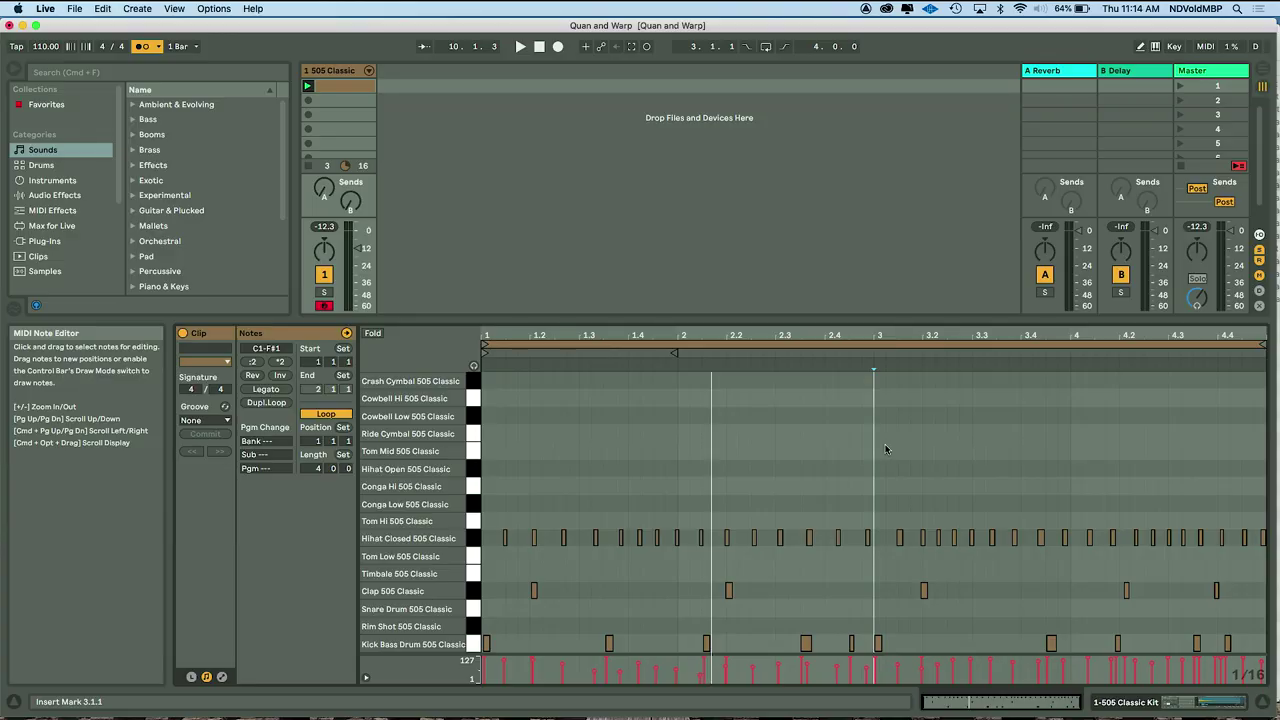
- Quantize all notes in the 505 Classic drum clip to the 1/16 grid and play the clip
key(super+a)
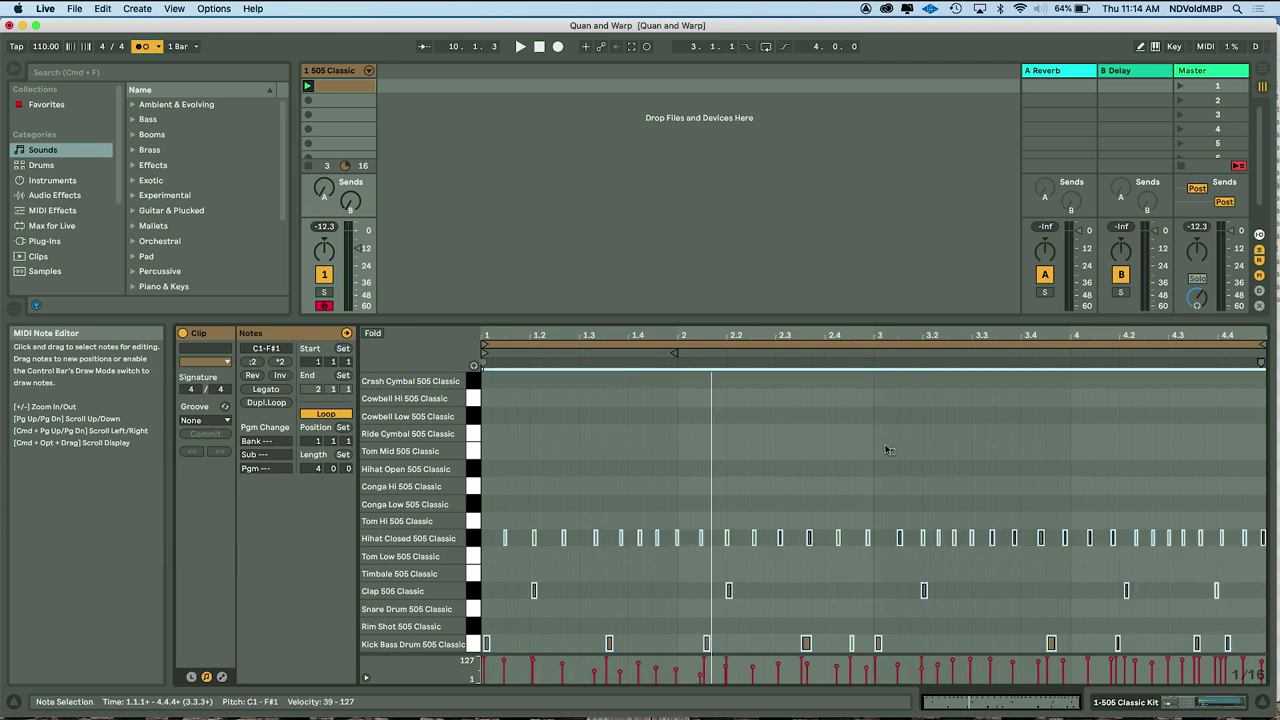
right_click(886, 450)
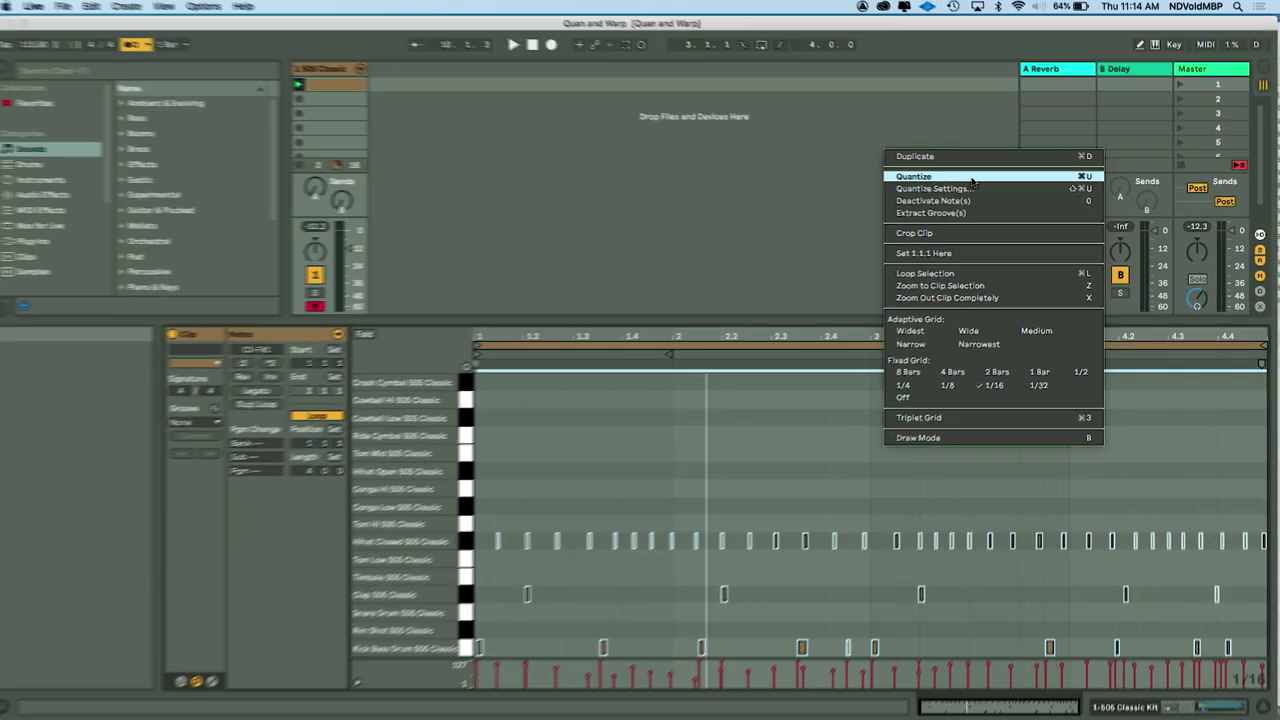
click(872, 142)
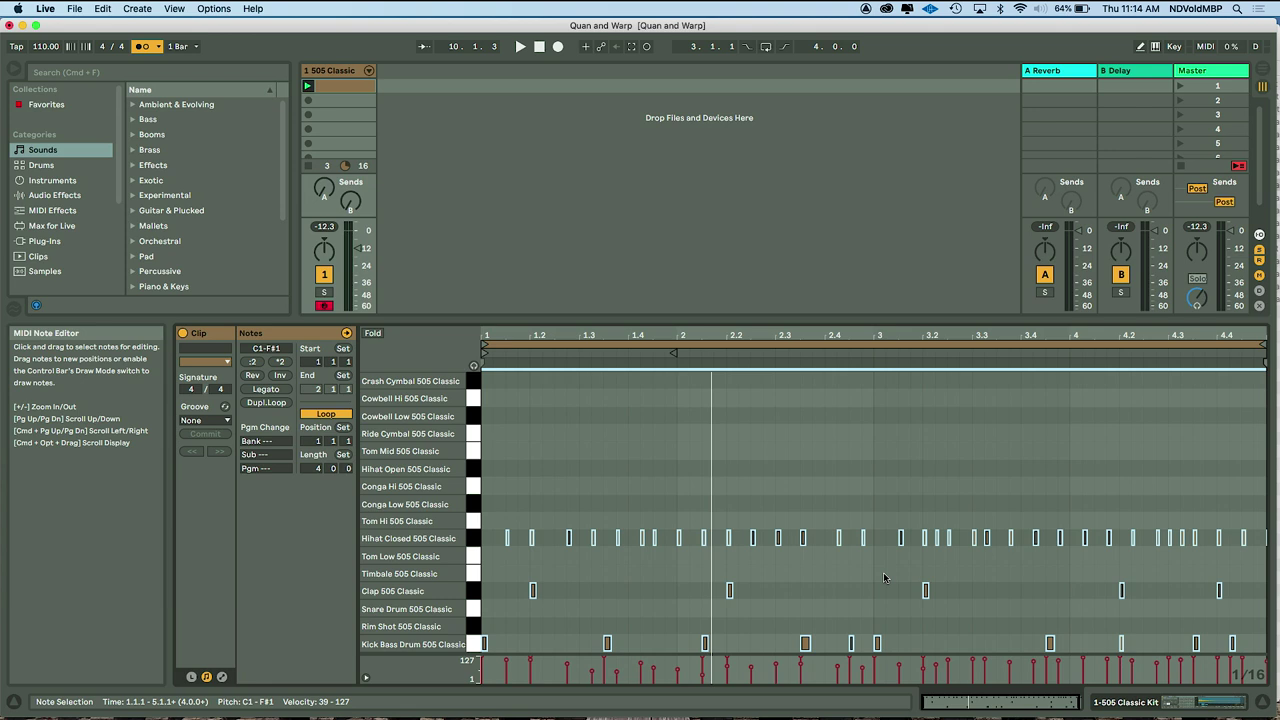
key(space)
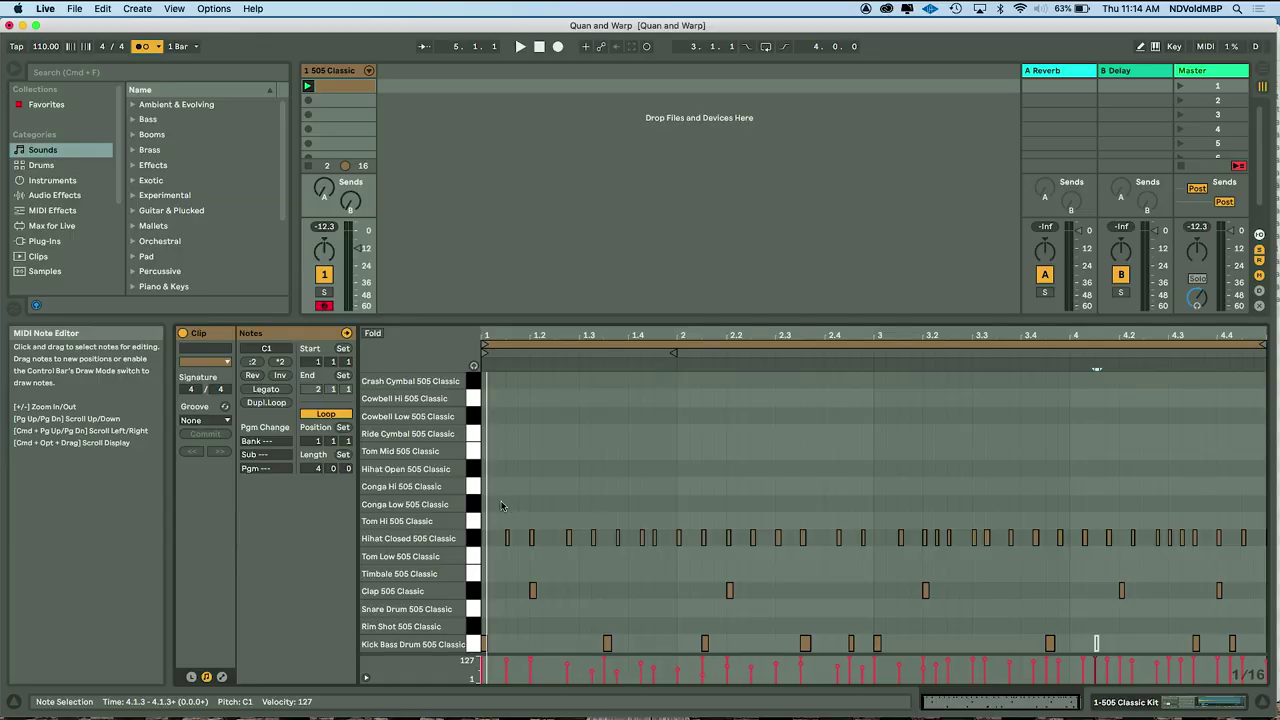
- Lower the velocity of all Hihat Closed notes to 33 during playback and turn off the metronome
drag(498, 513, 1275, 540)
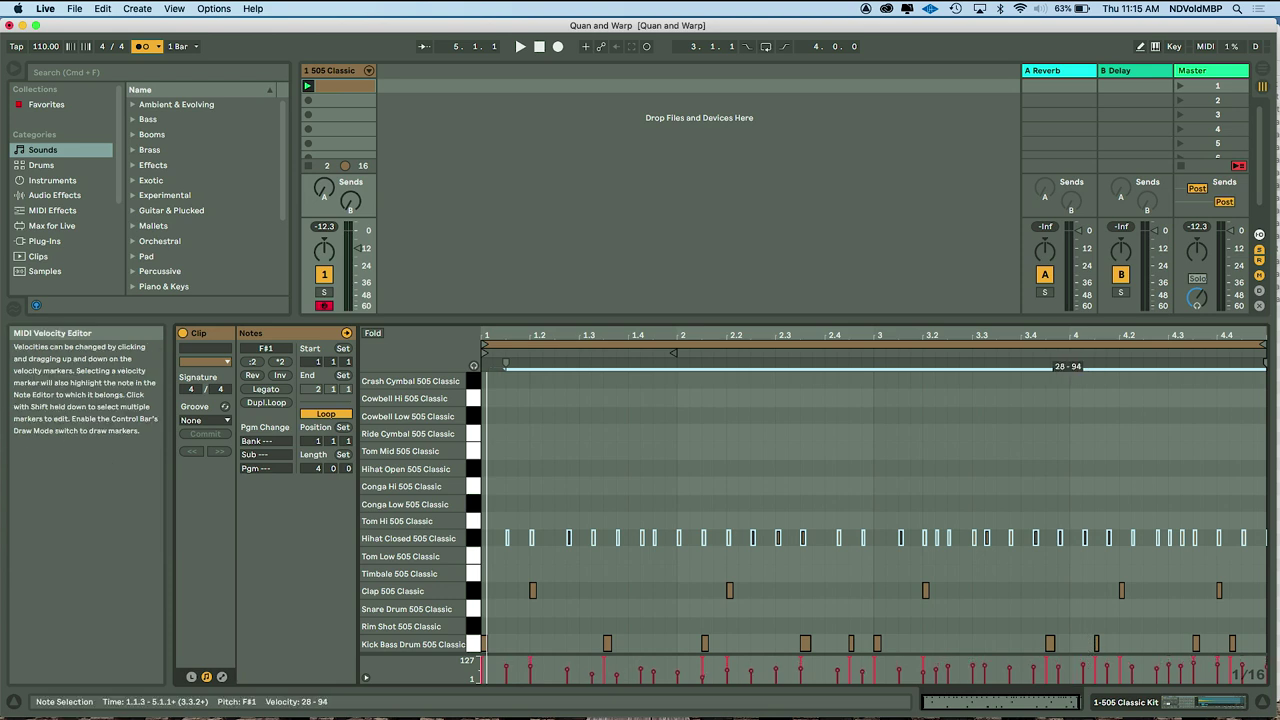
key(space)
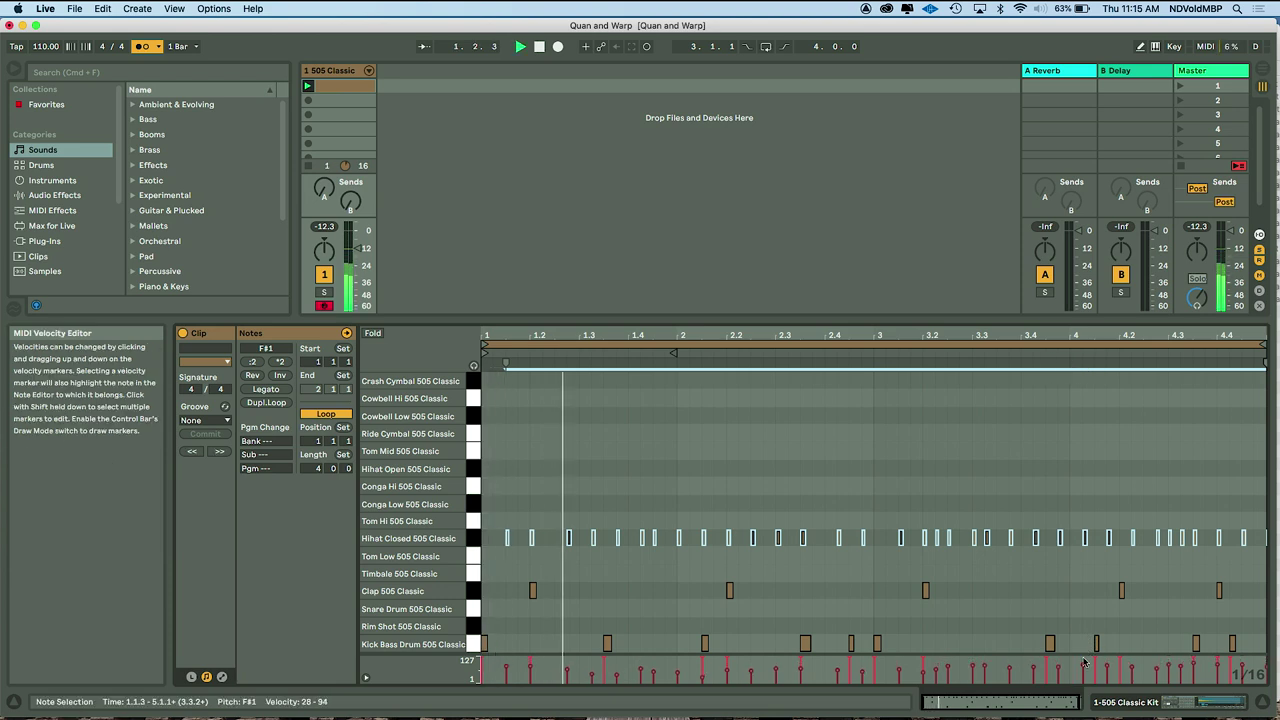
drag(1060, 667, 1060, 679)
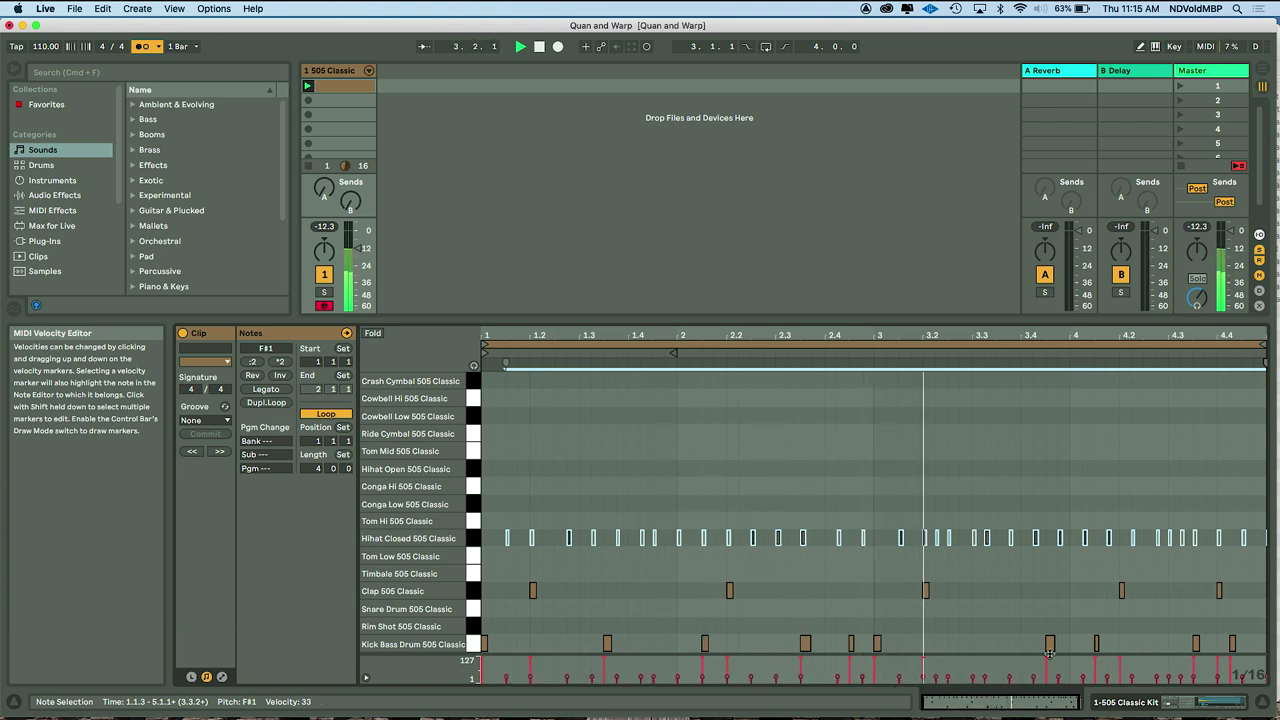
click(139, 47)
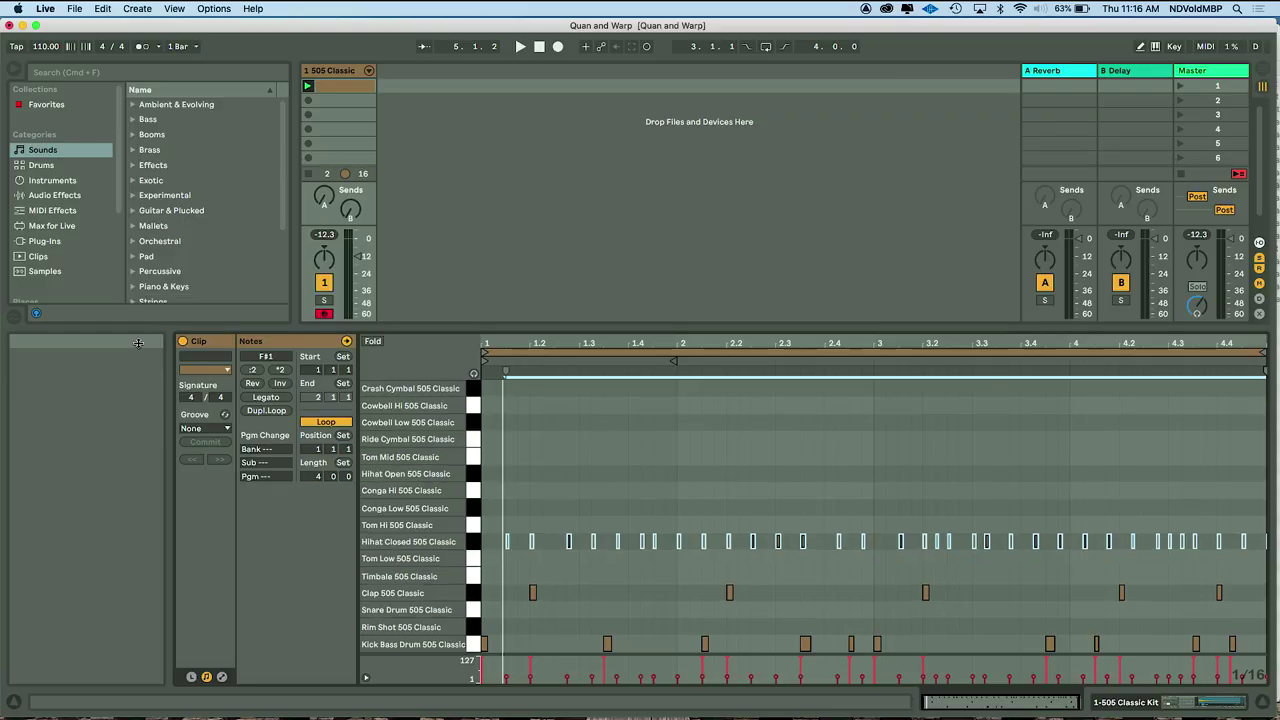
- Enlarge the session area, show the Groove Pool and delete the existing Breakbeat groove from it
drag(136, 326, 136, 478)
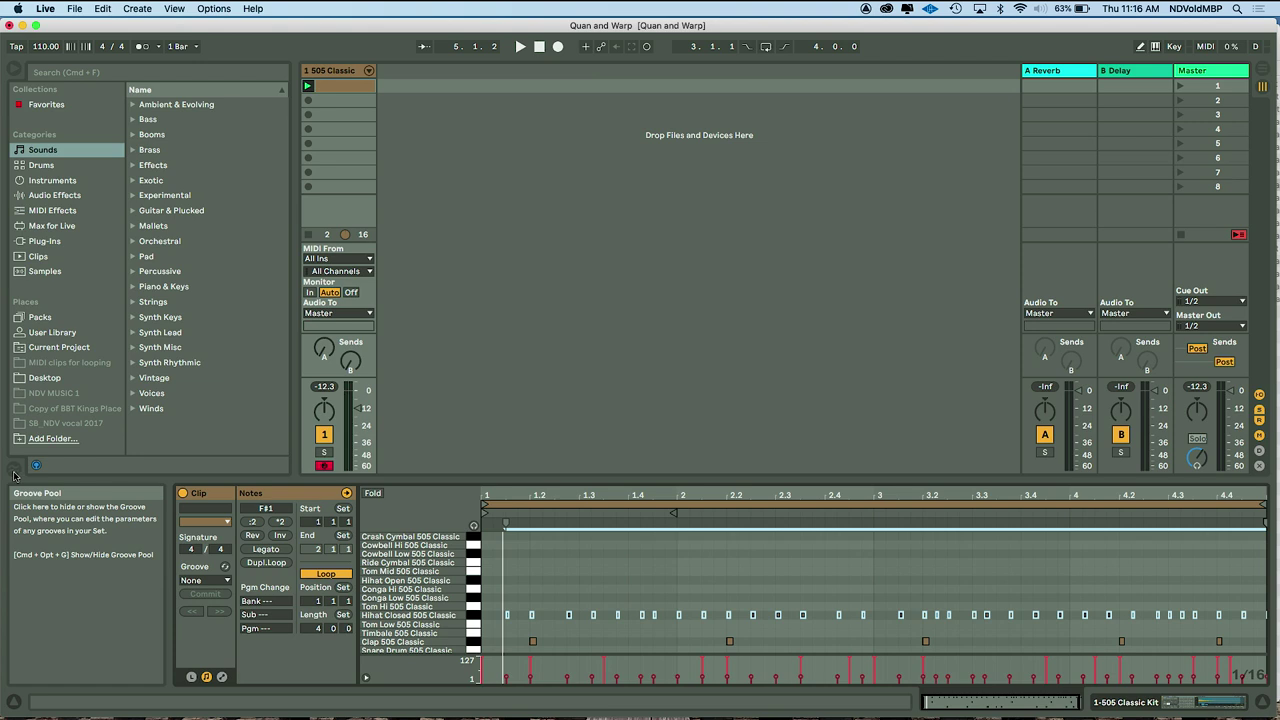
click(14, 474)
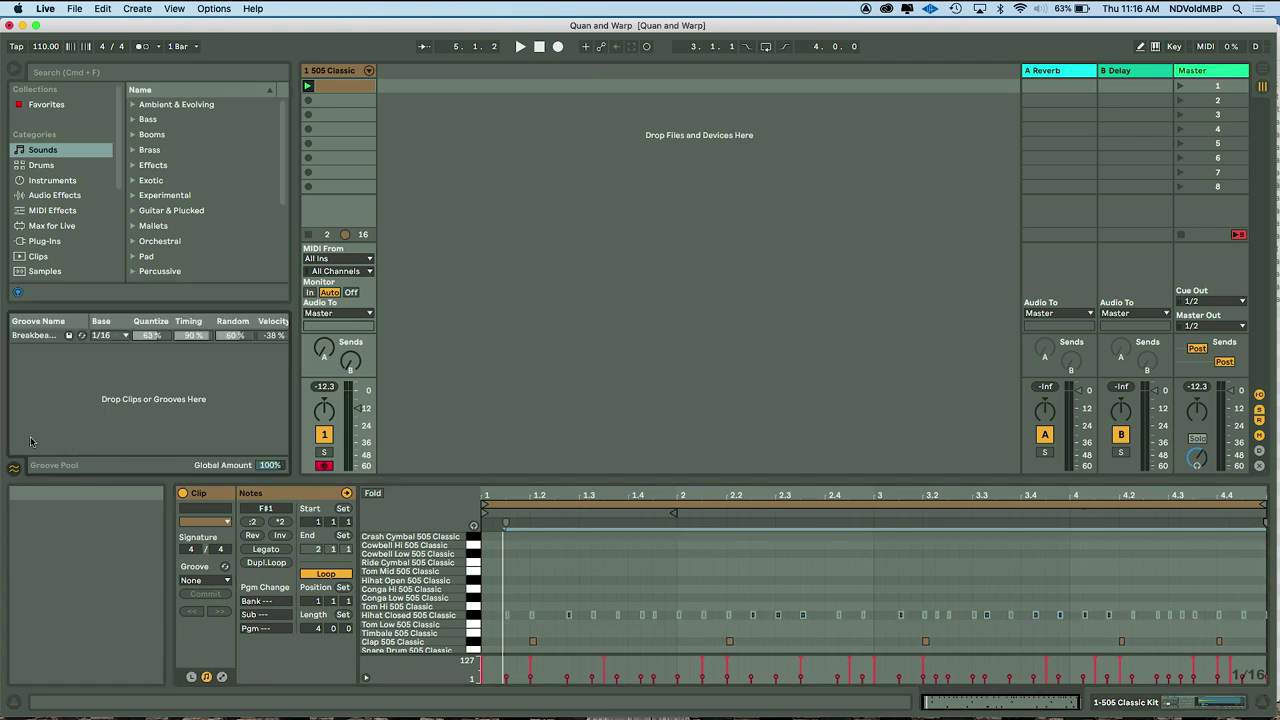
click(40, 338)
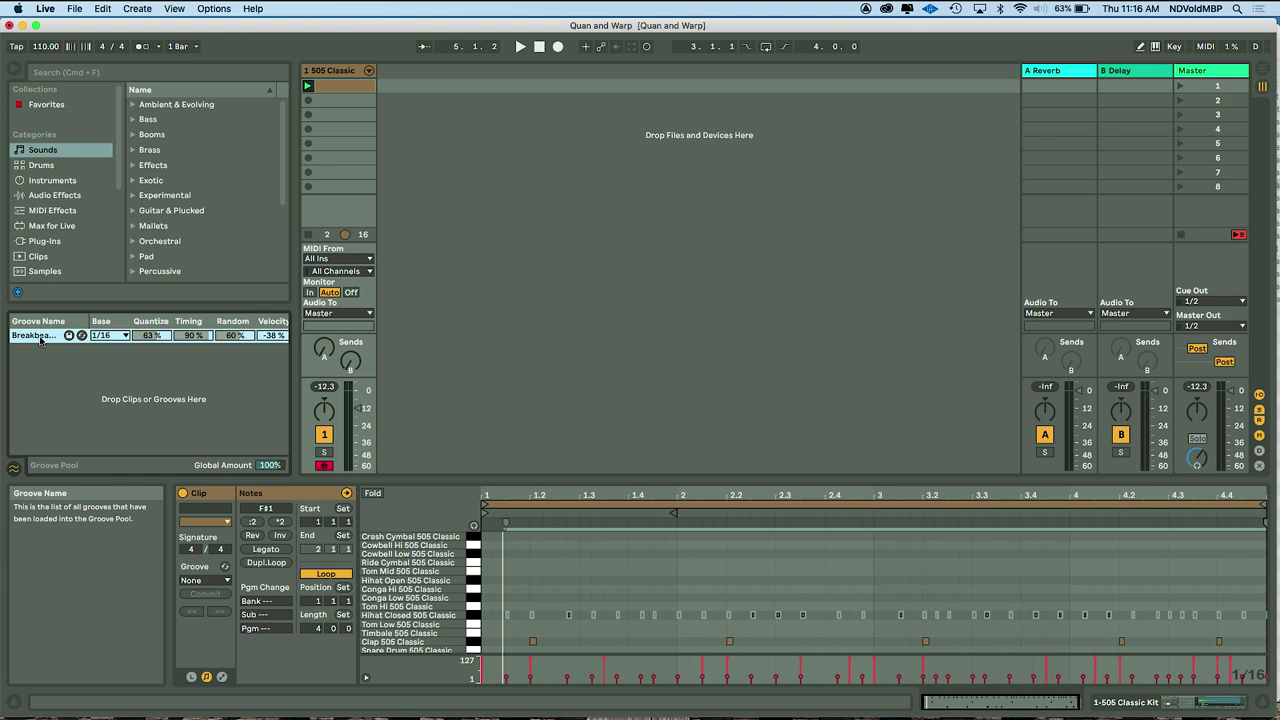
key(Delete)
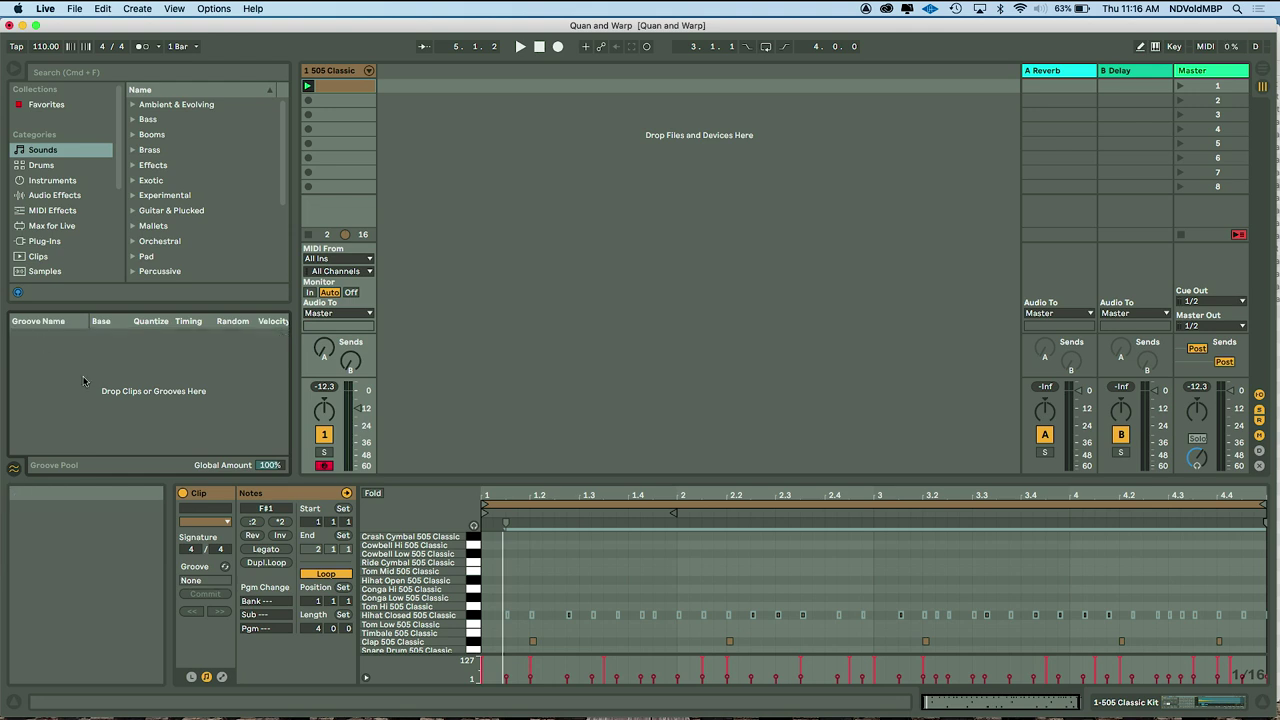
- Browse the installed Packs and expand the Swing and Groove folder inside Core Library
scroll(80, 265, down, 5)
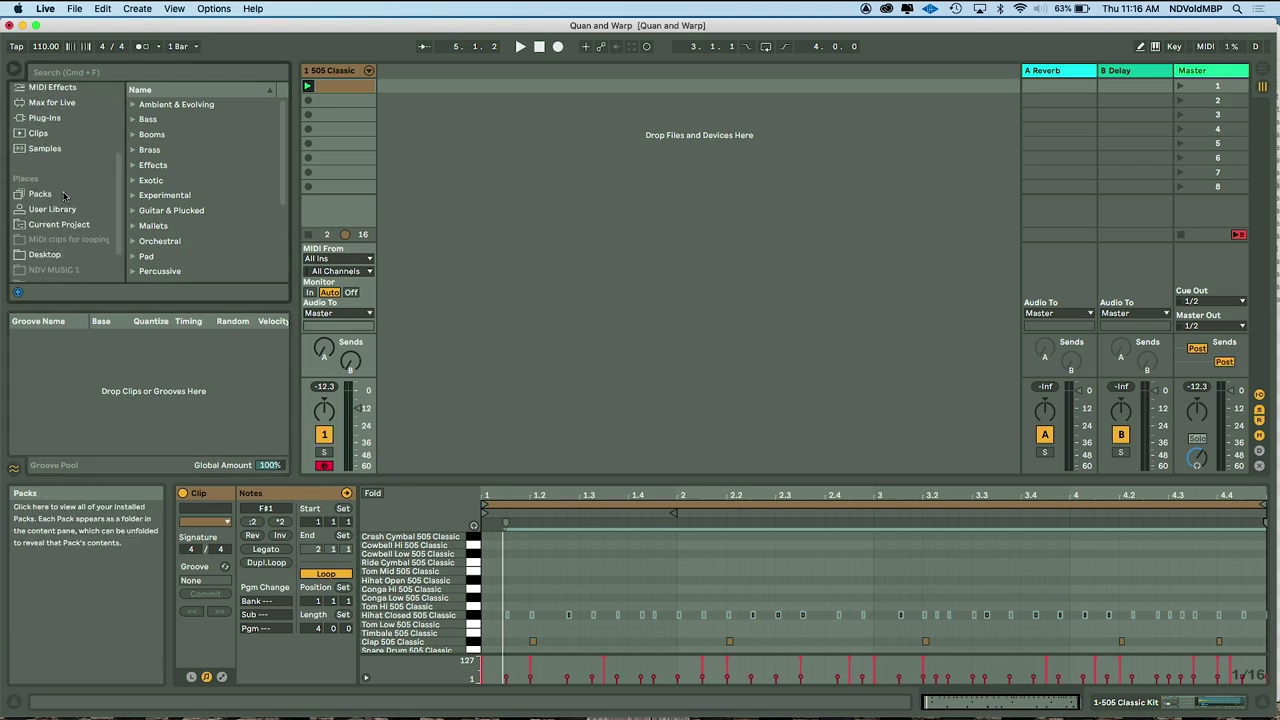
click(62, 195)
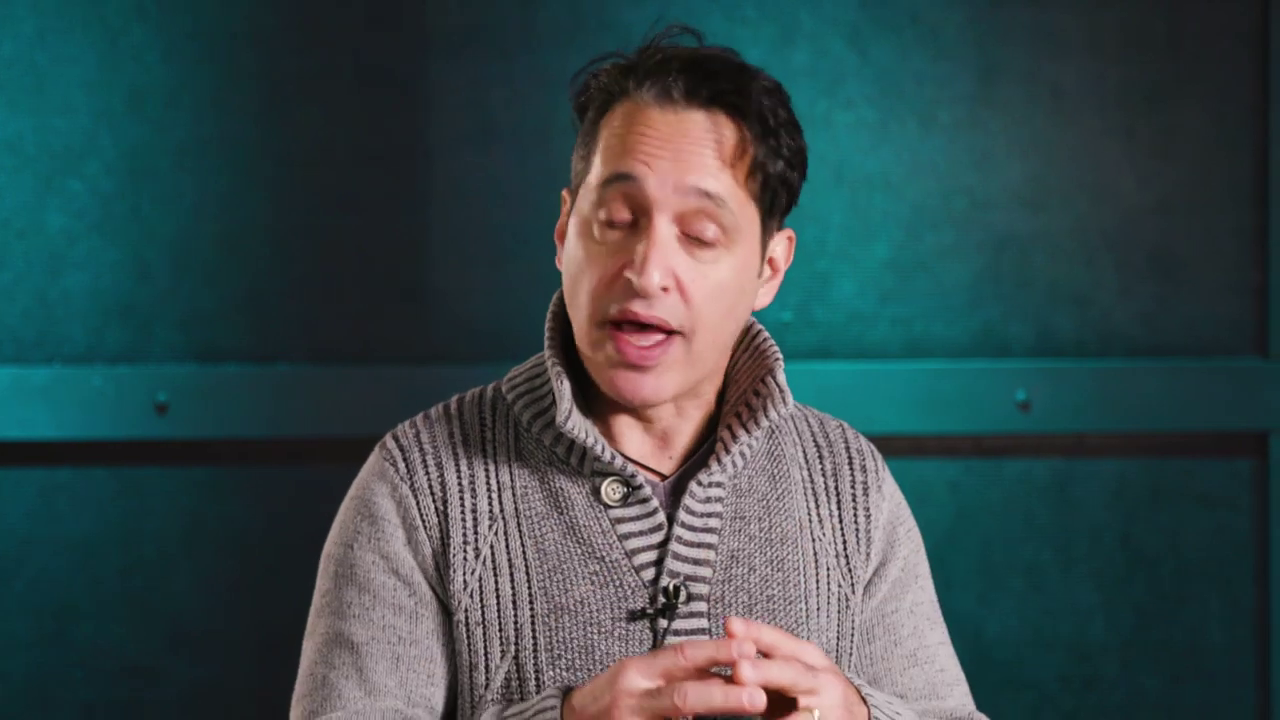
click(192, 213)
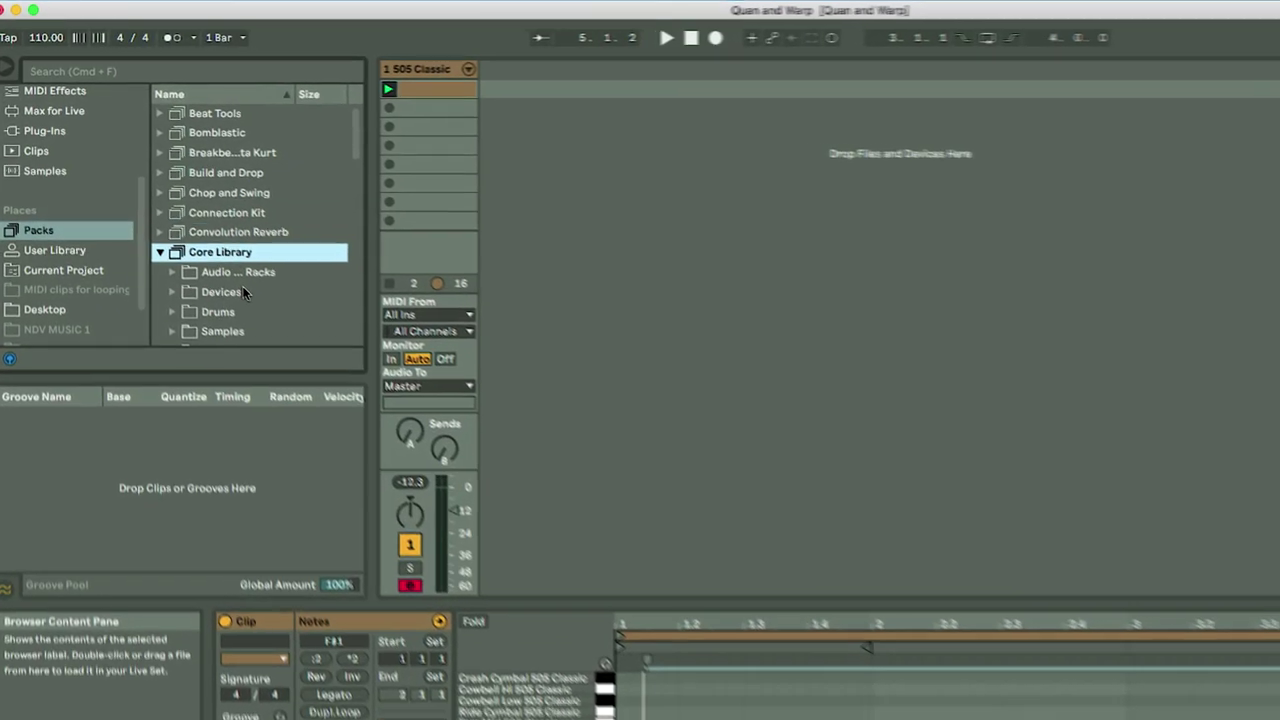
scroll(196, 235, down, 3)
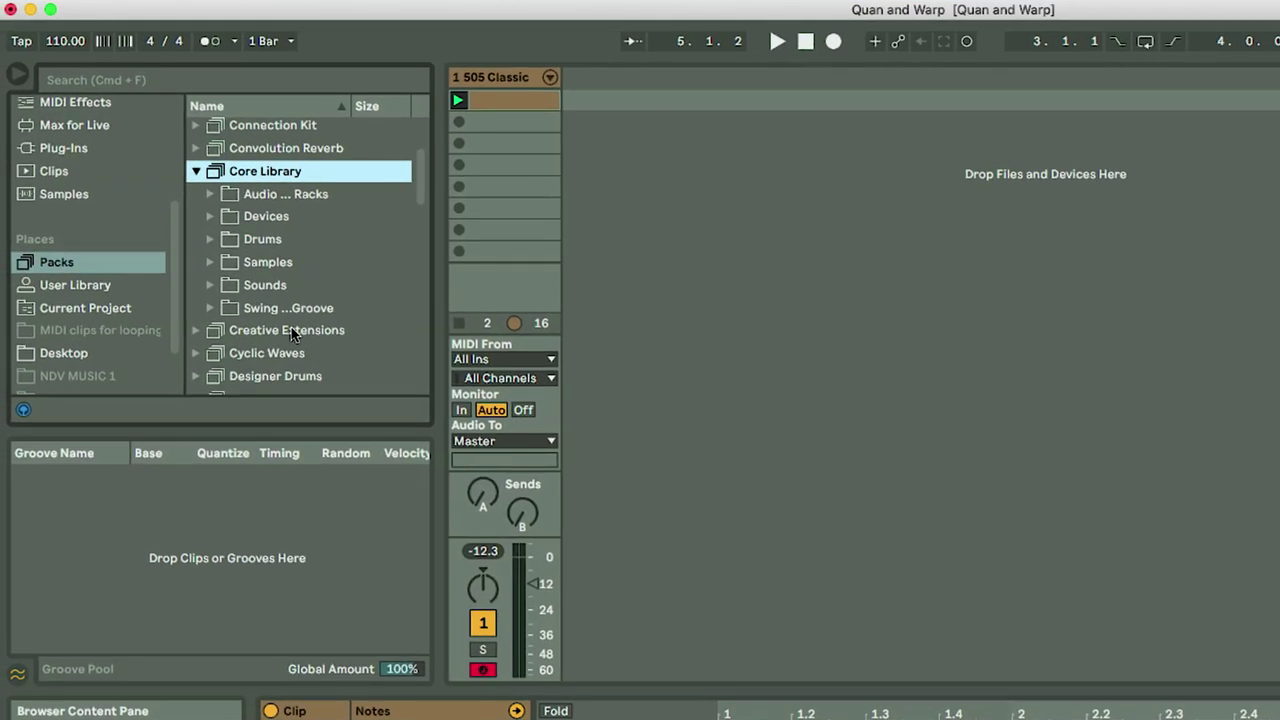
double_click(230, 315)
scroll(272, 318, down, 3)
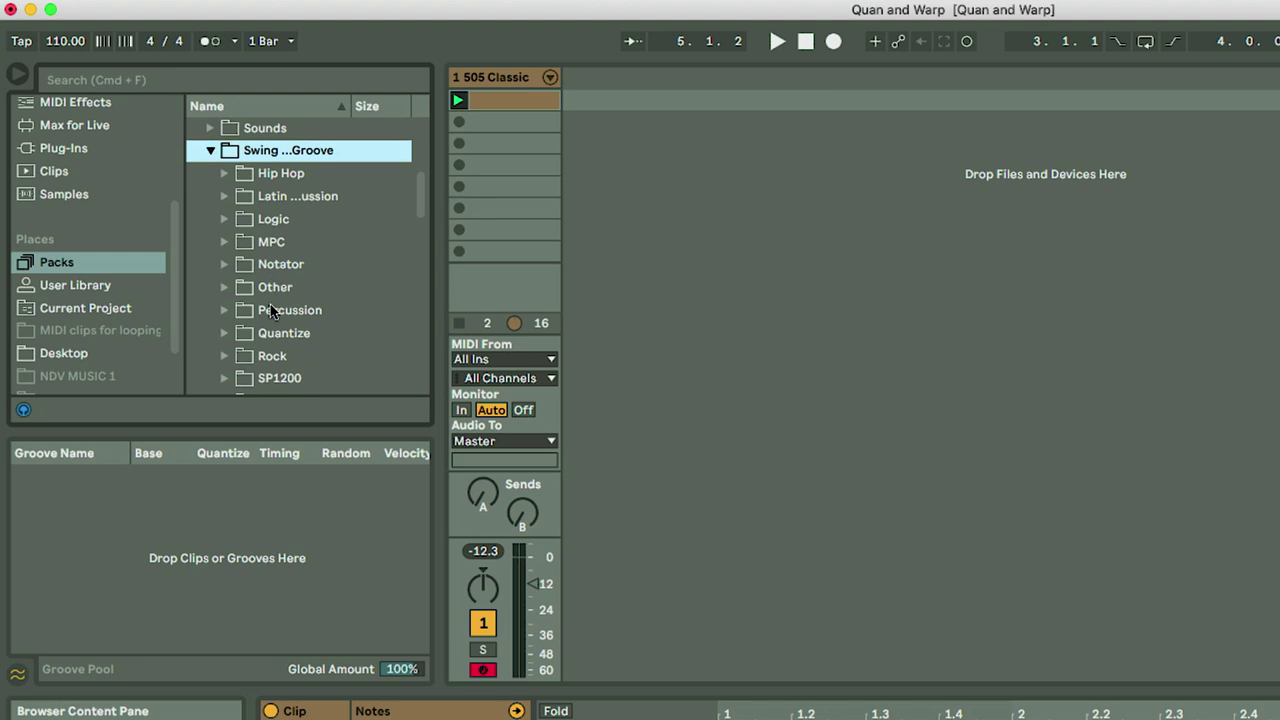
scroll(272, 310, down, 3)
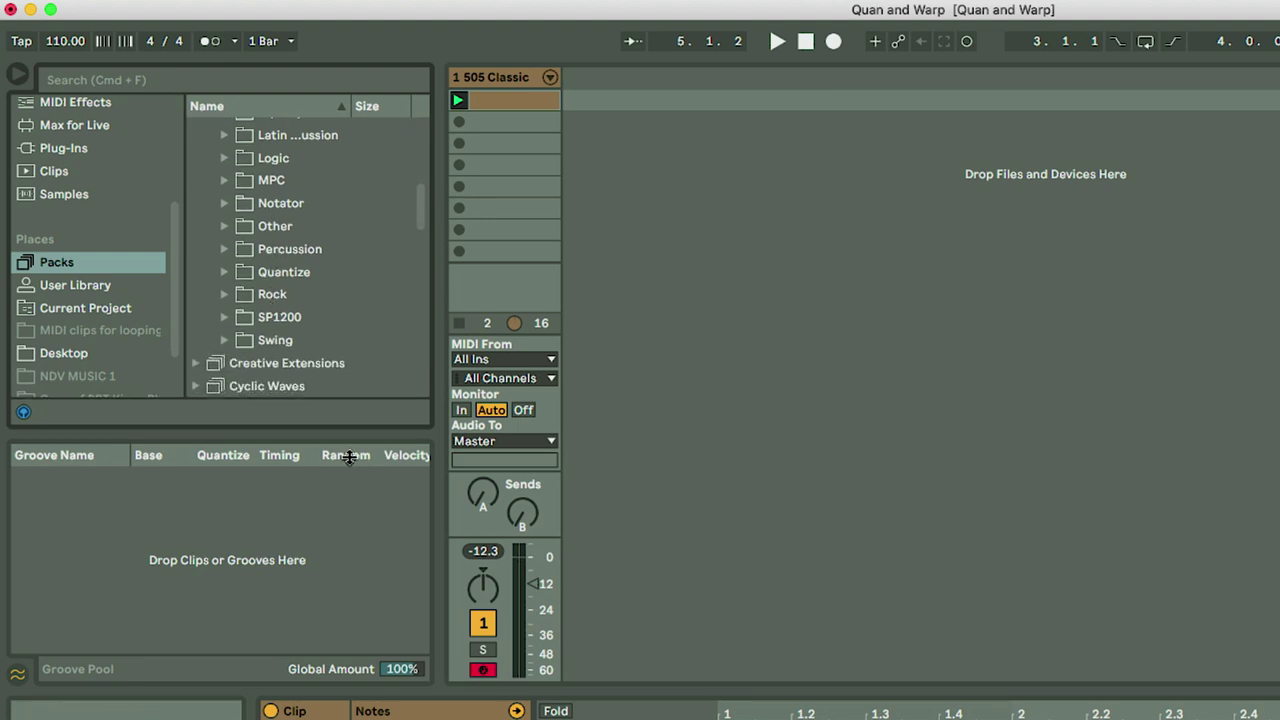
- Expand the MPC groove folder and enlarge the browser so the full groove names are readable
drag(350, 440, 350, 503)
scroll(363, 408, up, 1)
scroll(363, 408, up, 1)
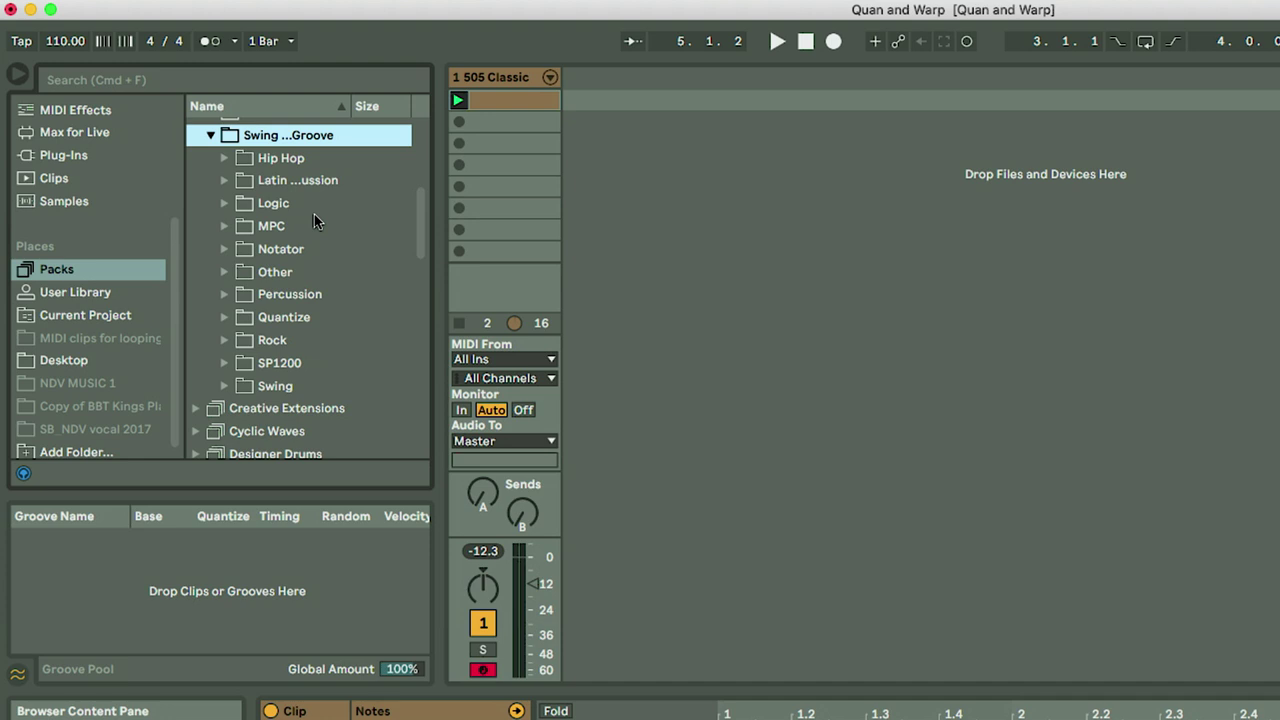
click(224, 227)
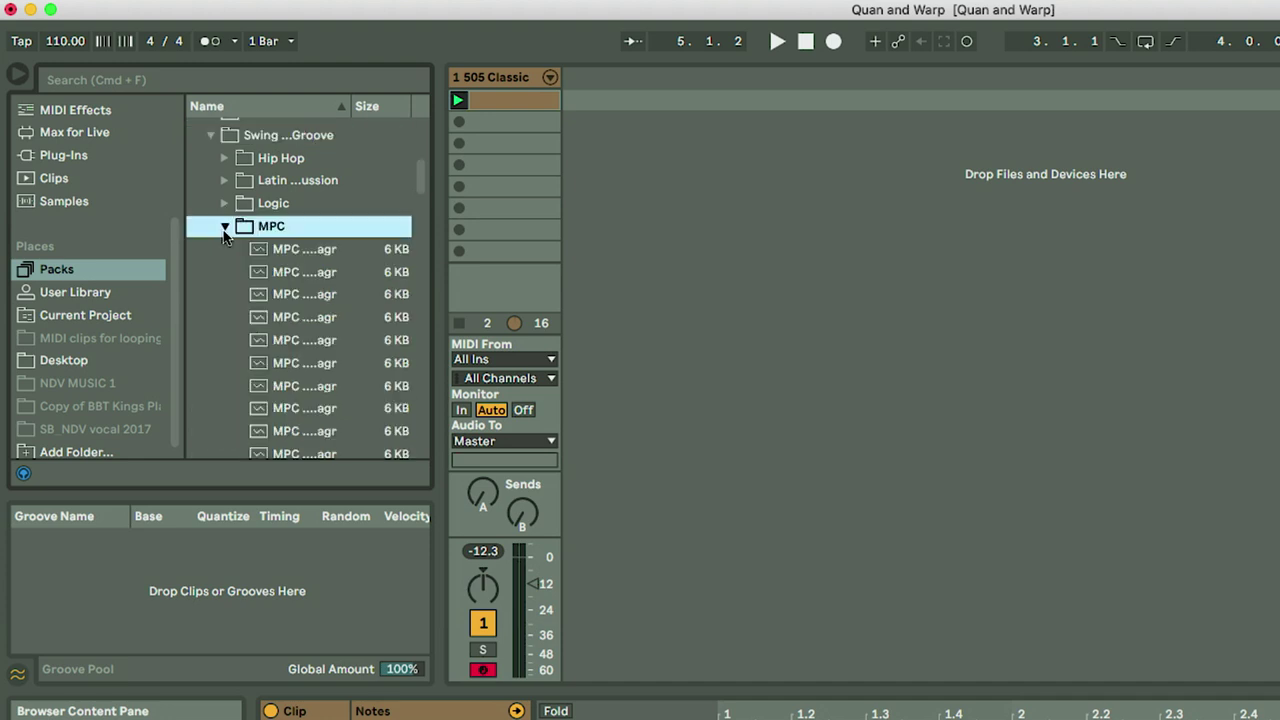
drag(440, 288, 750, 312)
scroll(494, 329, down, 5)
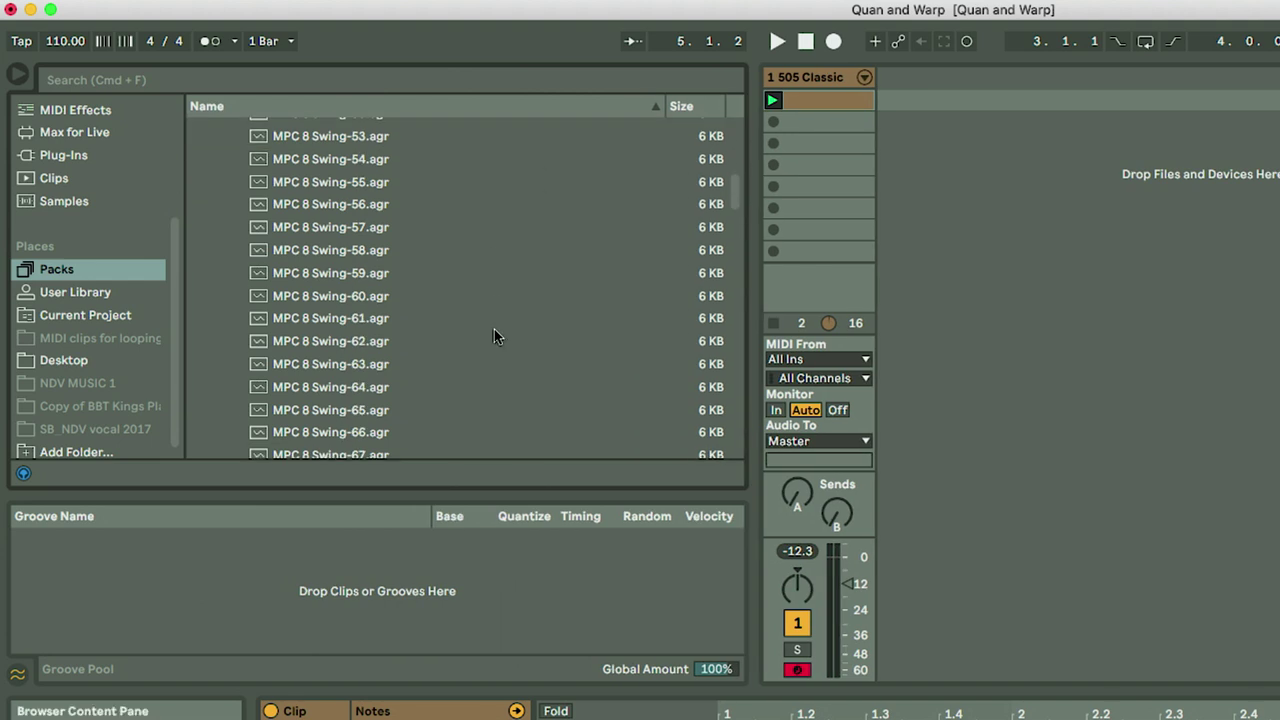
scroll(494, 329, up, 3)
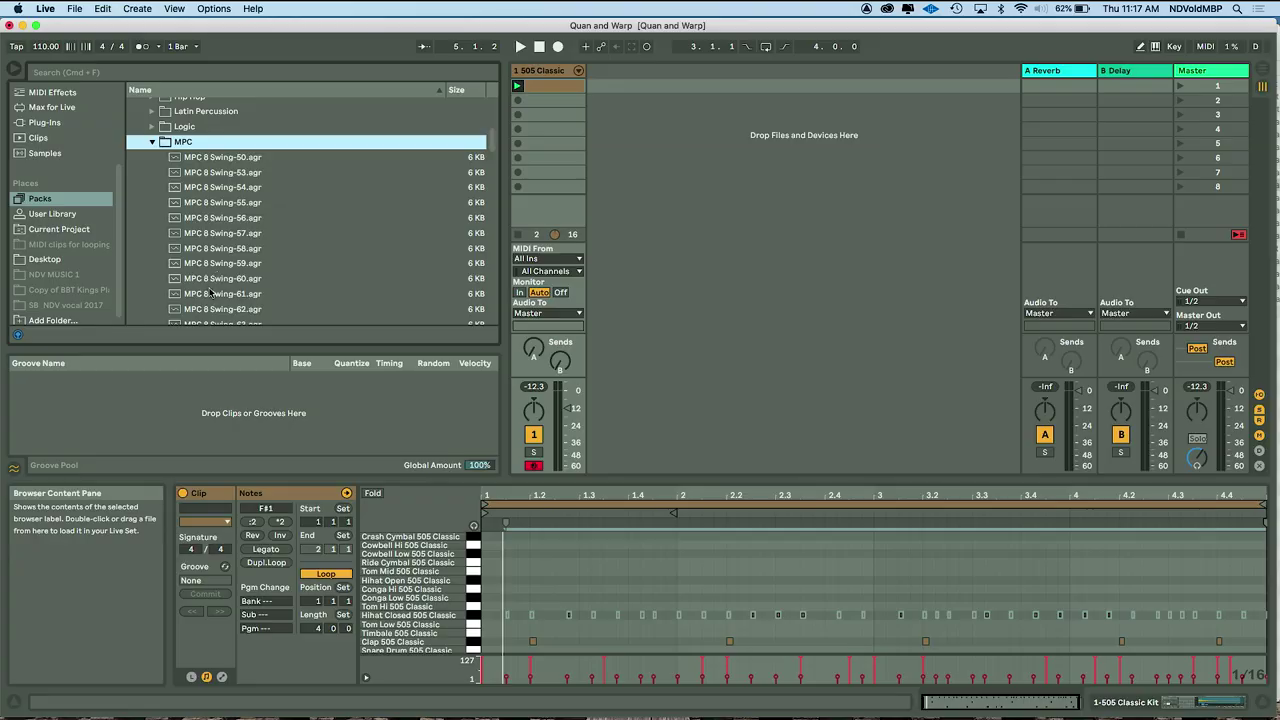
- Apply the MPC 8 Swing-64 groove to the 505 Classic drum clip and play it
scroll(207, 289, down, 3)
click(209, 288)
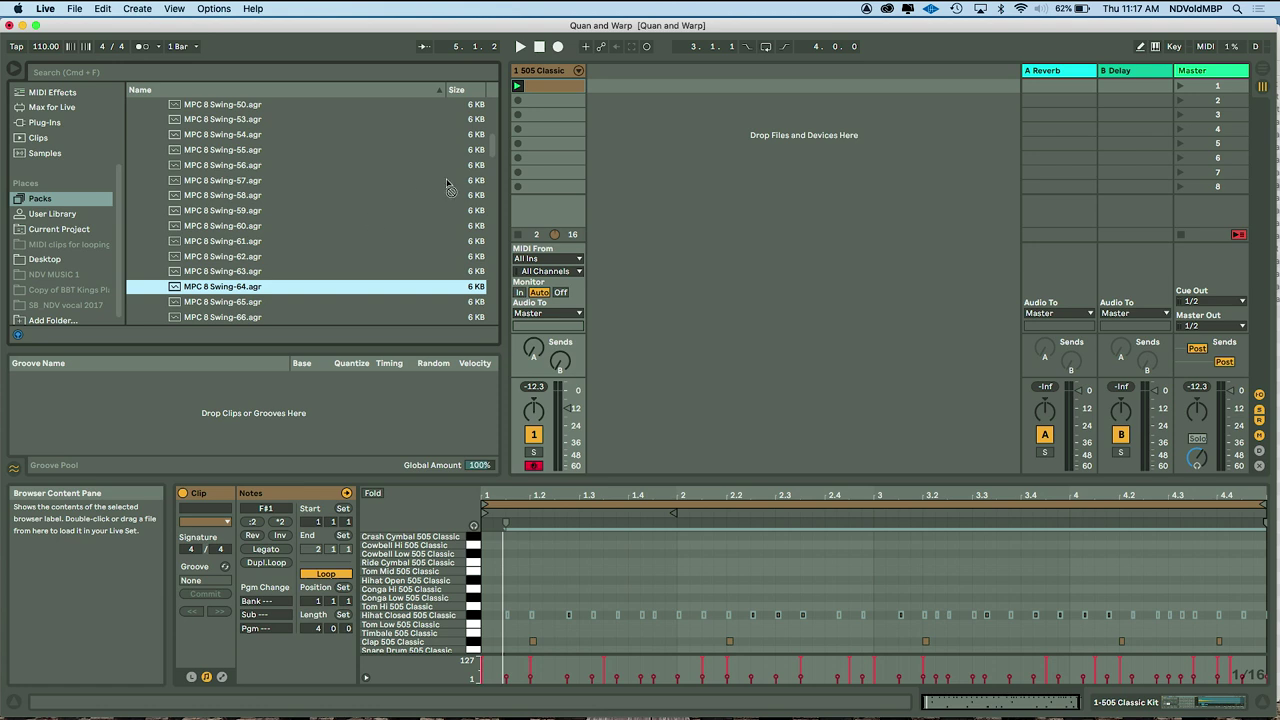
drag(518, 143, 553, 88)
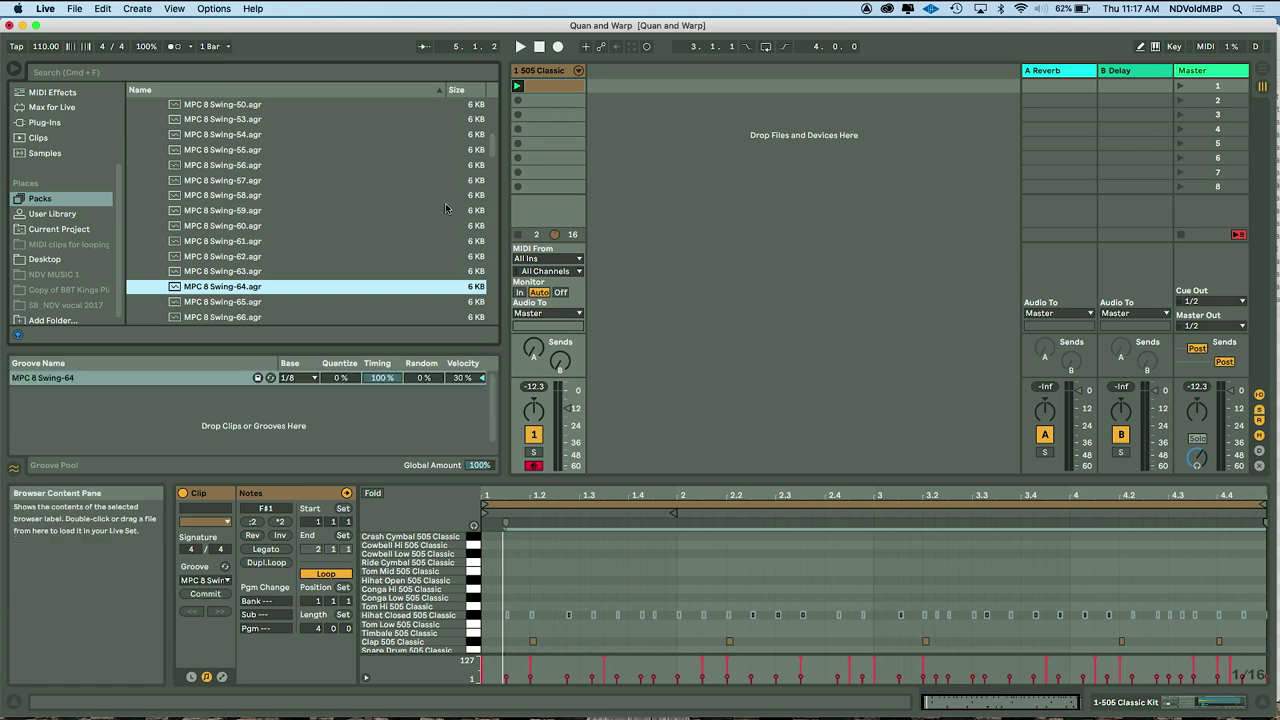
key(space)
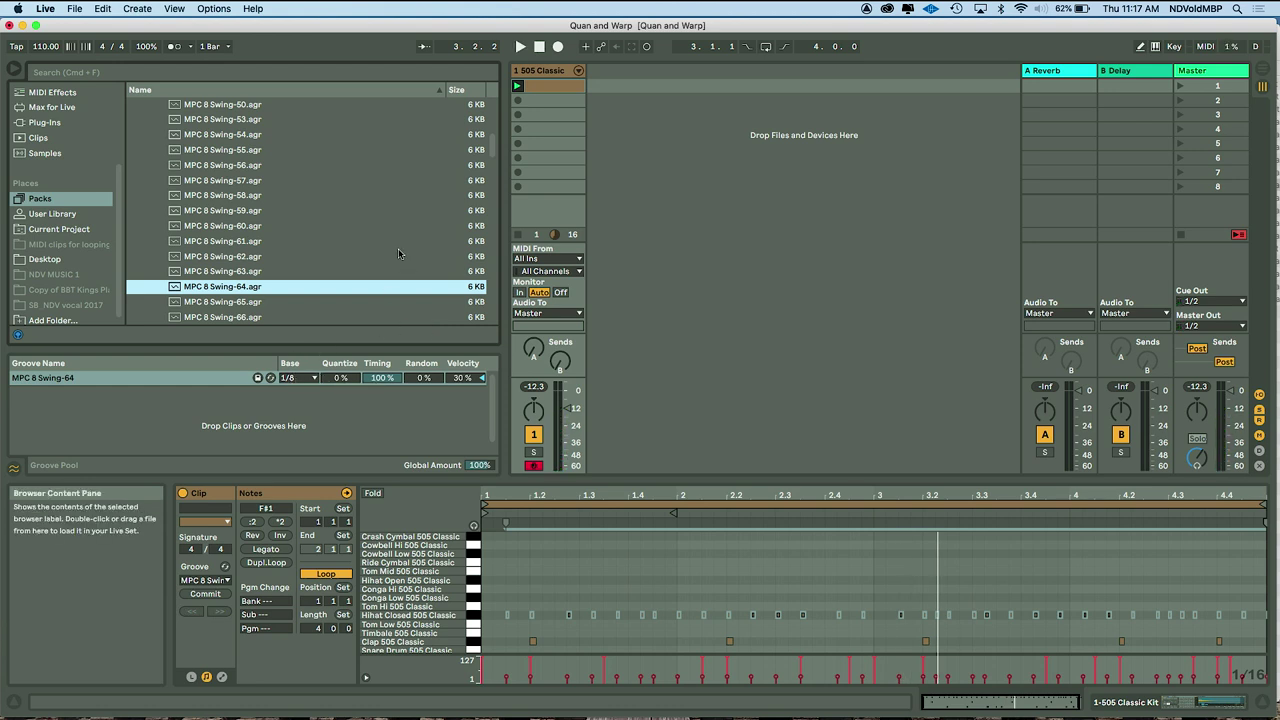
- Replace the drum clip's groove with MPC 16 Funker-60 and play the result
scroll(373, 258, down, 4)
scroll(373, 260, down, 7)
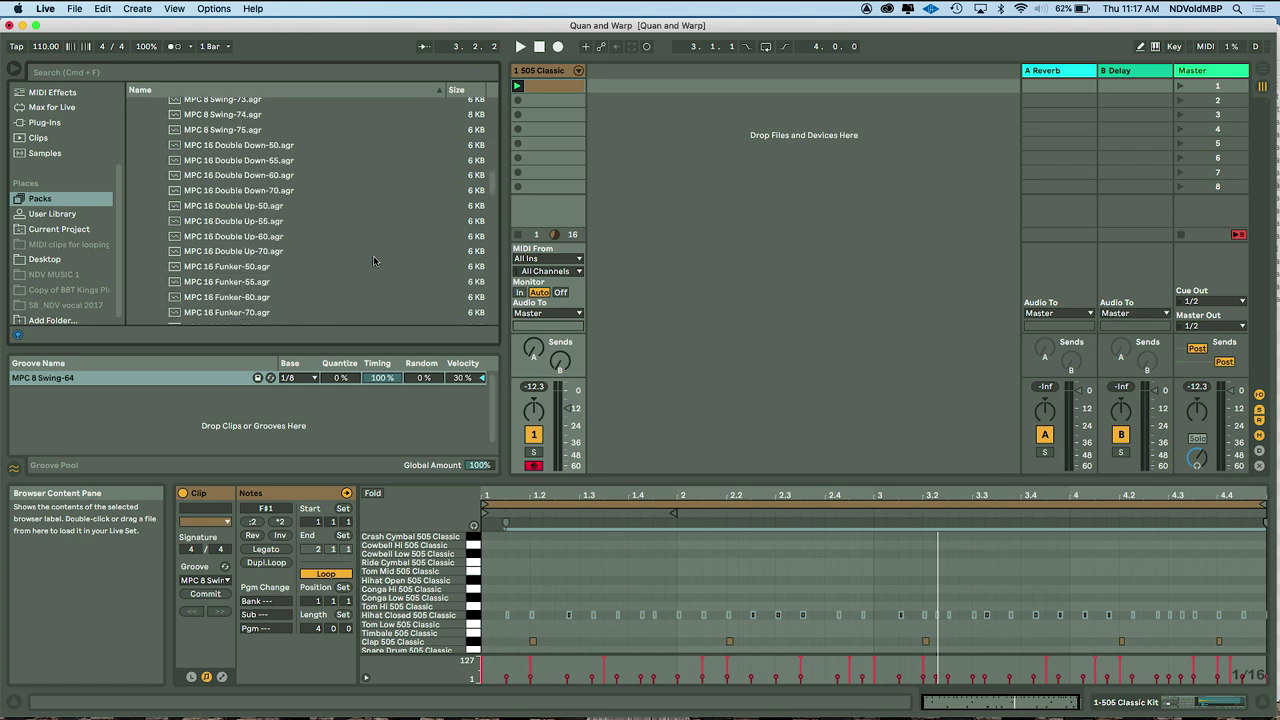
scroll(373, 260, down, 1)
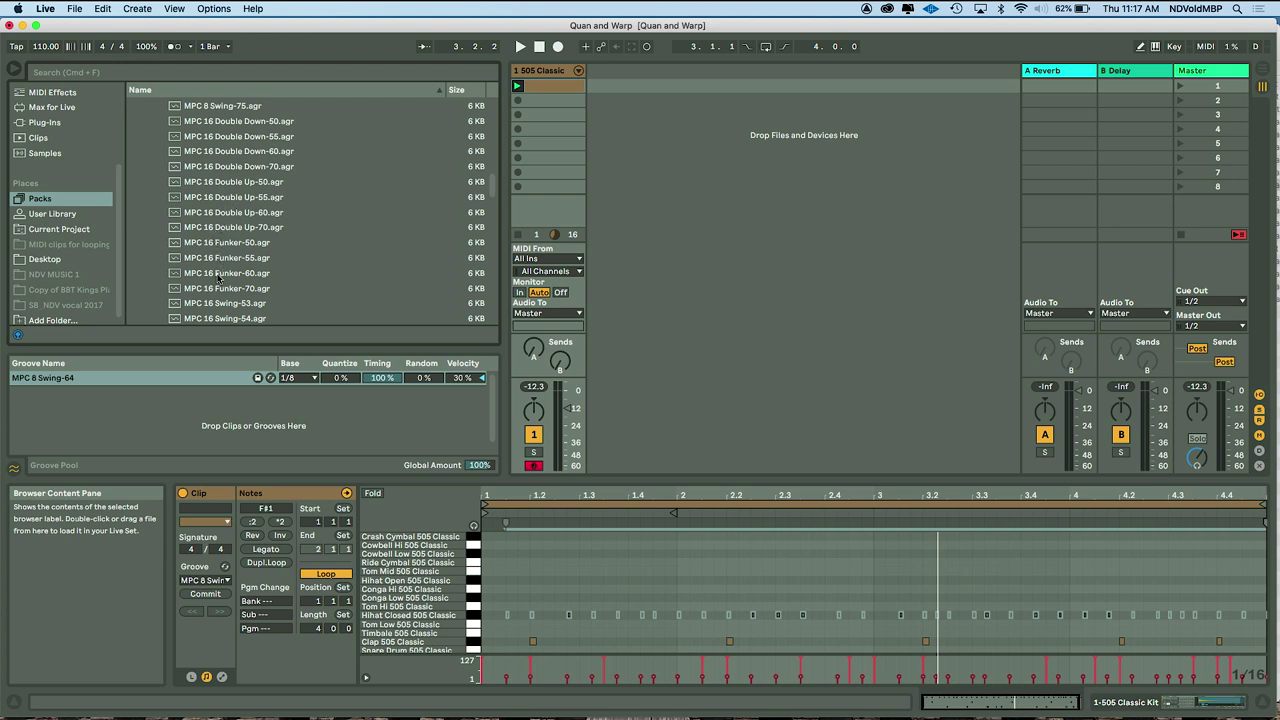
drag(221, 277, 541, 90)
key(space)
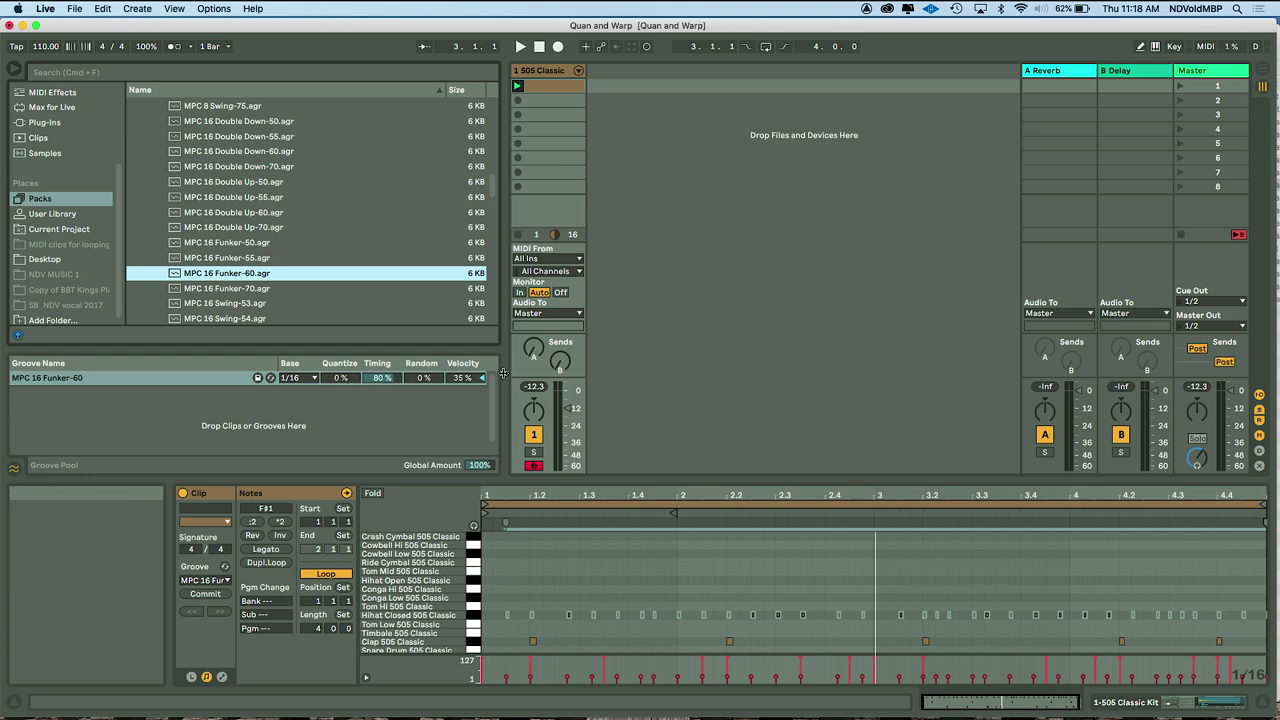
- Raise the Quantize amount of the MPC 16 Funker-60 groove to 85% during playback
key(space)
drag(340, 378, 340, 294)
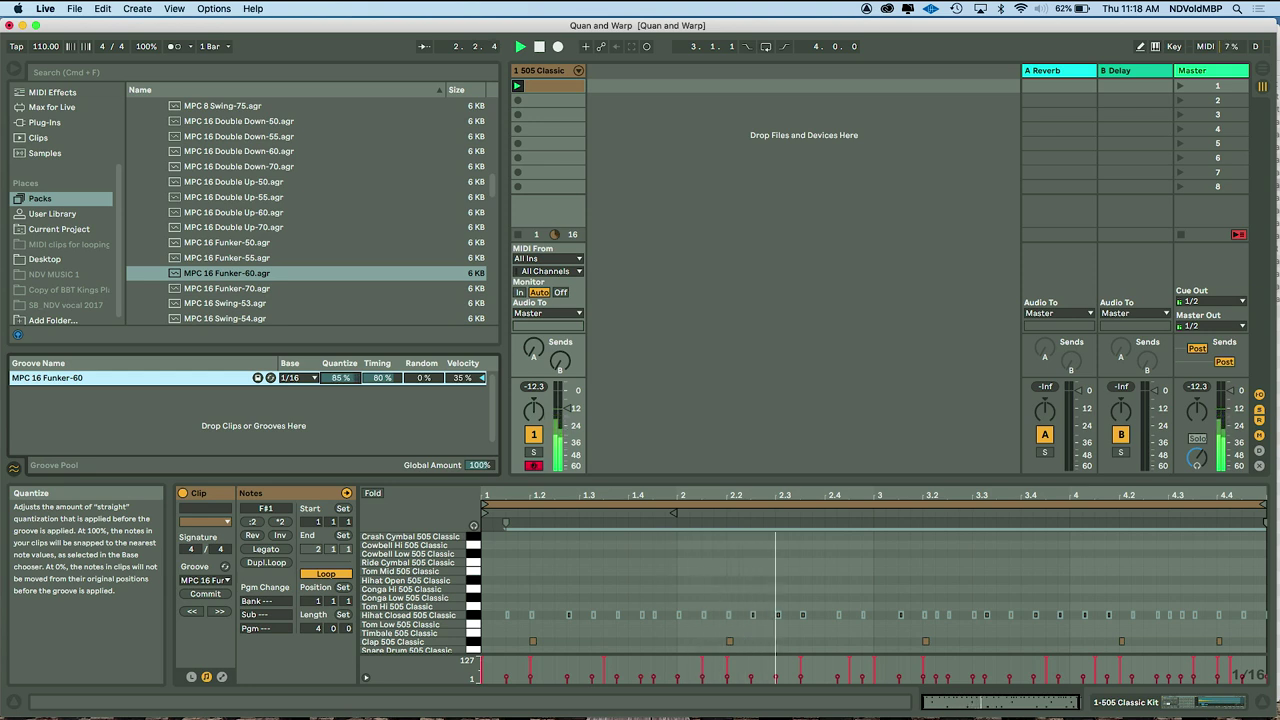
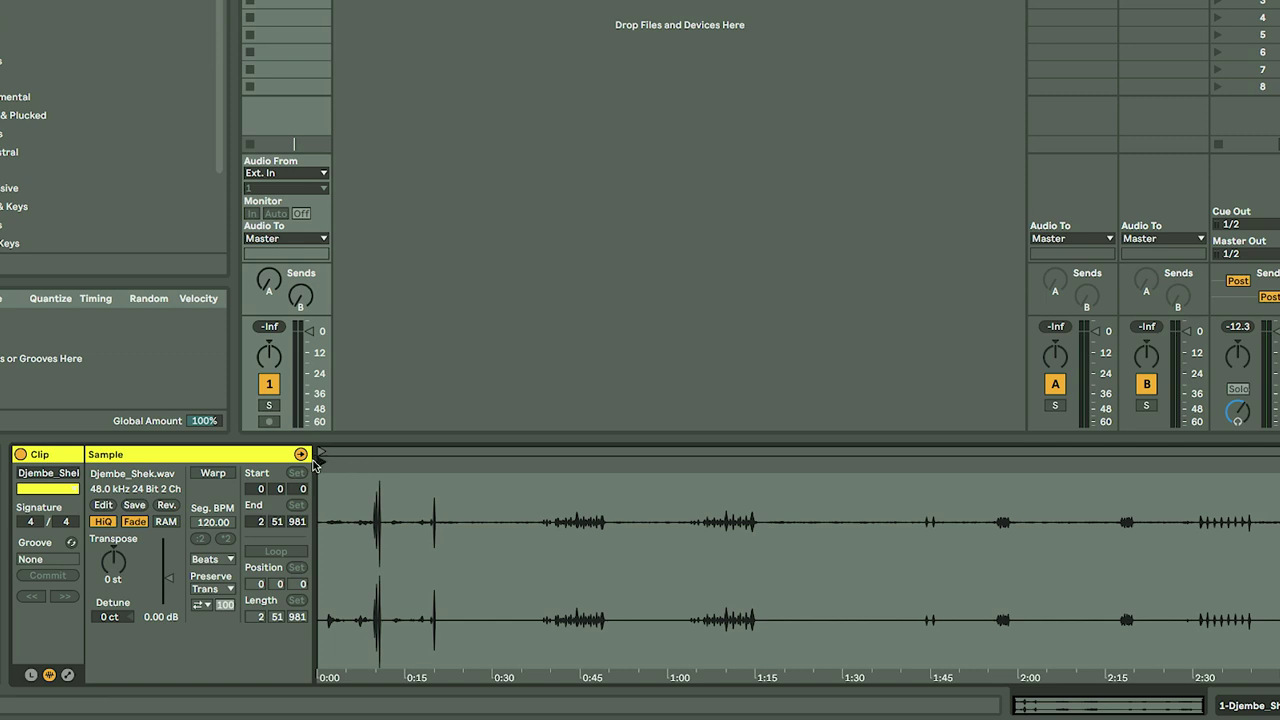
- Move the start marker of the Djembe_Shek audio clip to about 1:03.137 and launch the clip
mouse_move(321, 460)
mouse_down()
mouse_move(565, 470)
mouse_move(543, 472)
mouse_up()
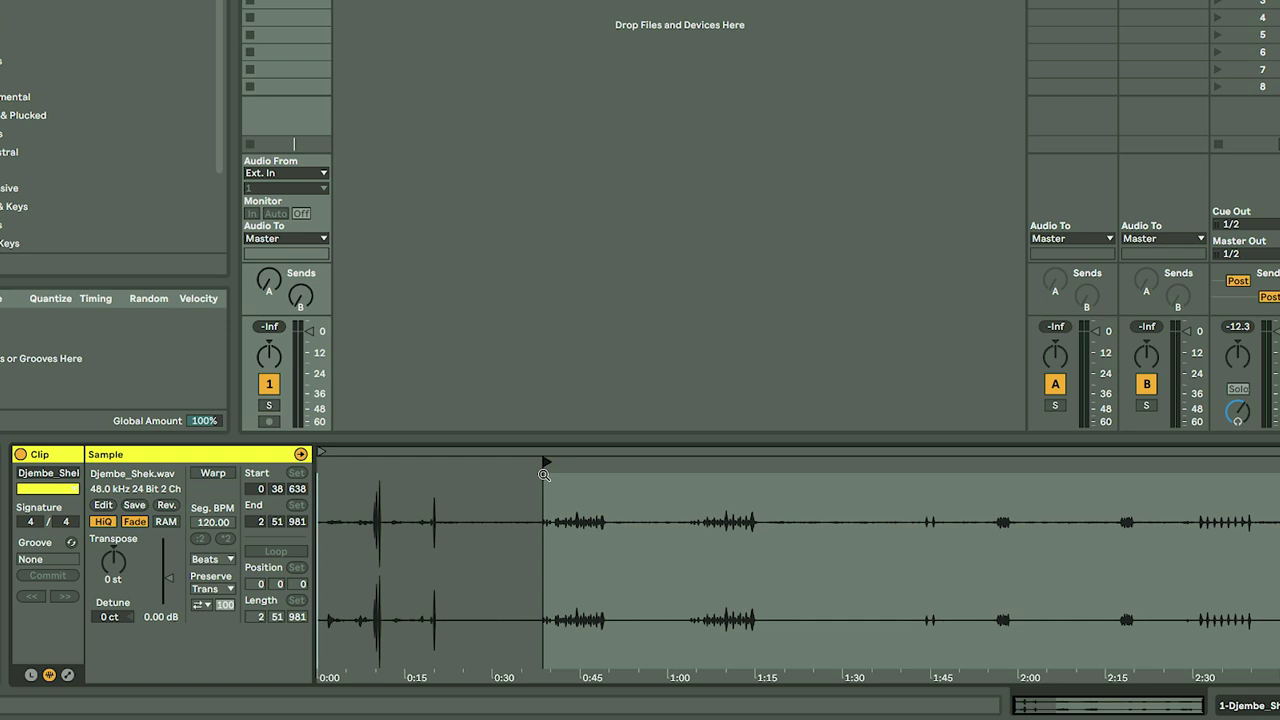
mouse_move(545, 461)
mouse_down()
mouse_move(769, 463)
mouse_move(634, 463)
mouse_move(687, 463)
mouse_up()
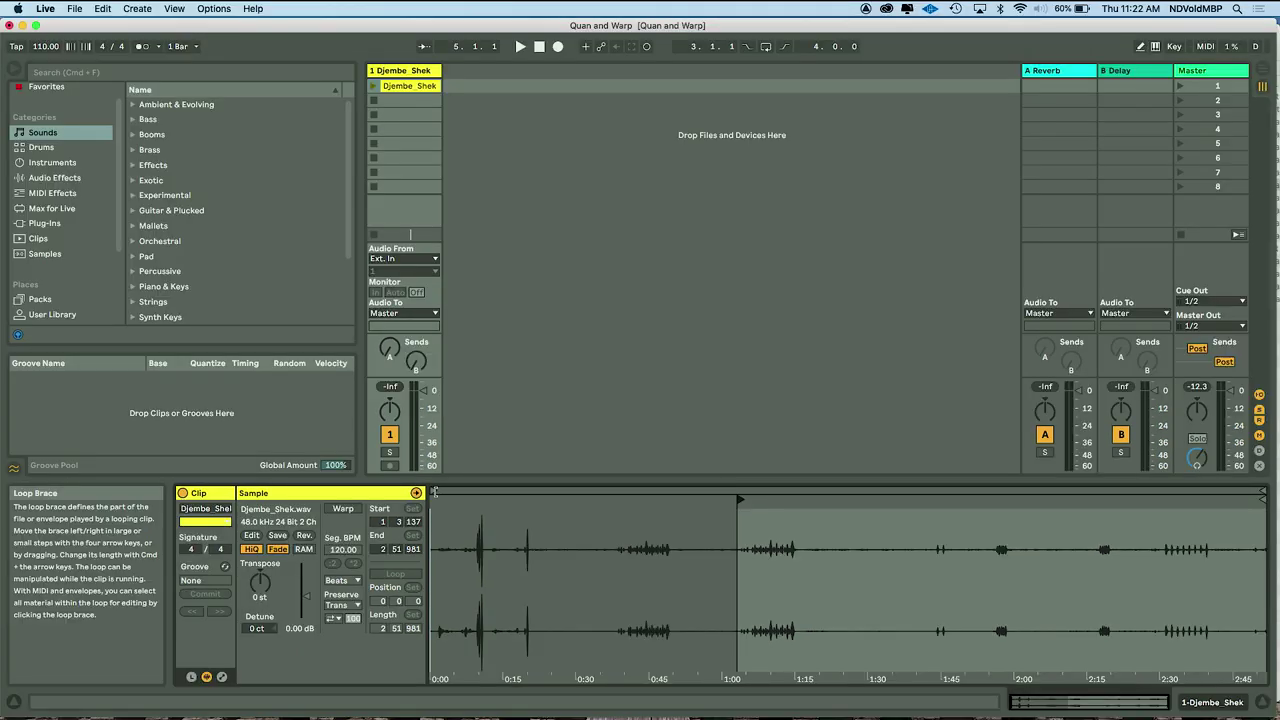
drag(434, 491, 537, 491)
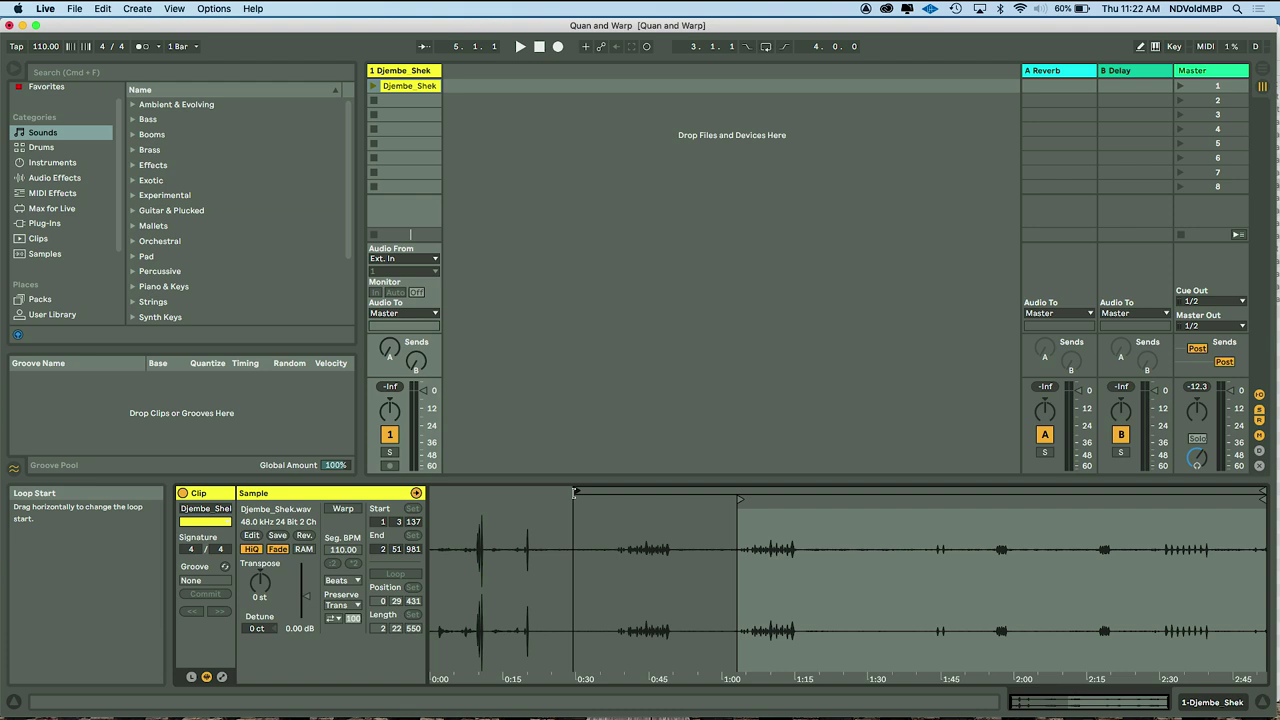
drag(520, 489, 378, 492)
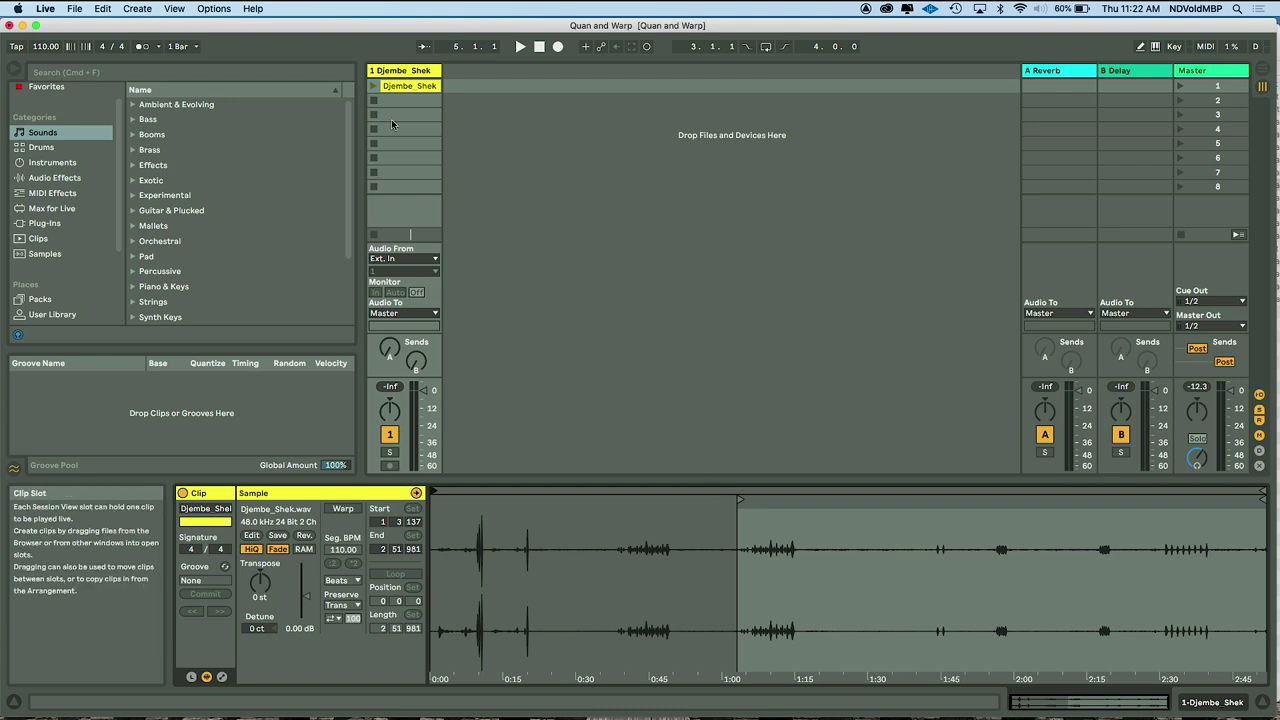
click(373, 86)
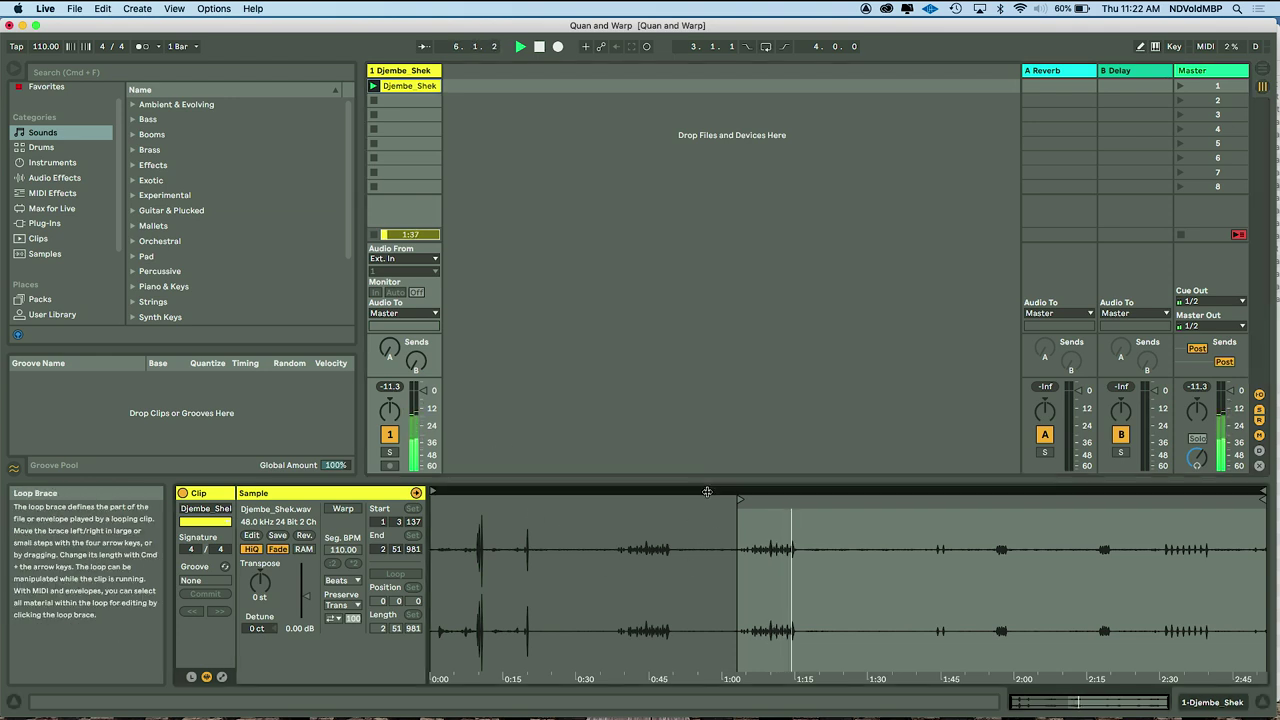
- Enlarge the clip view, move the Djembe_Shek start marker to about 1:04.053 and play the clip from there
drag(702, 479, 704, 333)
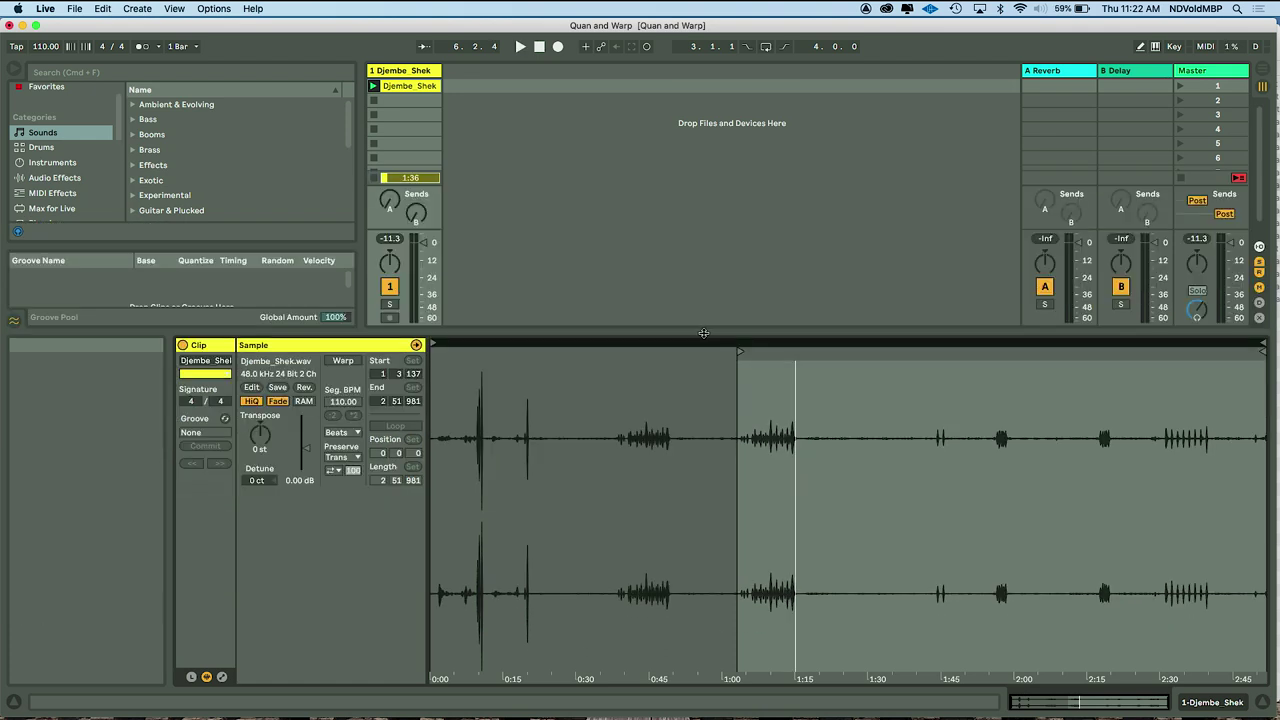
scroll(807, 474, up, 5)
scroll(807, 474, left, 3)
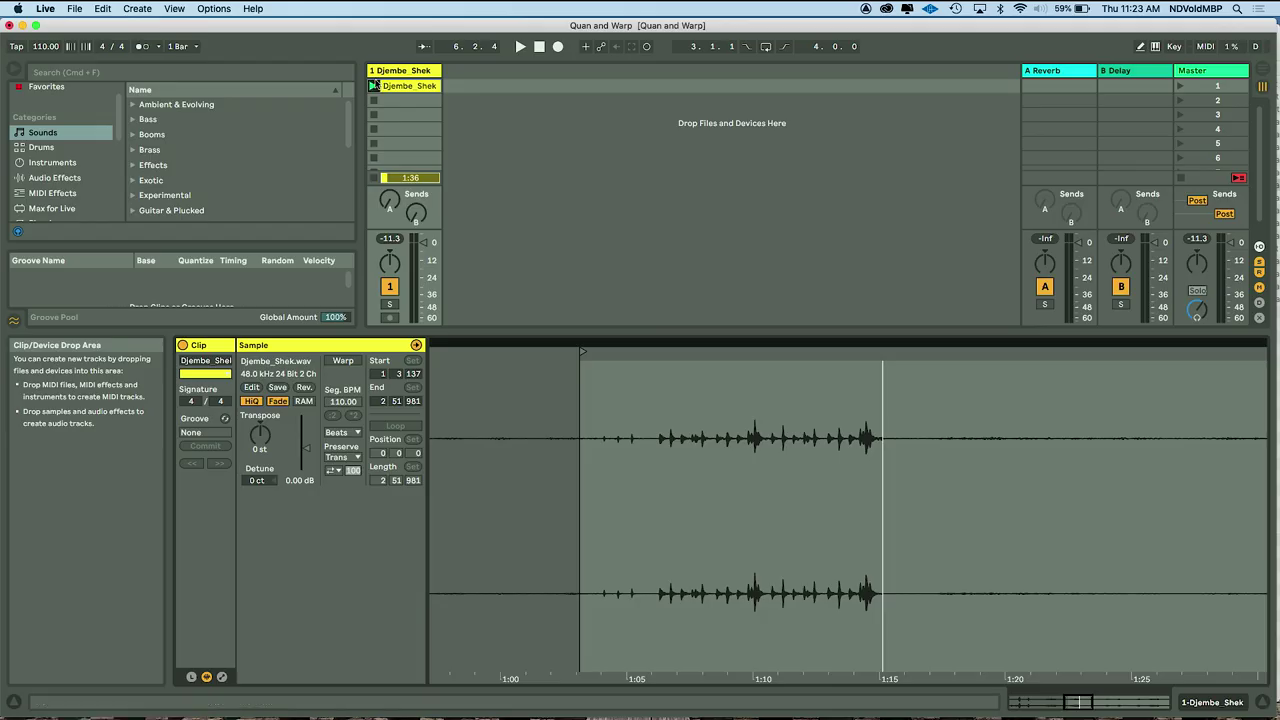
click(373, 86)
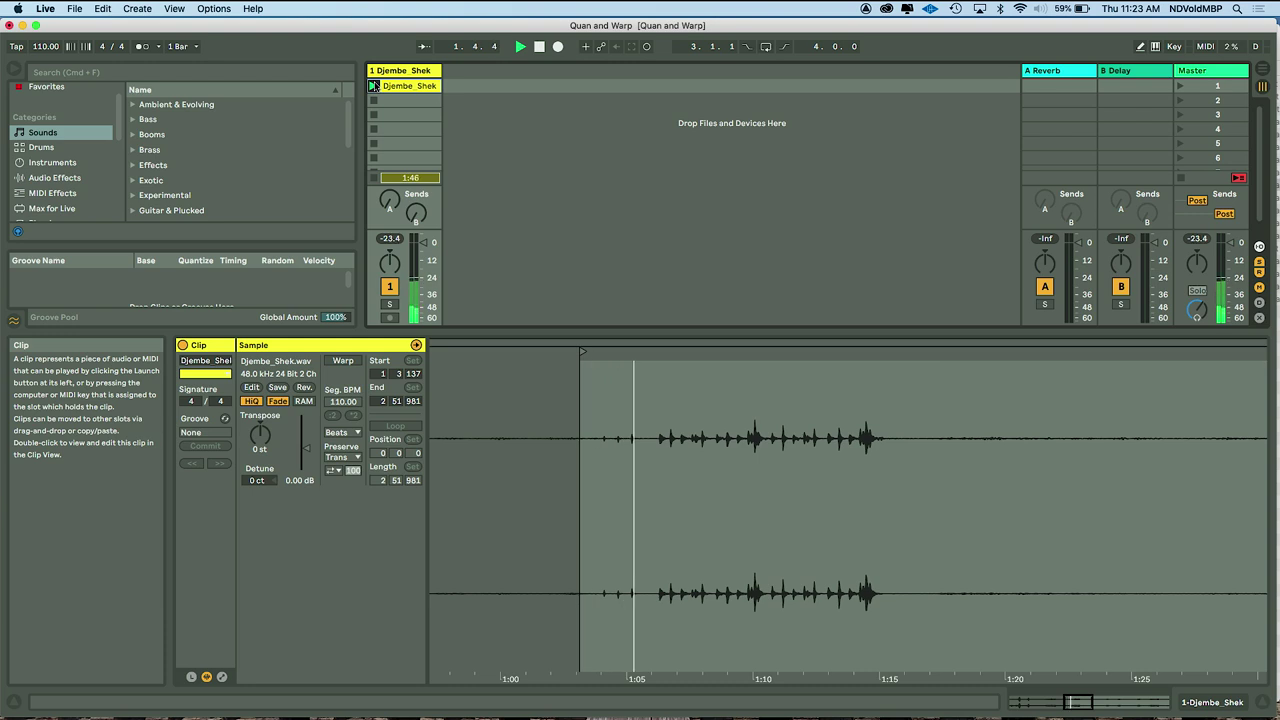
drag(583, 351, 604, 352)
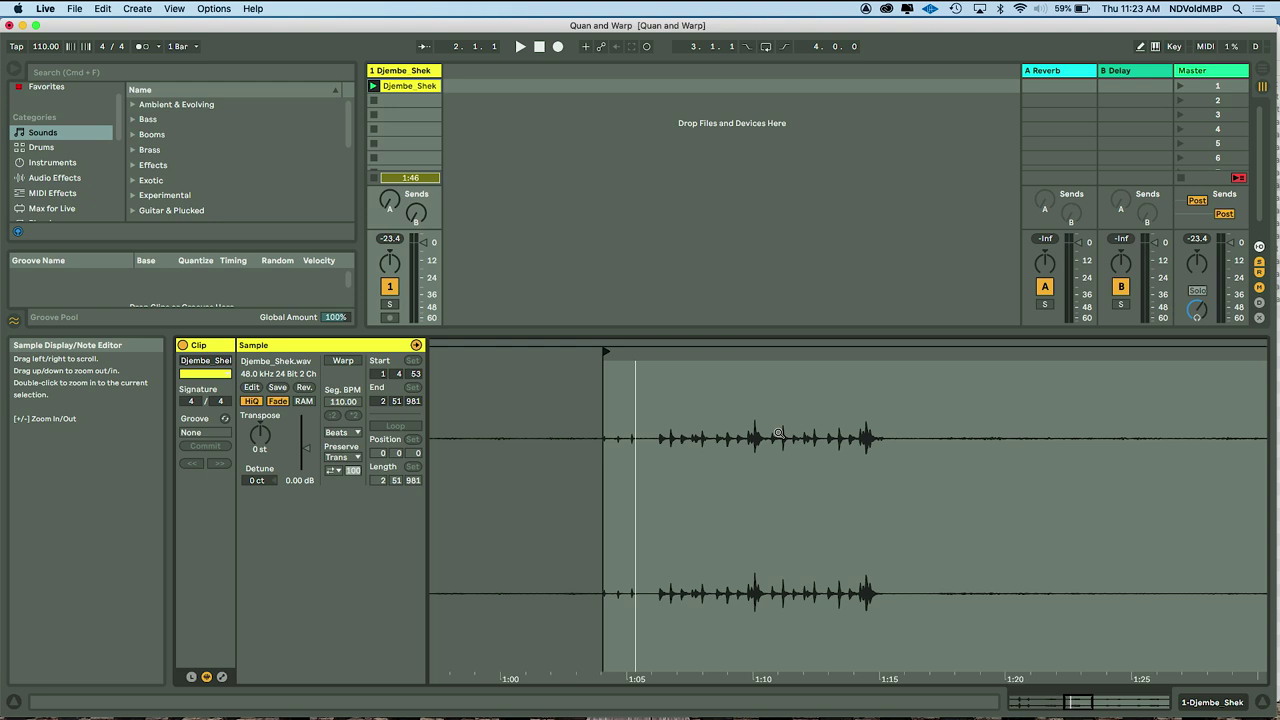
drag(778, 432, 778, 400)
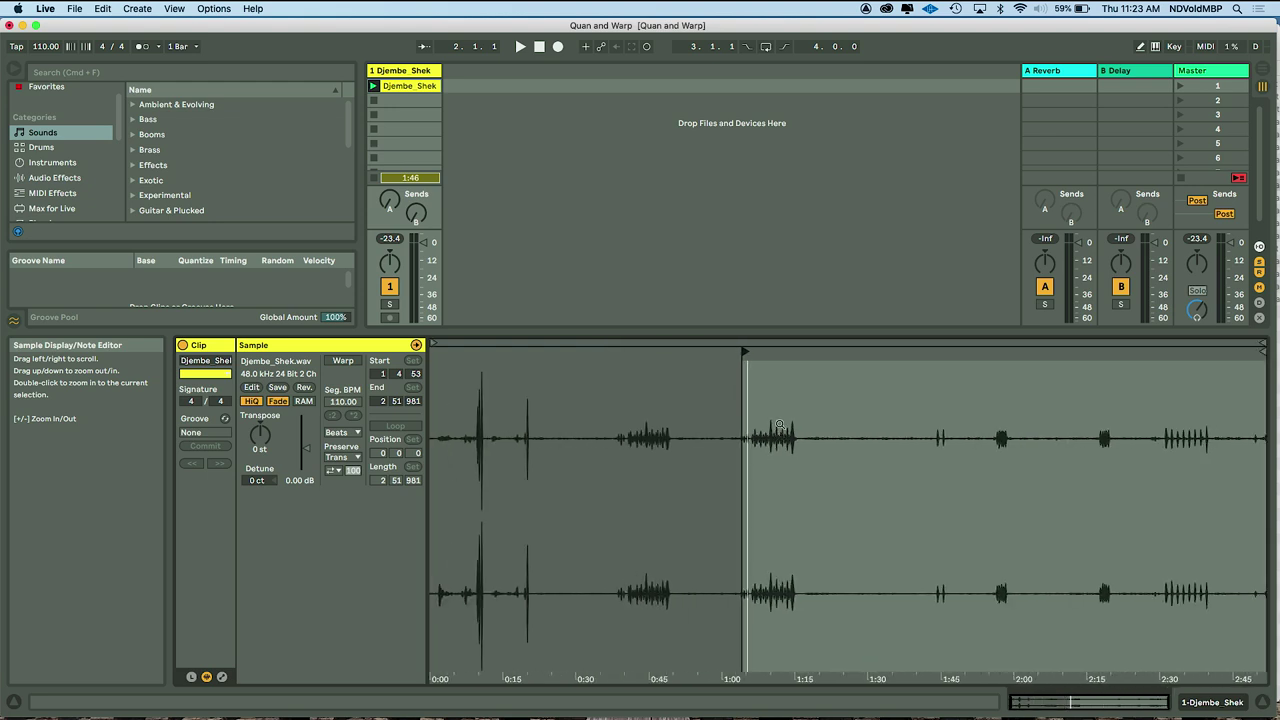
key(space)
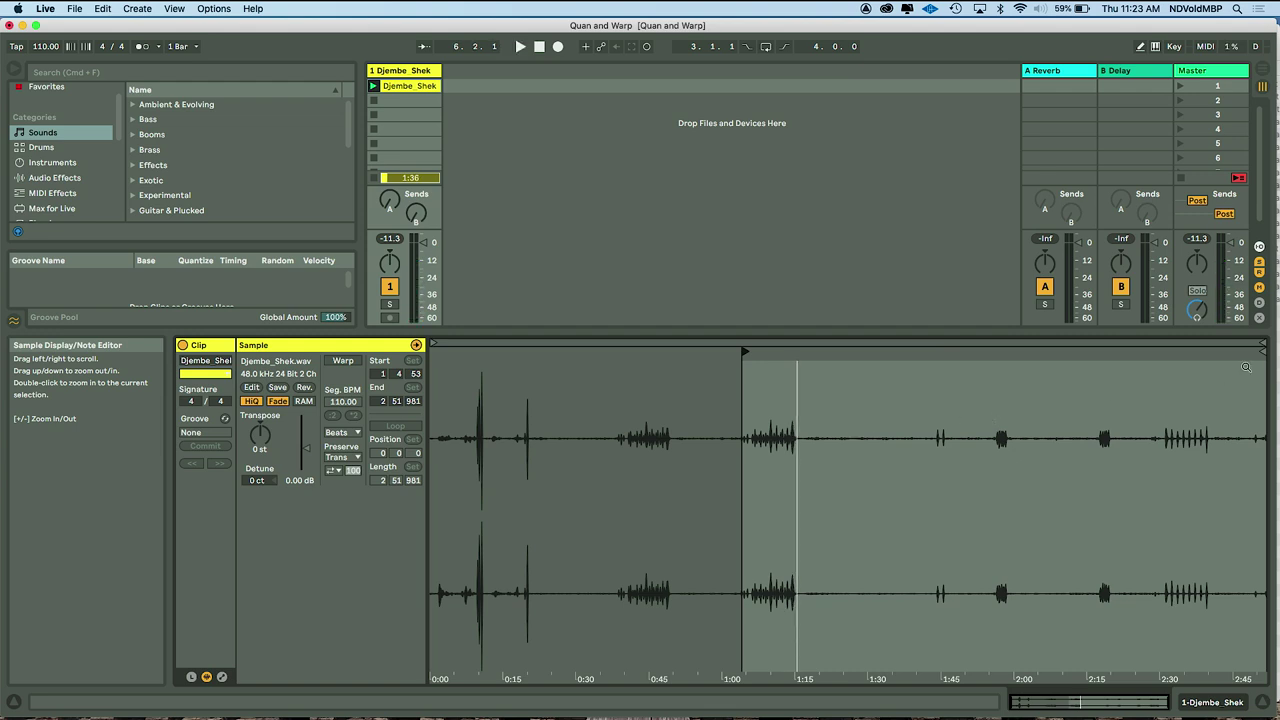
- Move the clip's end marker to about 1:15.797, just after the phrase, and crop the sample to the marked section
drag(1262, 350, 796, 358)
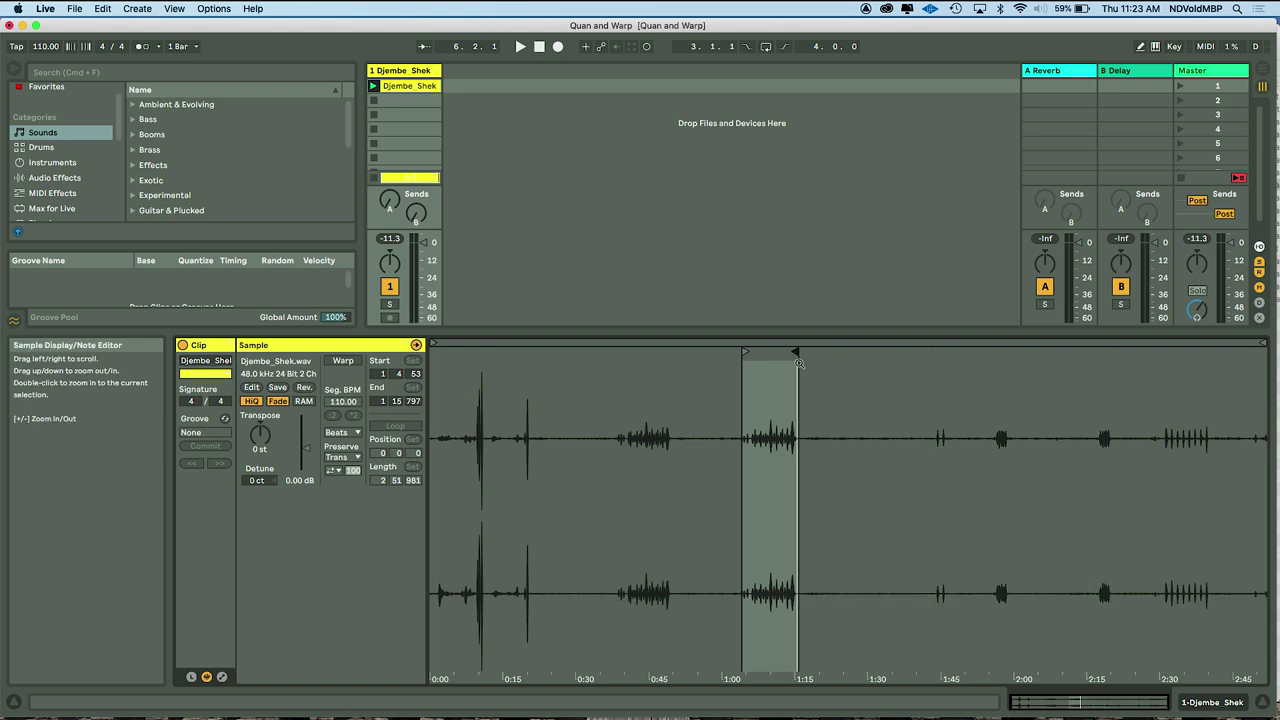
double_click(839, 414)
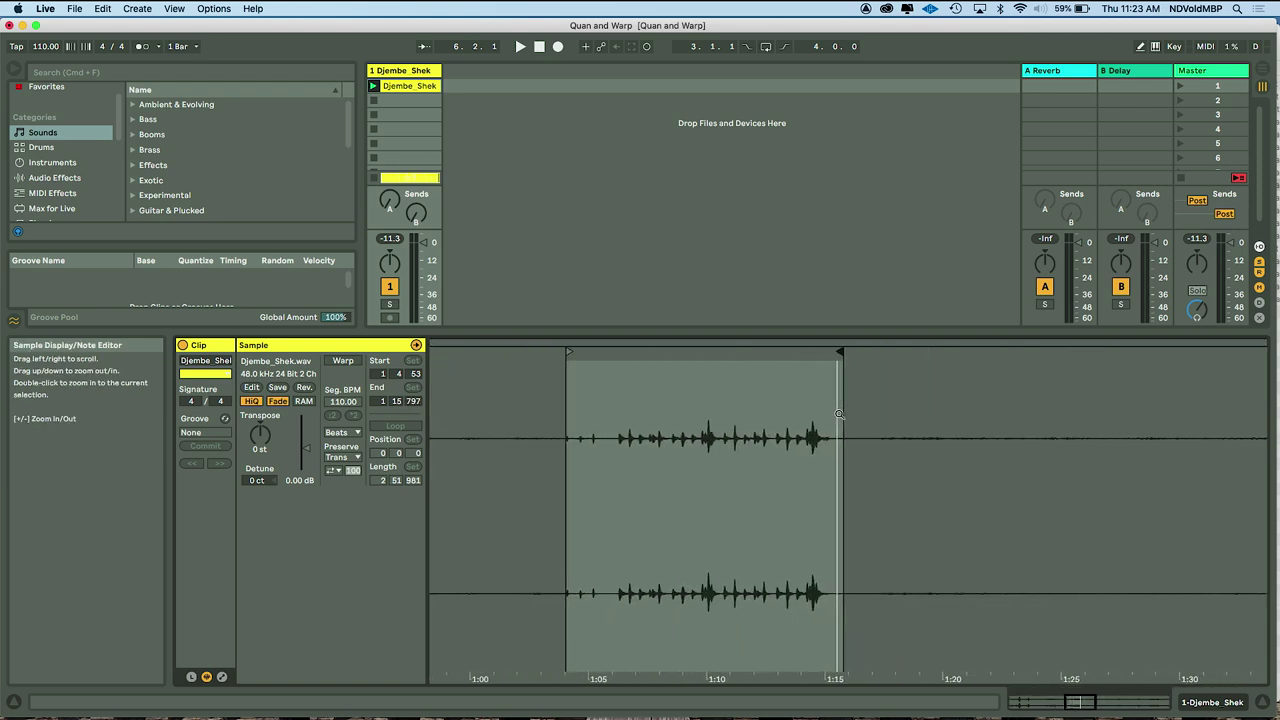
drag(839, 418, 834, 422)
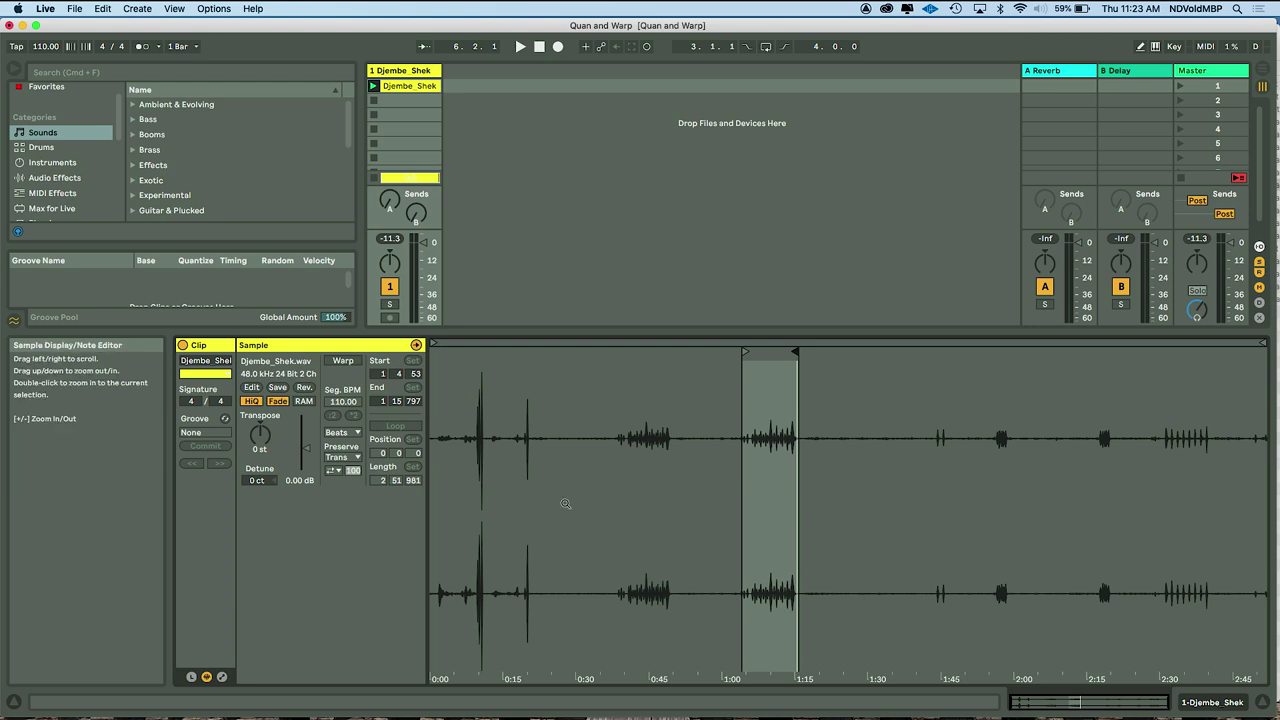
right_click(906, 549)
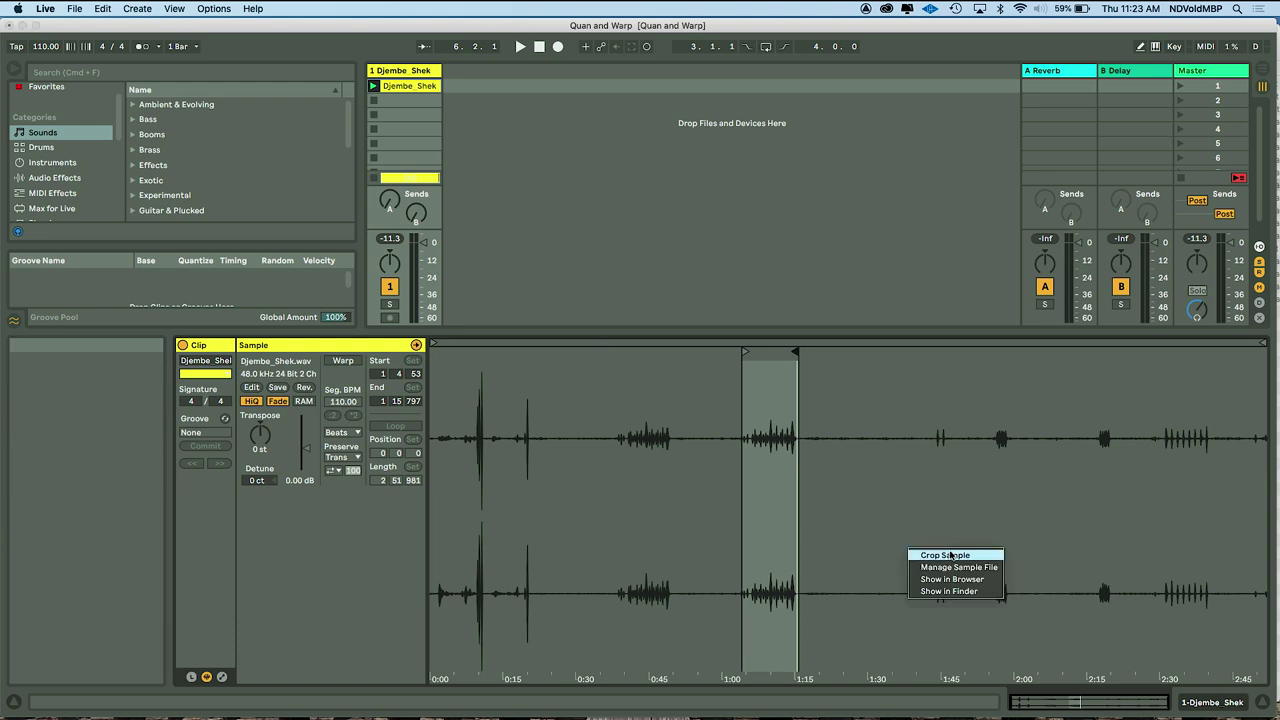
click(951, 555)
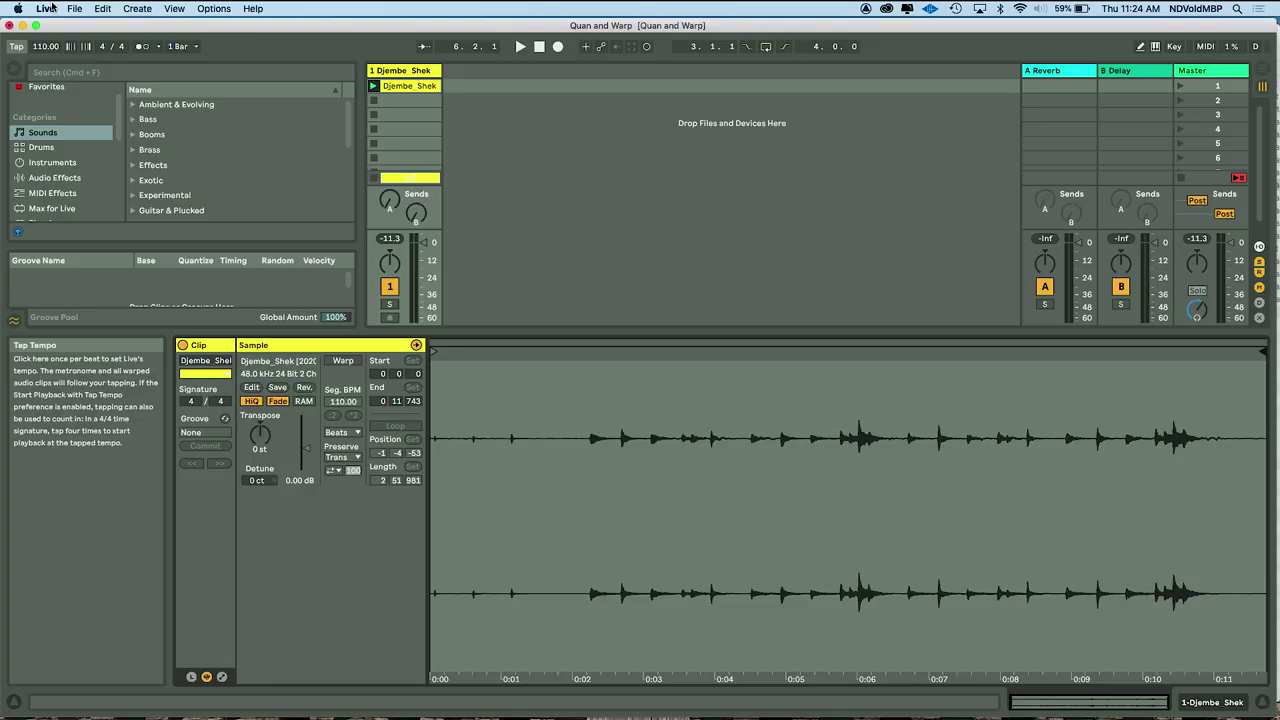
- Open the Record/Warp/Launch page of the preferences
click(46, 9)
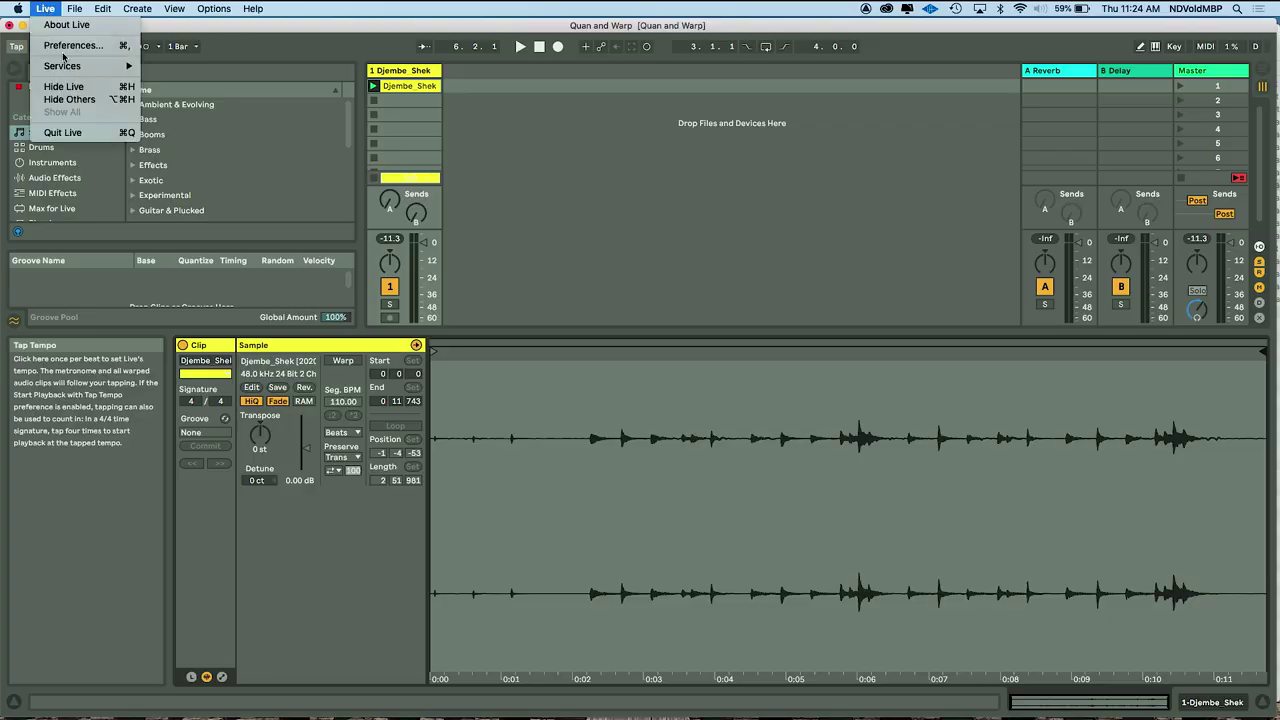
click(68, 46)
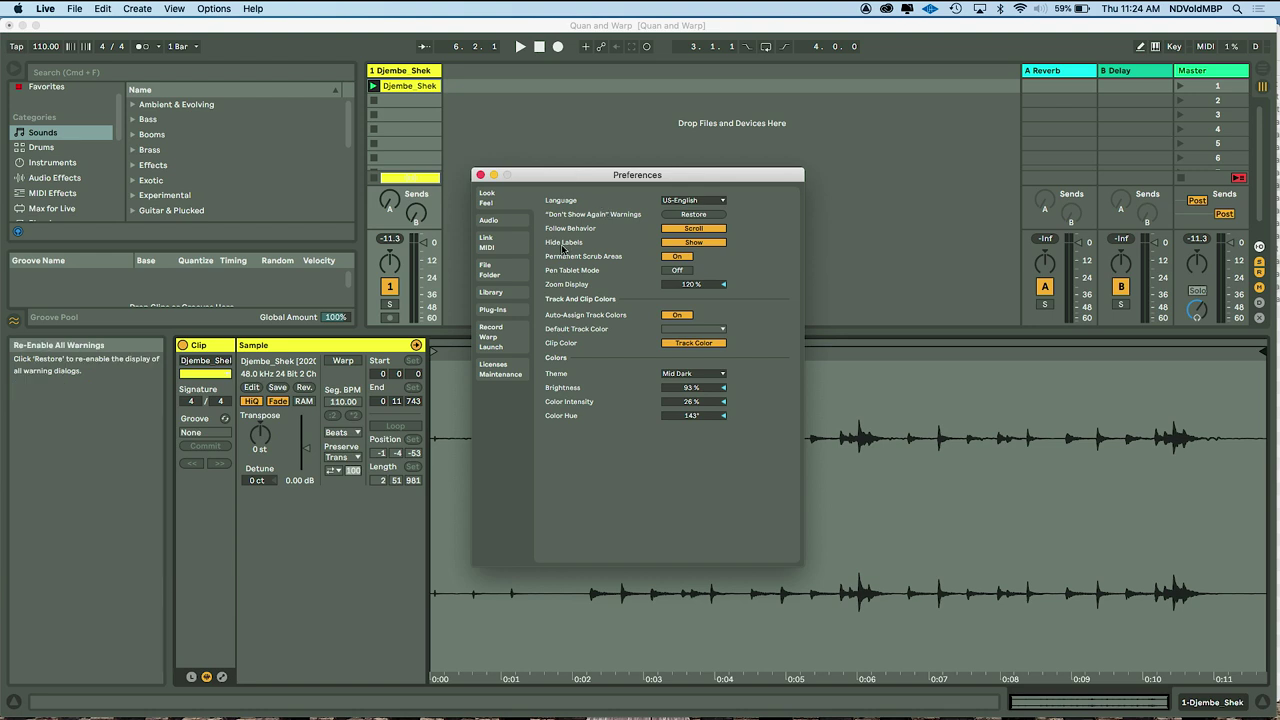
click(502, 346)
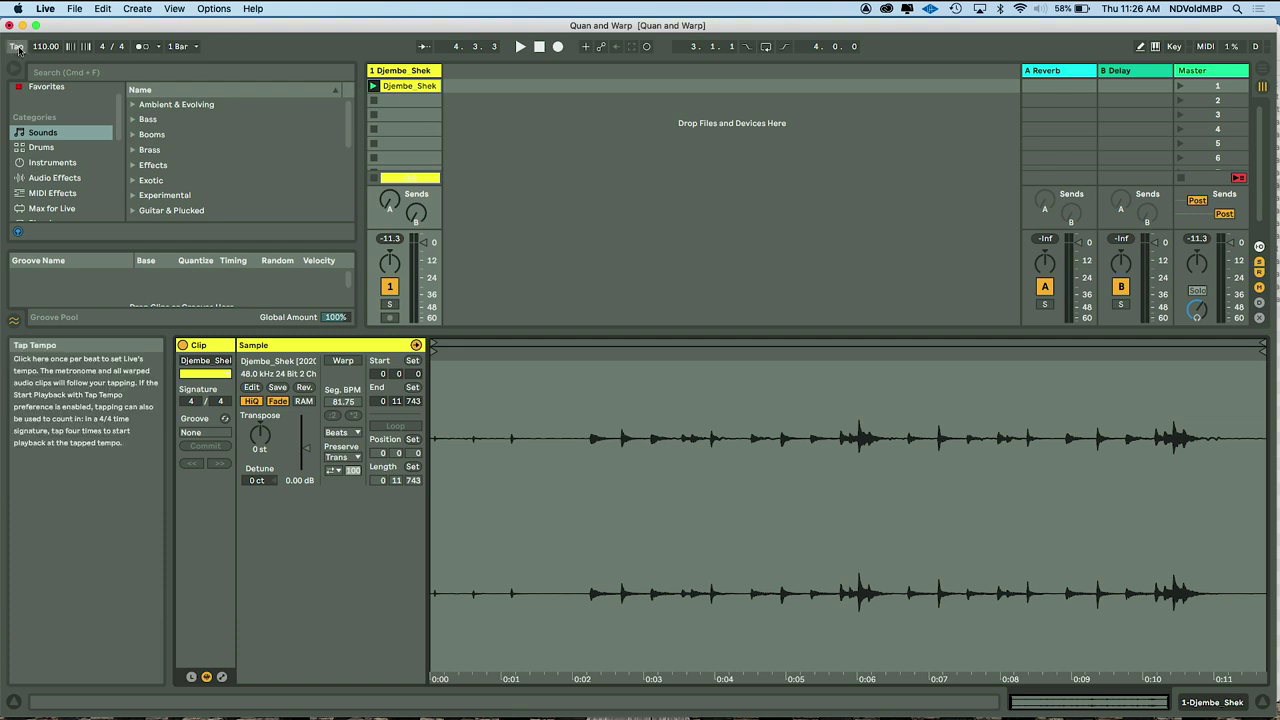
- Play the cropped clip and tap along to the djembe beat to set the project tempo to 108 BPM
key(space)
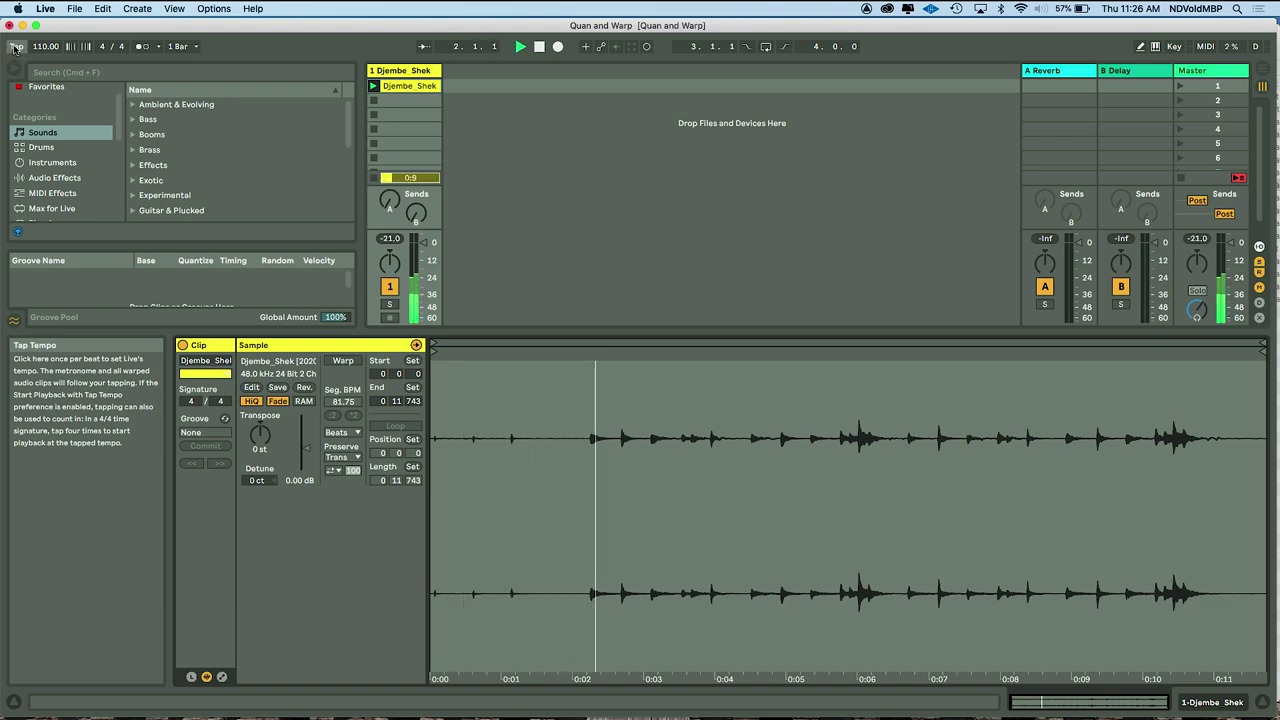
click(14, 47)
click(14, 47)
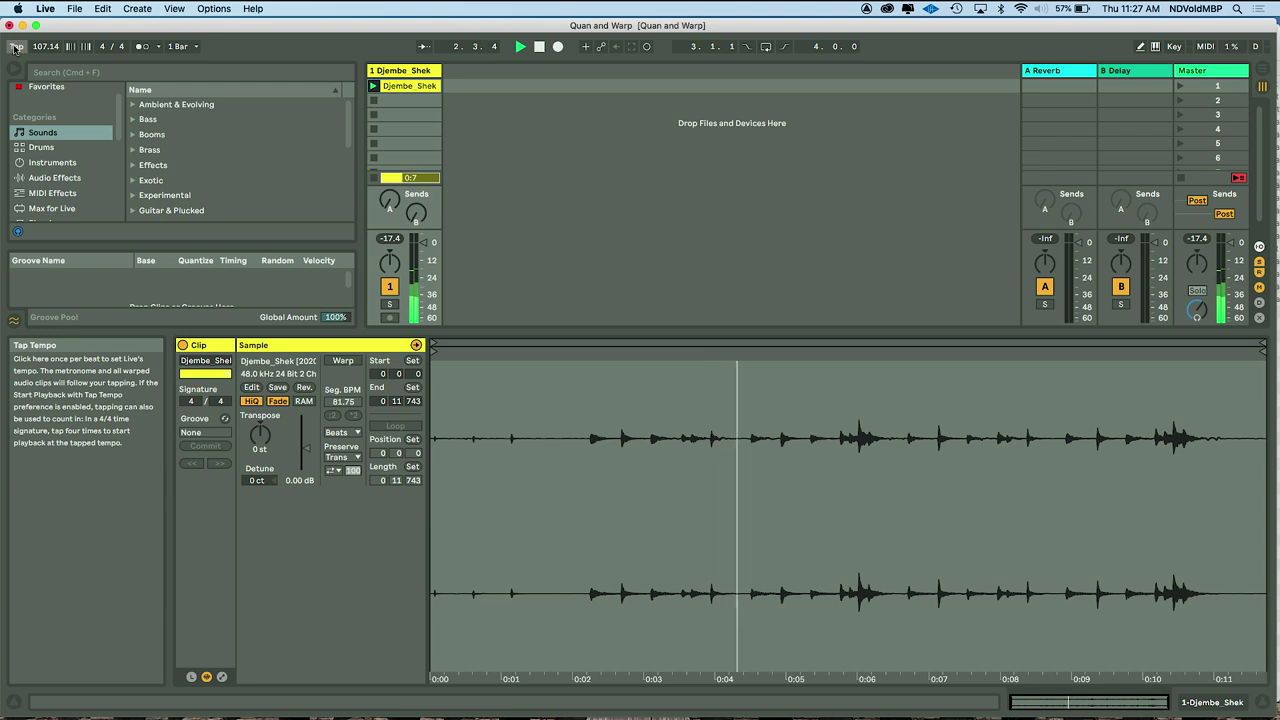
click(14, 48)
click(14, 48)
click(14, 48)
click(14, 48)
click(14, 48)
click(14, 48)
click(14, 48)
click(14, 48)
click(14, 48)
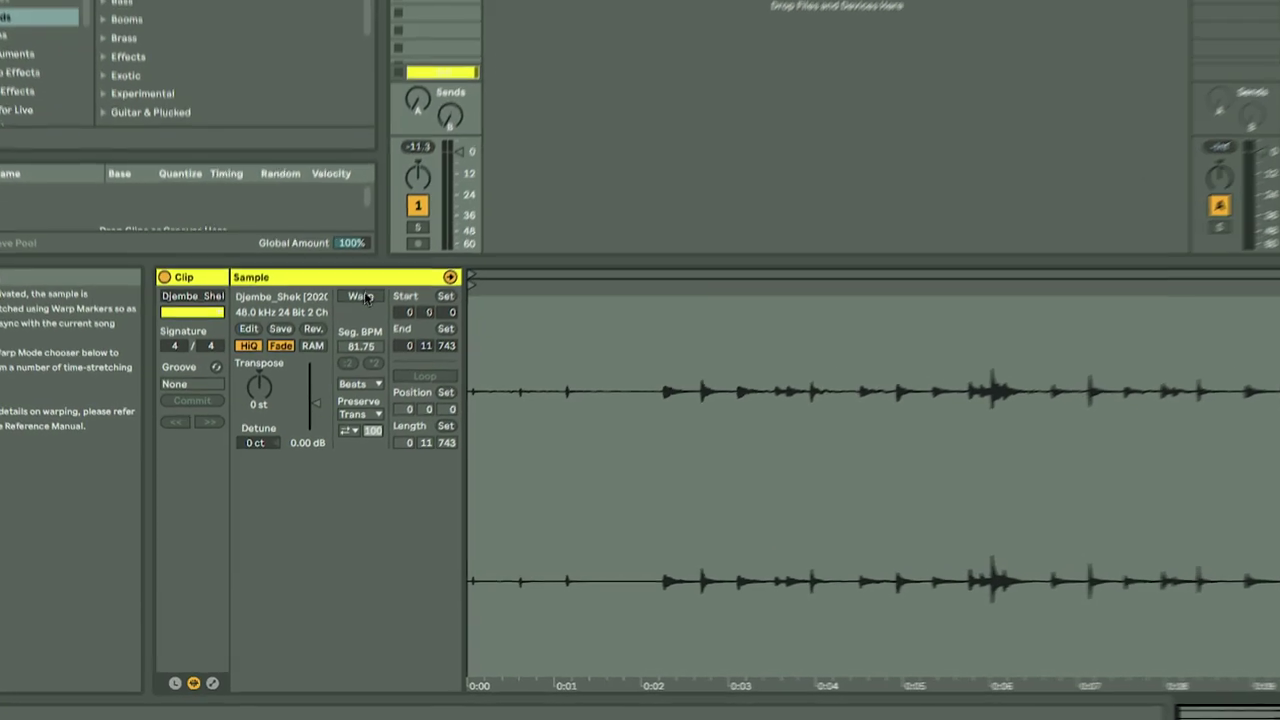
- Enable Warp for the cropped clip, set its segment tempo to 108.00 BPM and play it
click(377, 273)
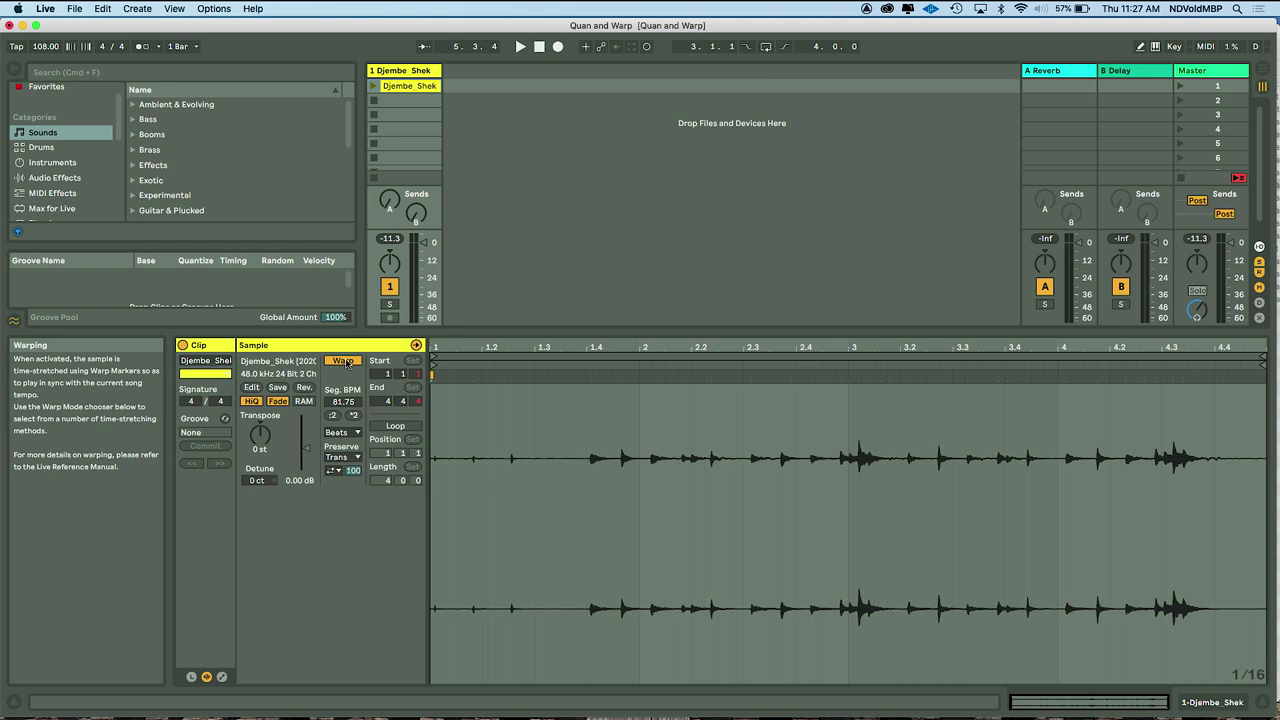
click(373, 86)
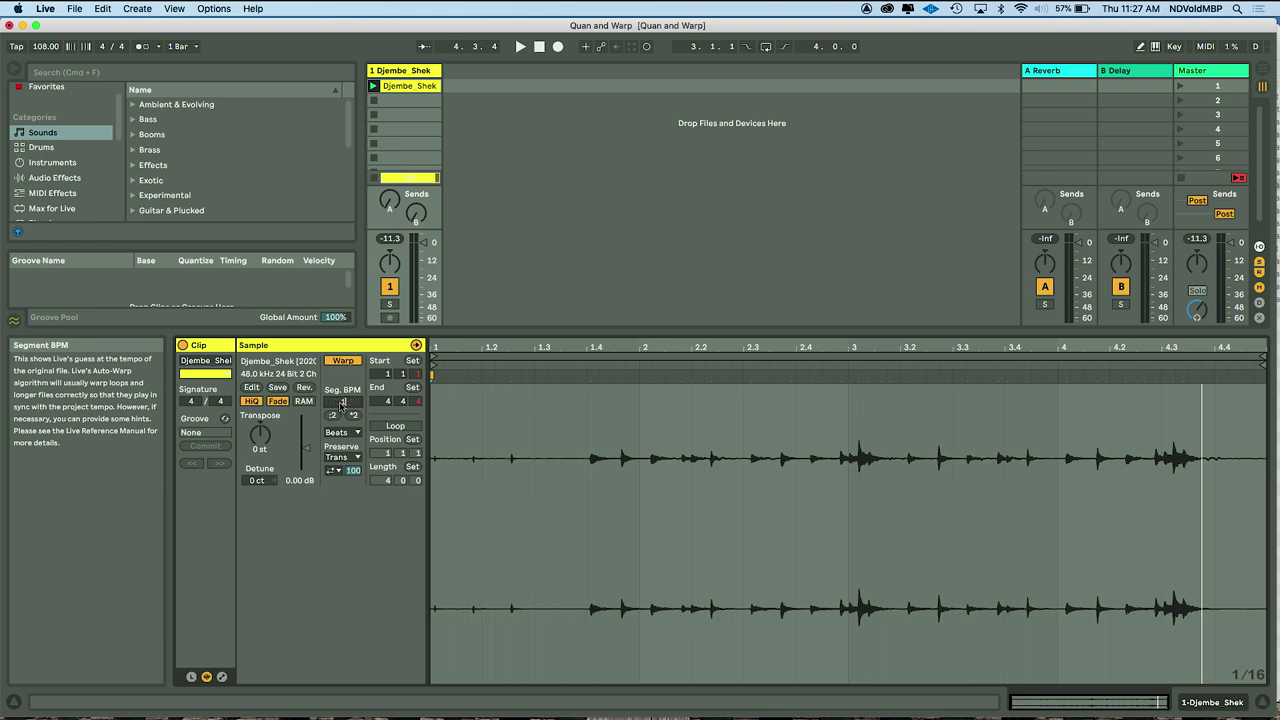
key(Return)
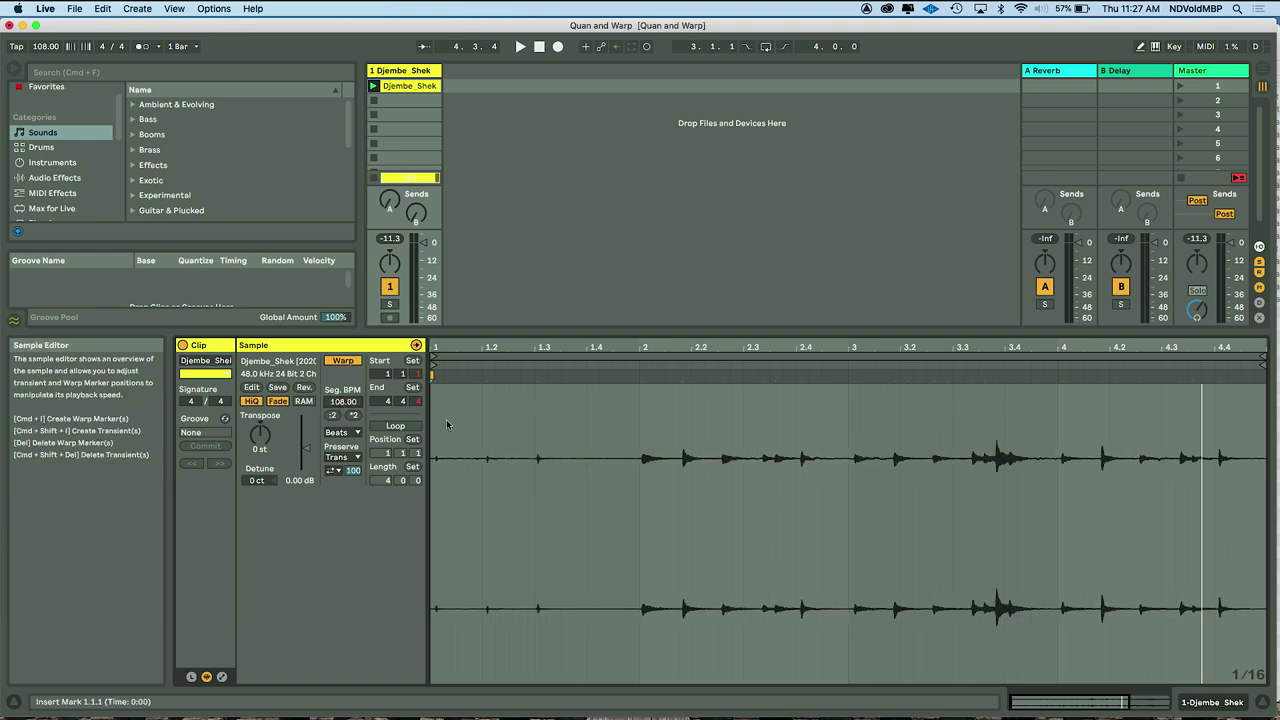
key(space)
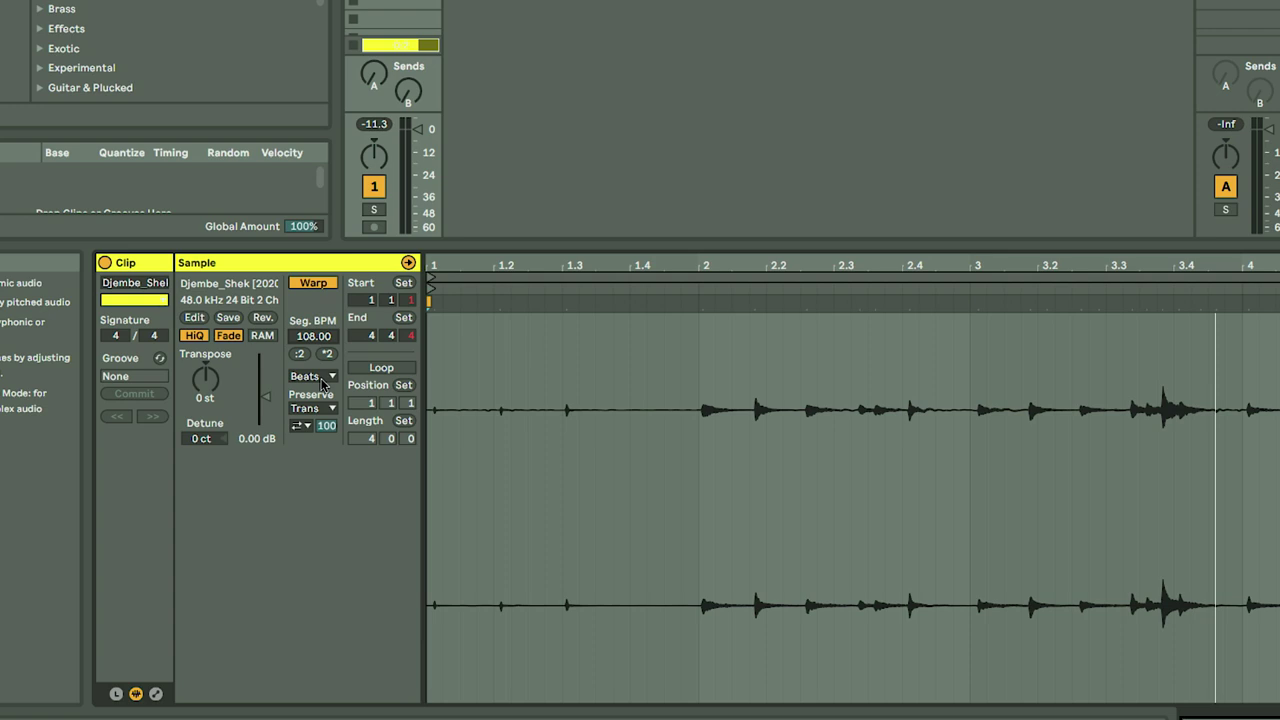
- Look through the clip's warp modes, keeping Beats selected, and briefly hide and restore the Info View
click(321, 380)
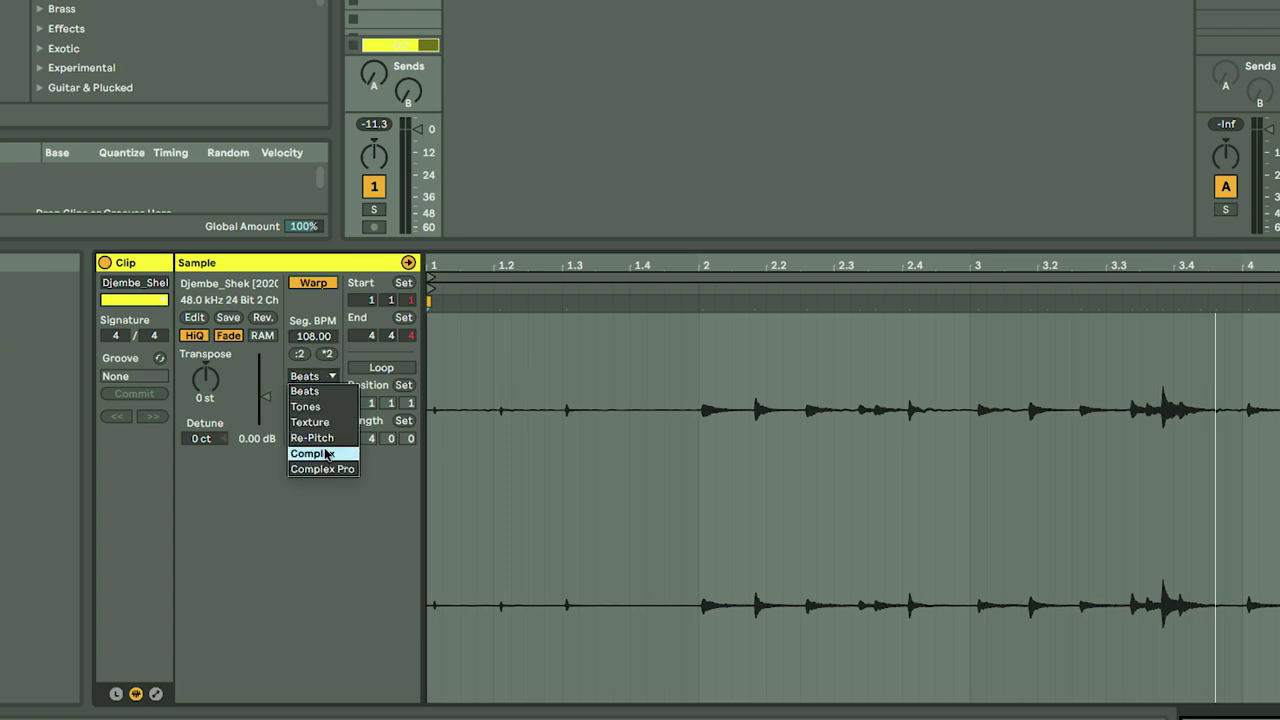
click(333, 394)
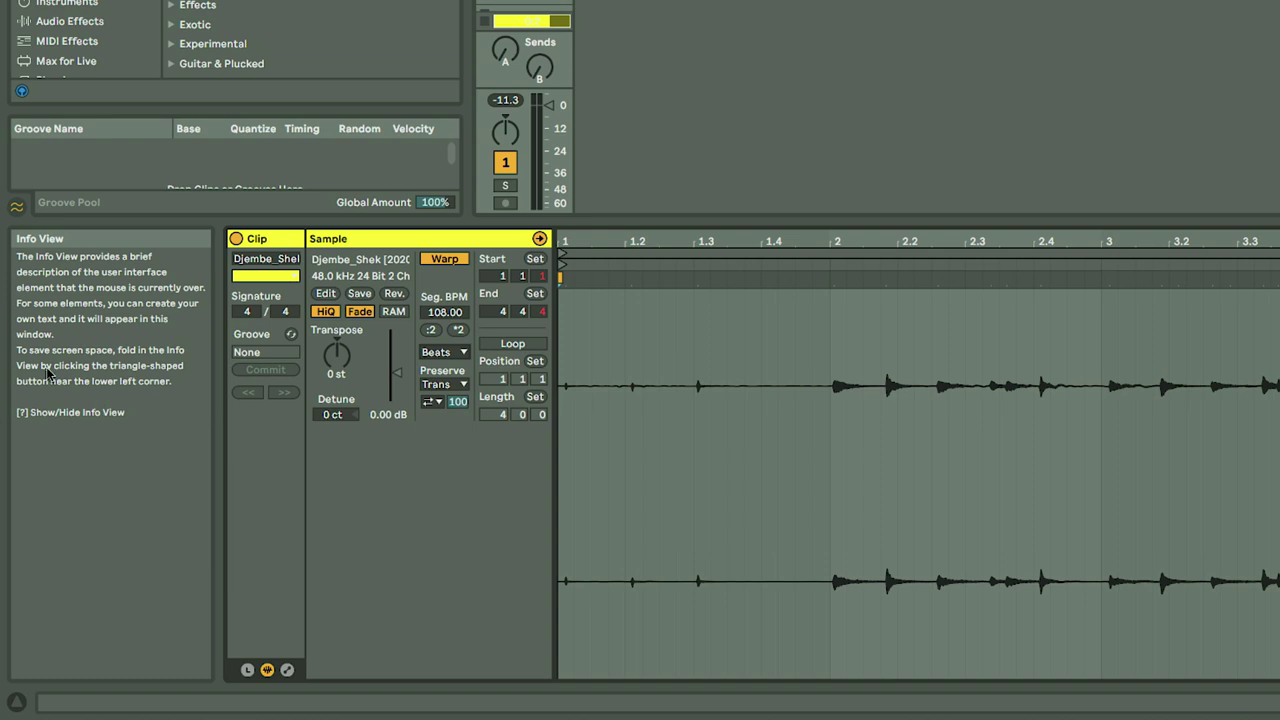
click(16, 703)
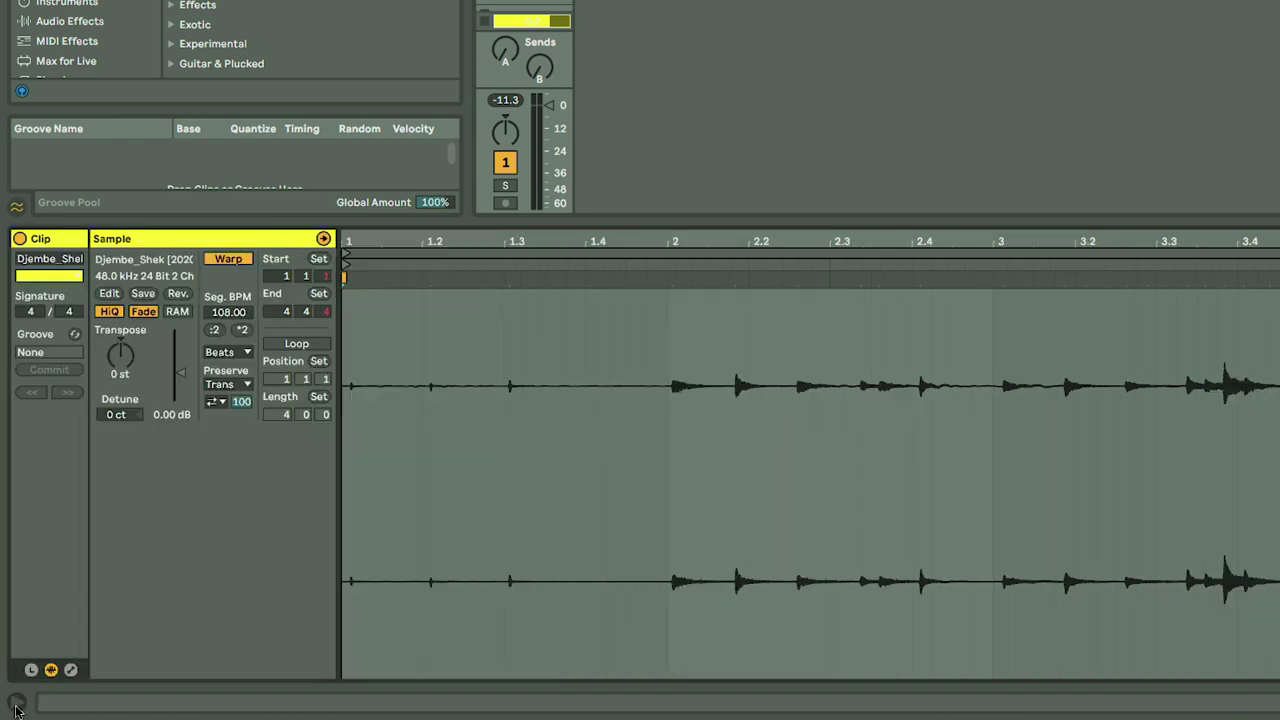
click(16, 705)
click(16, 705)
click(16, 705)
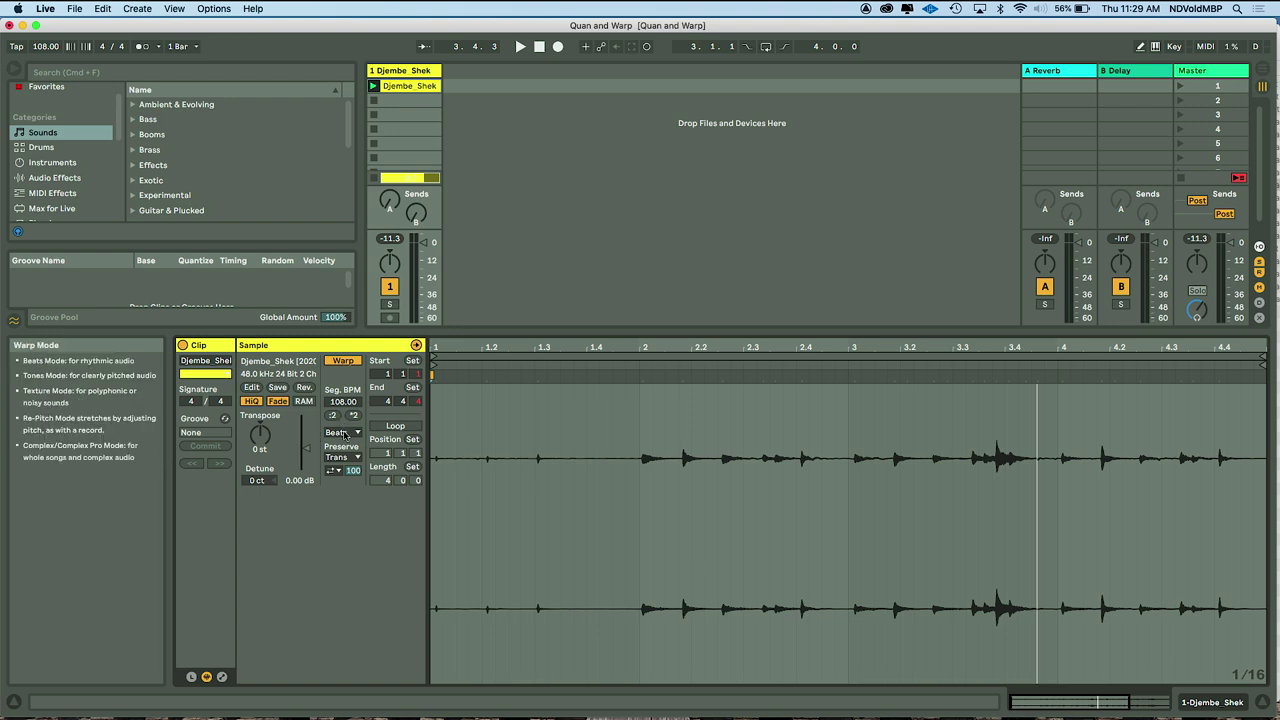
click(345, 434)
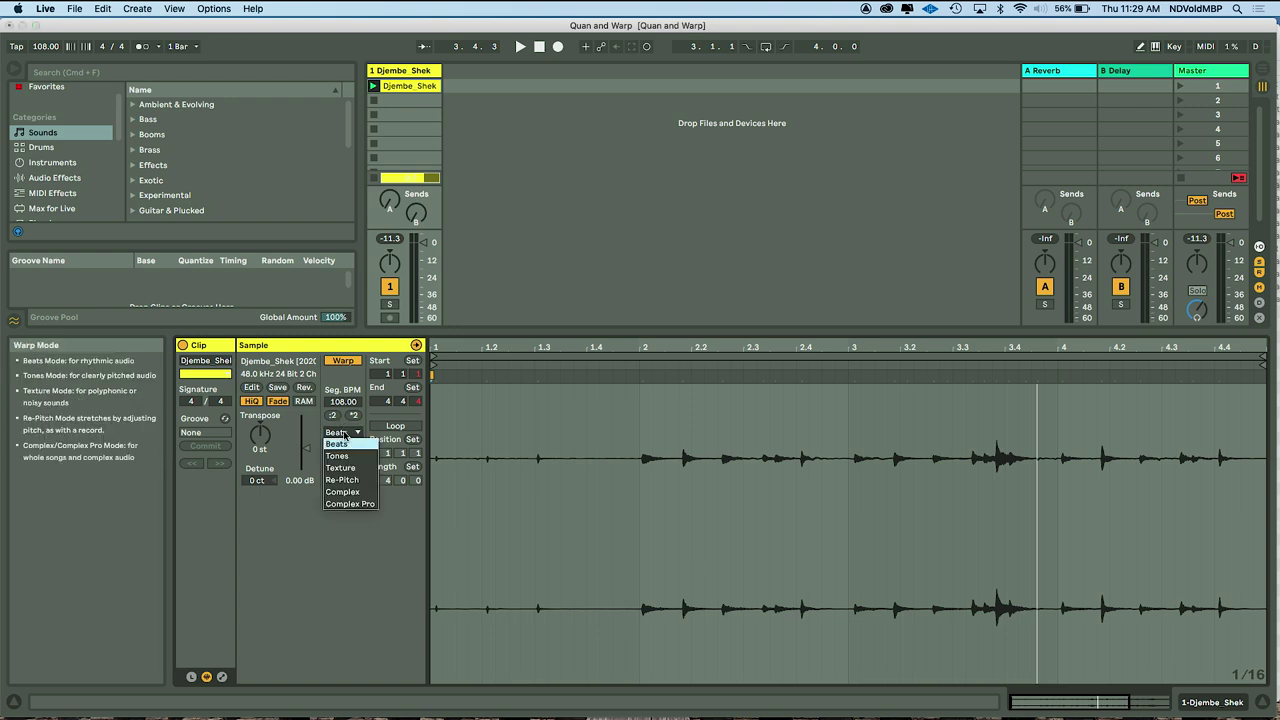
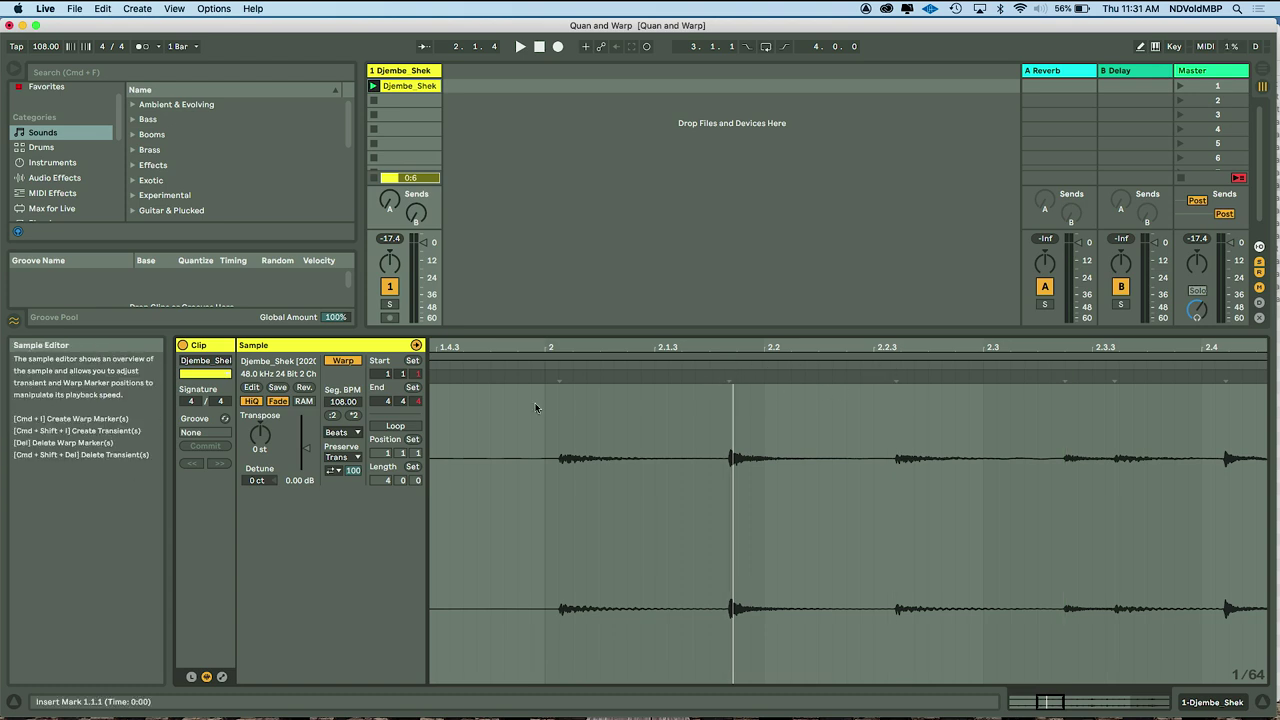
- Insert a warp marker on the first strong djembe hit near bar 2 and set 1.1.1 at that marker
double_click(558, 377)
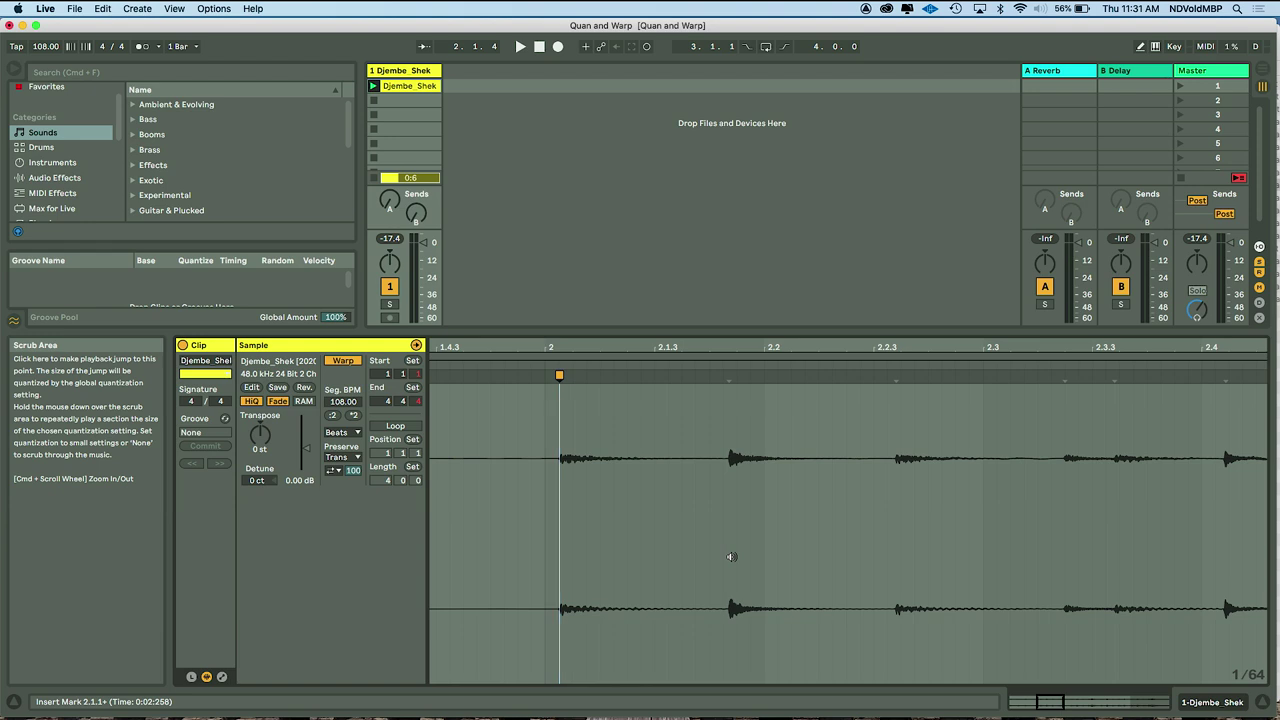
scroll(732, 557, down, 10)
scroll(732, 557, up, 8)
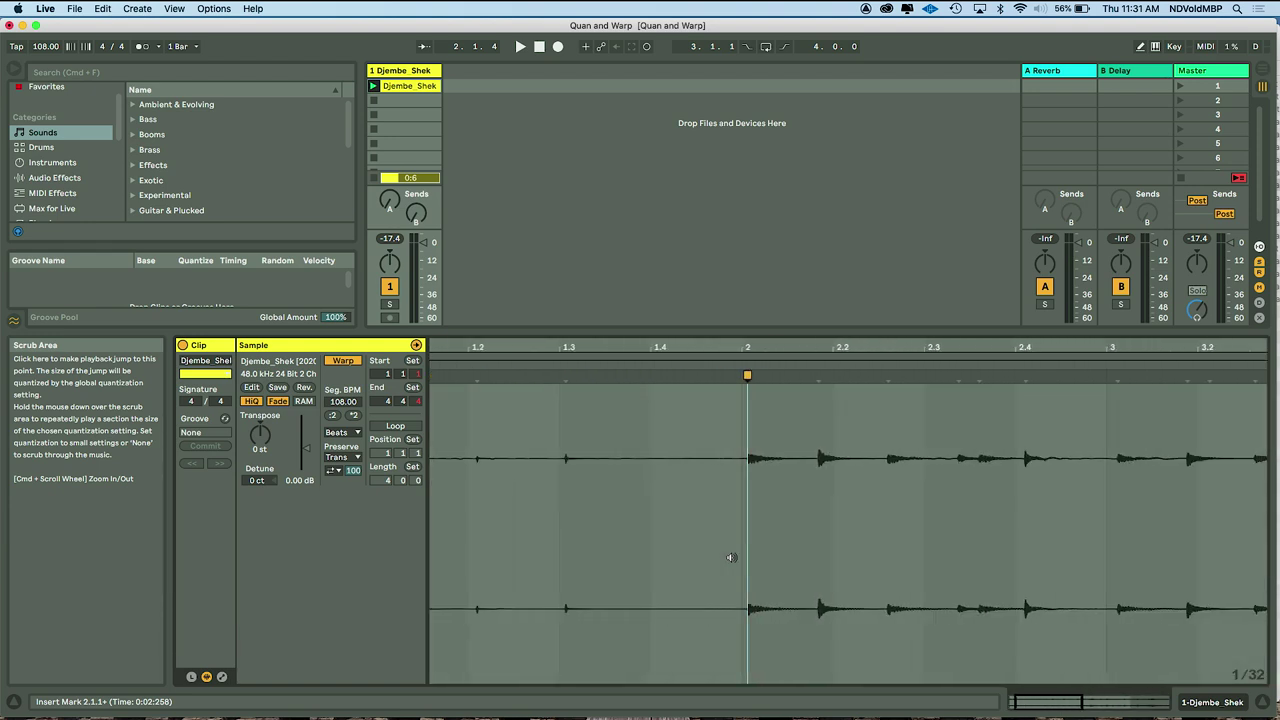
right_click(749, 378)
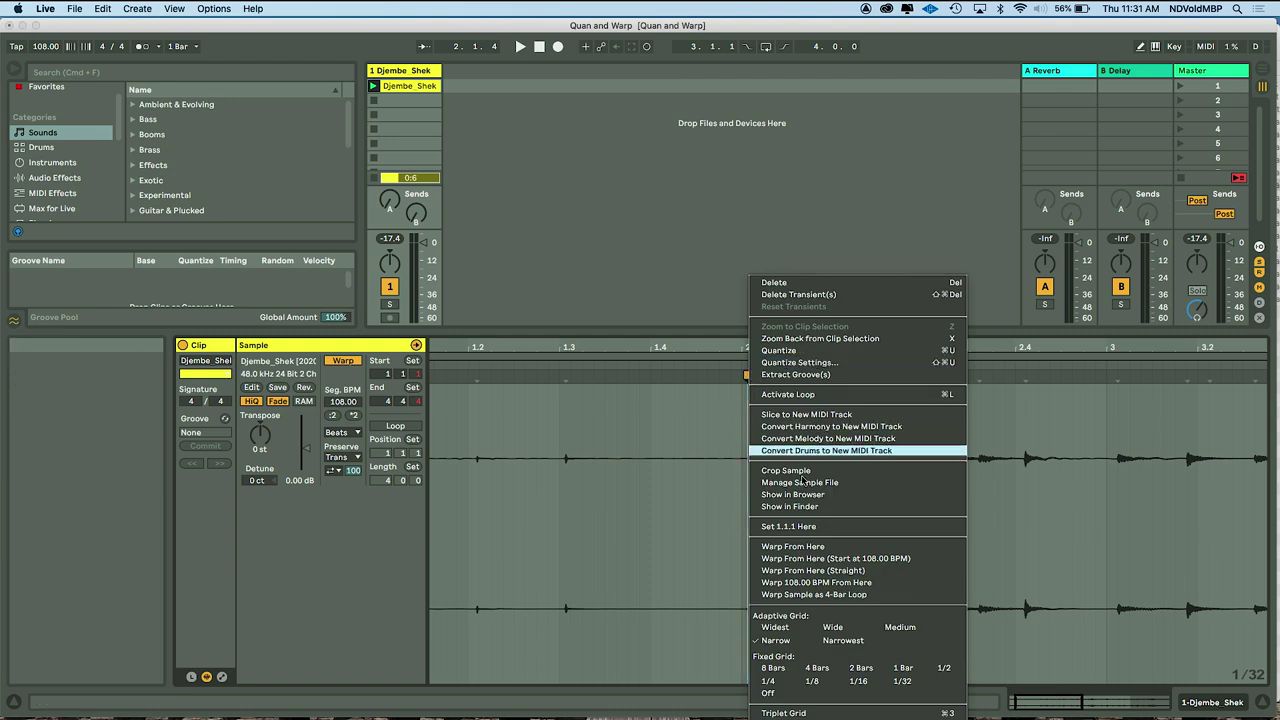
click(795, 527)
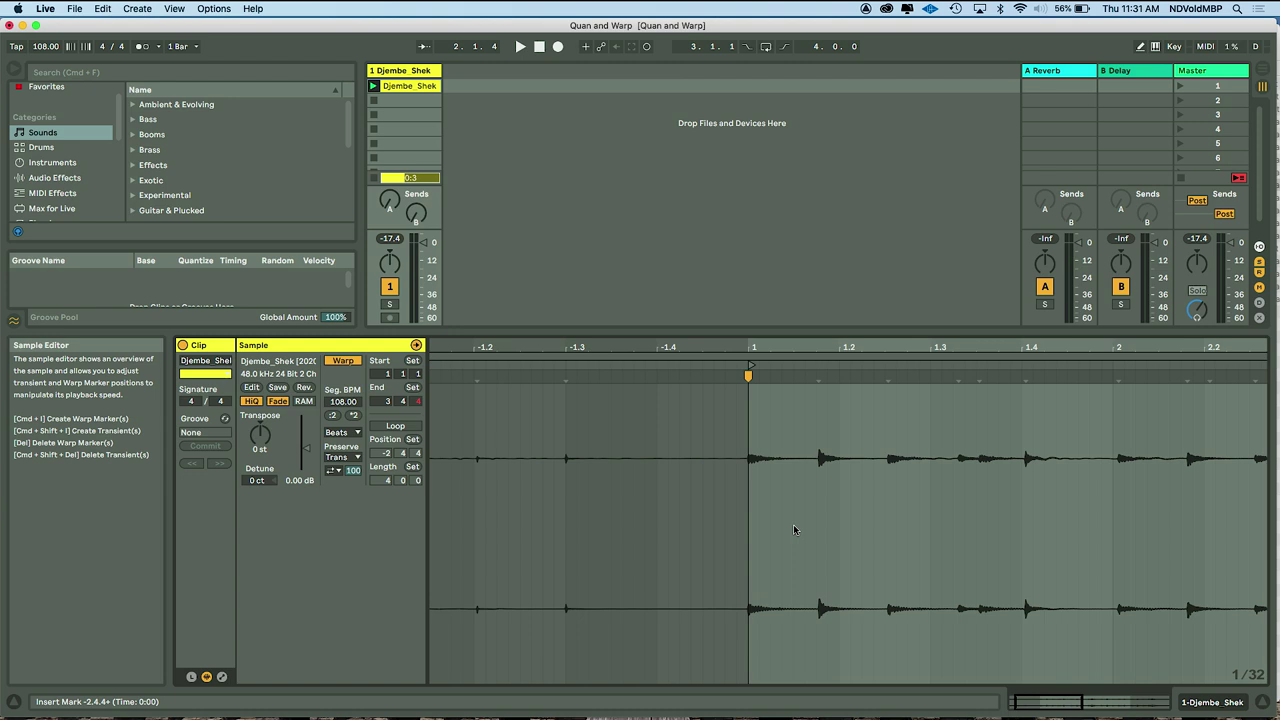
- Loop the clip from position 1.1.1 with a length of 4 bars and play it against the metronome
scroll(793, 527, right, 4)
scroll(793, 527, down, 5)
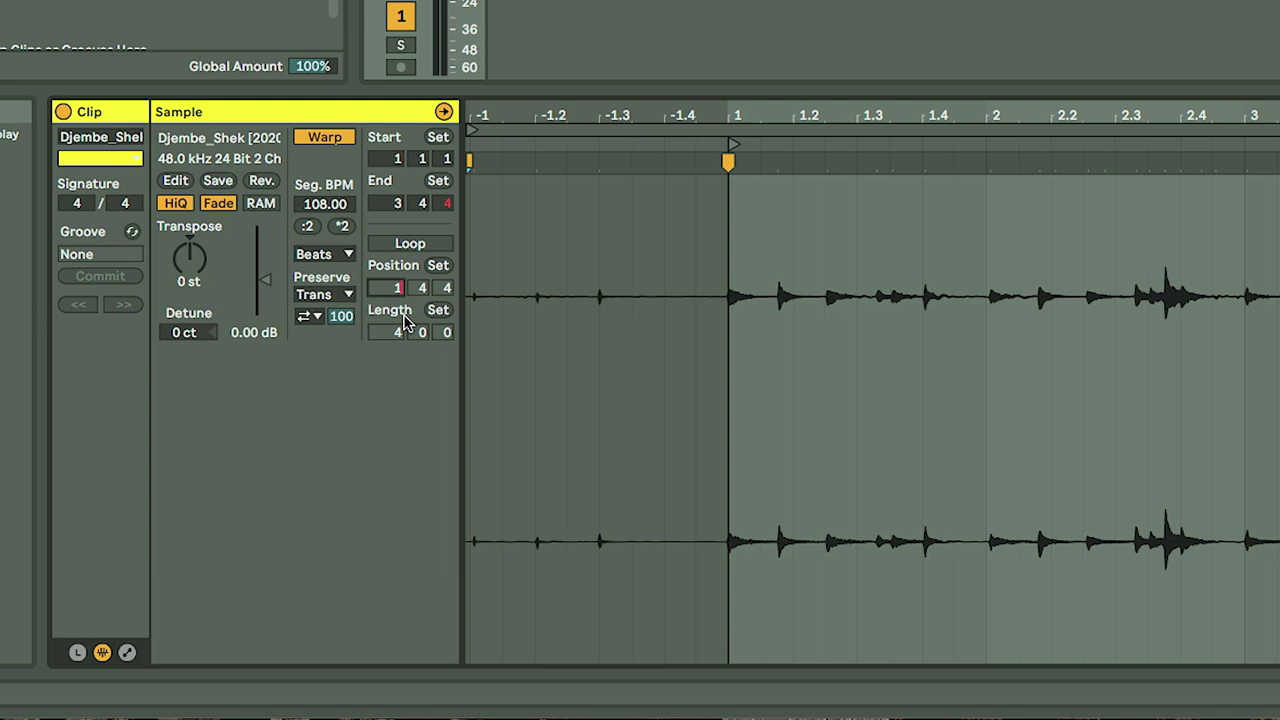
key(Return)
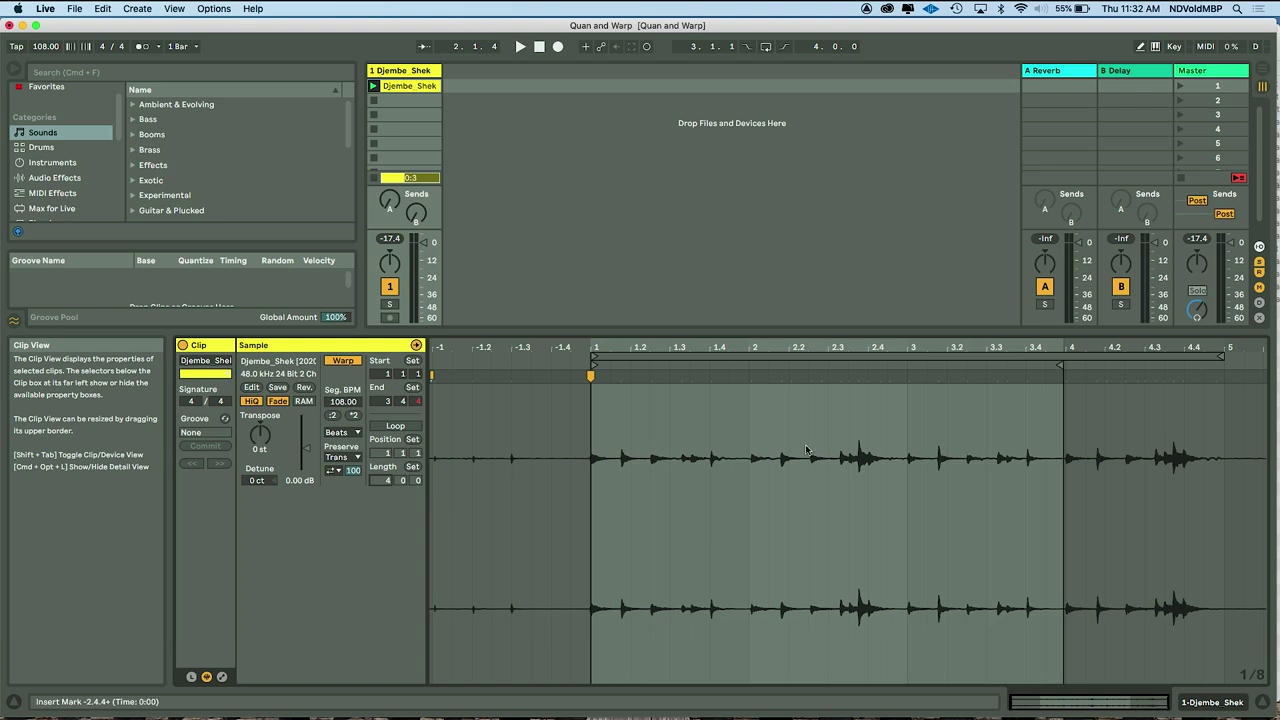
click(409, 426)
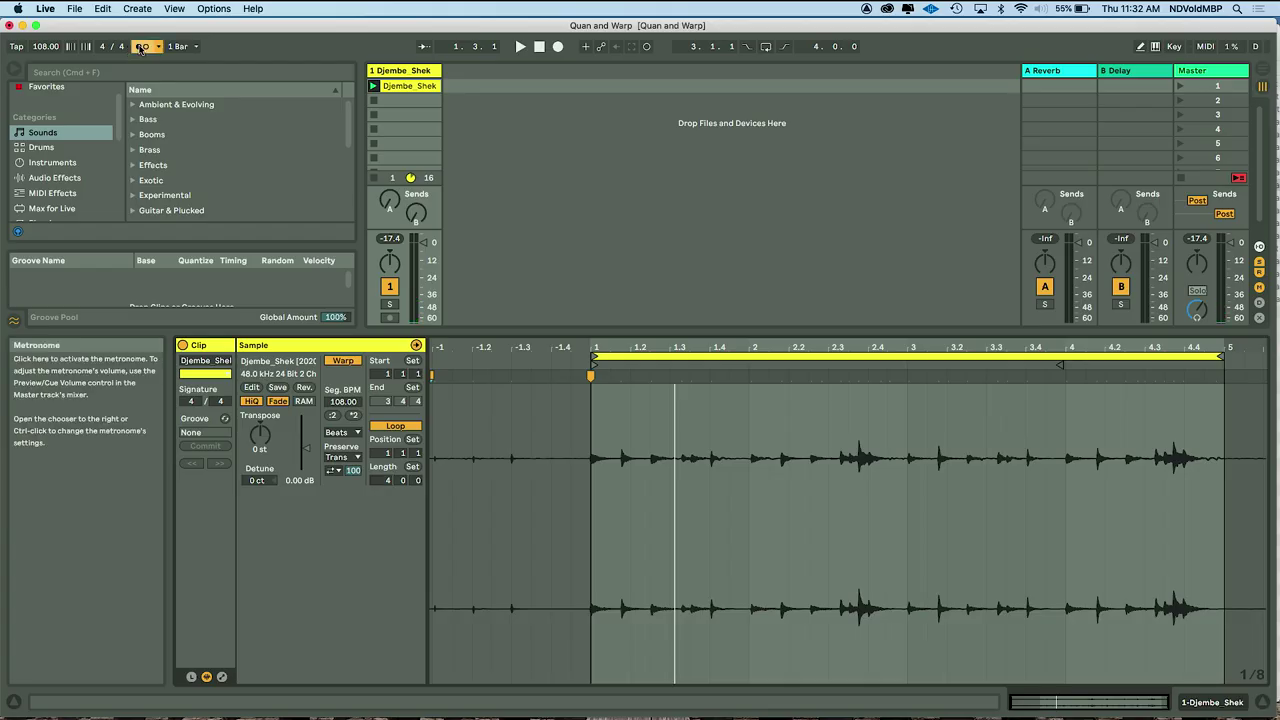
key(space)
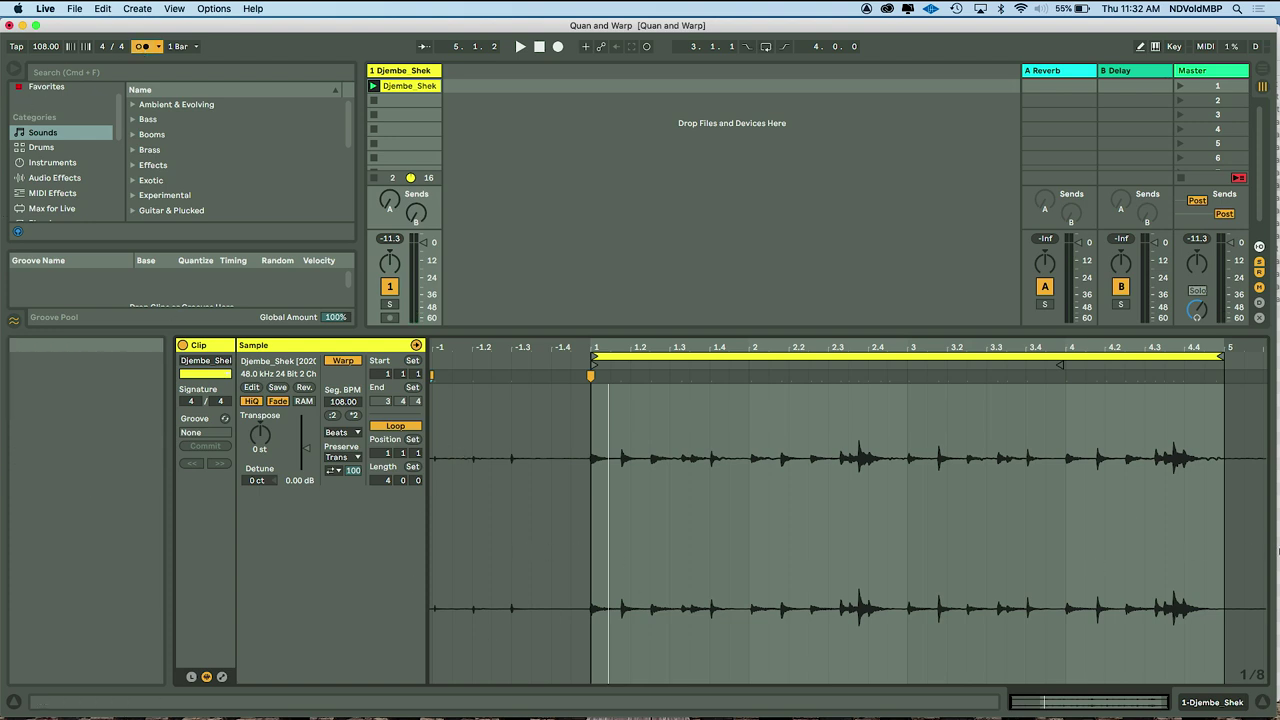
- Crop the djembe sample to its 4-bar loop and insert a warp marker on the hit near bar 2
right_click(509, 544)
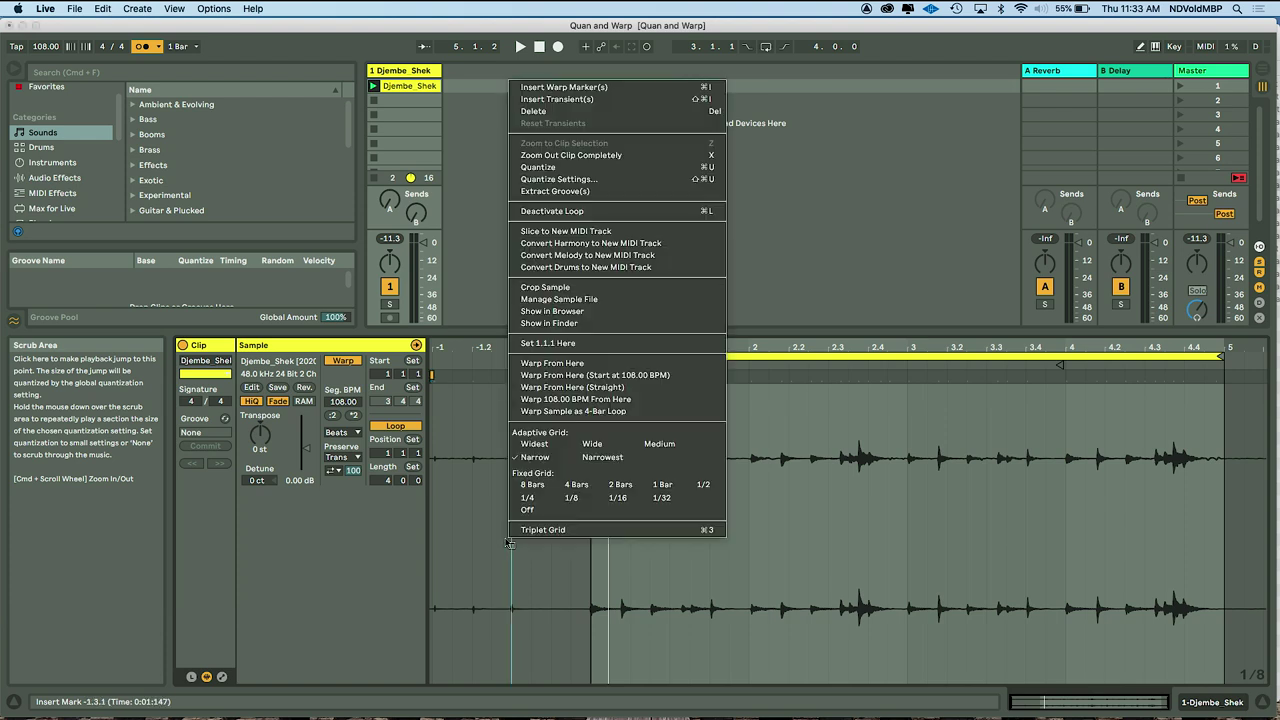
click(572, 288)
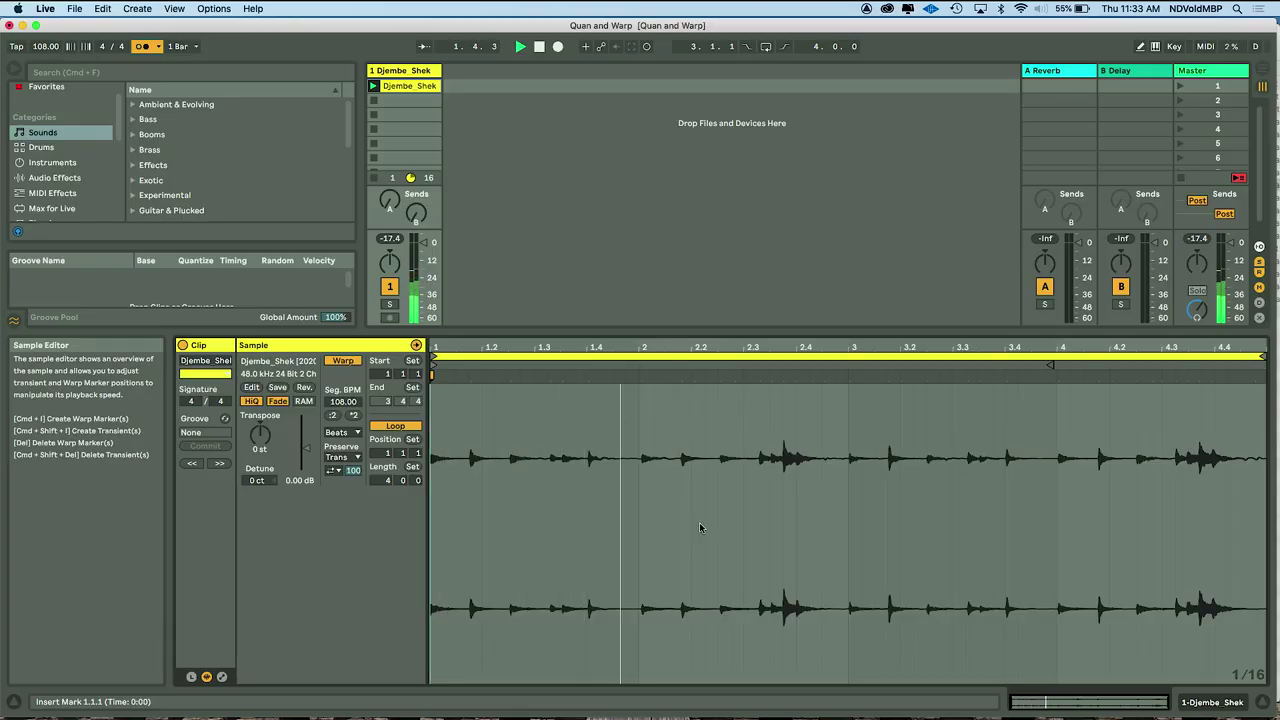
double_click(641, 375)
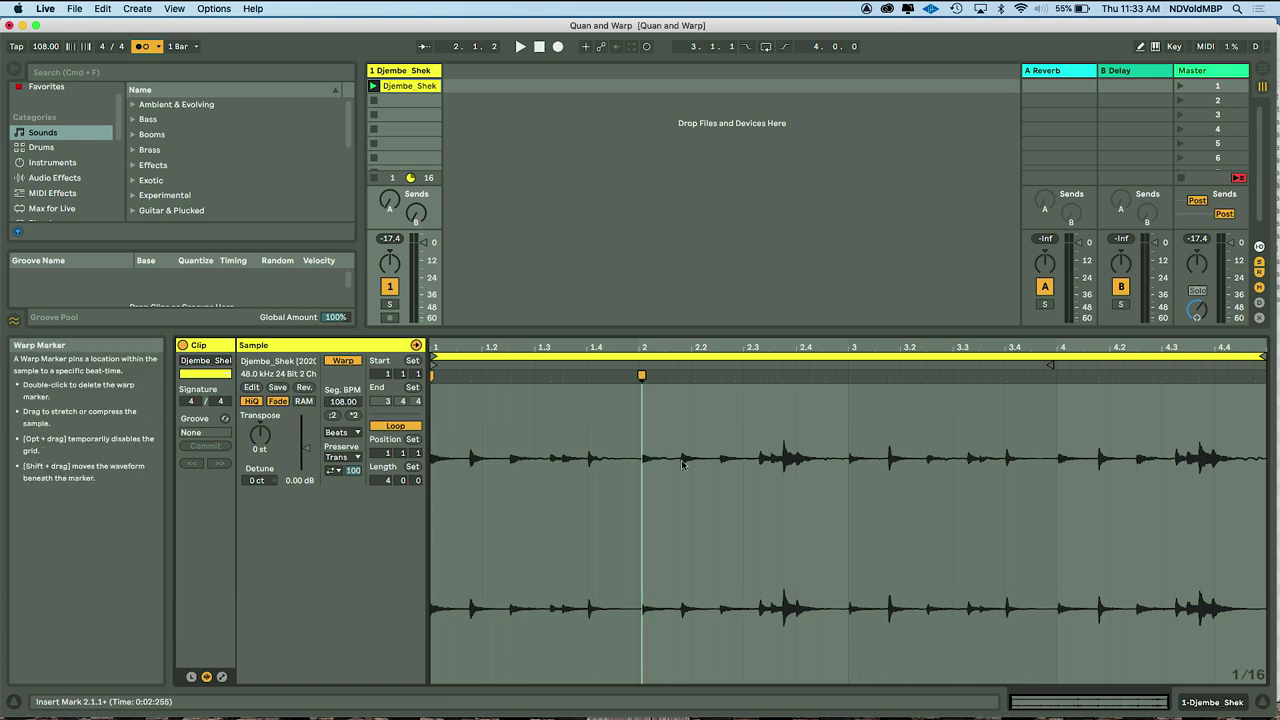
click(641, 361)
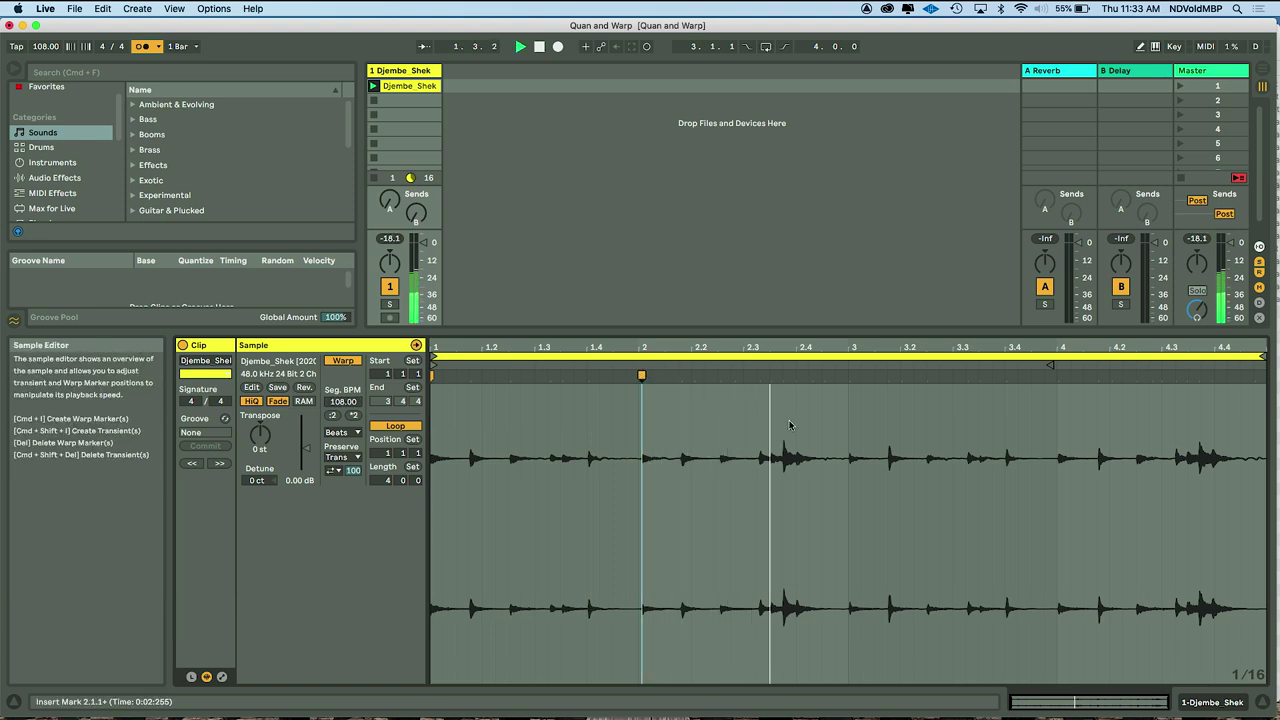
- Insert warp markers on the hits near bars 3 and 4, playing the loop in between
double_click(850, 375)
key(space)
key(space)
click(848, 364)
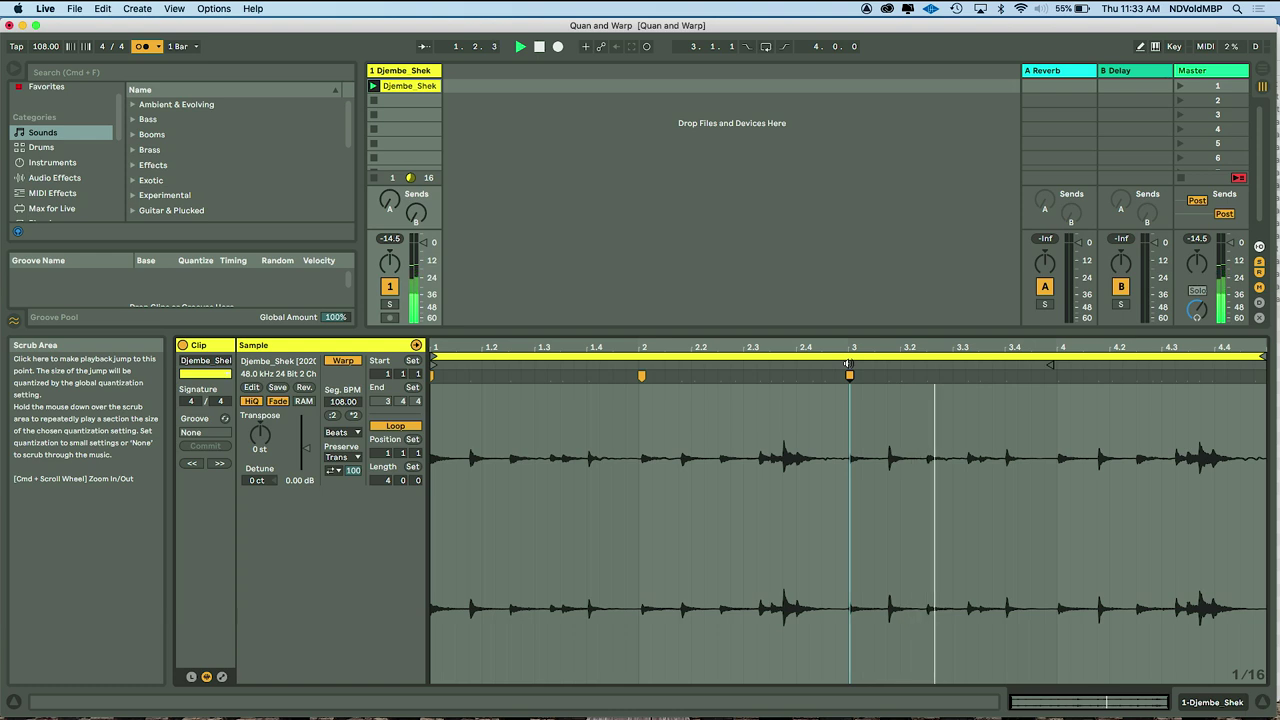
key(space)
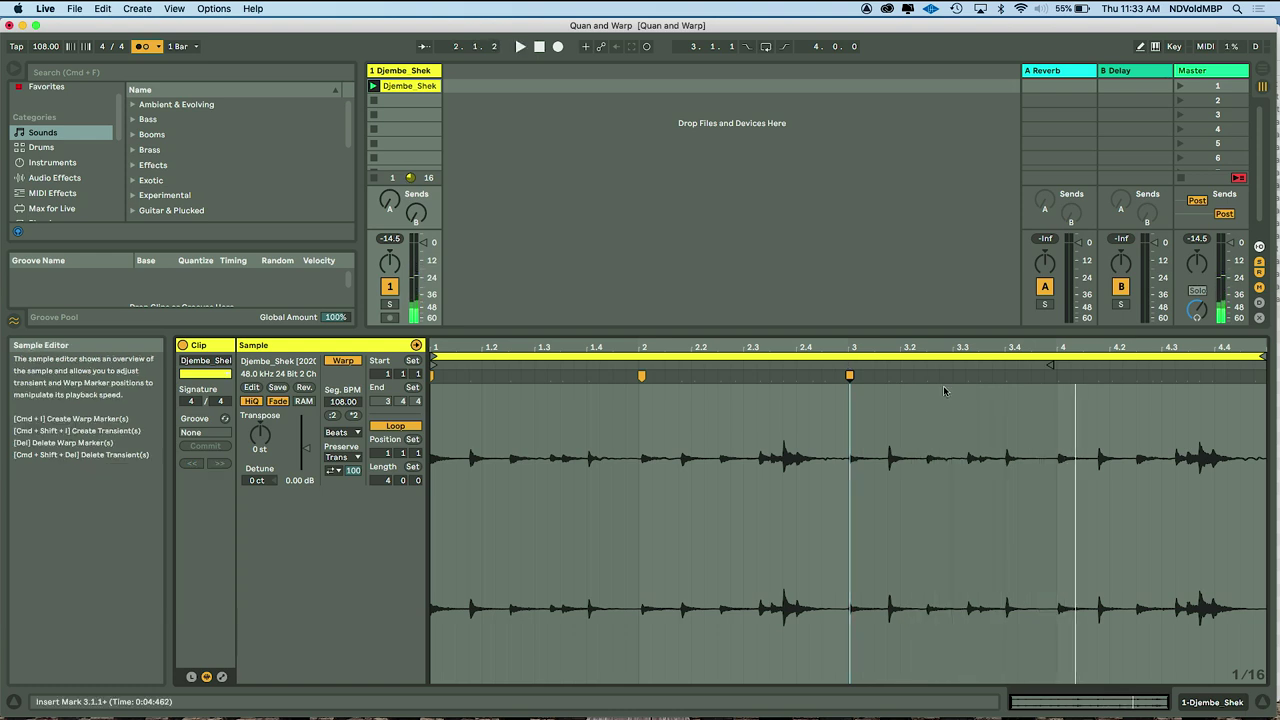
double_click(1059, 376)
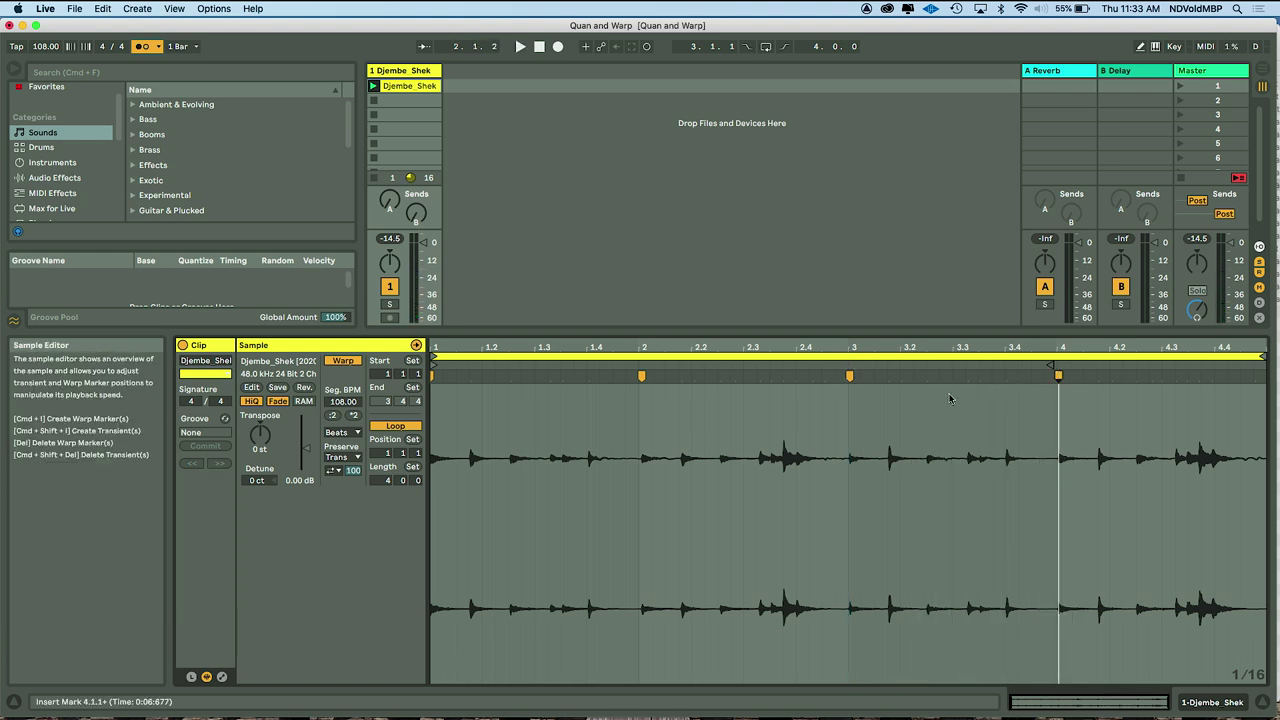
- Move the warp markers near bars 3 and 4 onto 3.1.1 and 4.1.1
click(850, 376)
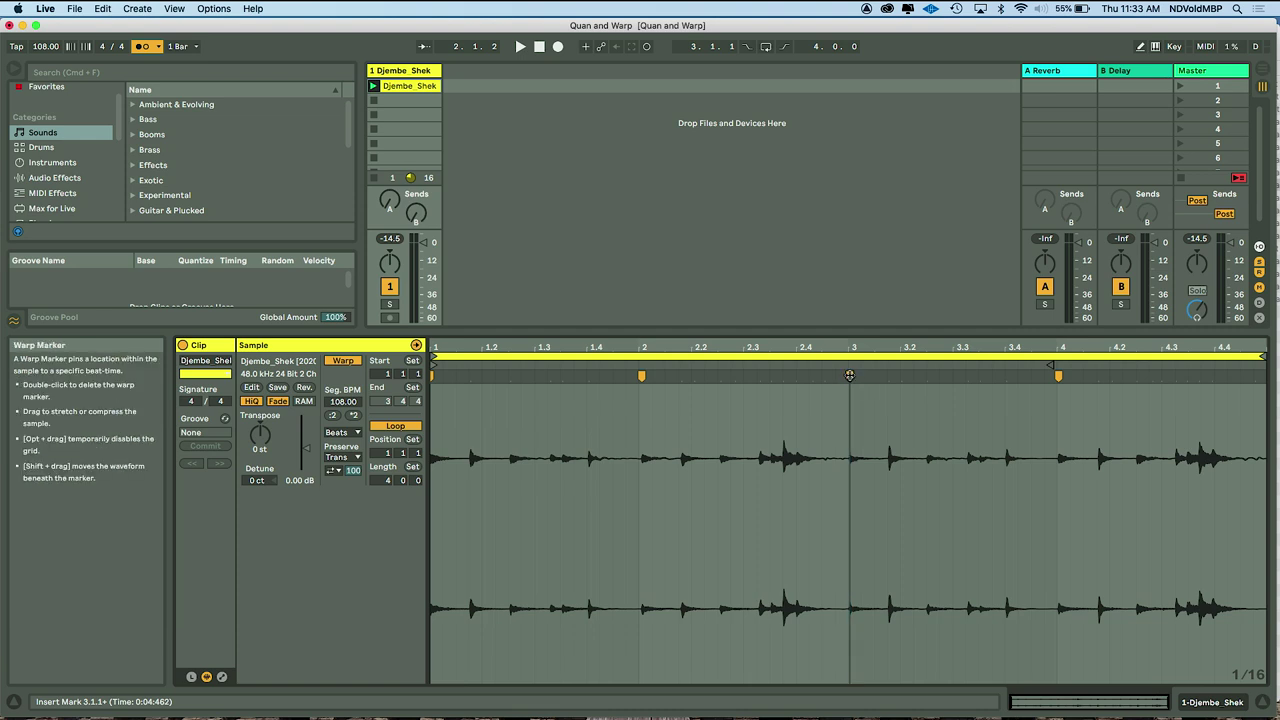
mouse_move(855, 376)
mouse_down()
mouse_move(975, 388)
mouse_move(747, 404)
mouse_move(843, 404)
mouse_up()
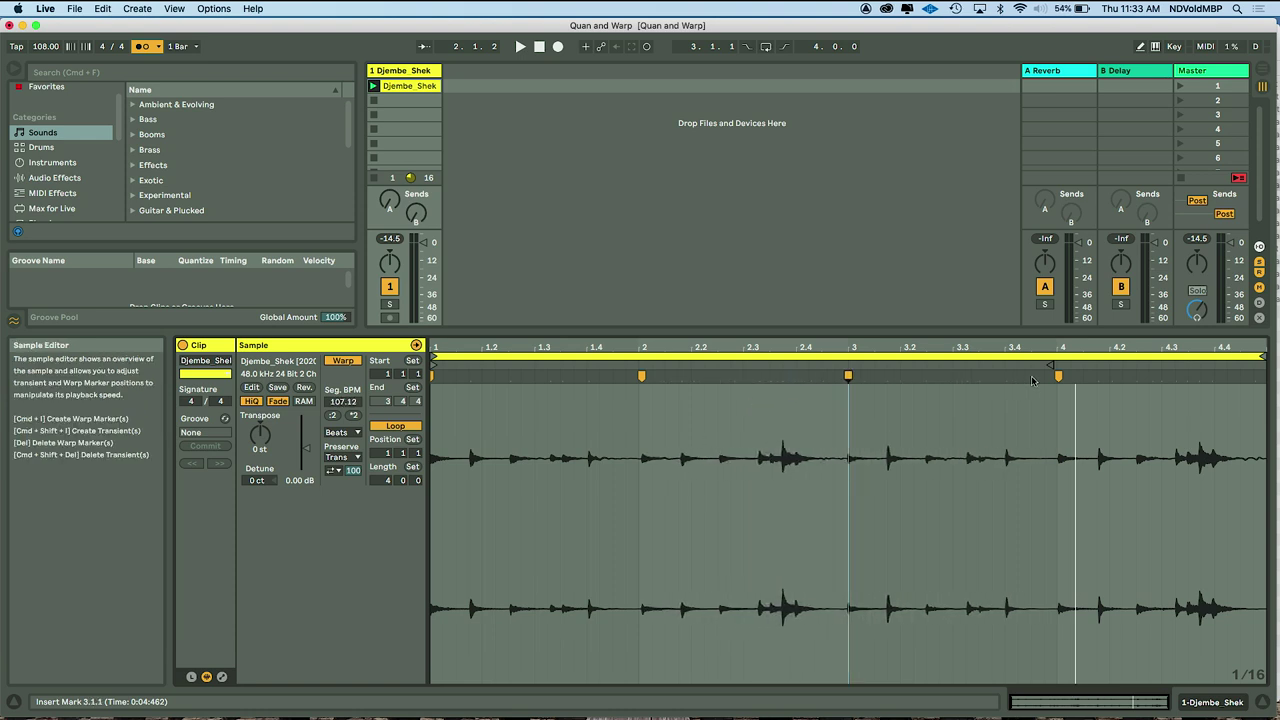
drag(1058, 376, 1054, 380)
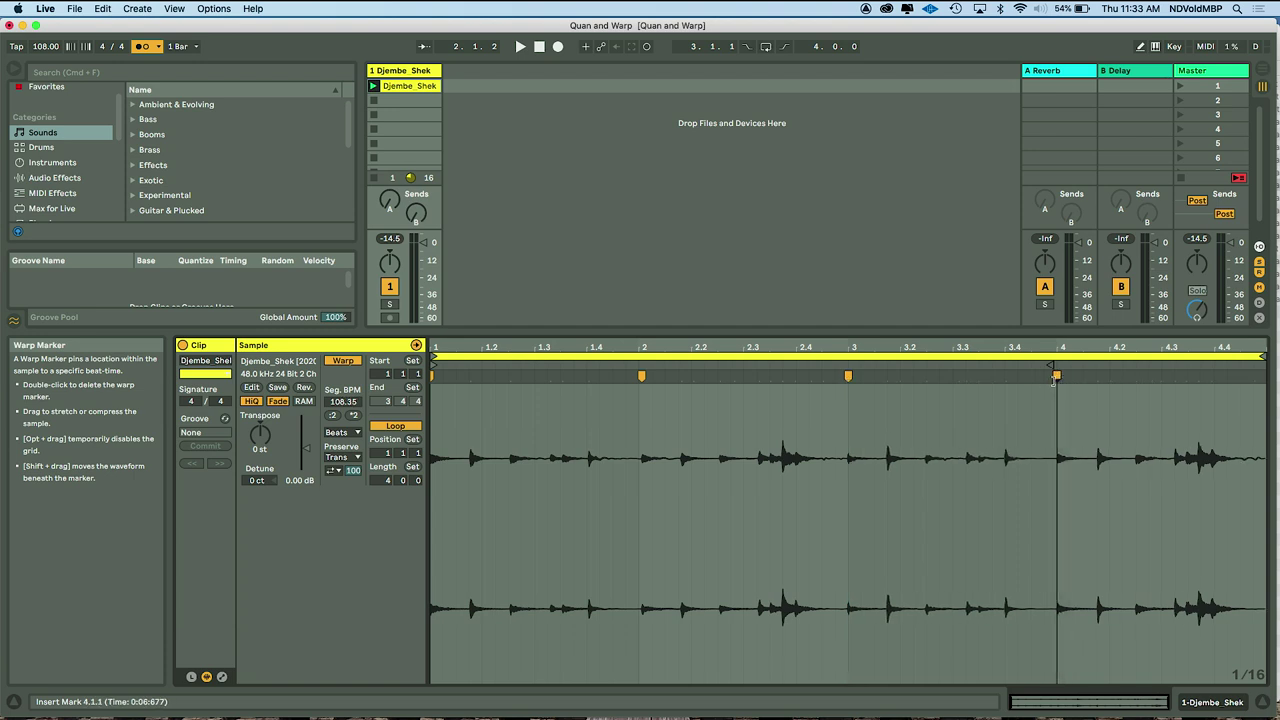
- Align the warp marker near bar 2 exactly with 2.1.1 and play the loop from the start
click(641, 376)
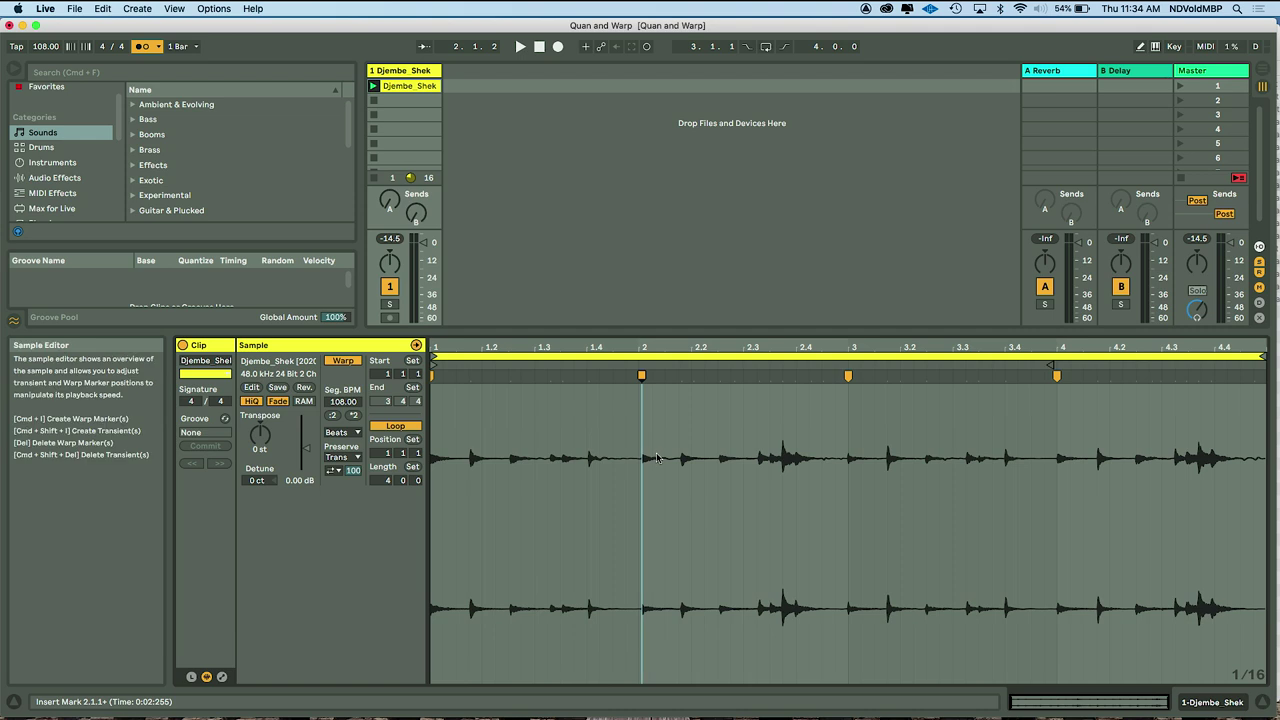
scroll(656, 453, up, 5)
scroll(657, 456, left, 3)
scroll(657, 457, up, 5)
scroll(878, 446, right, 3)
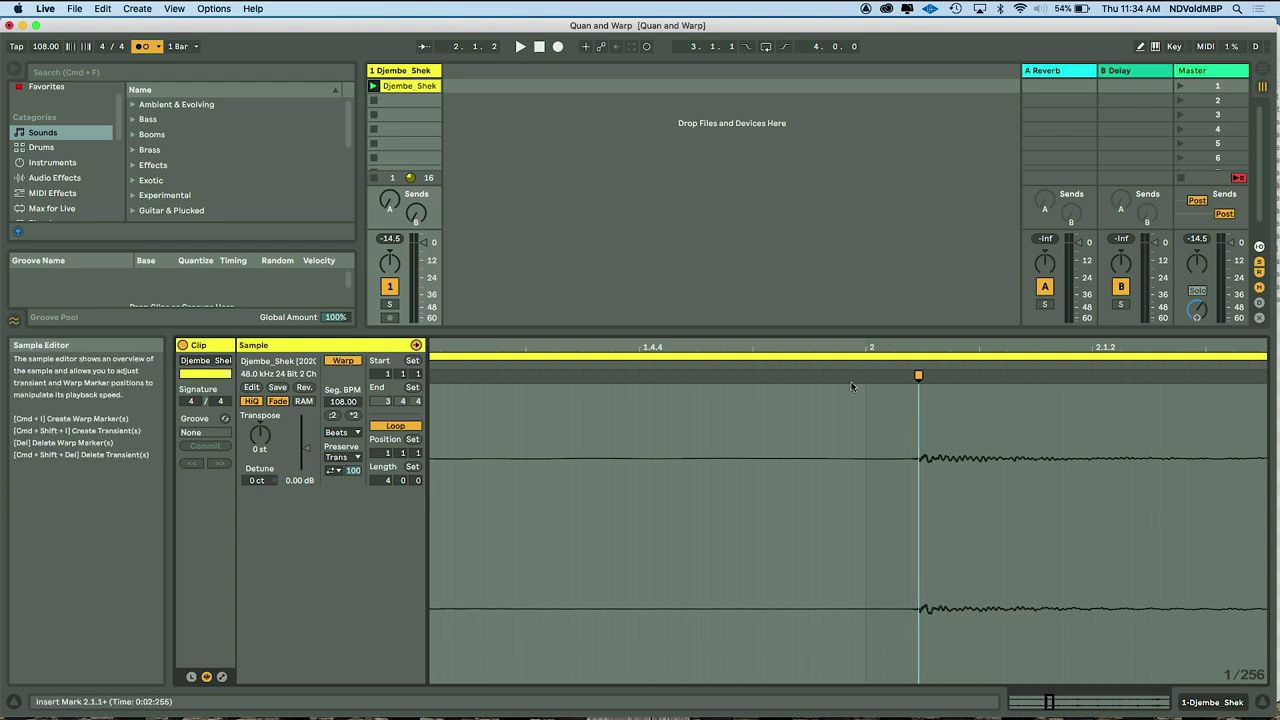
drag(919, 376, 866, 376)
scroll(904, 484, down, 10)
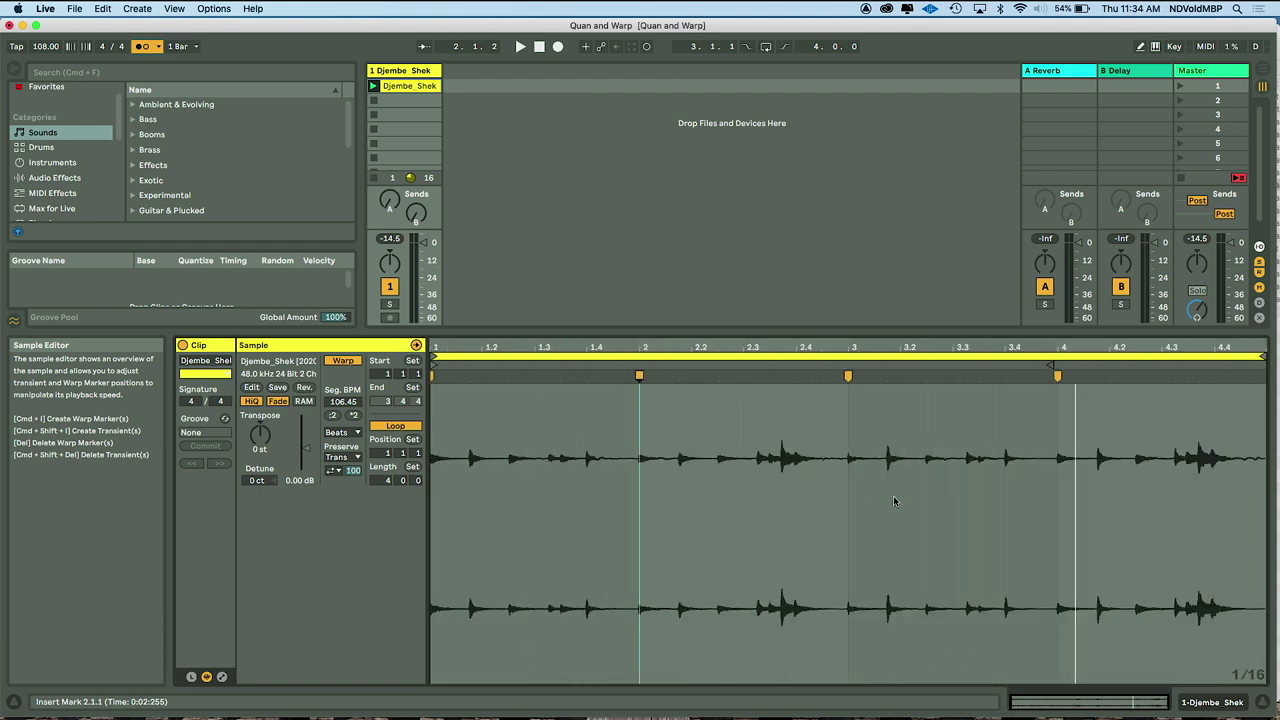
key(space)
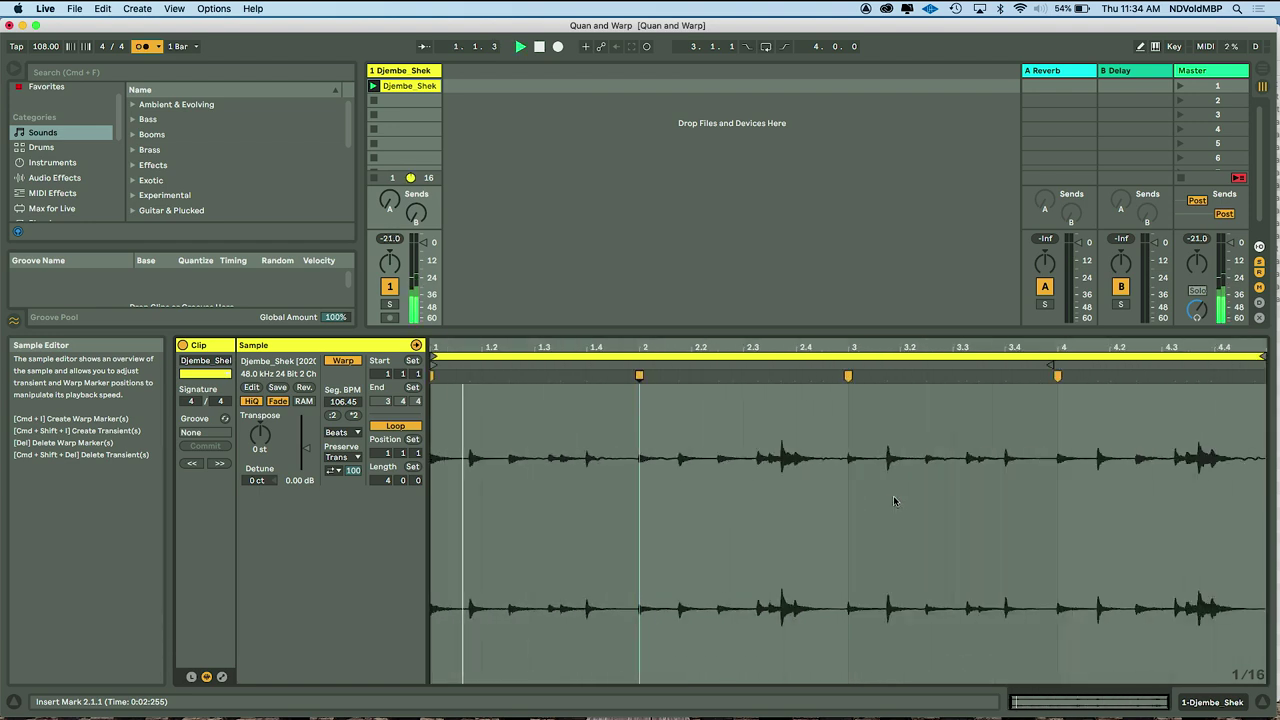
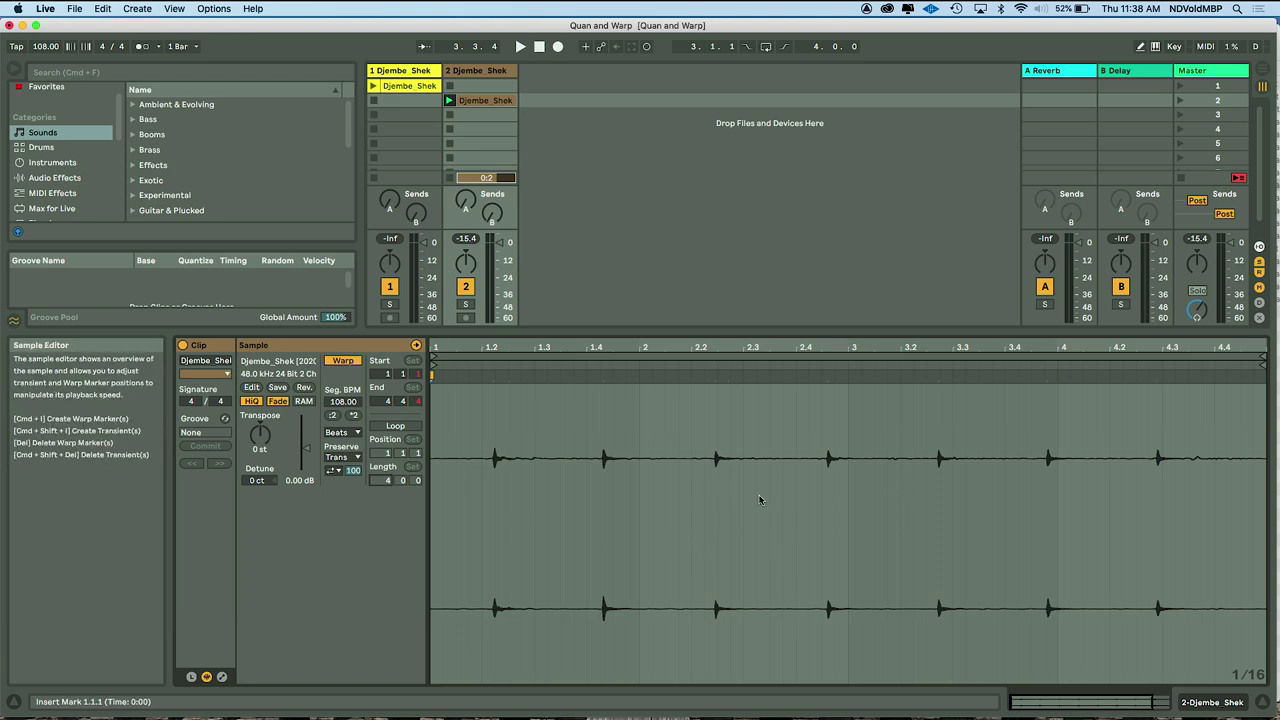
- Stop playback and insert a warp marker on each of the seven hits from beat 1.2 to 4.2 in the track 2 clip
key(space)
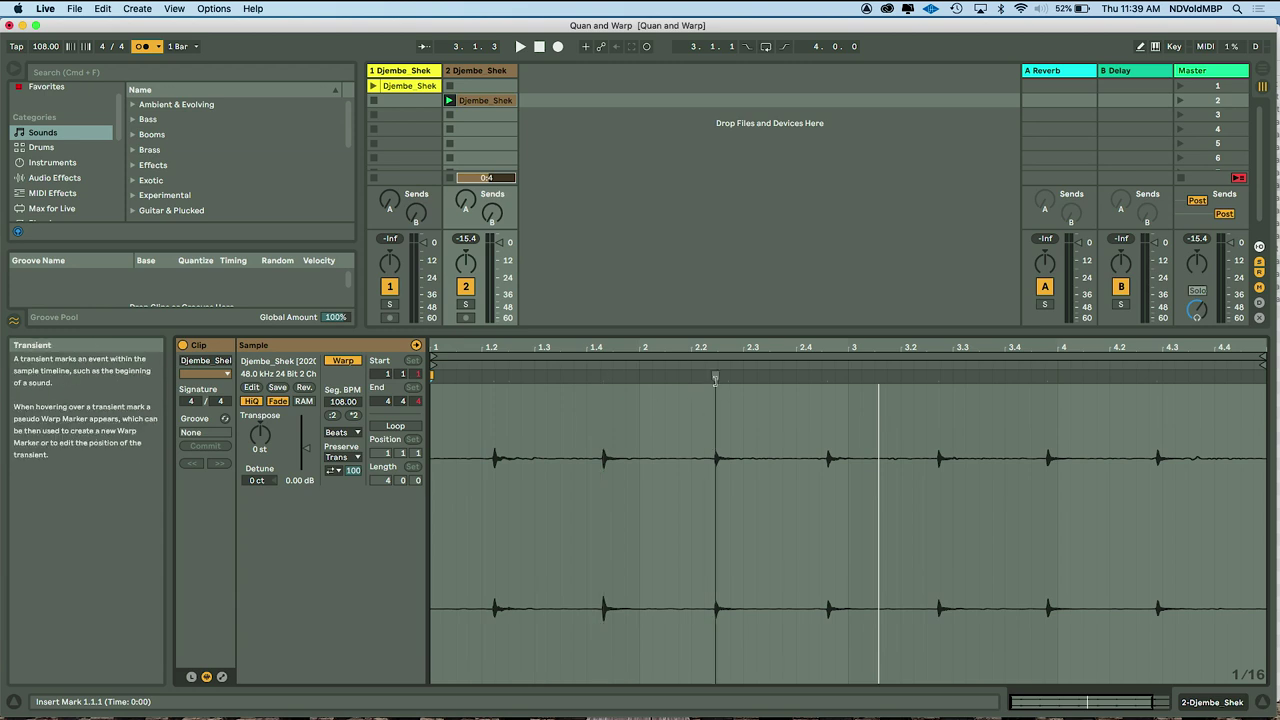
double_click(493, 376)
double_click(603, 376)
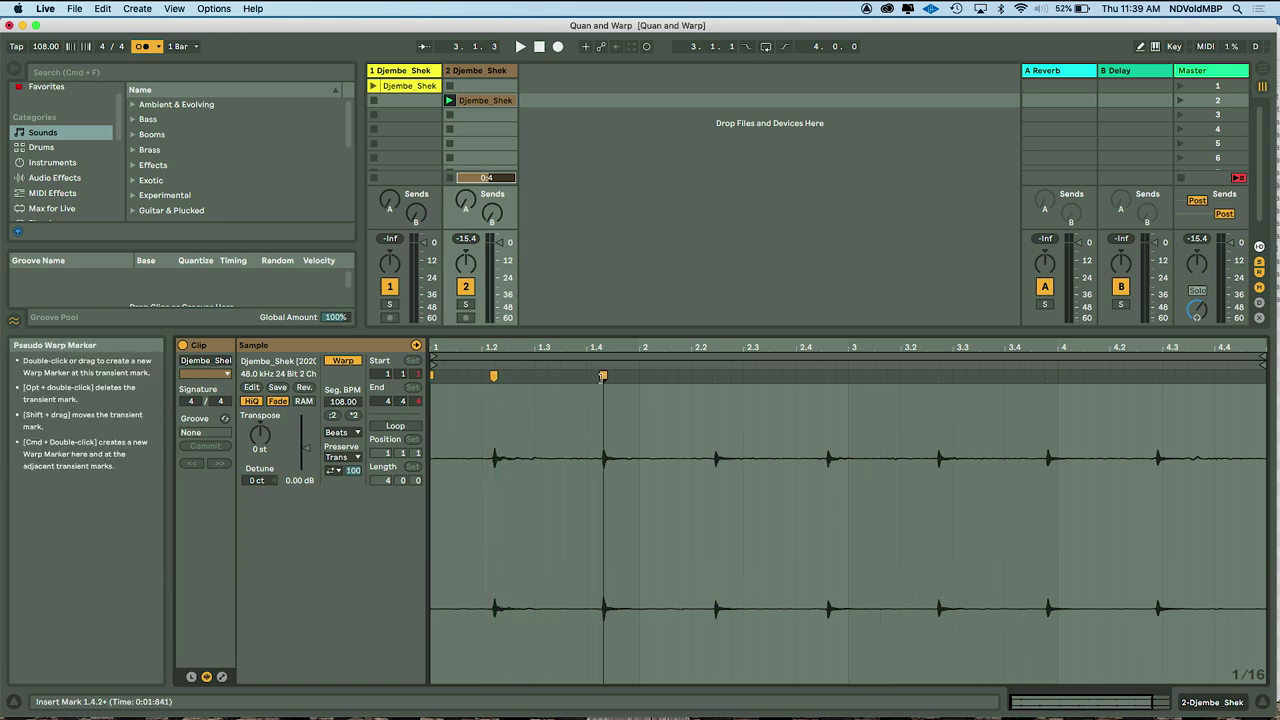
double_click(715, 376)
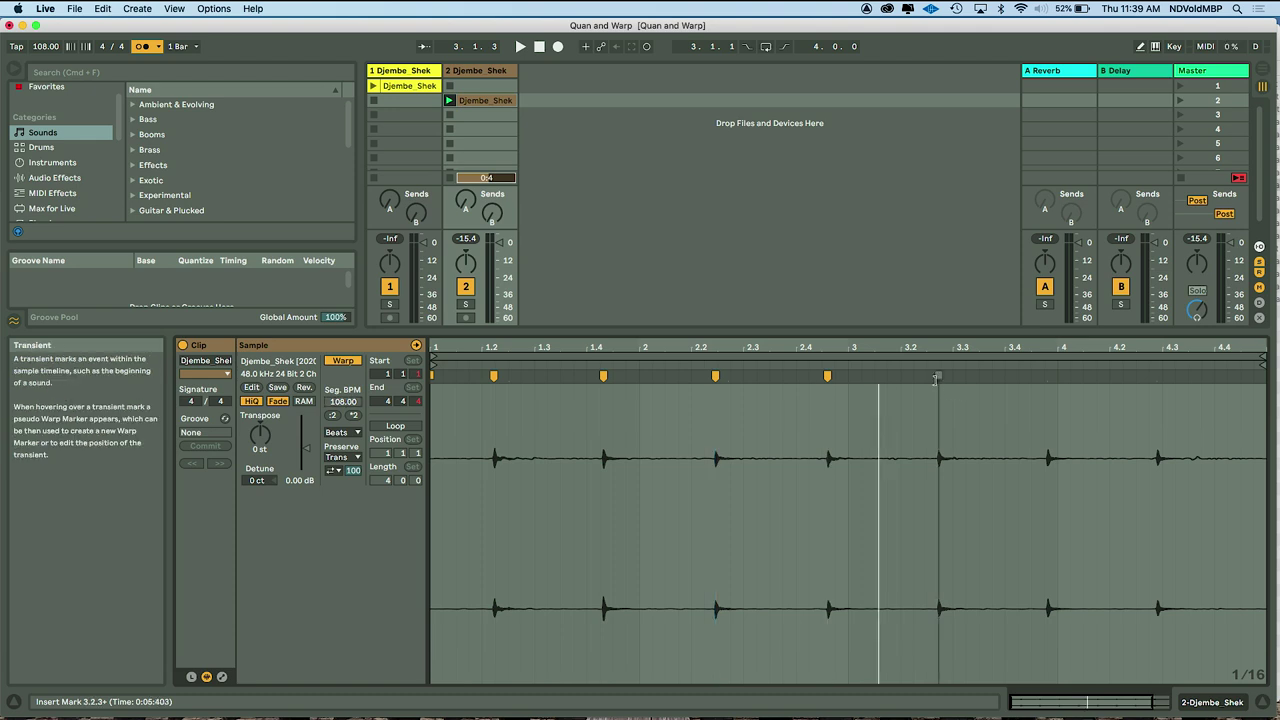
double_click(938, 376)
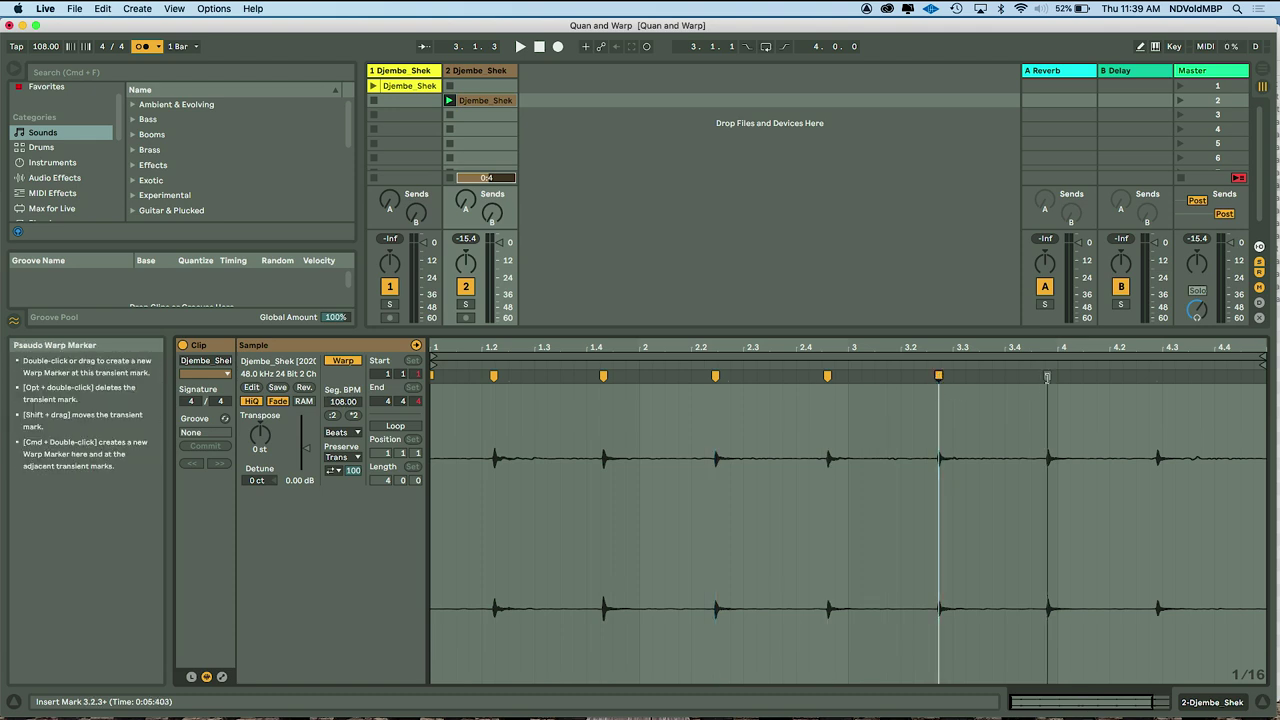
double_click(1047, 376)
double_click(1157, 376)
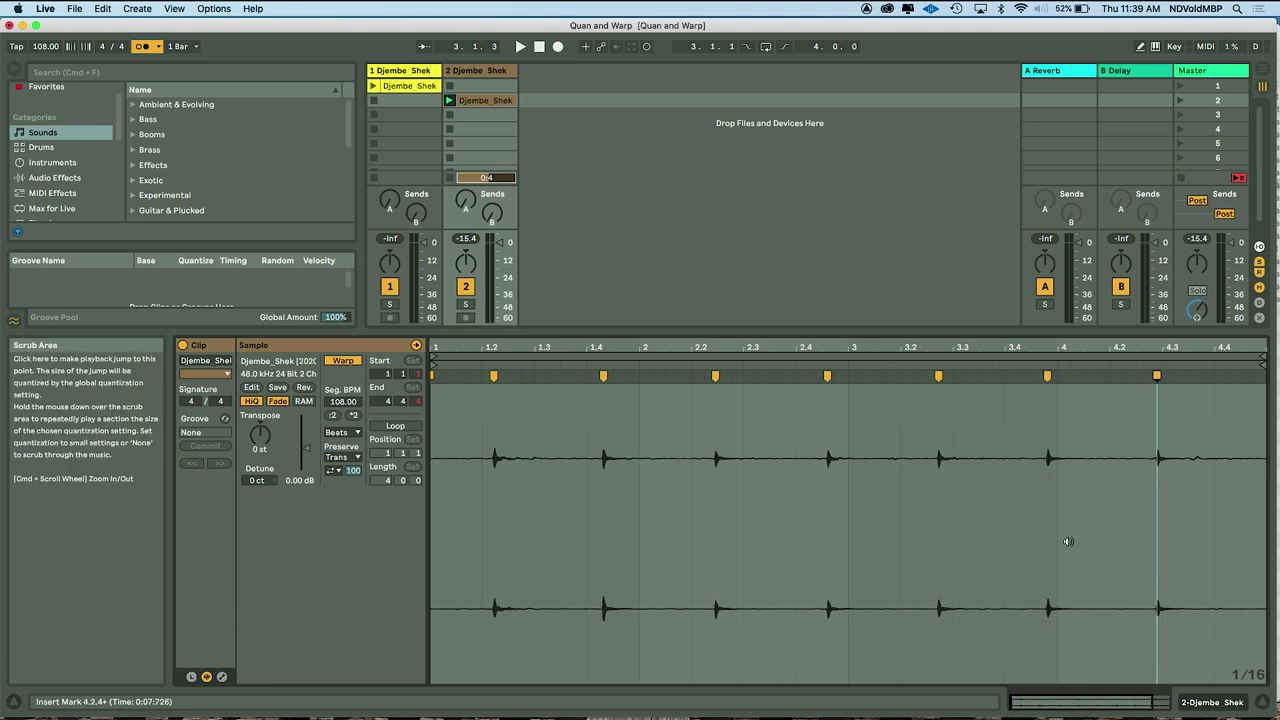
- Try moving the first hit's warp marker to 1.2.3 and quantizing the clip
mouse_move(493, 377)
mouse_down()
mouse_move(523, 379)
mouse_move(507, 388)
mouse_up()
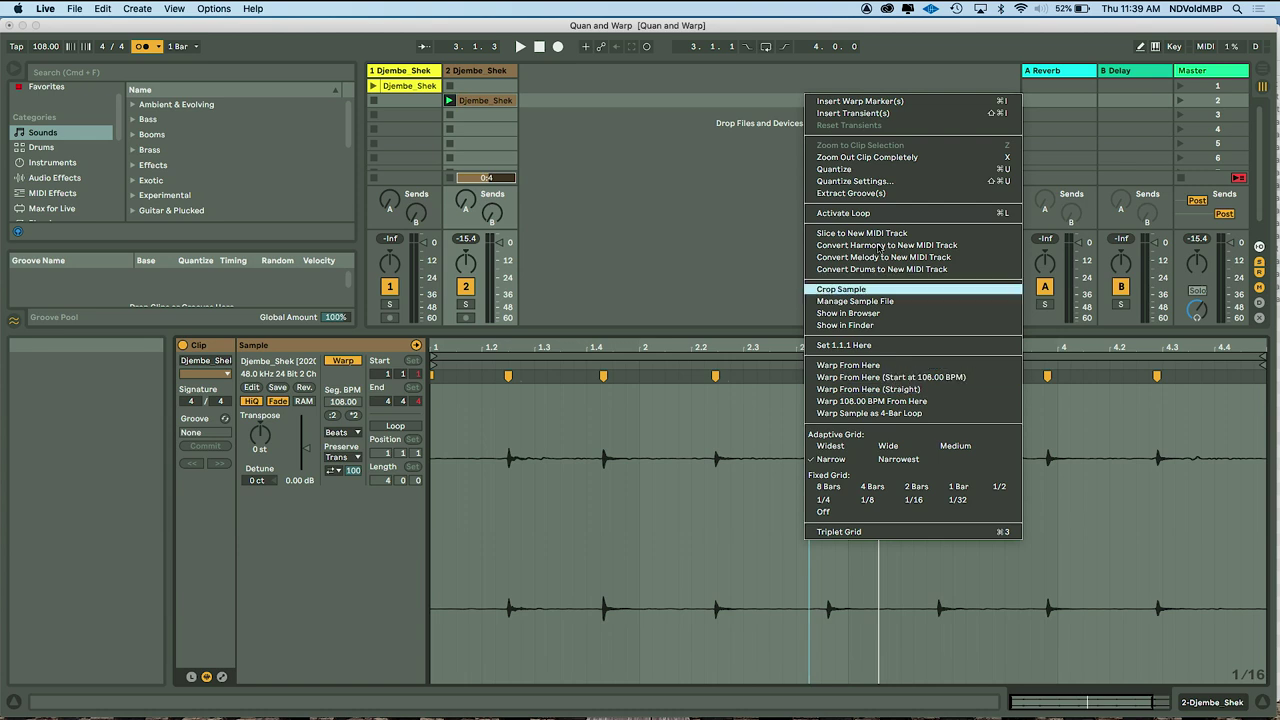
click(907, 177)
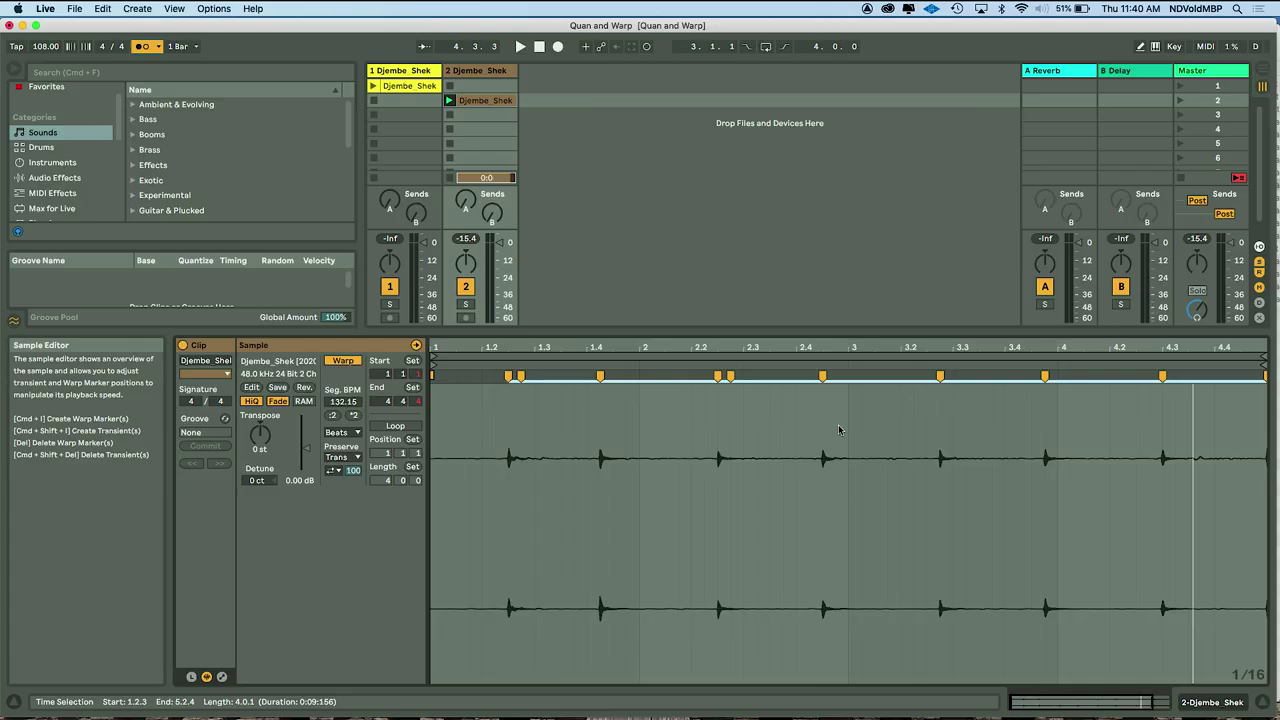
key(super+u)
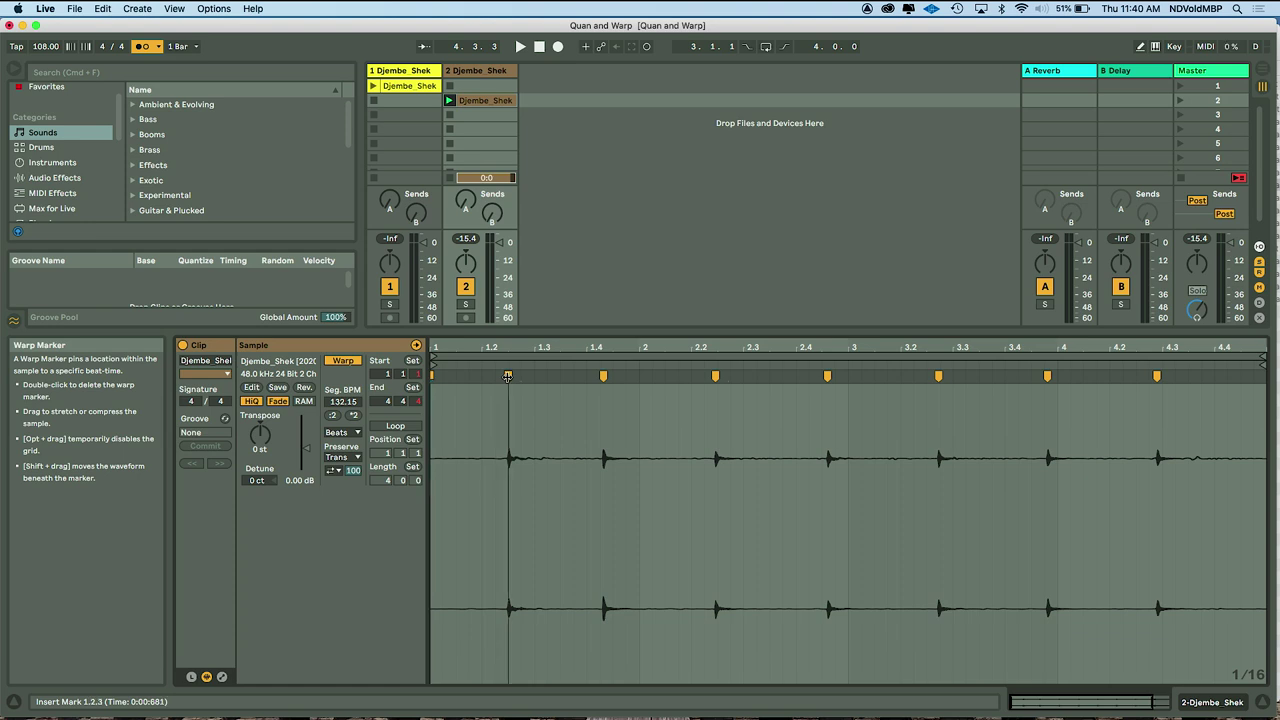
- Move the seven hits' warp markers onto 1.2.1, 1.4.1, 2.2.1, 2.4.1, 3.2.1, 3.4.1 and 4.2.1
drag(507, 376, 485, 376)
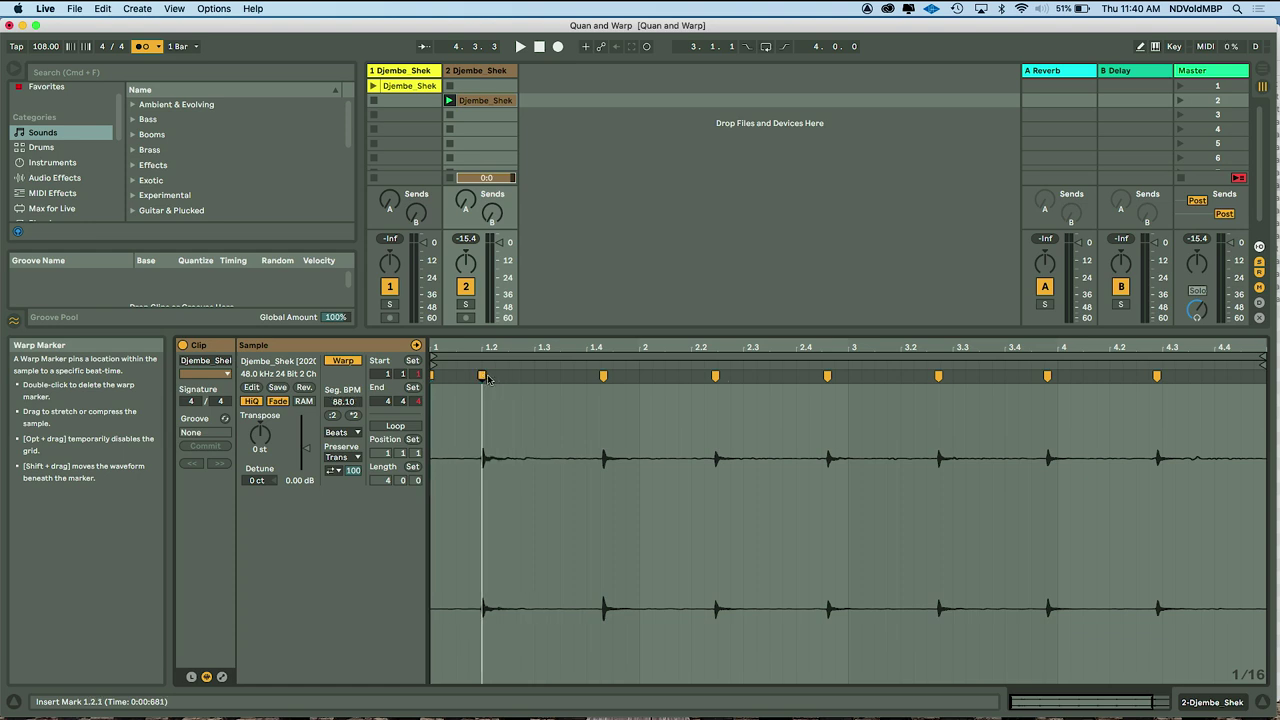
drag(604, 376, 589, 376)
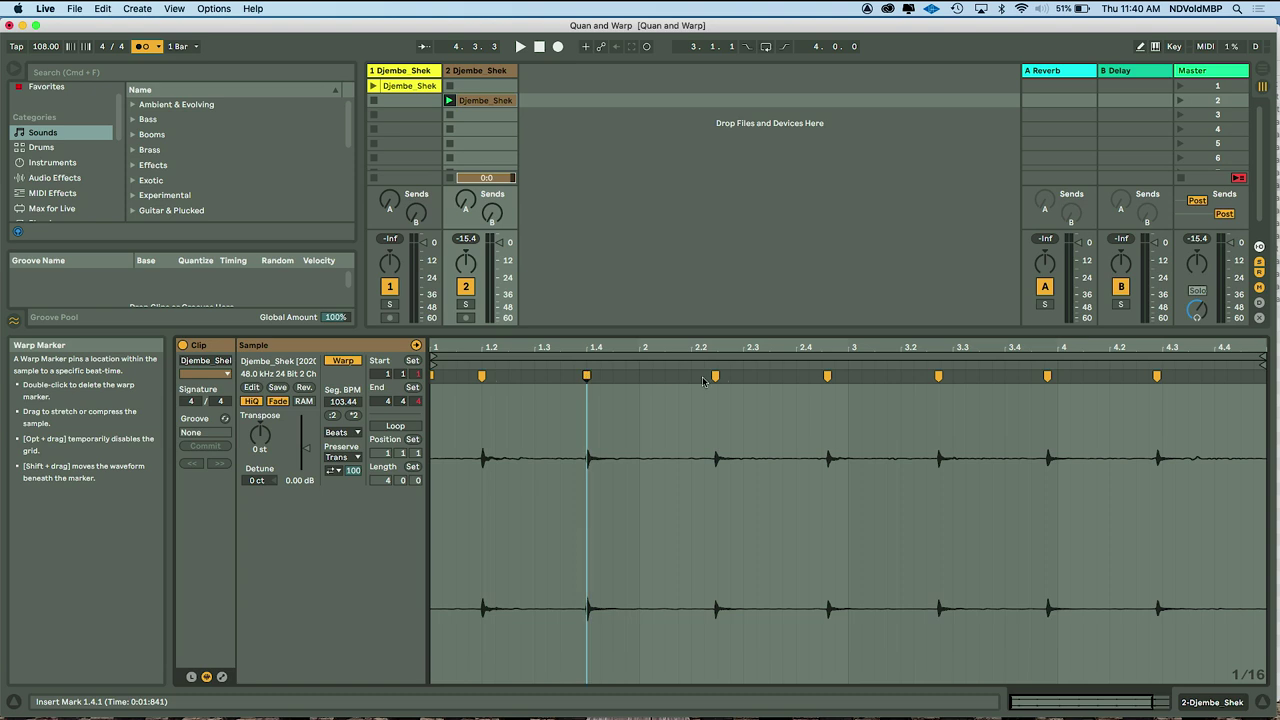
drag(715, 376, 691, 376)
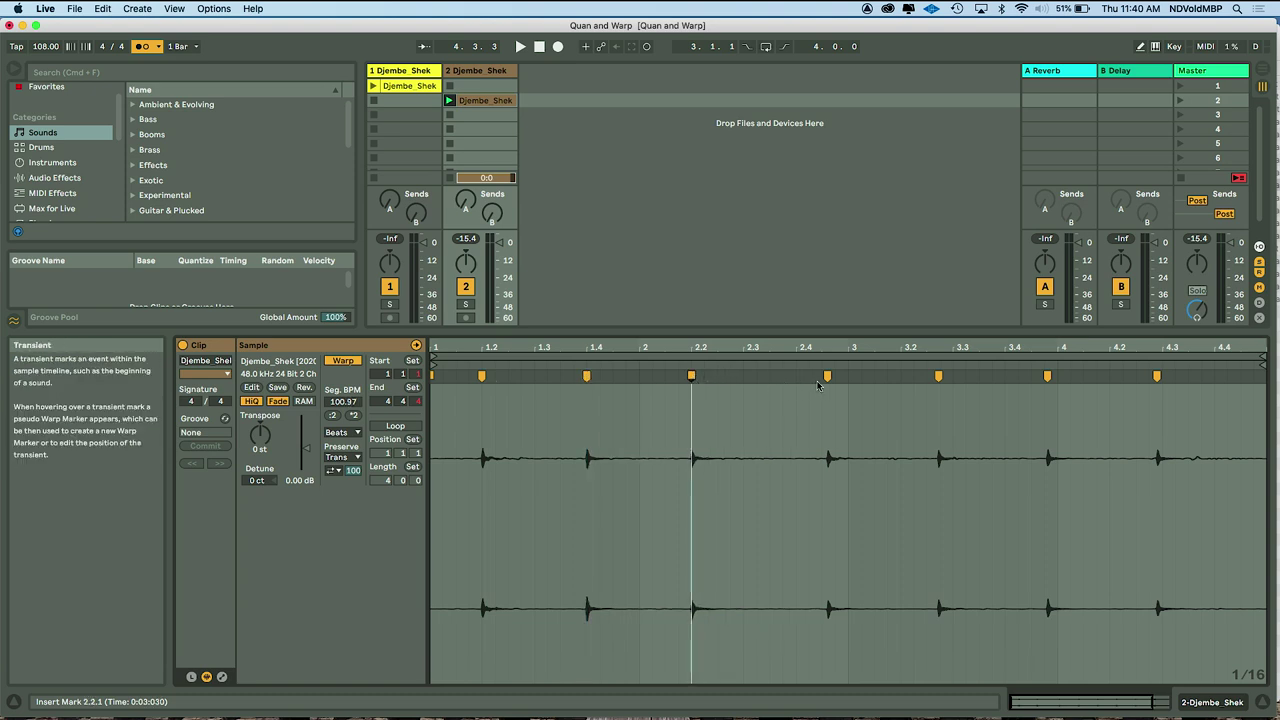
drag(827, 376, 796, 376)
drag(940, 376, 901, 376)
drag(1045, 376, 1007, 377)
drag(1156, 377, 1110, 376)
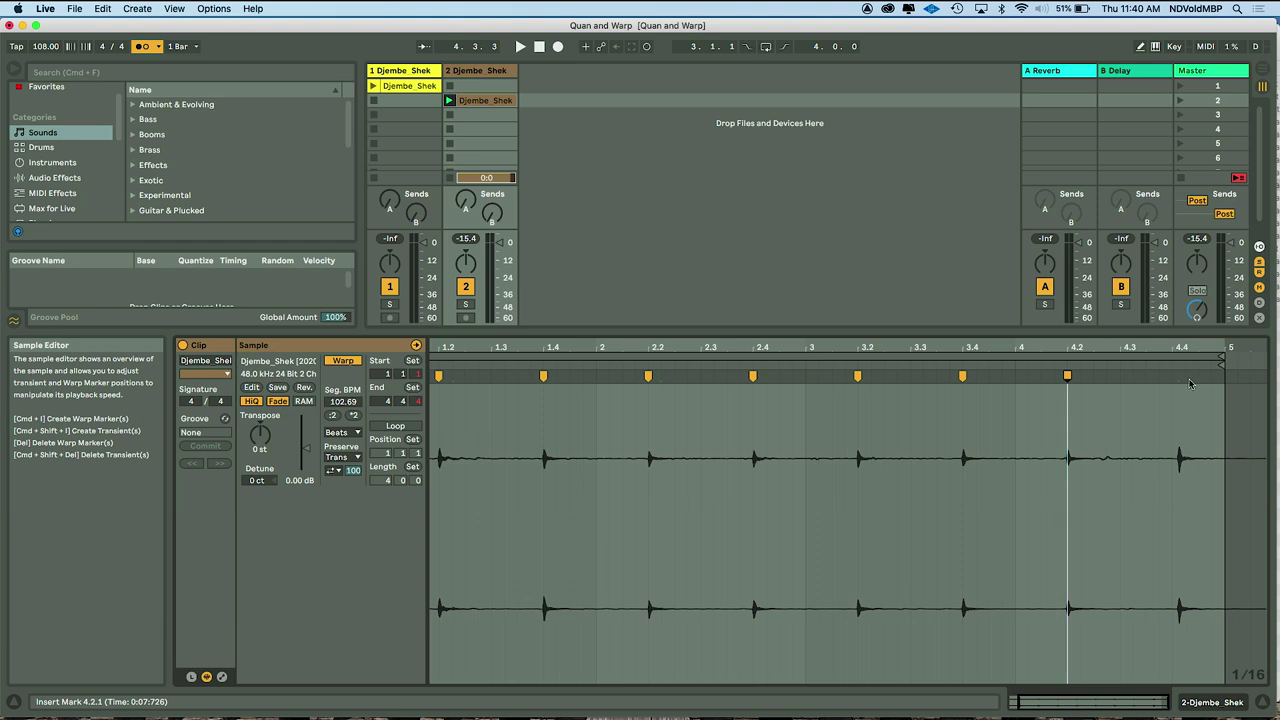
- Insert a warp marker on the clip's last hit near beat 4.4 and align it with 4.4.1
double_click(1179, 375)
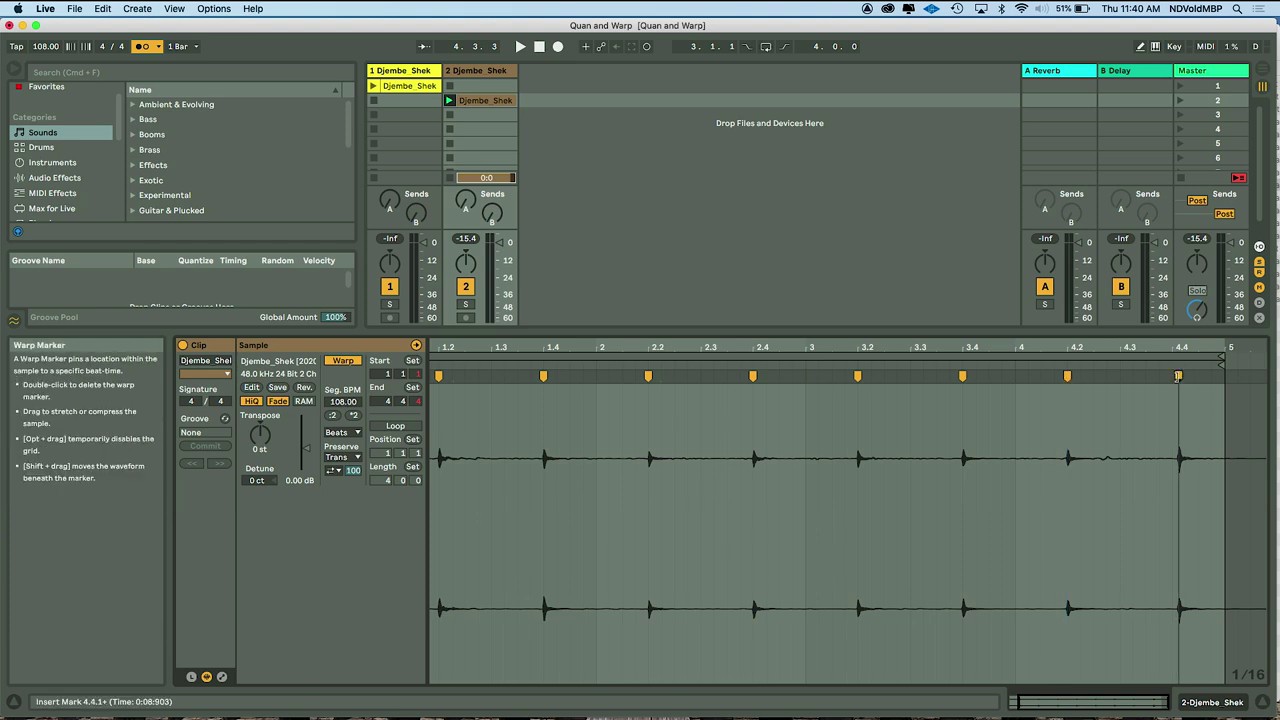
drag(1179, 375, 1172, 376)
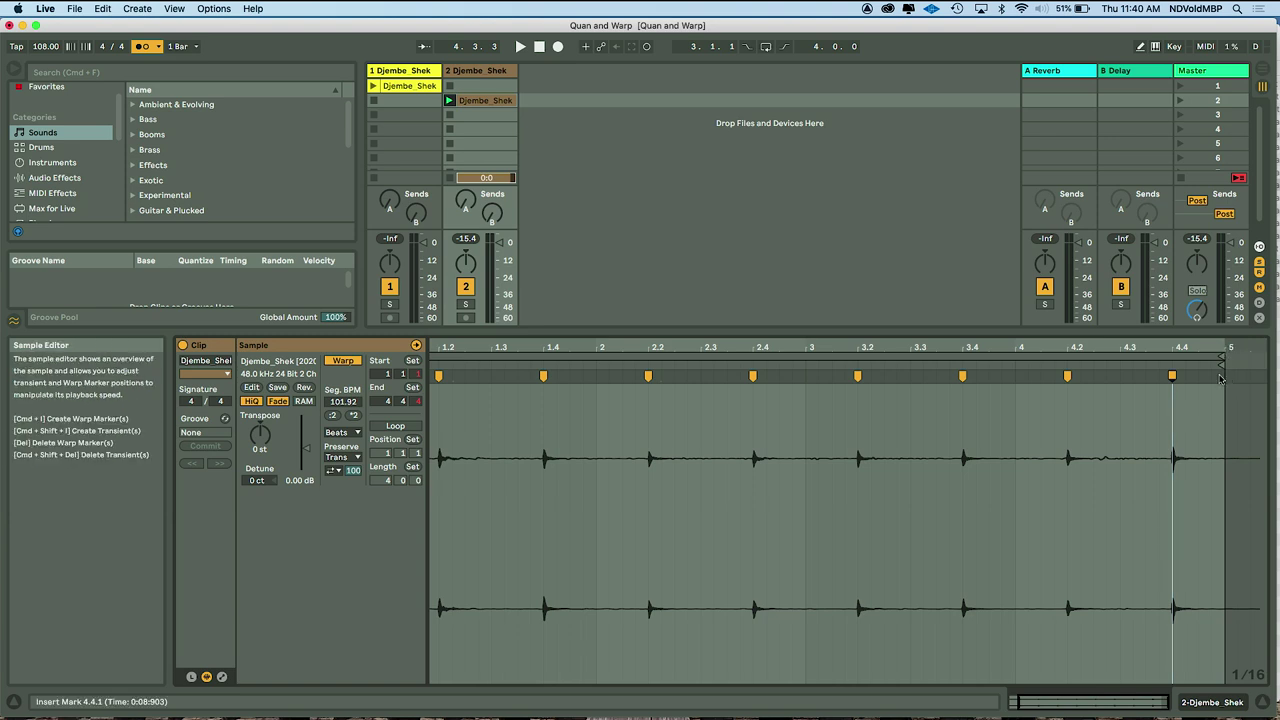
scroll(1219, 377, left, 2)
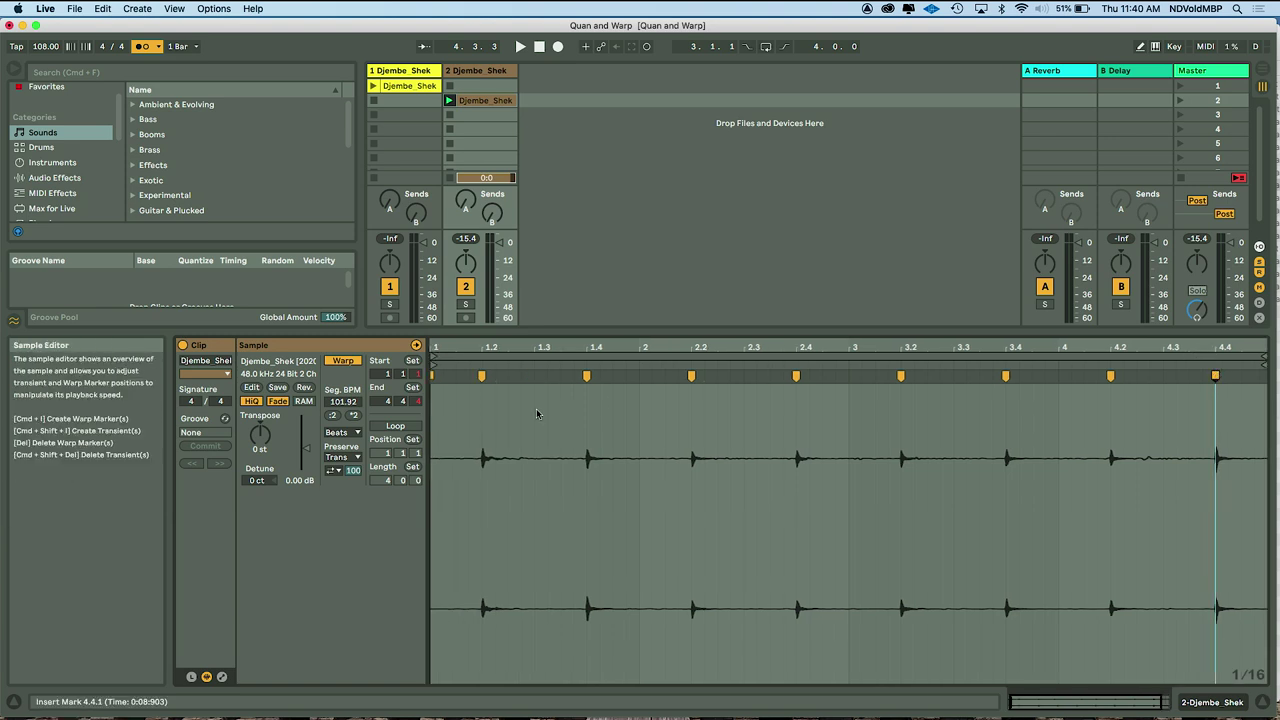
- Turn on looping for the track 2 clip and crop its sample to the loop
click(396, 426)
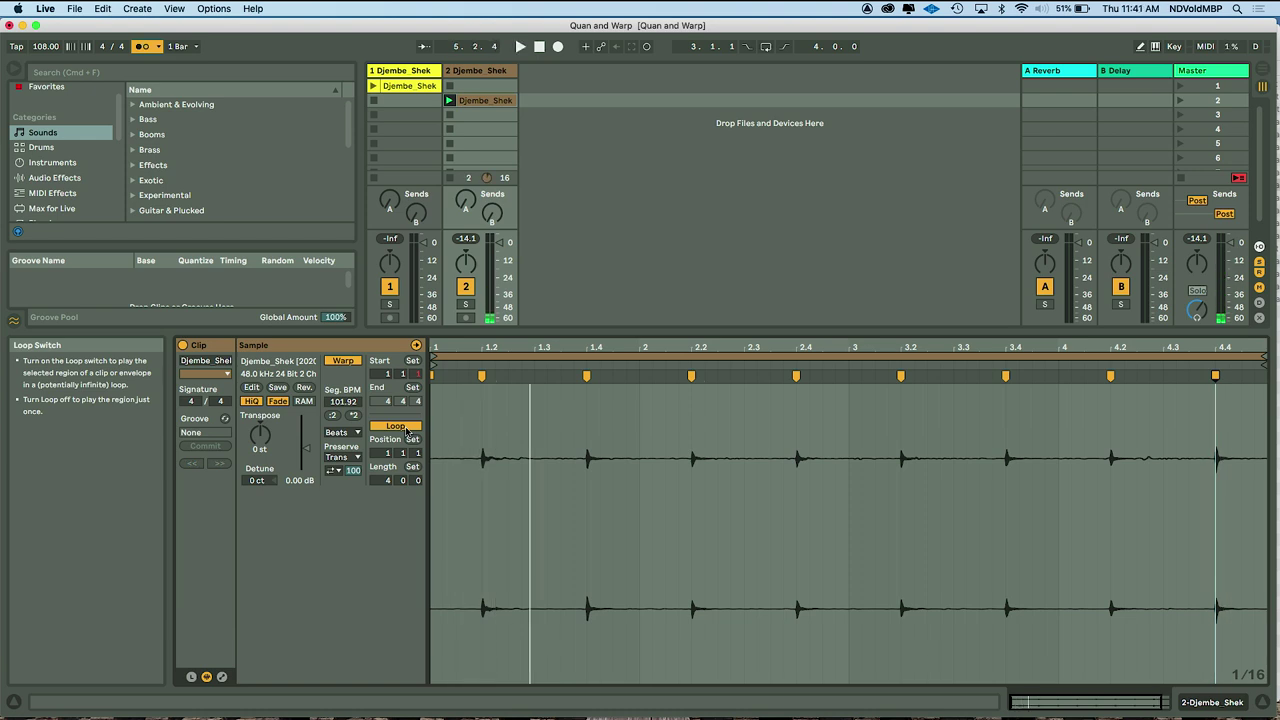
scroll(639, 550, right, 2)
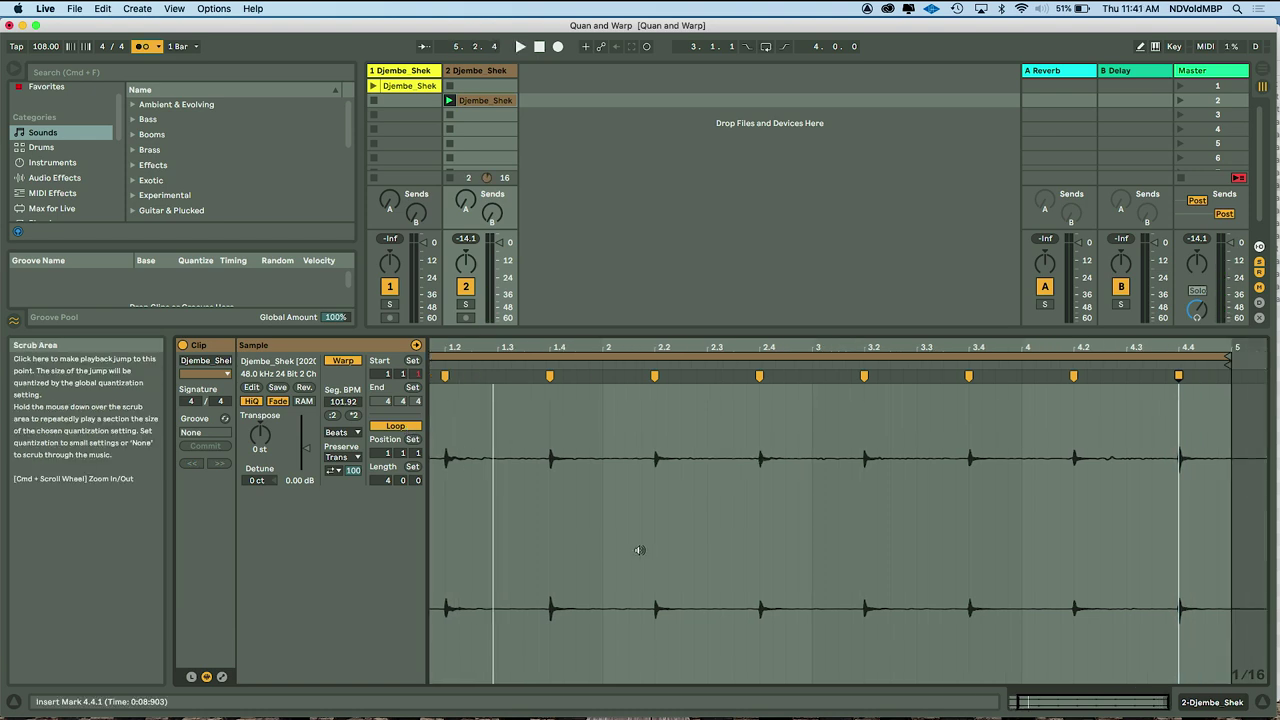
right_click(1254, 503)
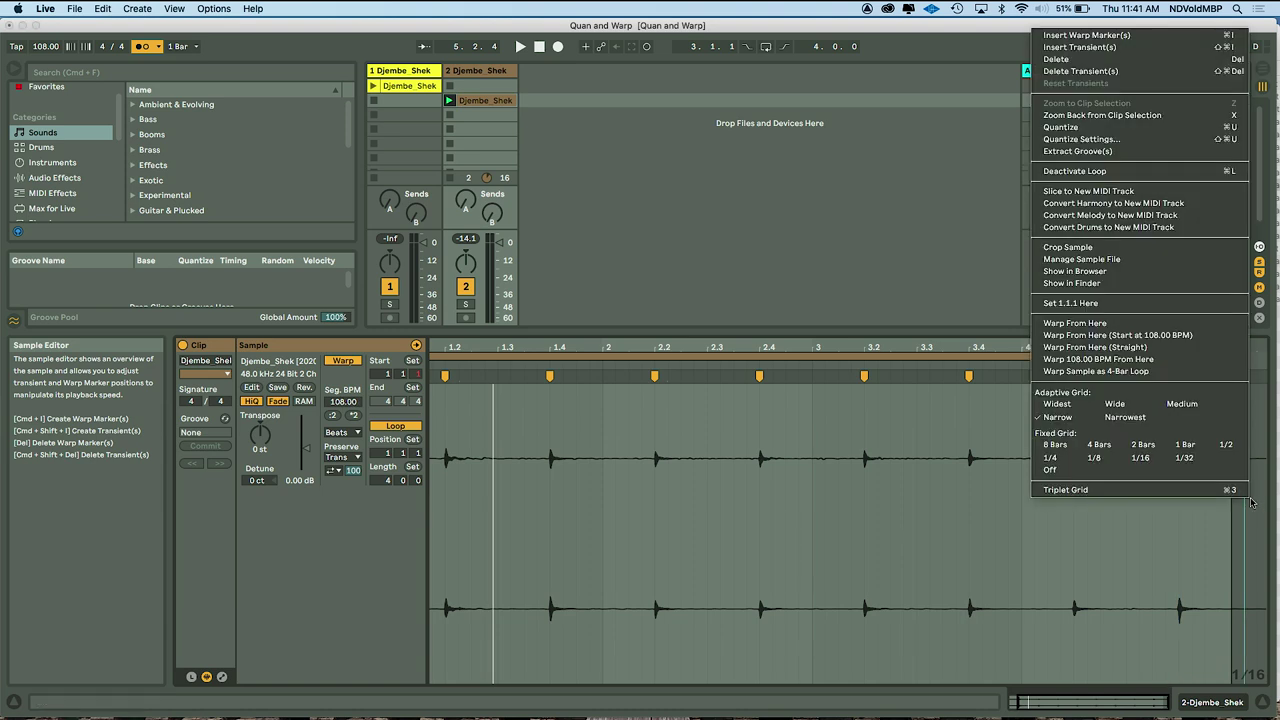
click(1186, 247)
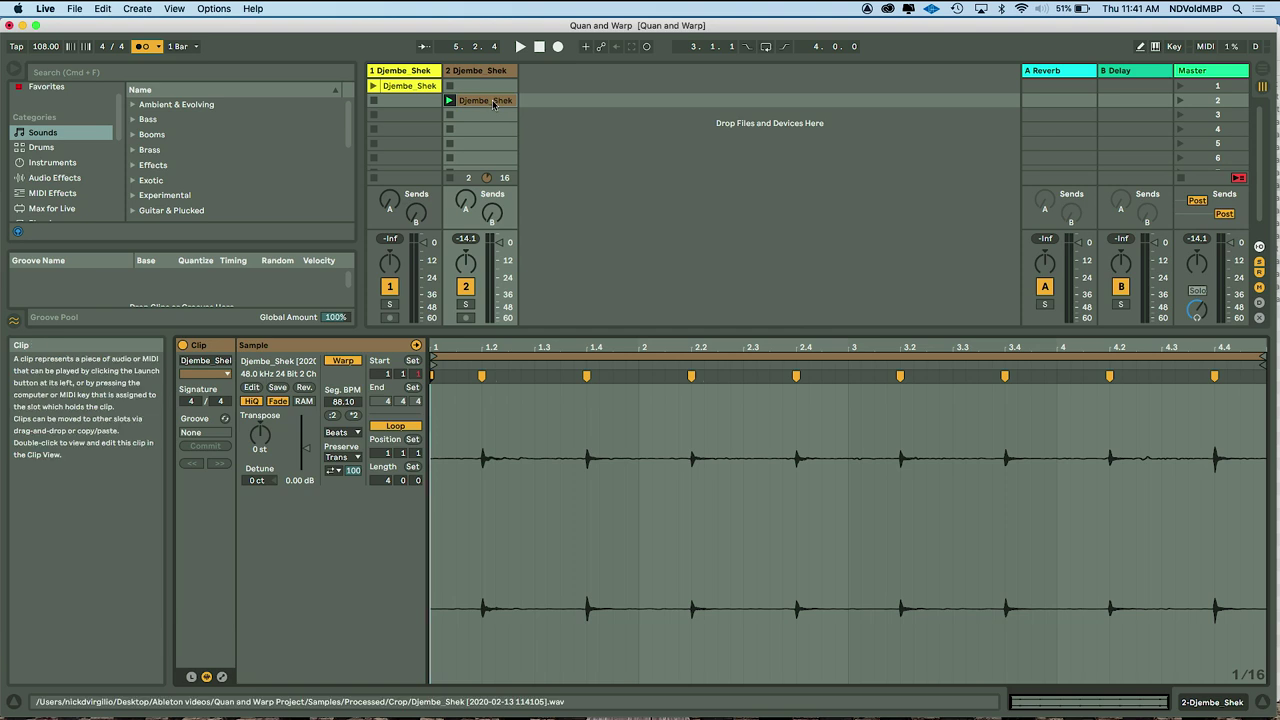
- Move the track 2 clip up into the first scene, beside the track 1 clip
drag(482, 100, 482, 86)
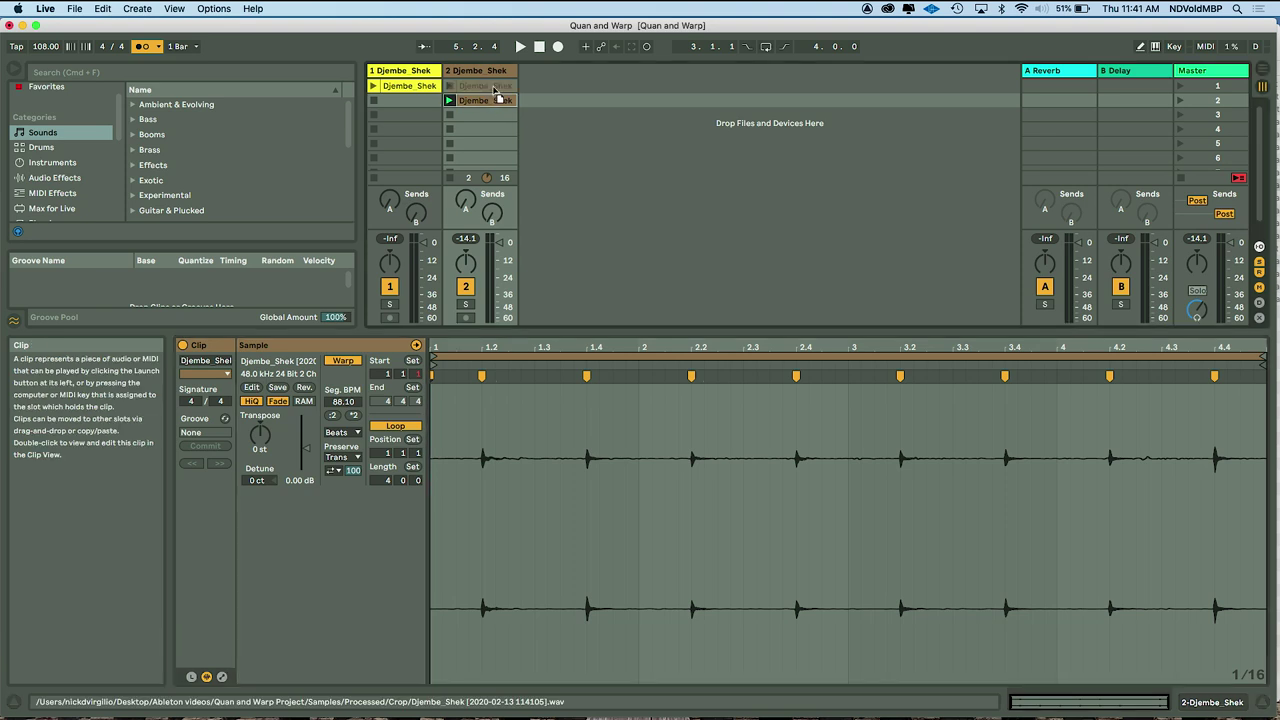
- Play the first scene and try the tempo at 95 BPM, returning it to 108 BPM
click(1180, 86)
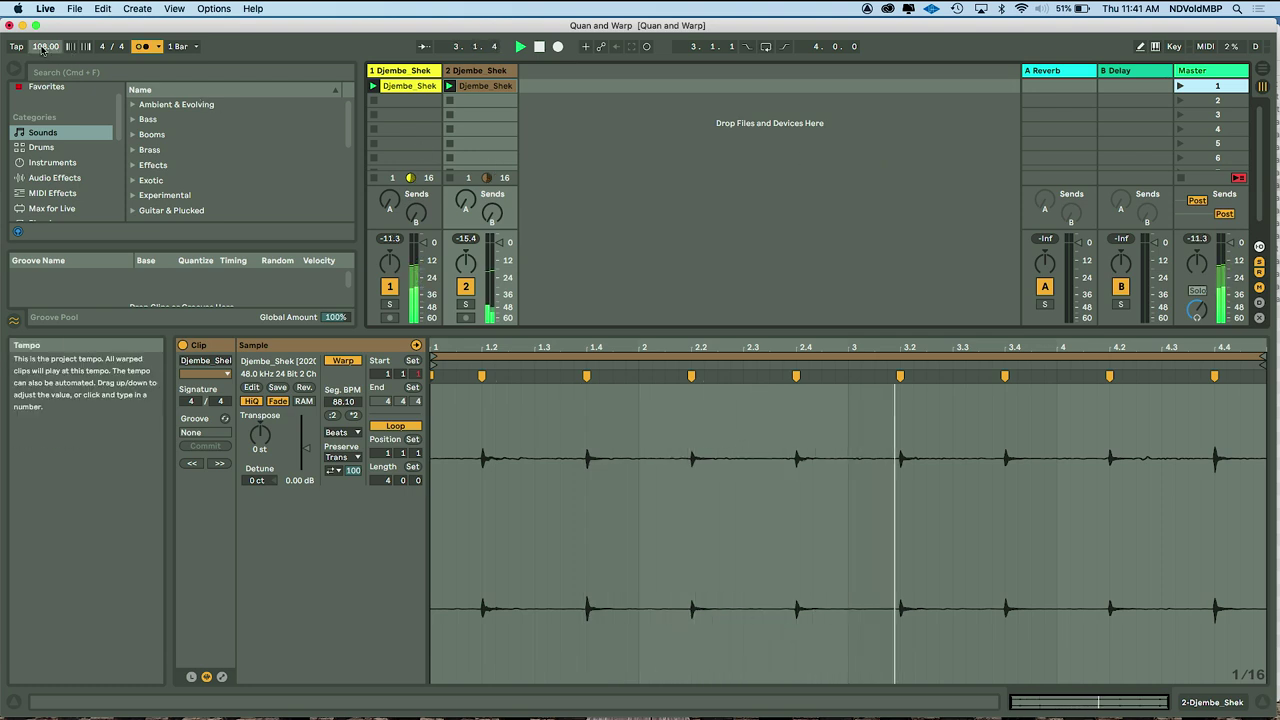
drag(46, 46, 46, 27)
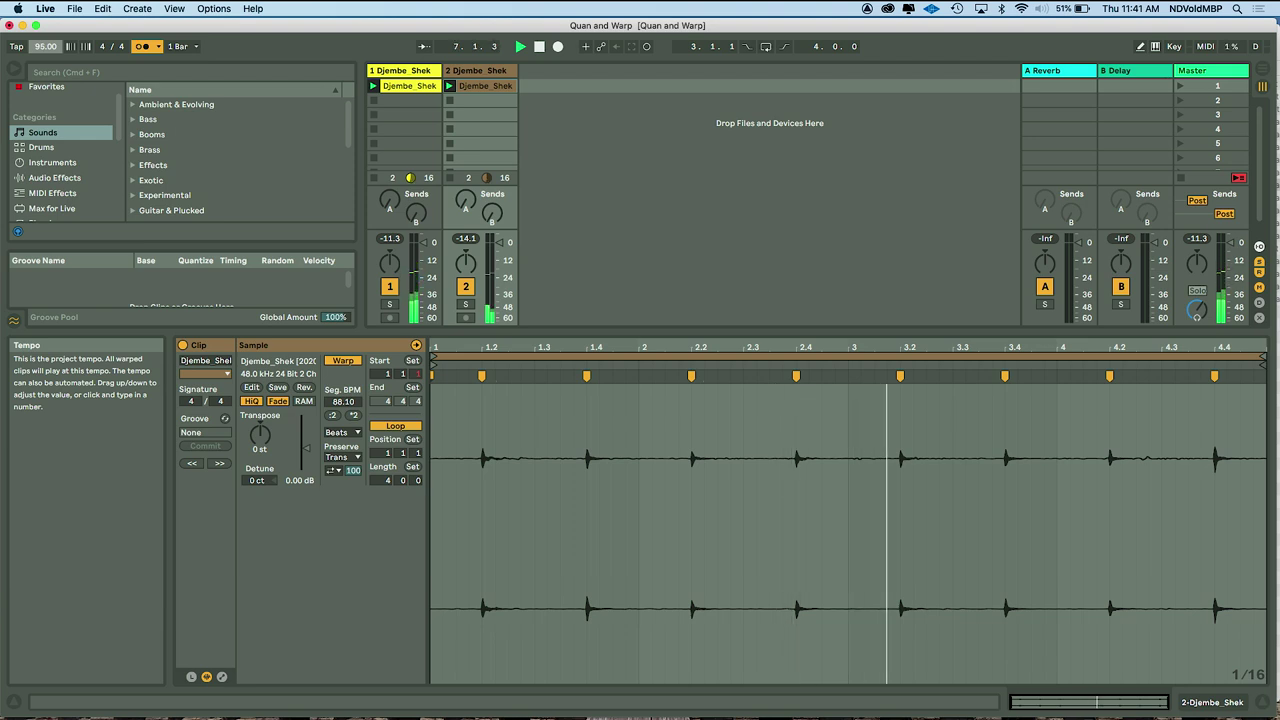
drag(46, 47, 46, 43)
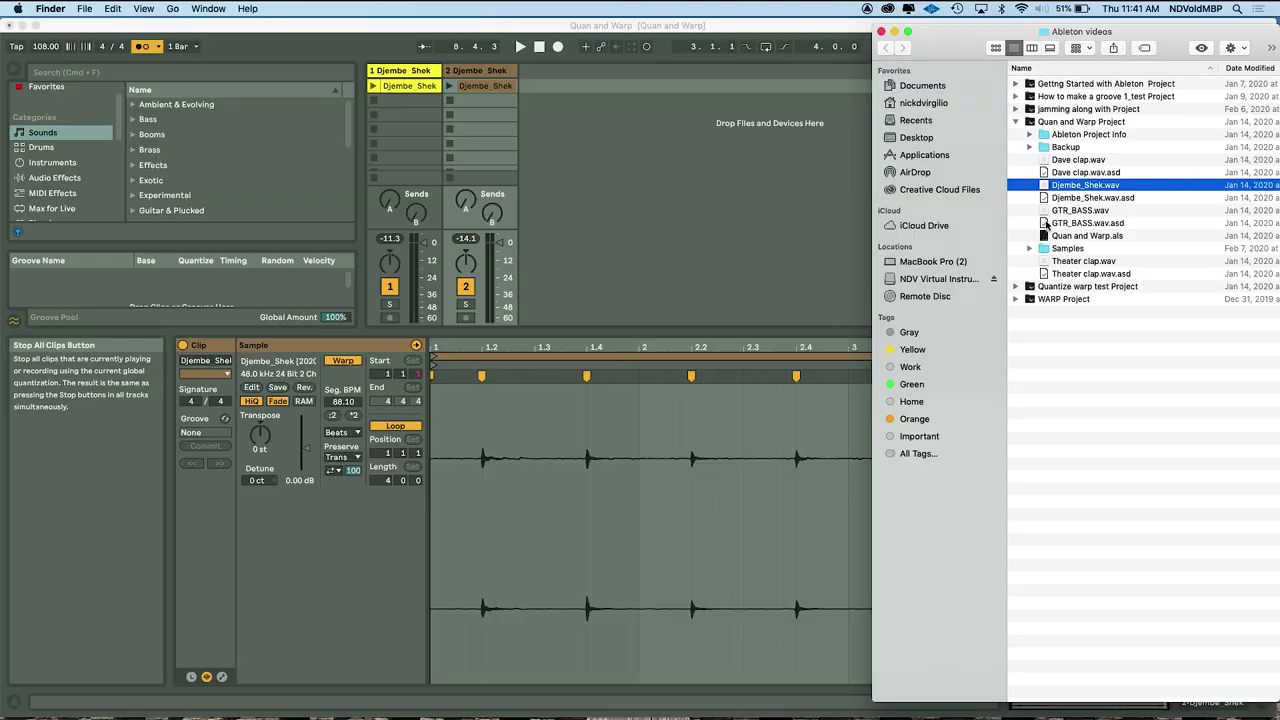
- Place GTR_BASS.wav in the second scene of a new audio track and set its start marker to about 0:17.8
drag(1064, 213, 647, 101)
click(735, 232)
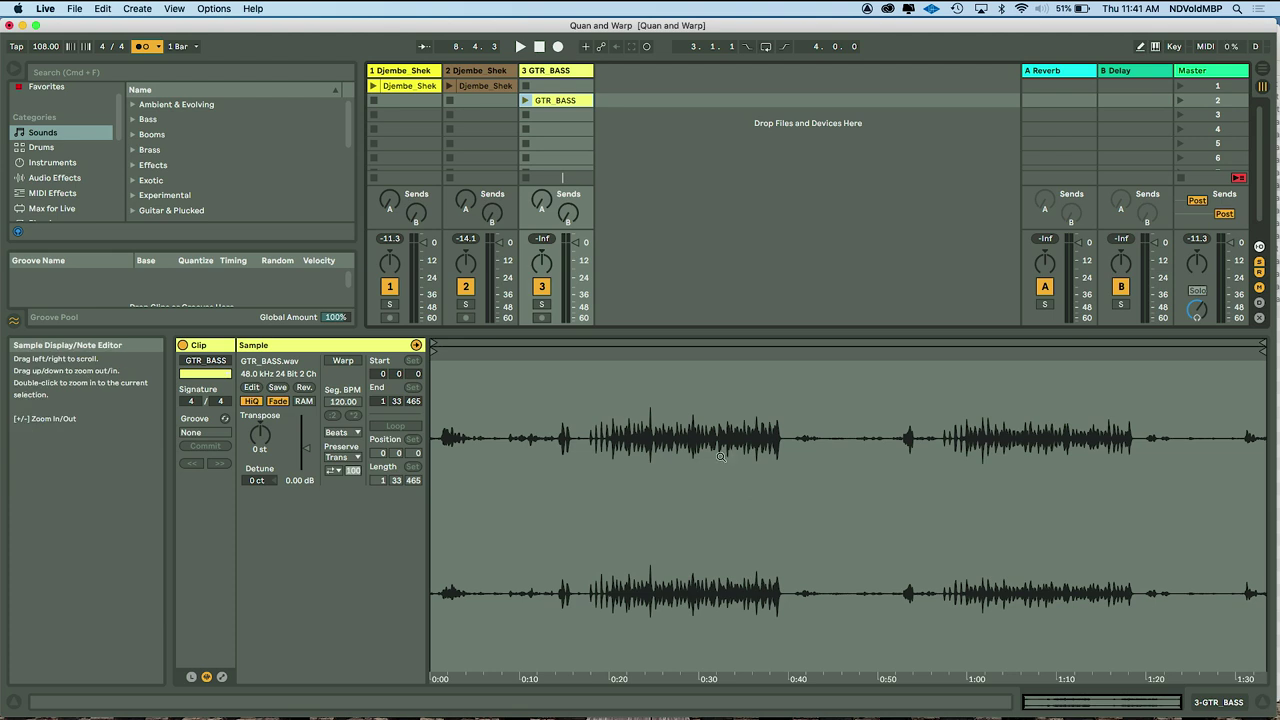
mouse_move(434, 356)
mouse_down()
mouse_move(640, 367)
mouse_move(628, 367)
mouse_up()
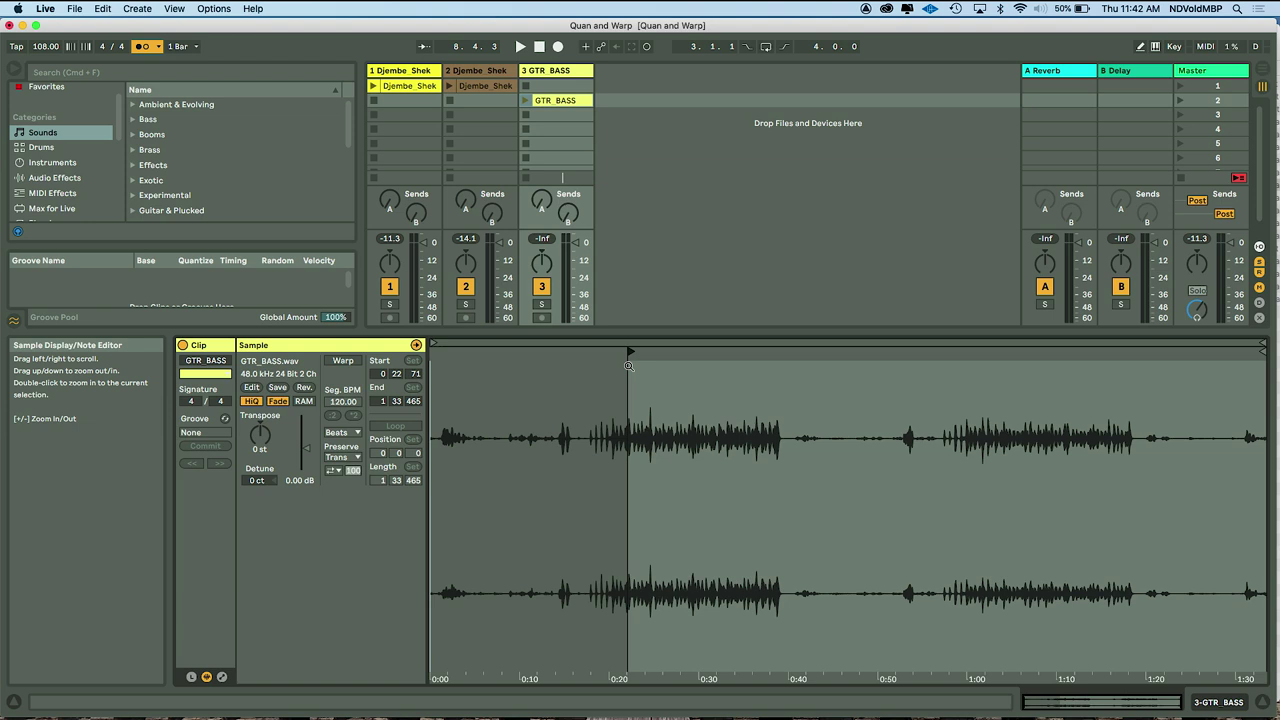
click(524, 100)
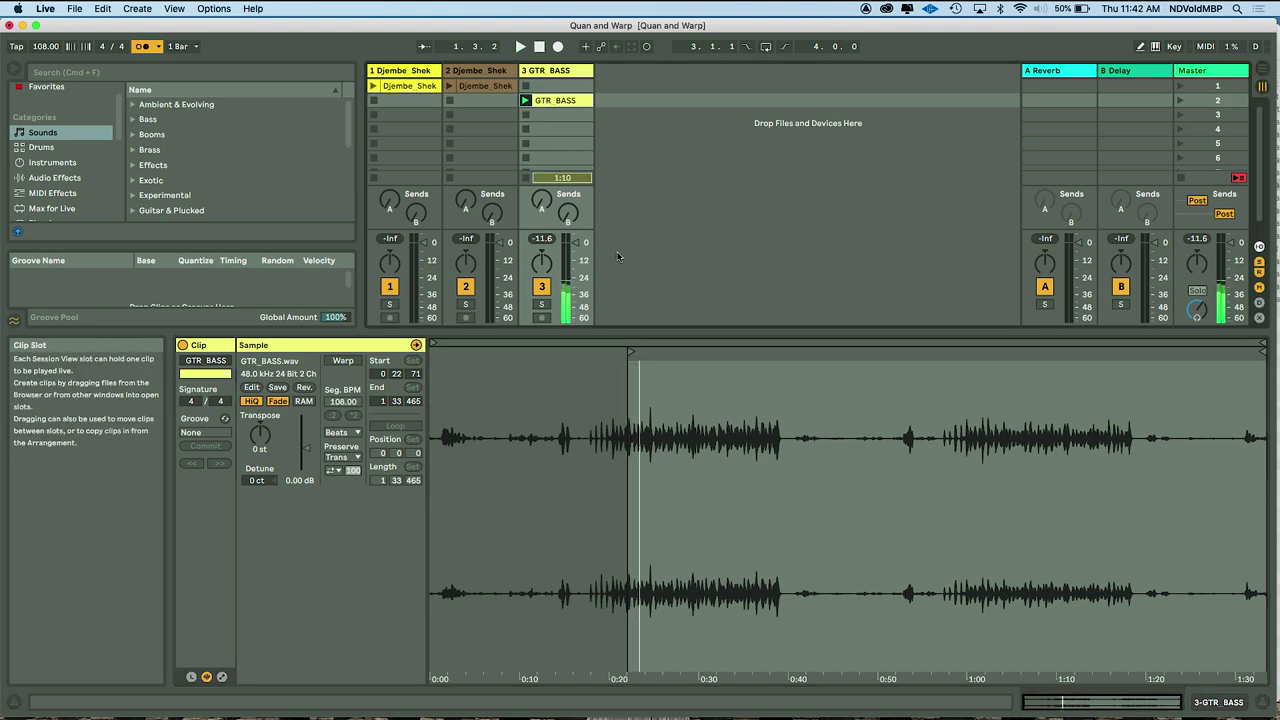
drag(630, 352, 591, 352)
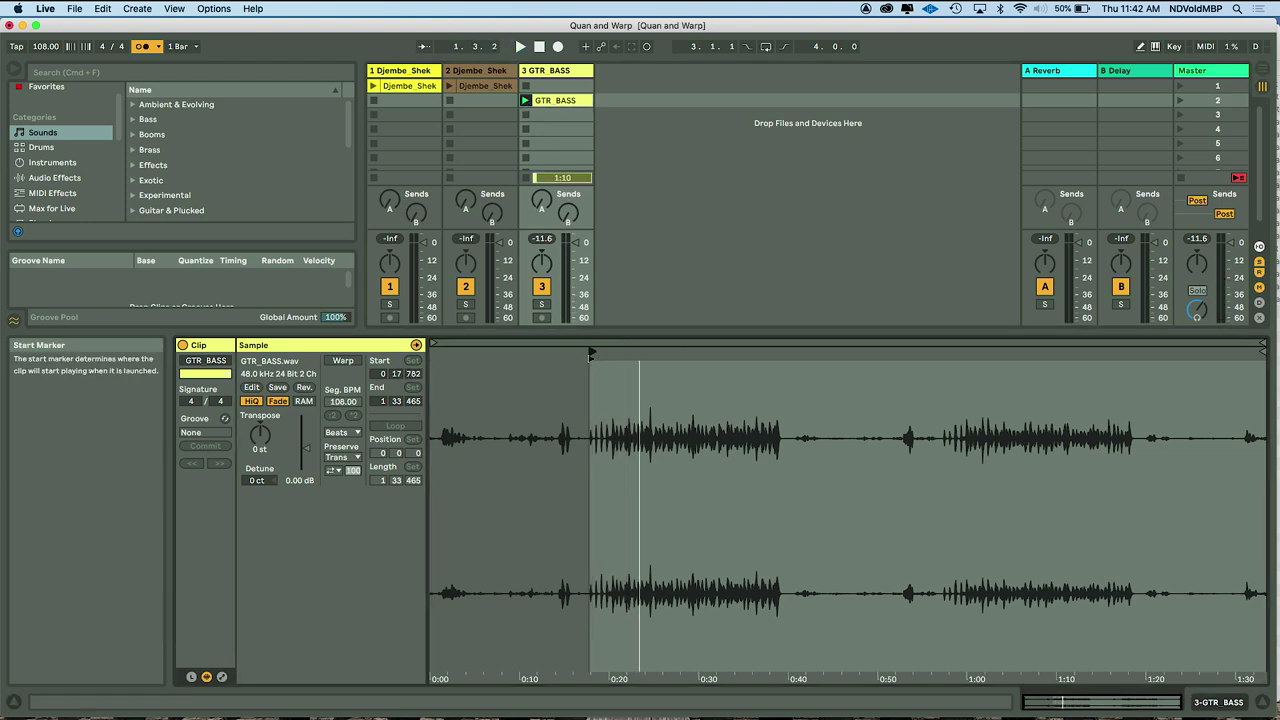
click(524, 100)
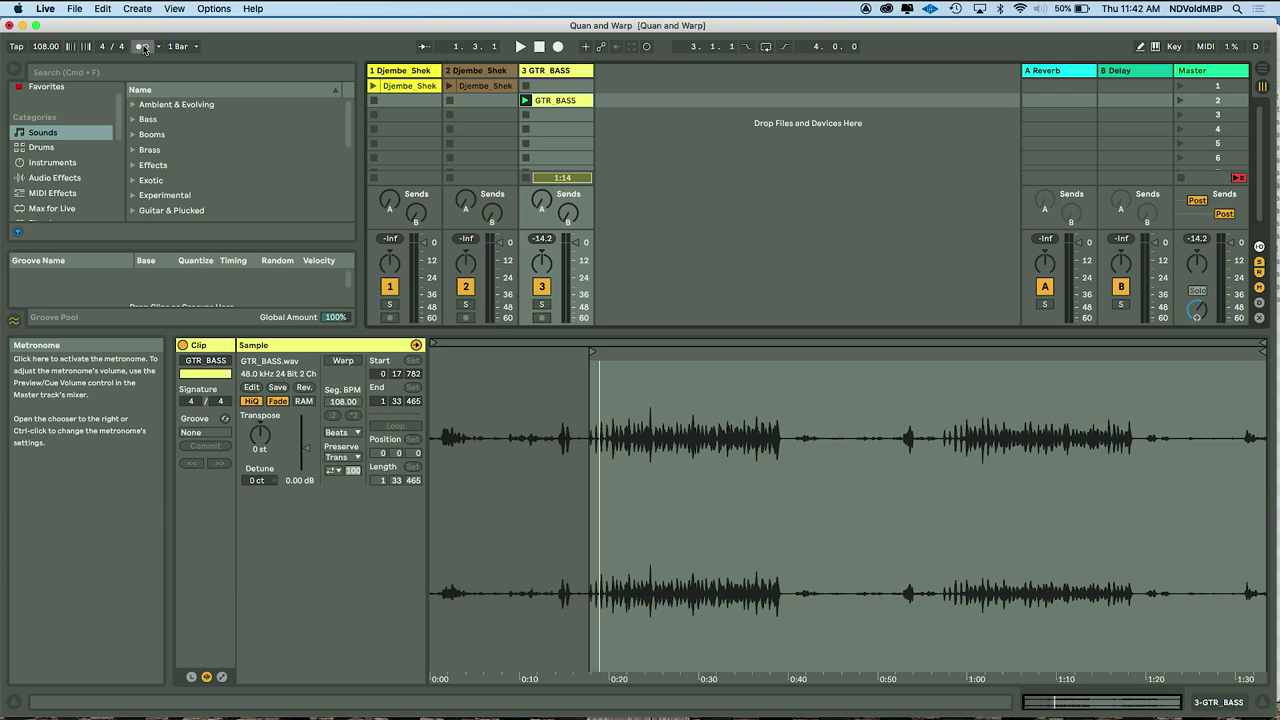
click(524, 100)
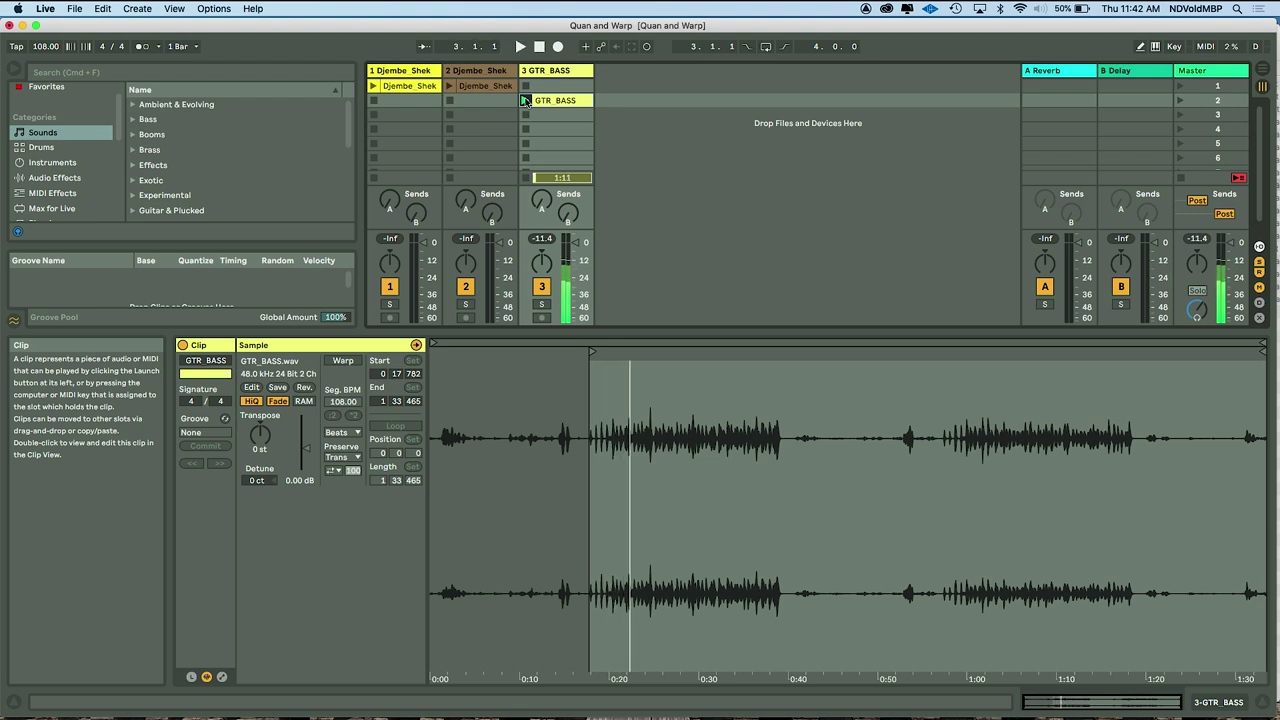
- Audition the bass clip's second passage from about 0:59.8 and return the start marker to the beginning of the first passage
drag(592, 350, 966, 353)
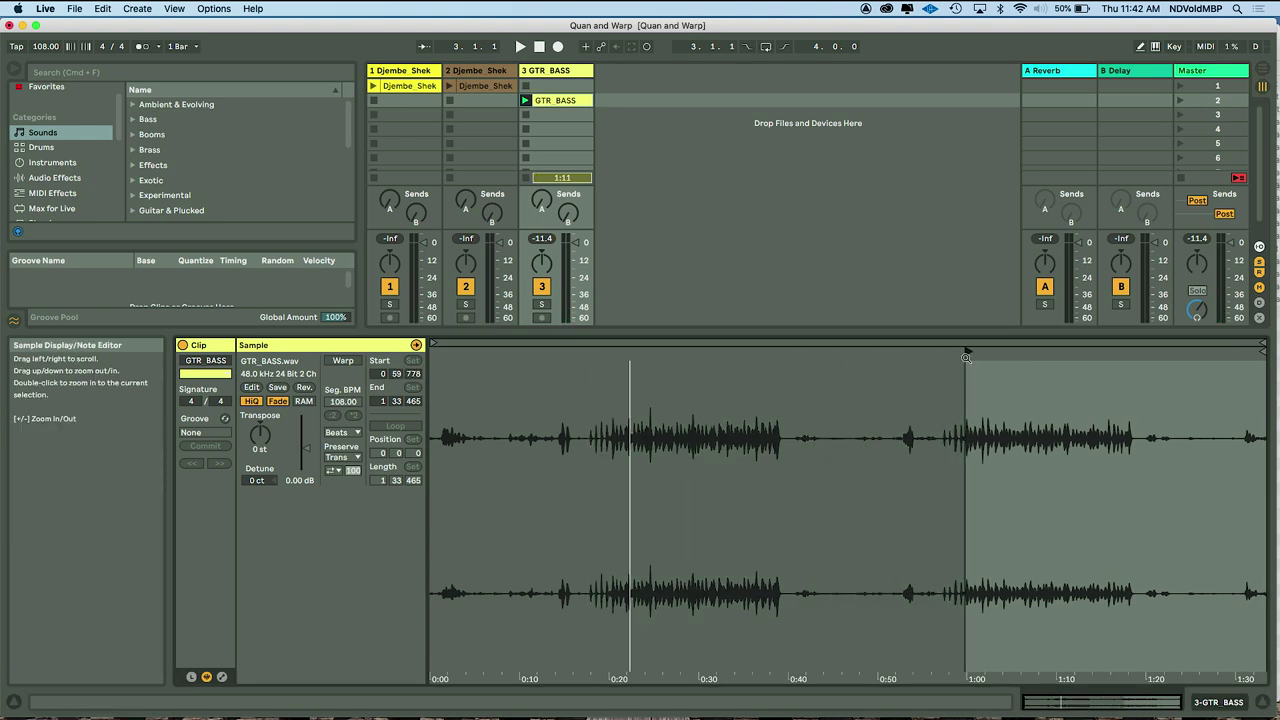
click(524, 100)
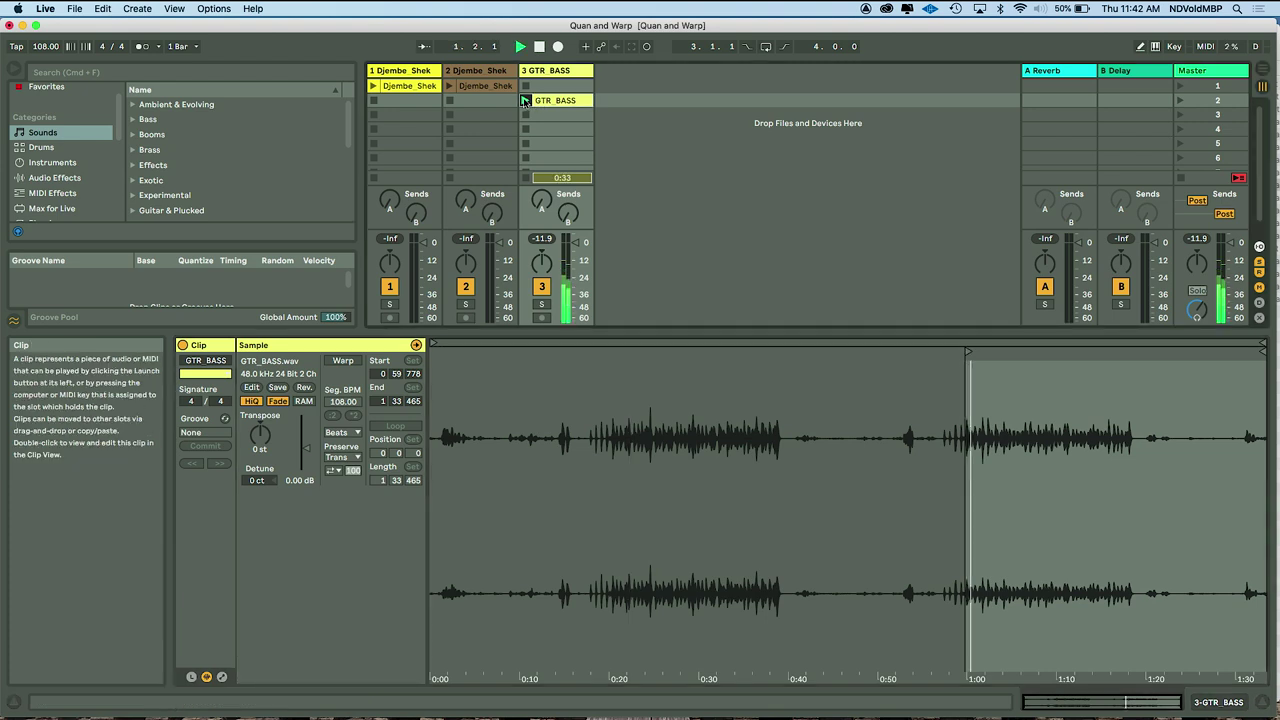
drag(966, 351, 595, 351)
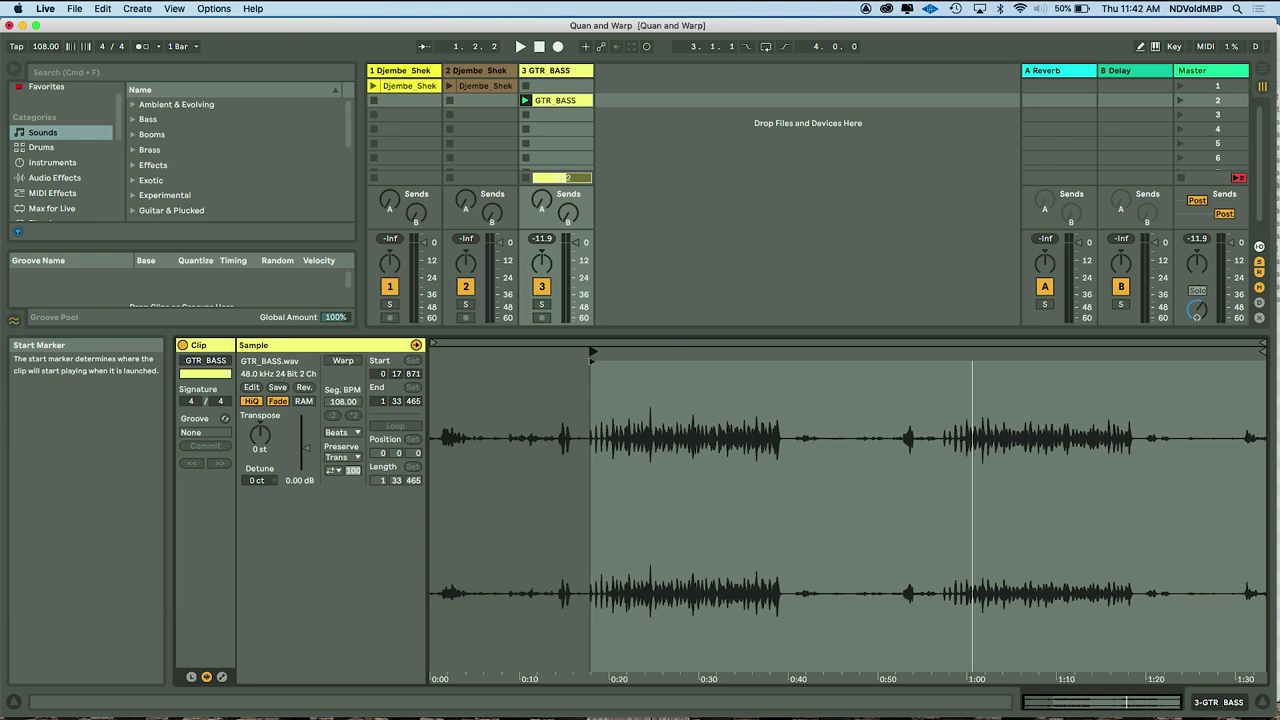
key(space)
- Fine-tune the bass clip's start marker to 0:17.921, right at the attack of the first hit
mouse_move(646, 472)
mouse_down()
mouse_move(646, 540)
mouse_move(700, 540)
mouse_move(647, 470)
mouse_move(647, 540)
mouse_move(328, 540)
mouse_up()
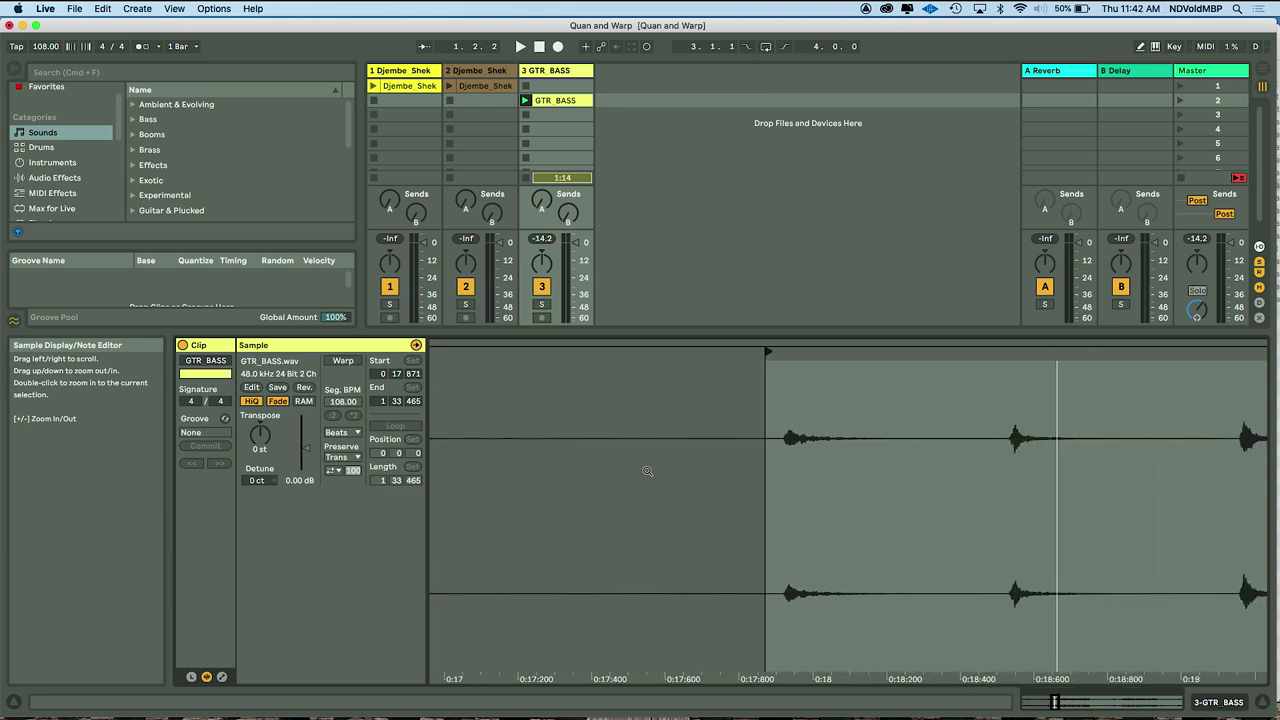
drag(767, 352, 783, 351)
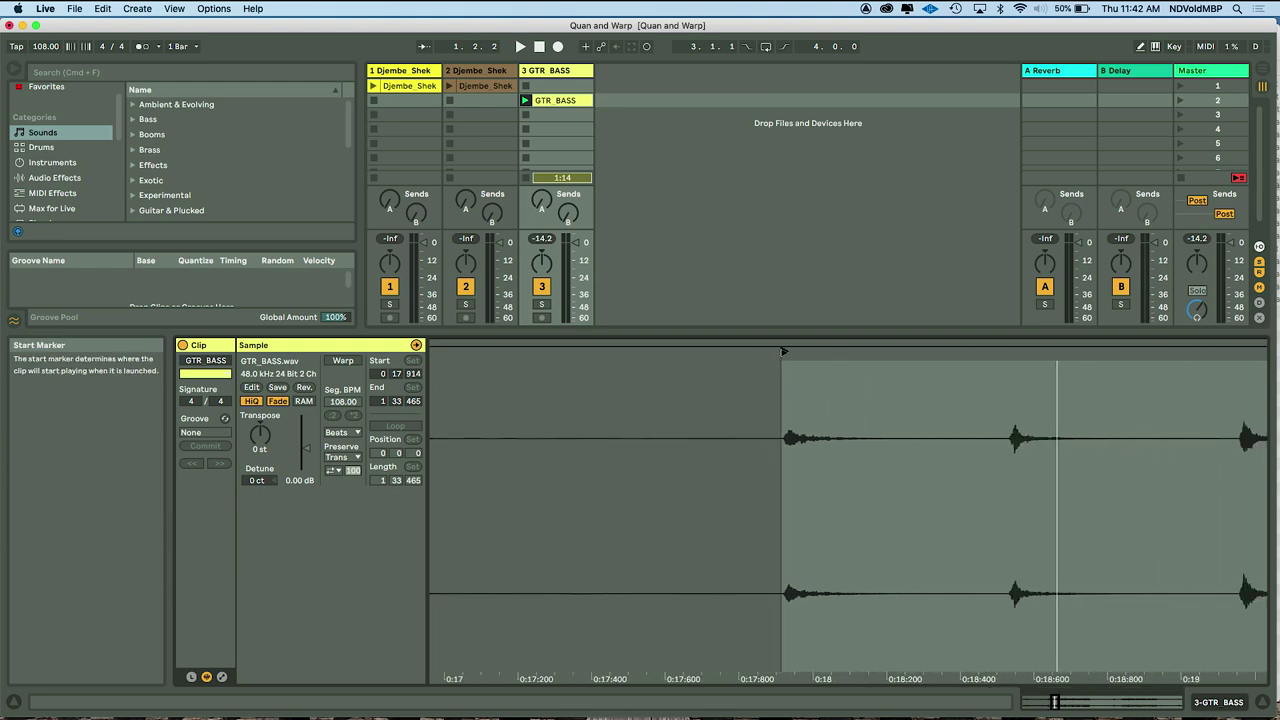
scroll(727, 545, down, 10)
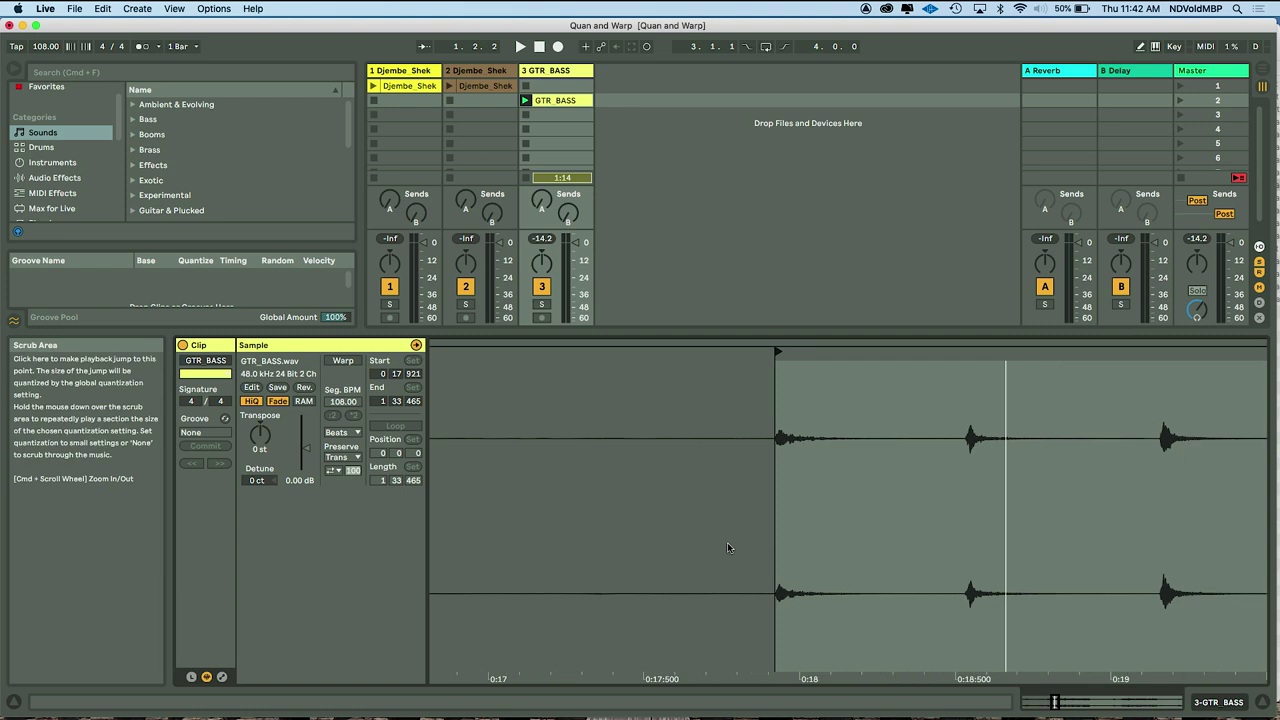
scroll(671, 591, down, 3)
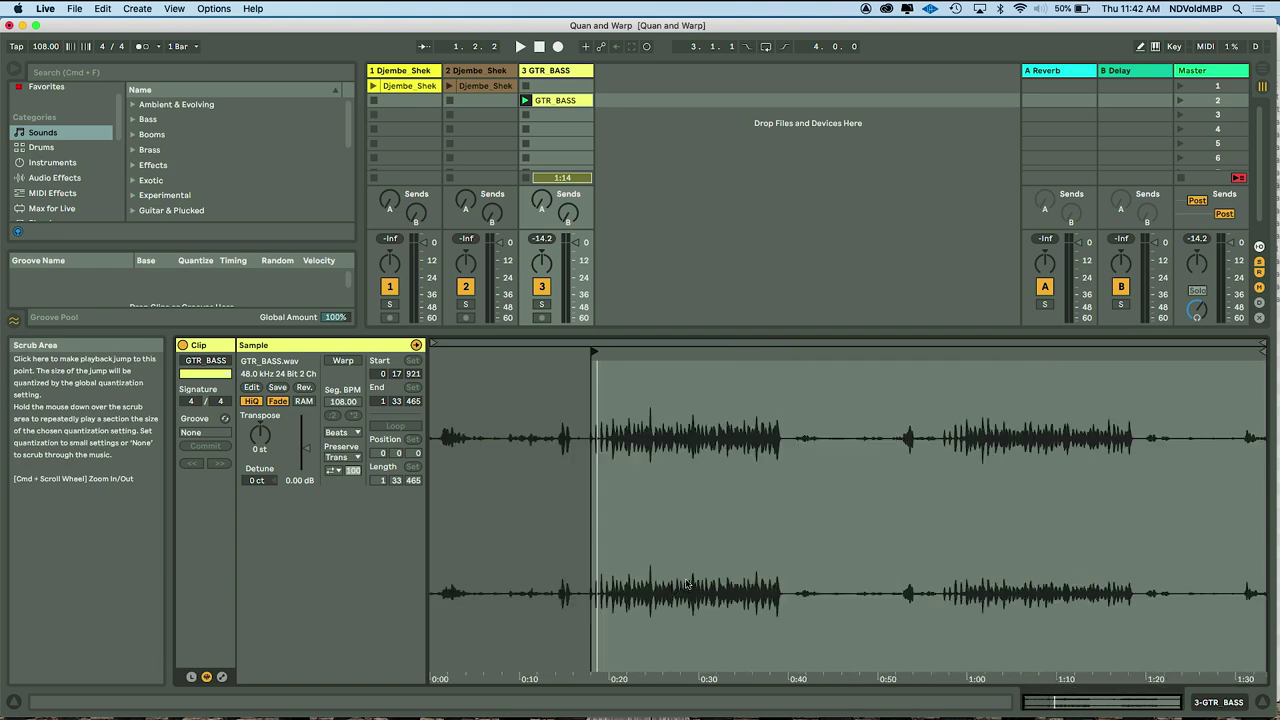
scroll(688, 585, up, 3)
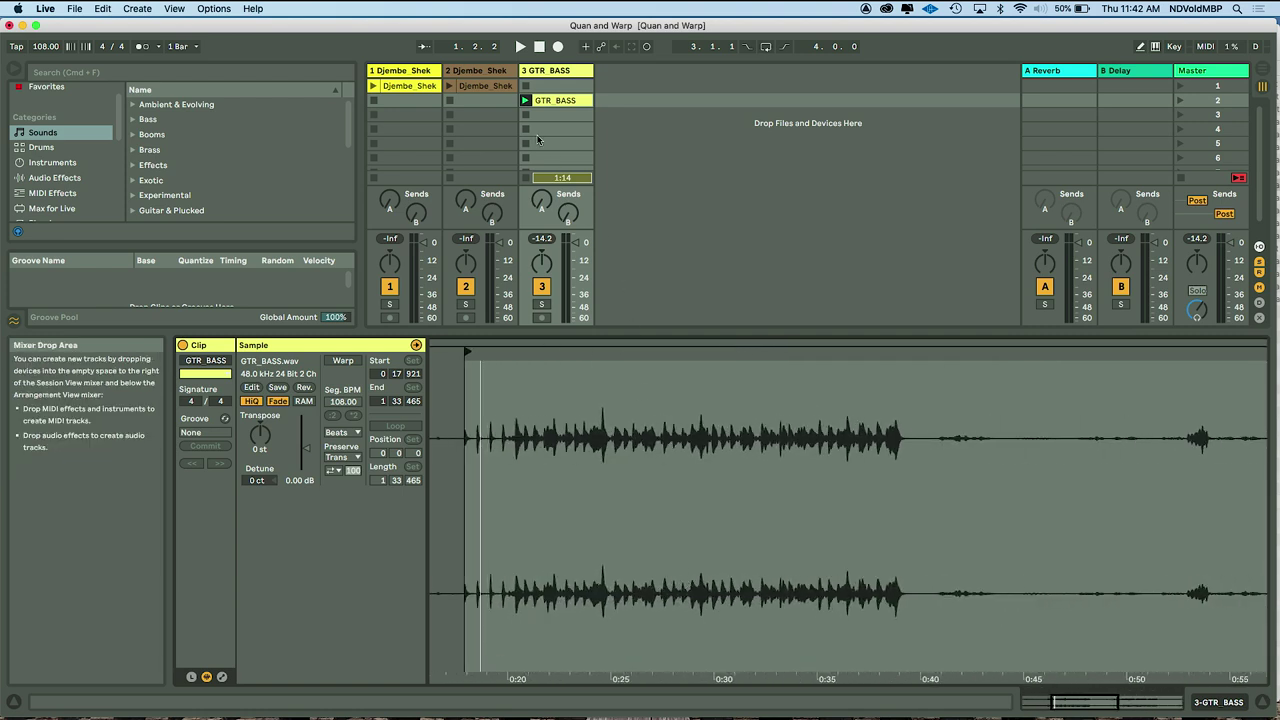
- Play the first passage, set the end marker to 0:40.120 just after its last note, and crop the sample
click(525, 101)
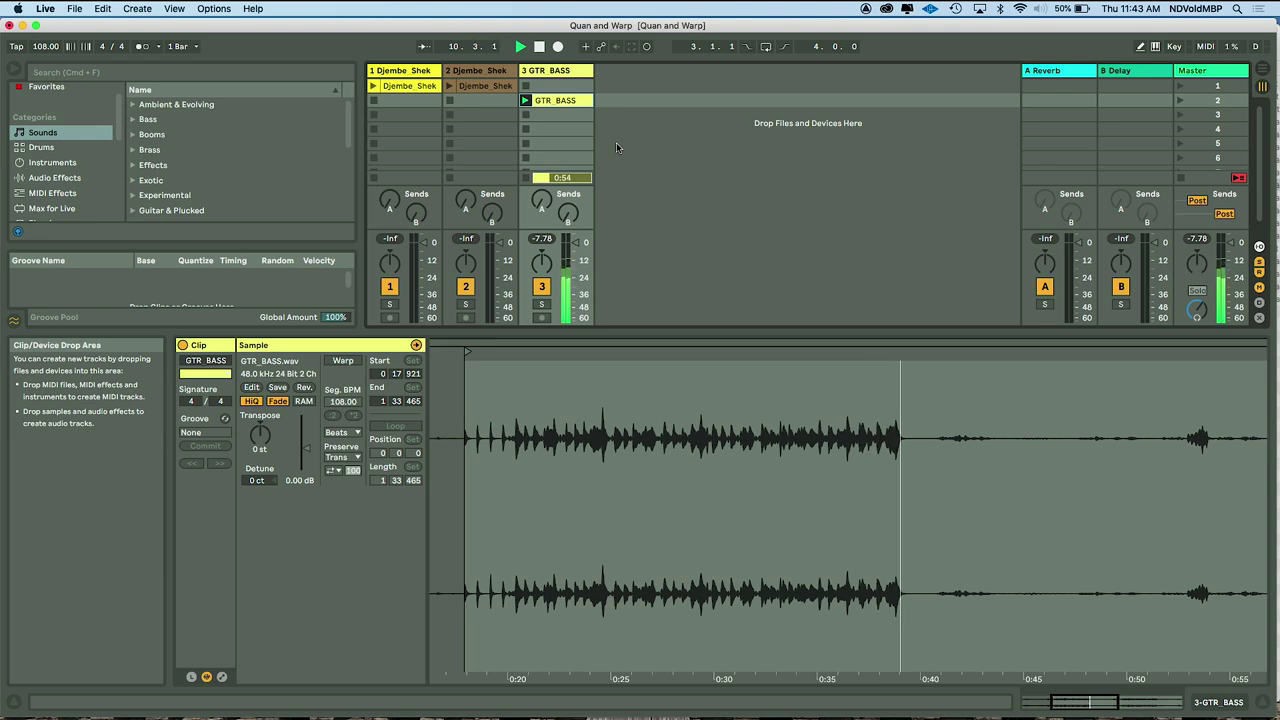
key(space)
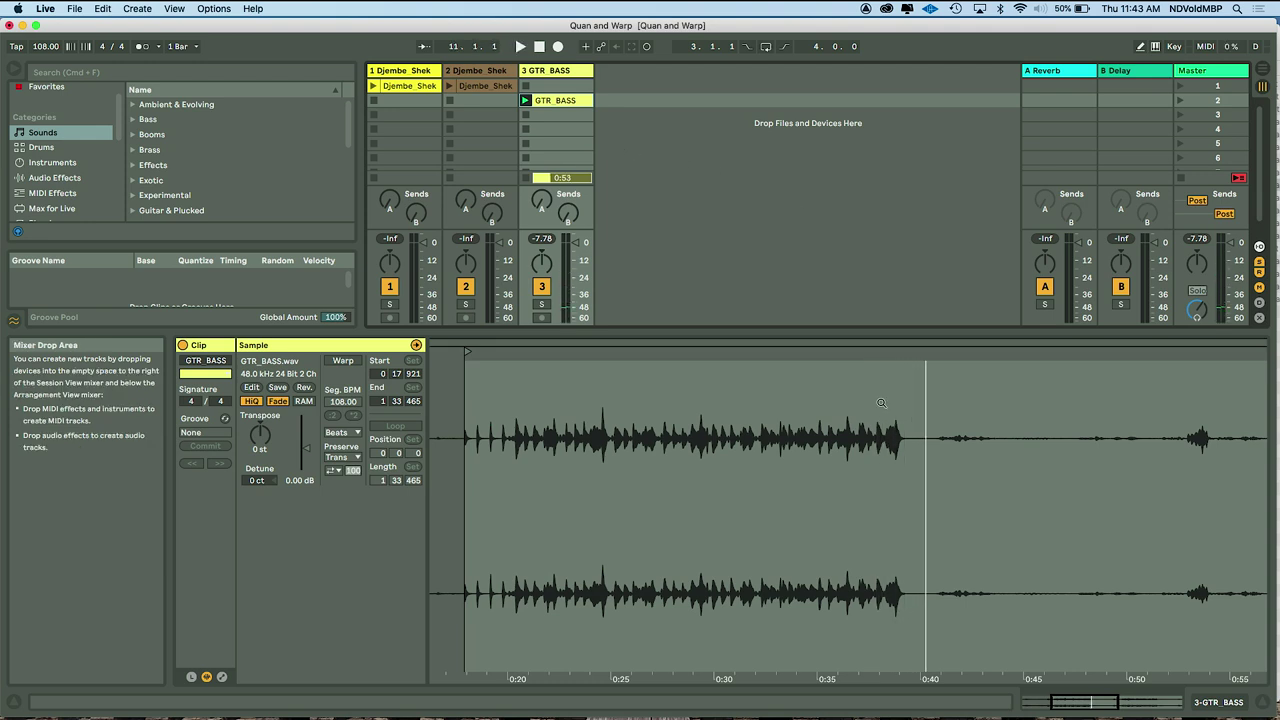
key(minus)
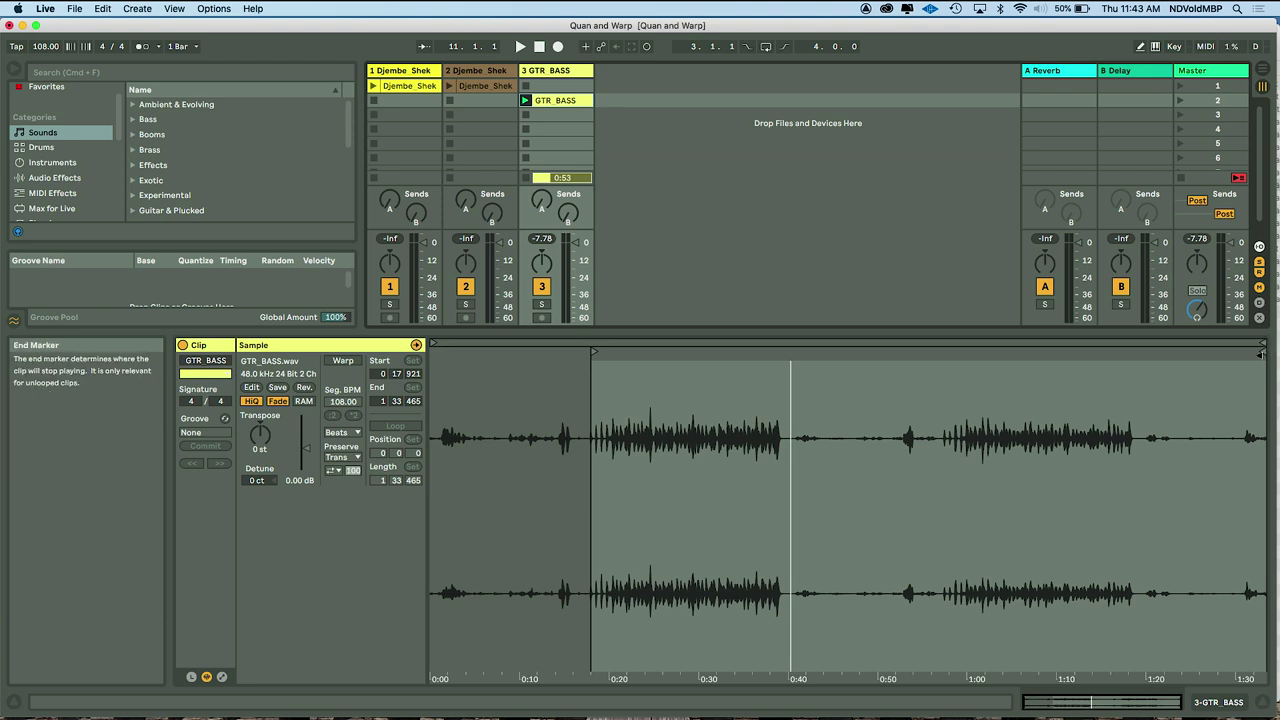
drag(1261, 354, 789, 380)
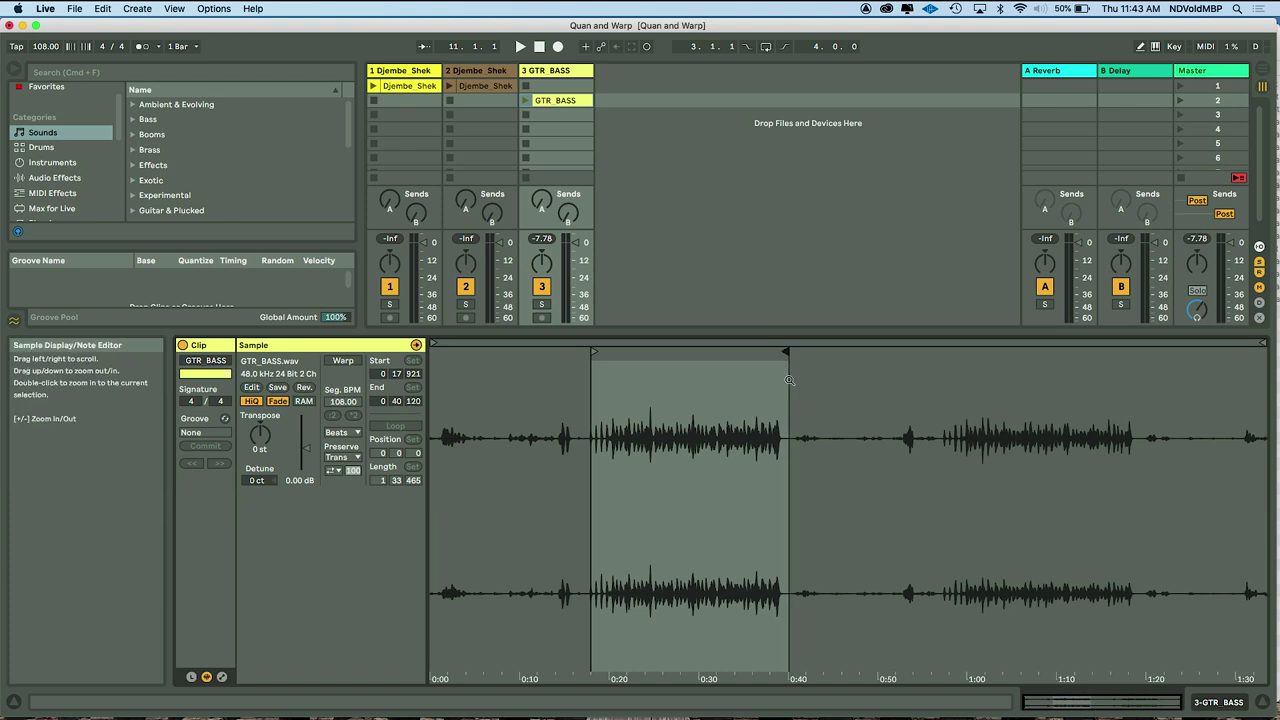
right_click(997, 517)
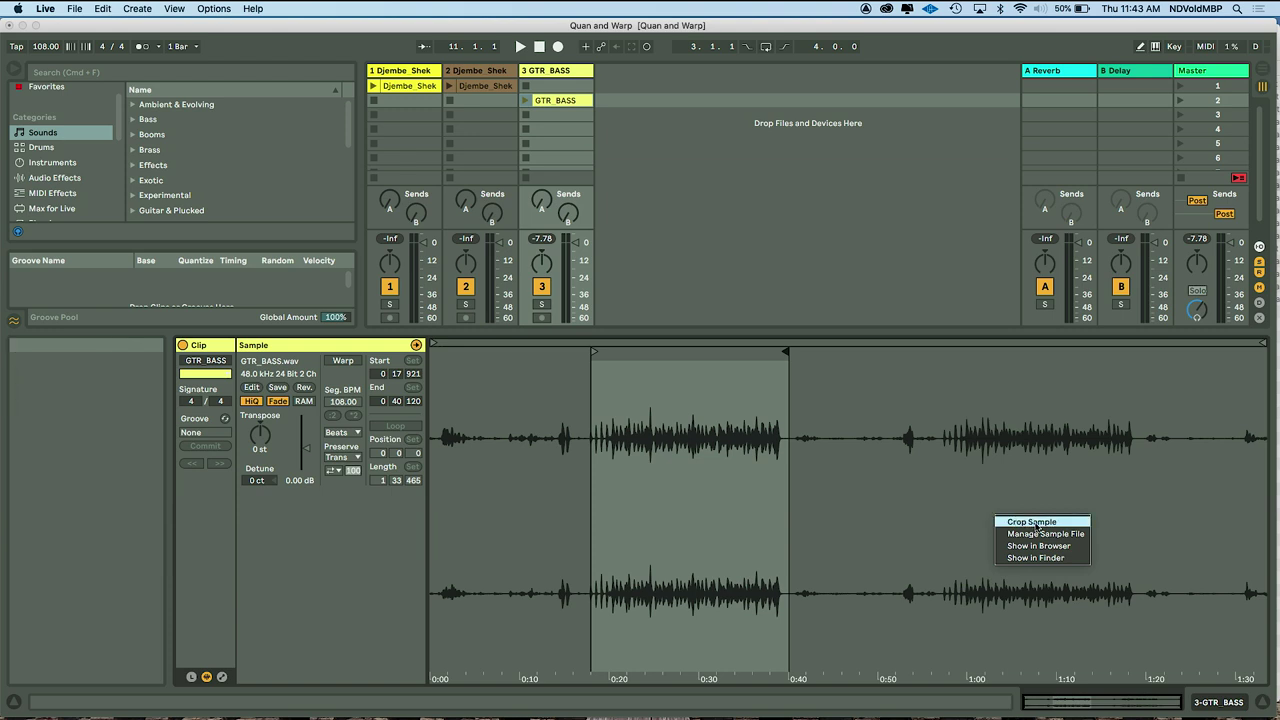
click(1036, 522)
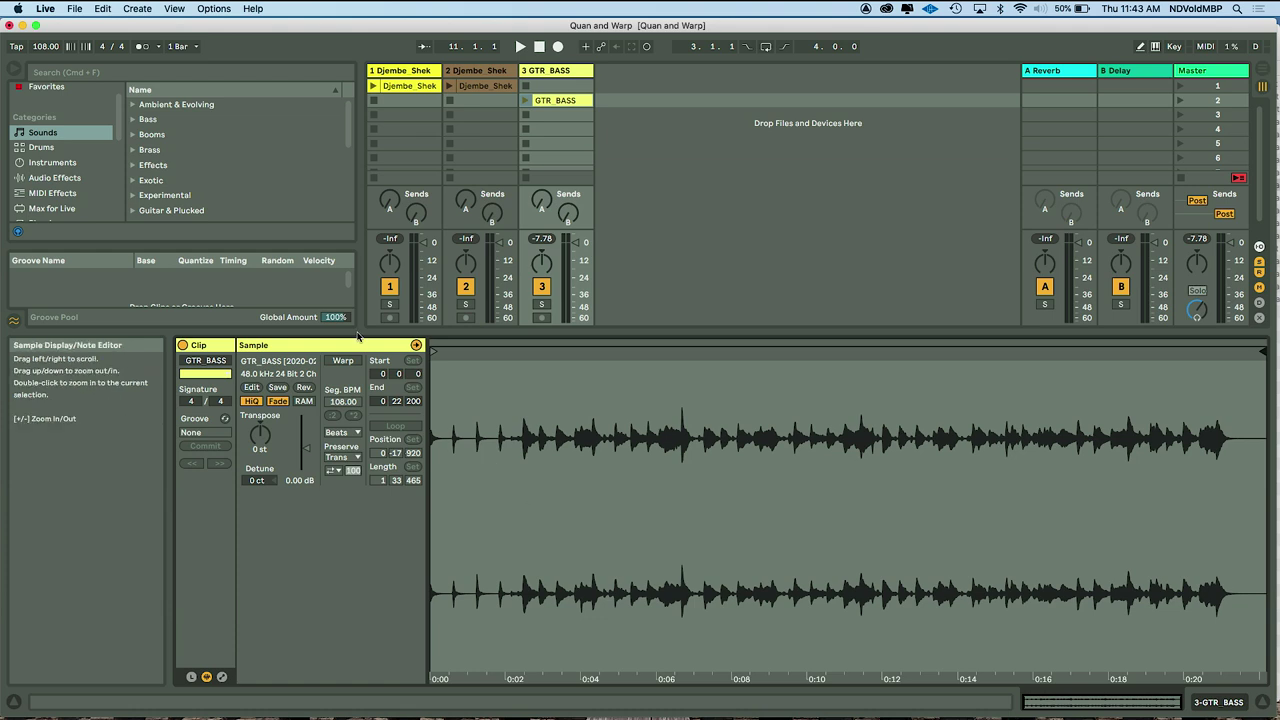
- Enable warping on the cropped bass clip and insert a warp marker on the first strong hit just after 1.4.3
click(344, 360)
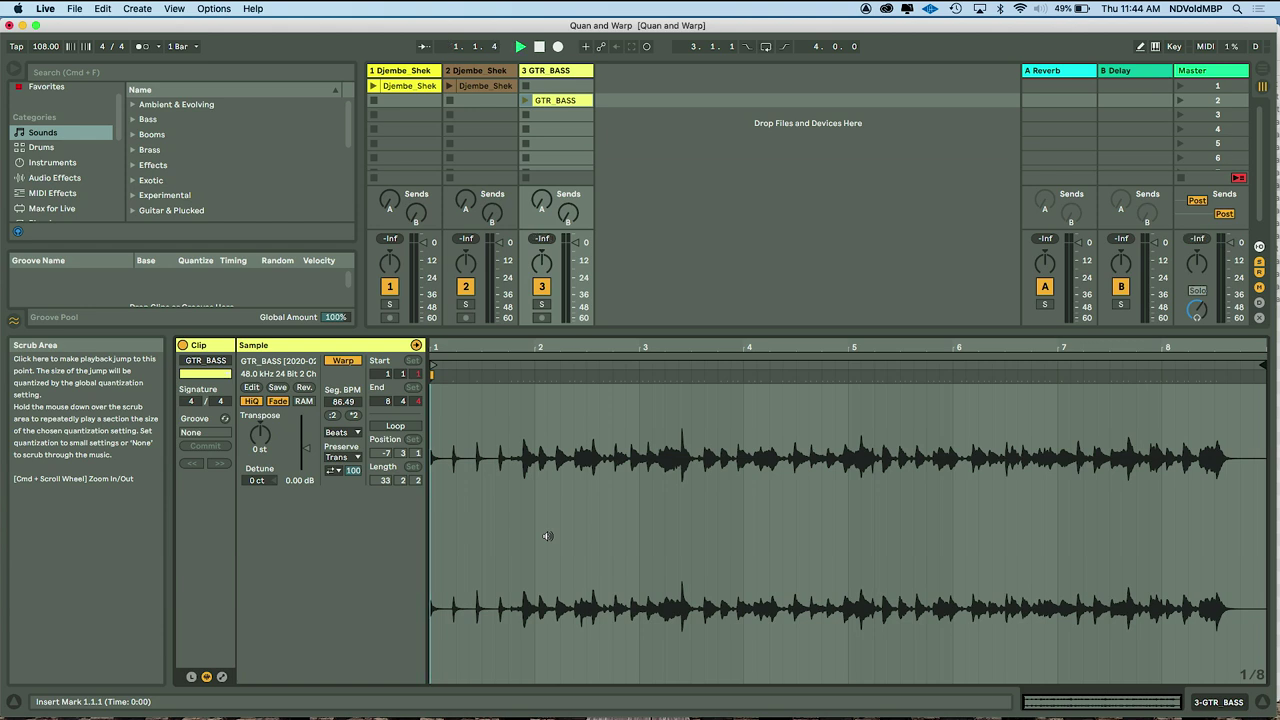
click(525, 100)
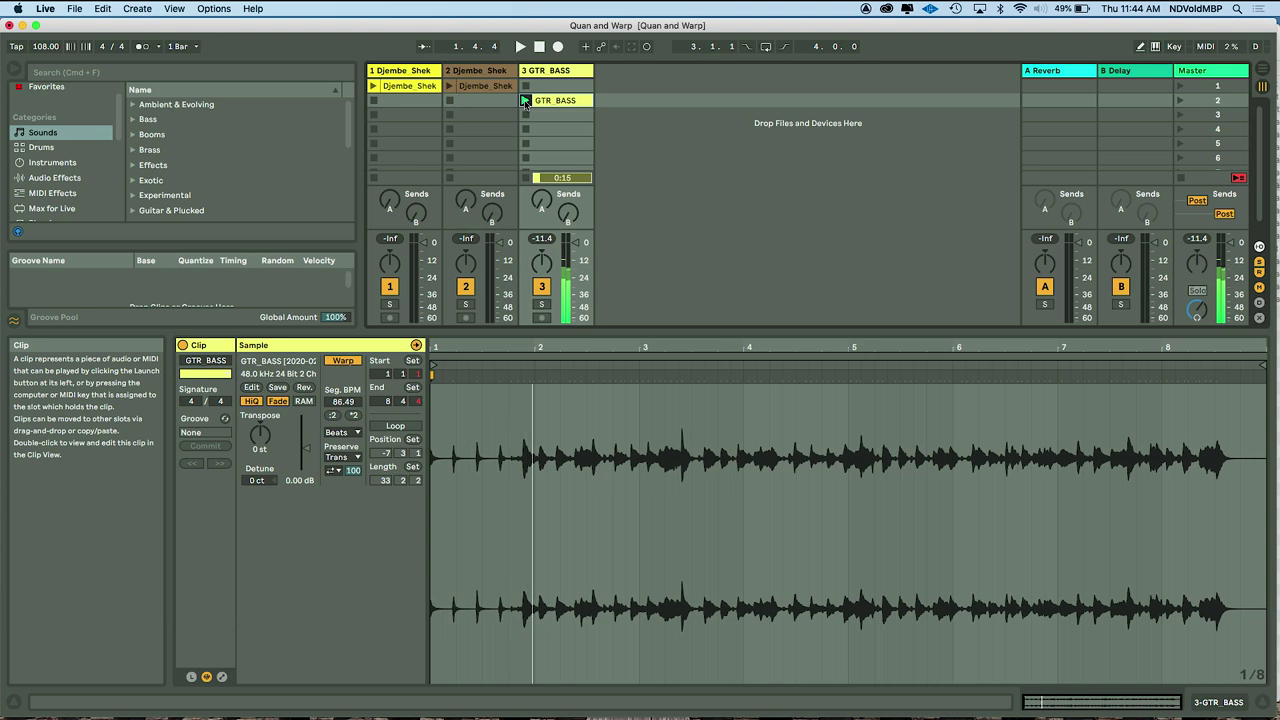
scroll(522, 451, up, 5)
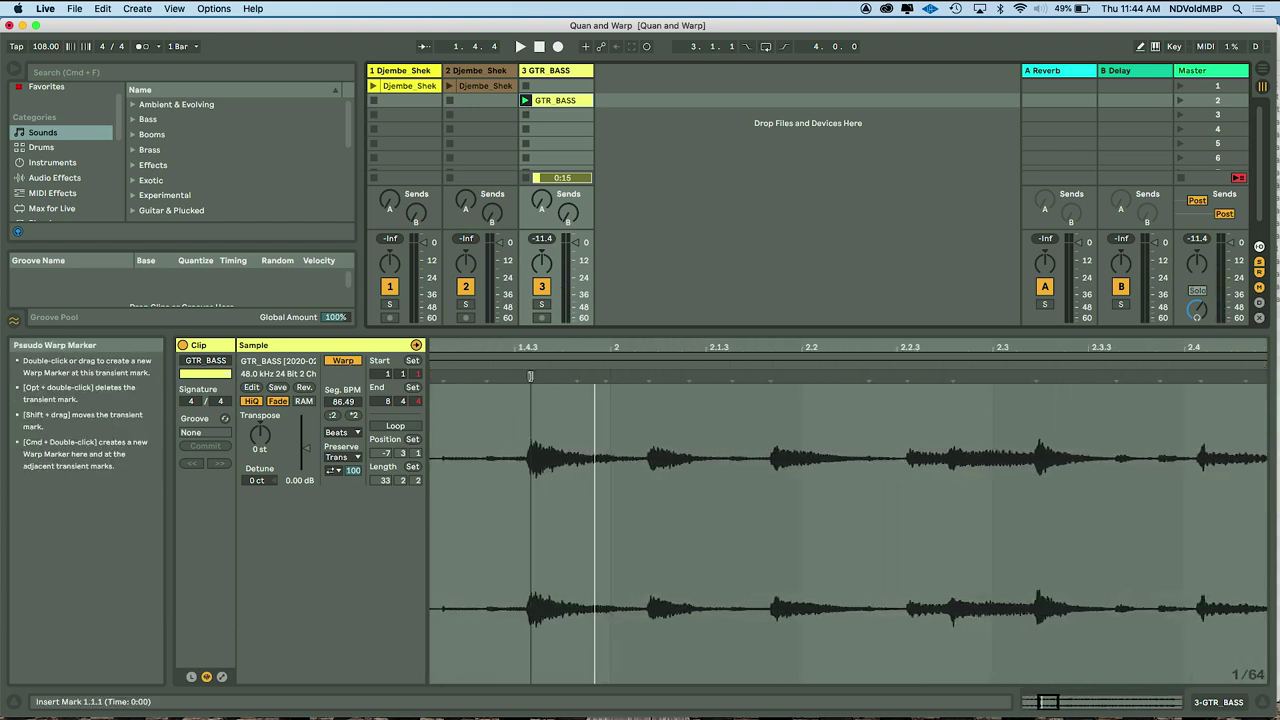
double_click(530, 376)
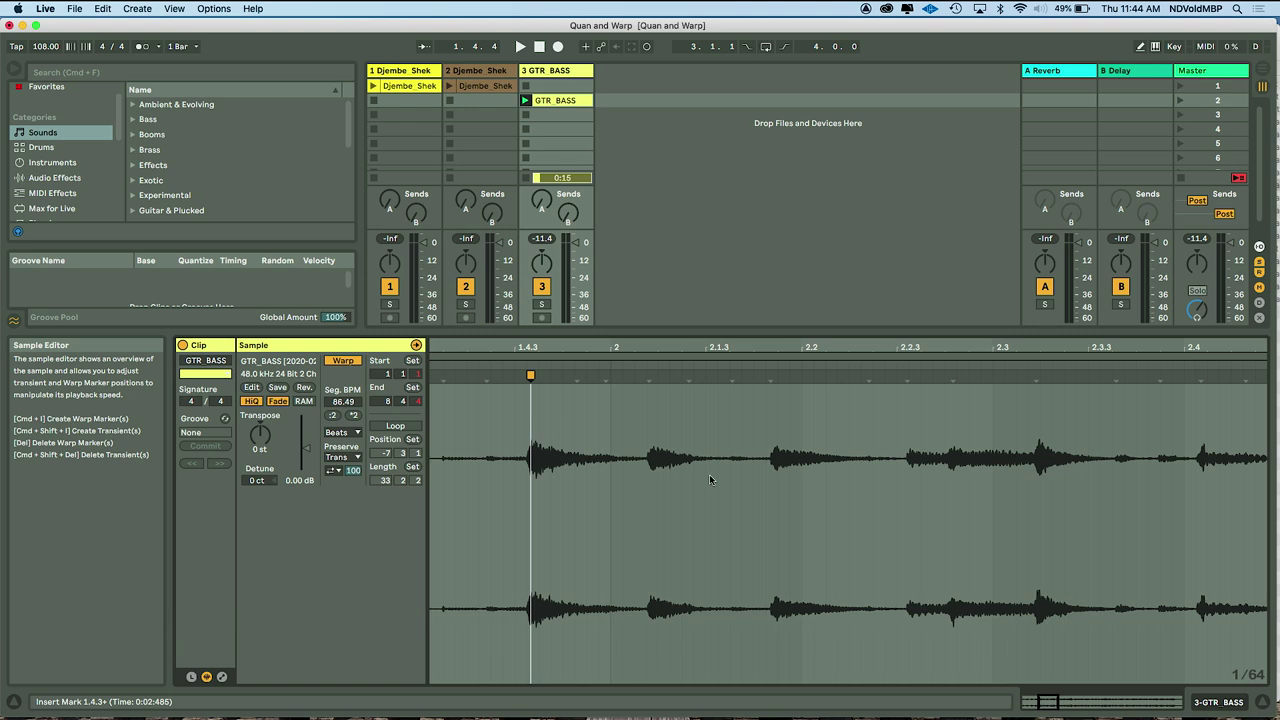
- Move the clip's start marker onto the new warp marker just after 1.4.3
scroll(710, 479, down, 10)
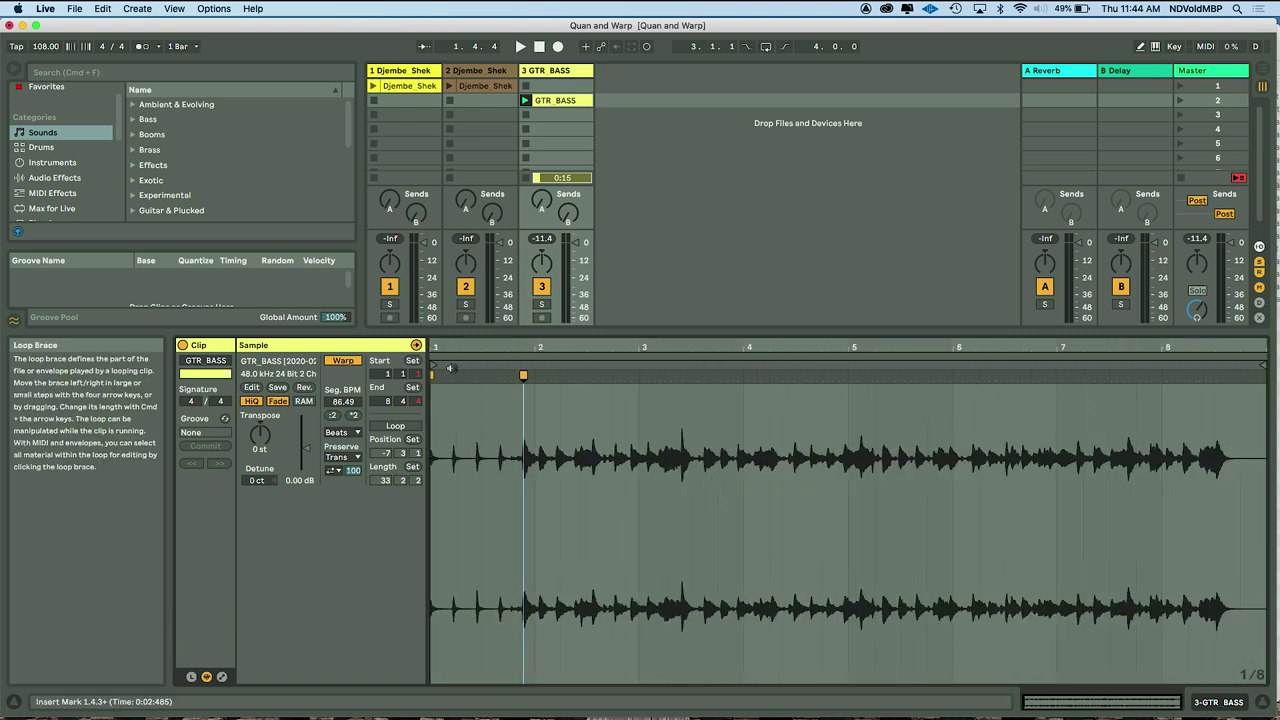
drag(433, 356, 524, 363)
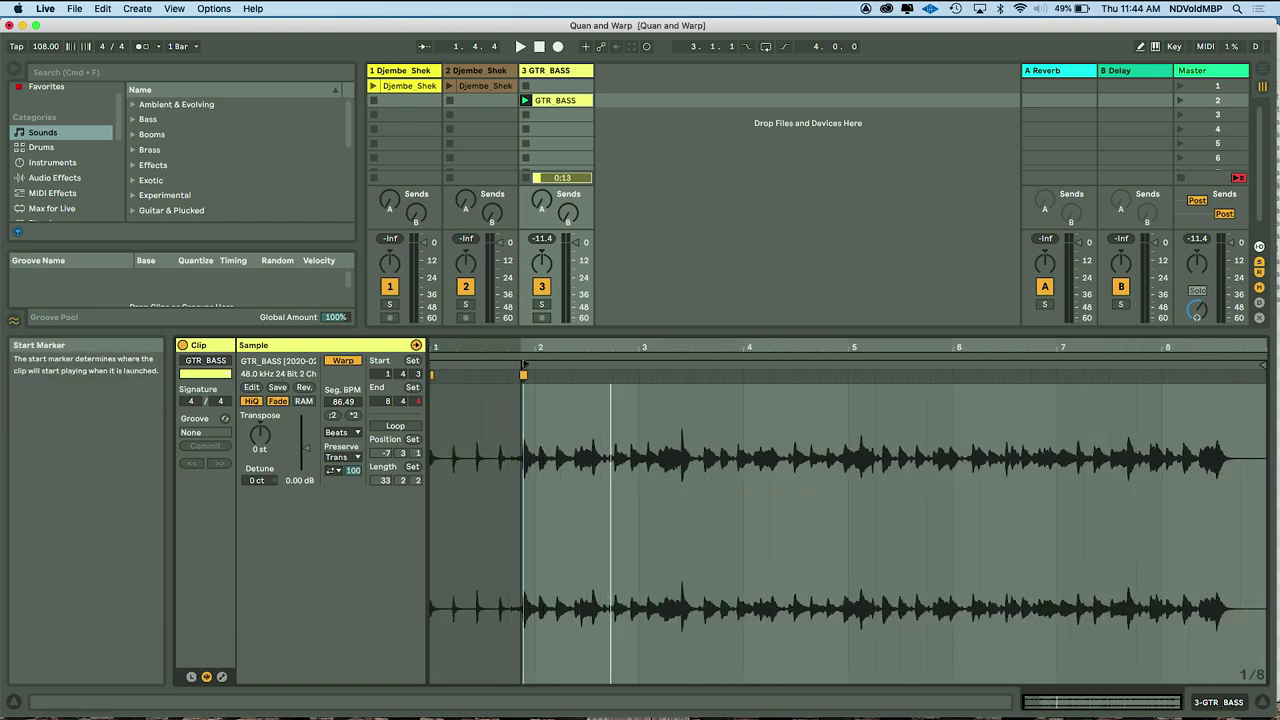
scroll(576, 474, up, 10)
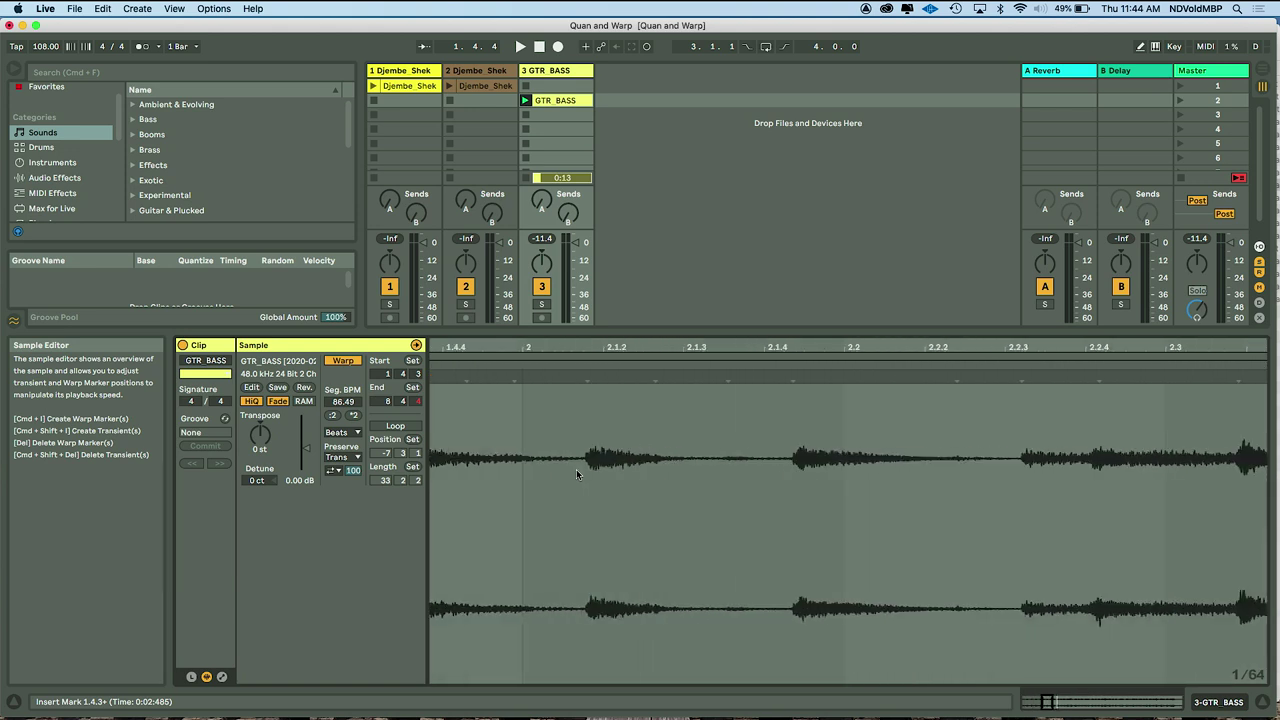
scroll(577, 467, left, 2)
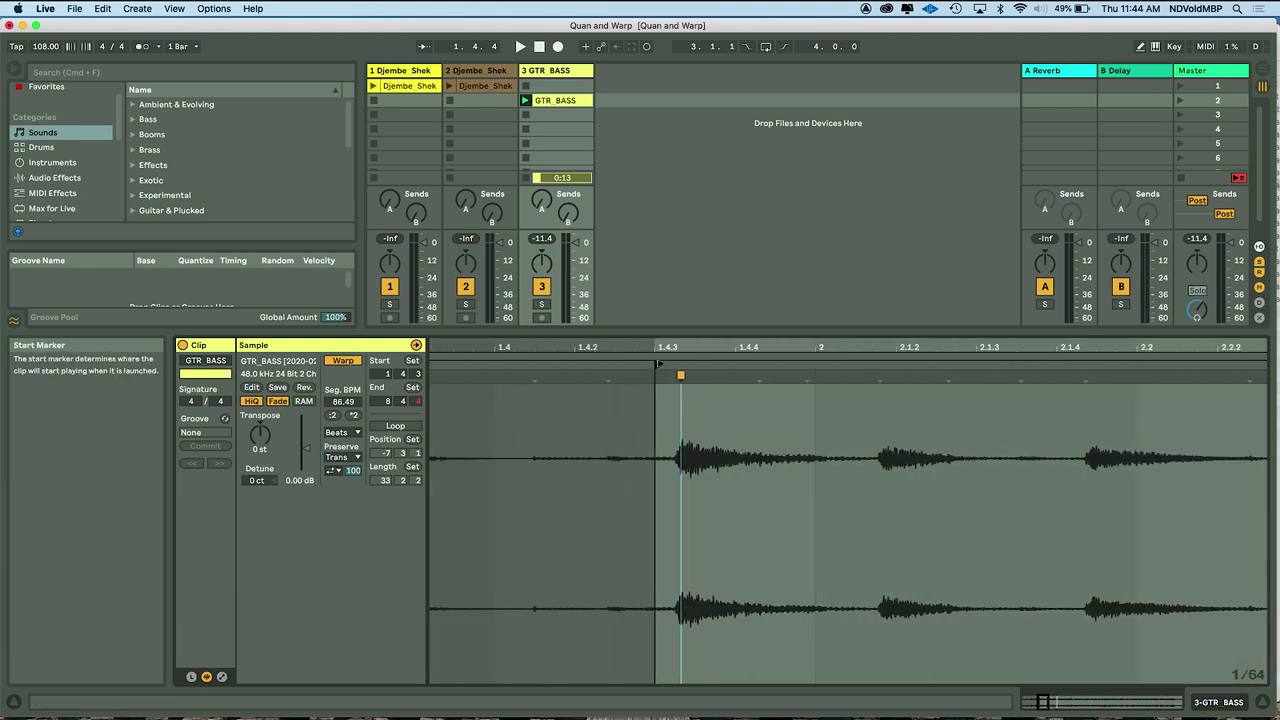
click(678, 410)
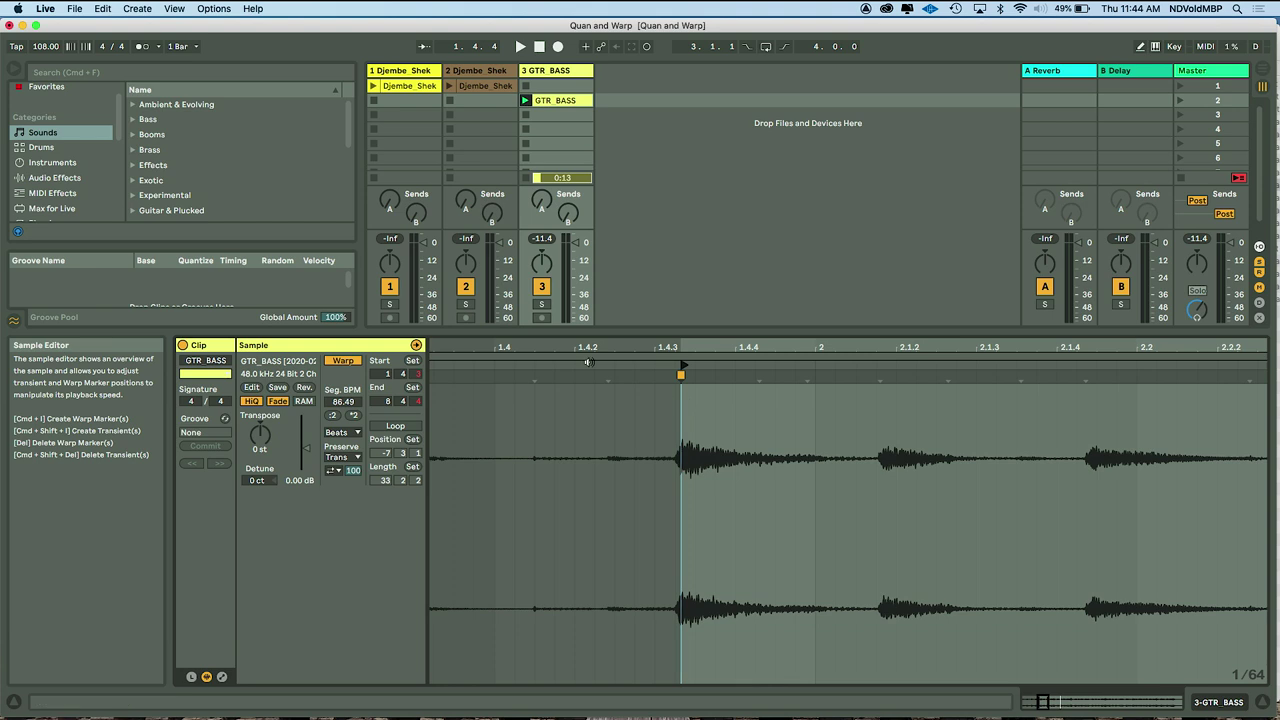
- Insert a warp marker at the exact onset of the first strong hit, at 0:02:473, and delete the old marker just after it
click(524, 101)
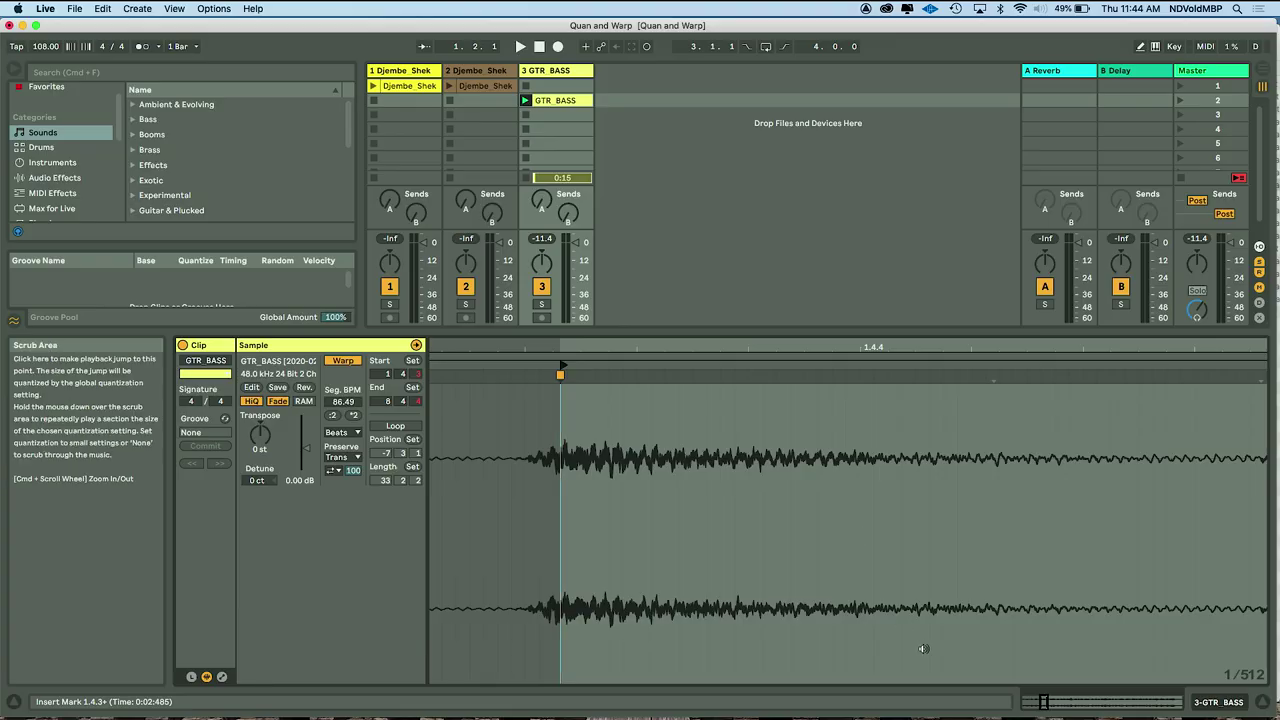
scroll(844, 537, left, 5)
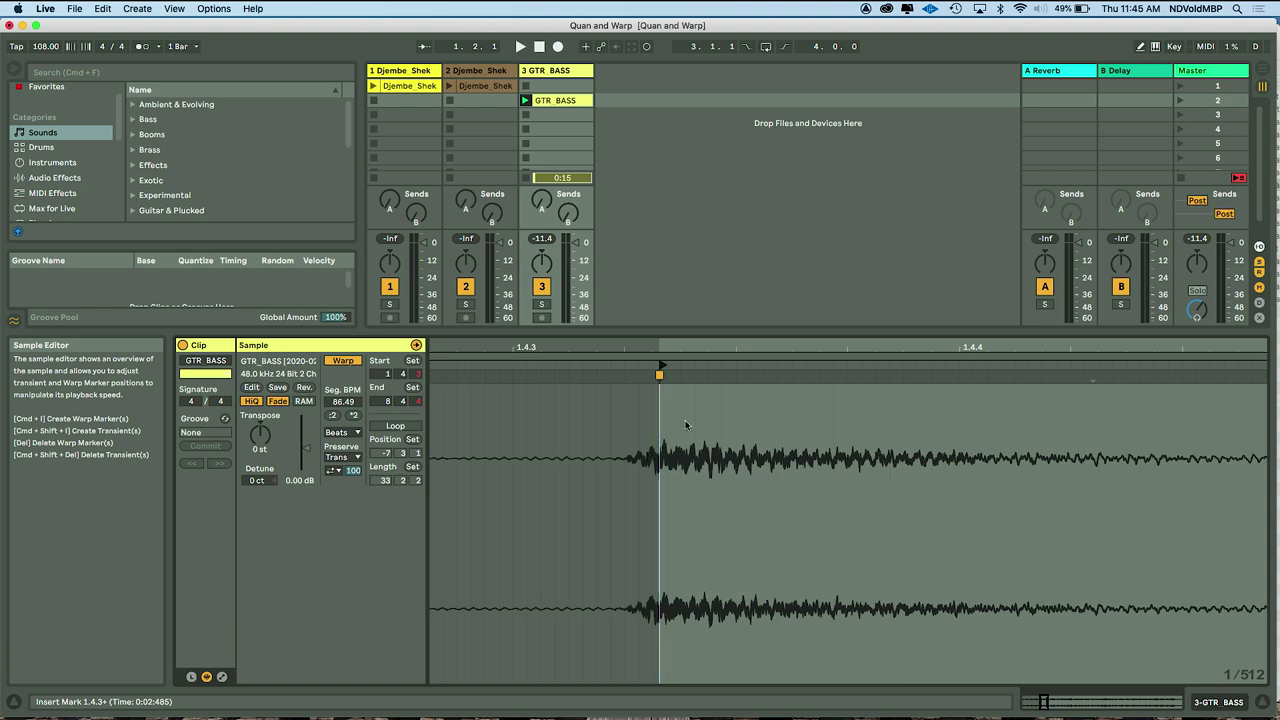
scroll(686, 425, up, 2)
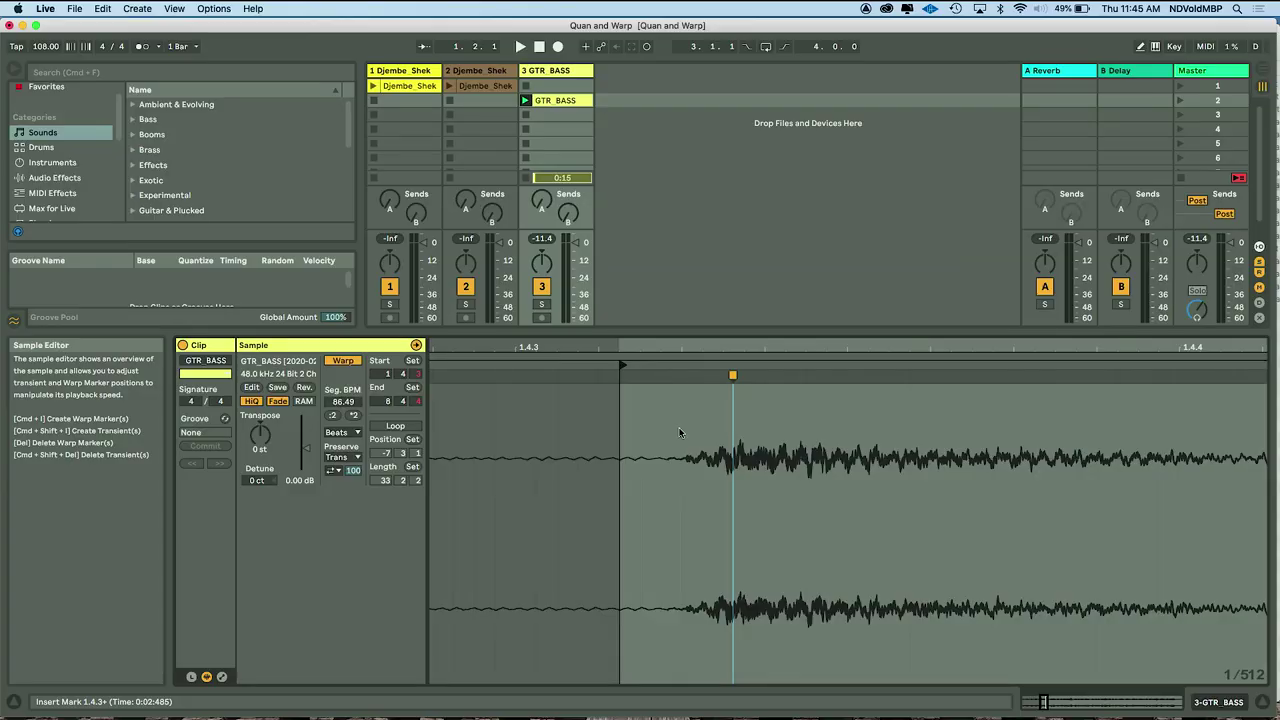
scroll(679, 432, up, 3)
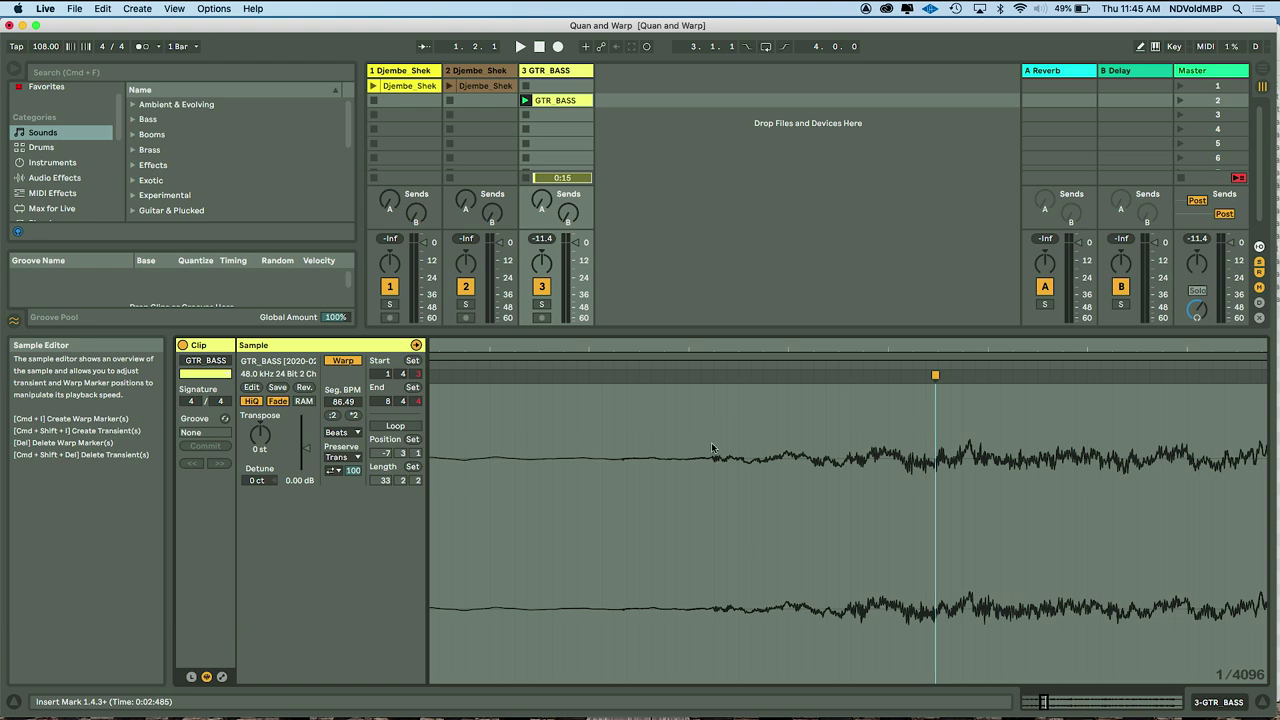
click(714, 459)
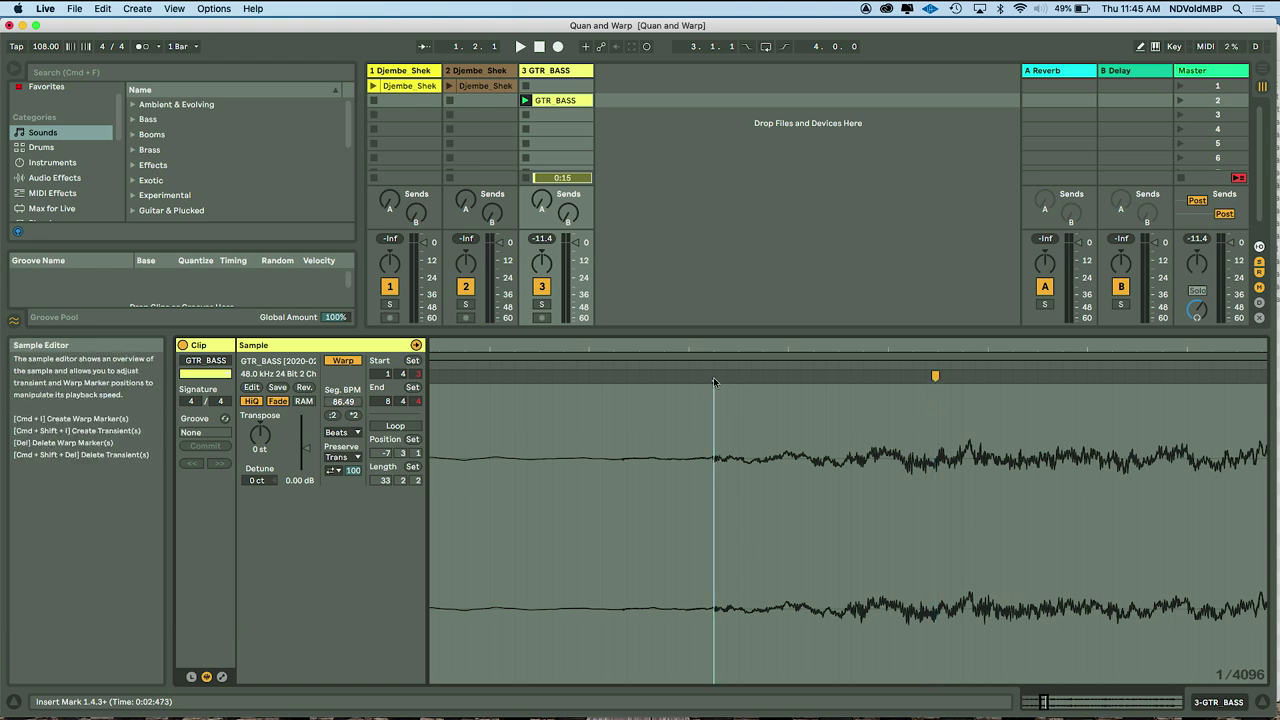
double_click(714, 376)
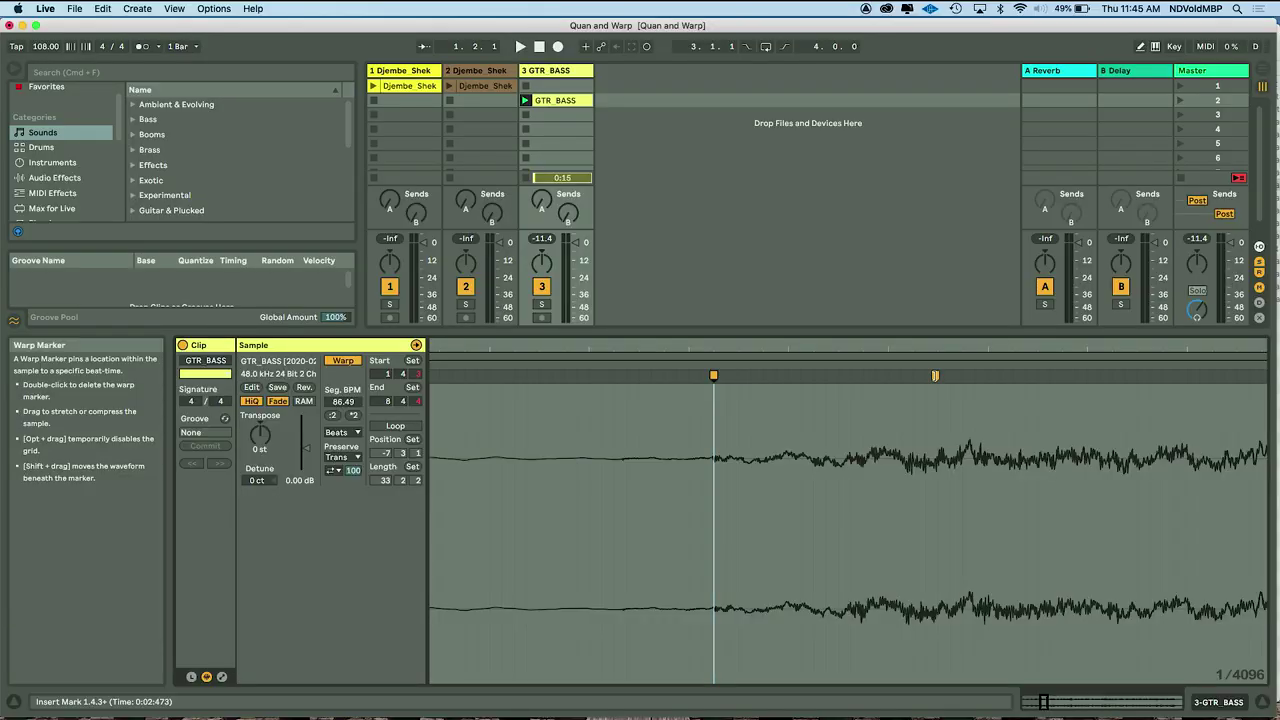
click(938, 447)
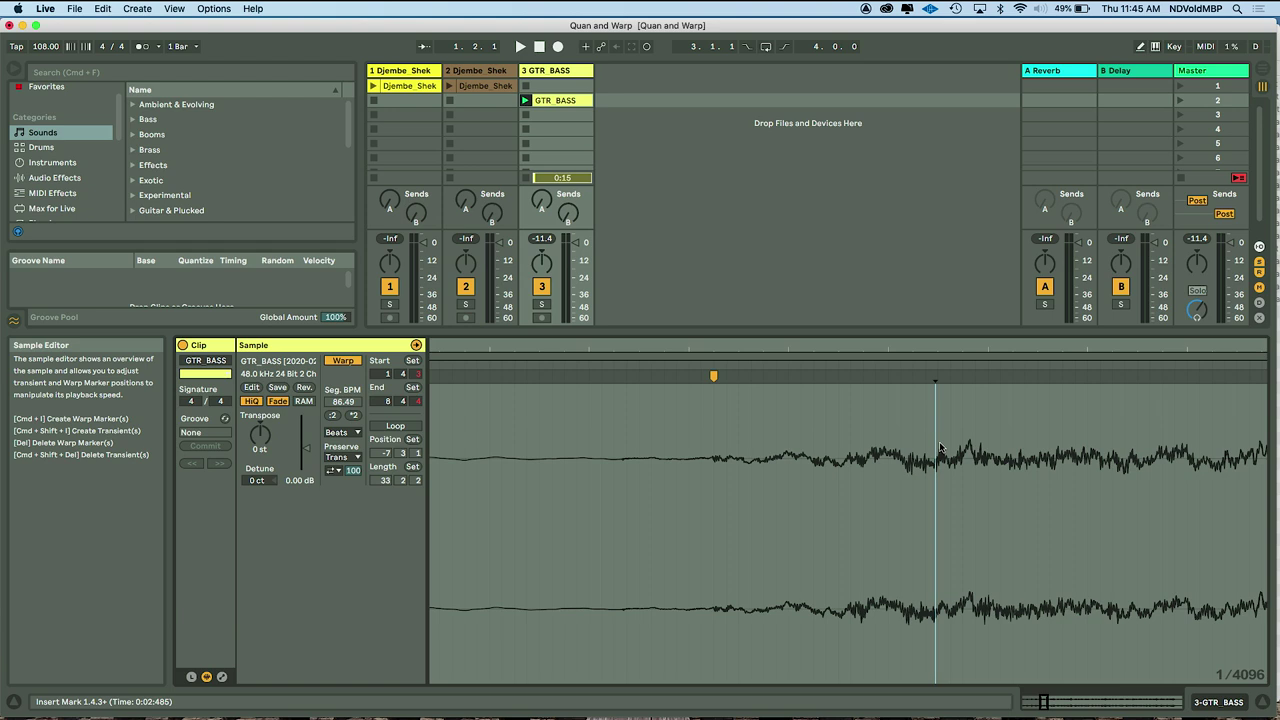
- Set 1.1.1 at the new onset warp marker and play the bass clip from its new start
click(713, 375)
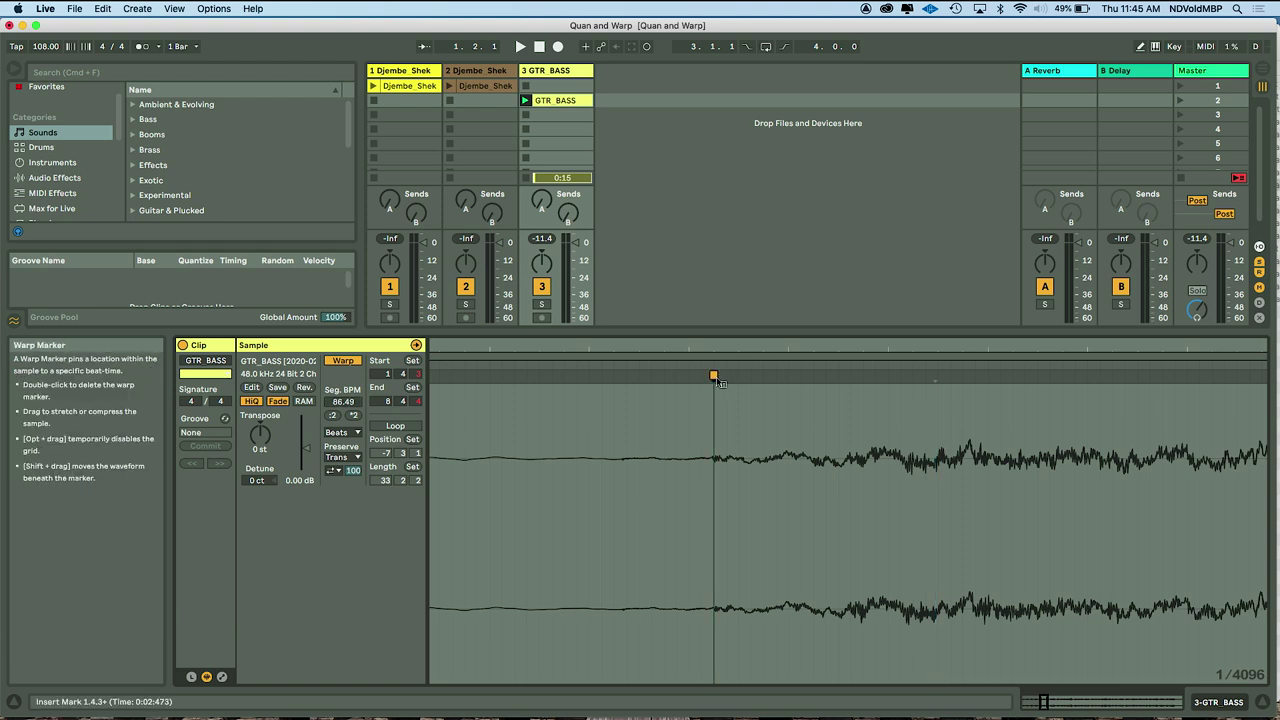
right_click(718, 379)
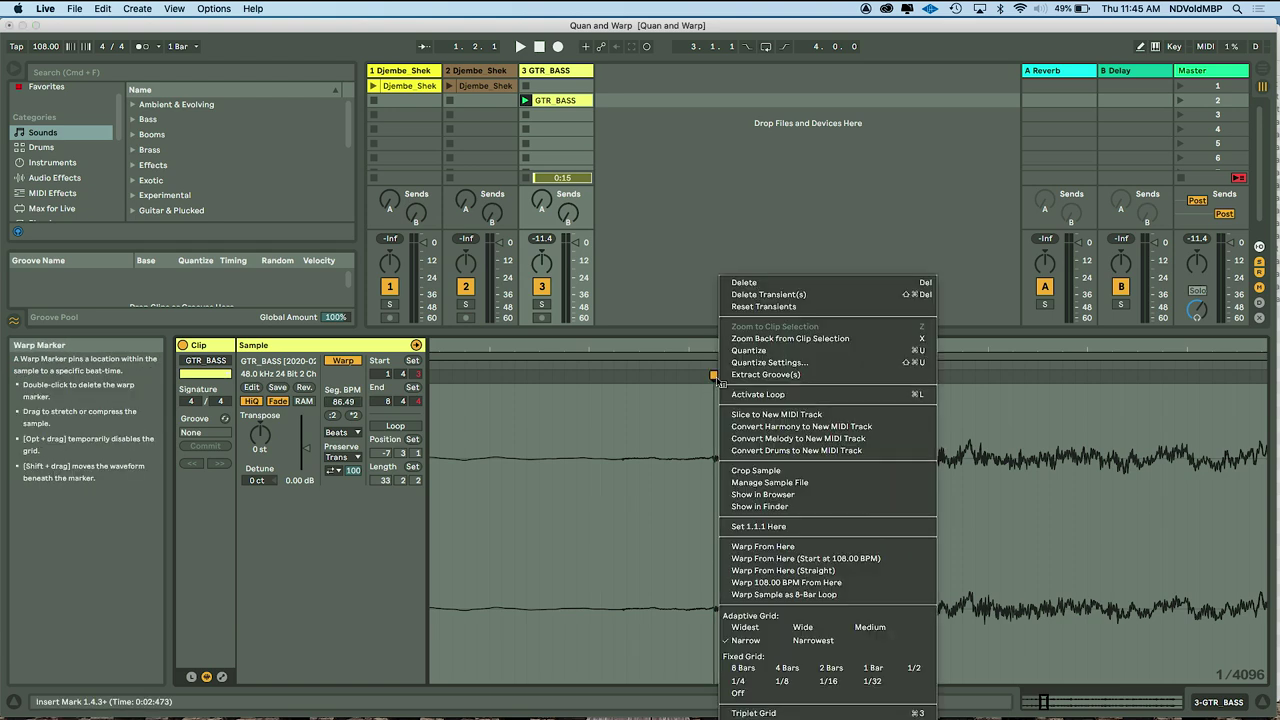
click(766, 526)
scroll(753, 535, down, 10)
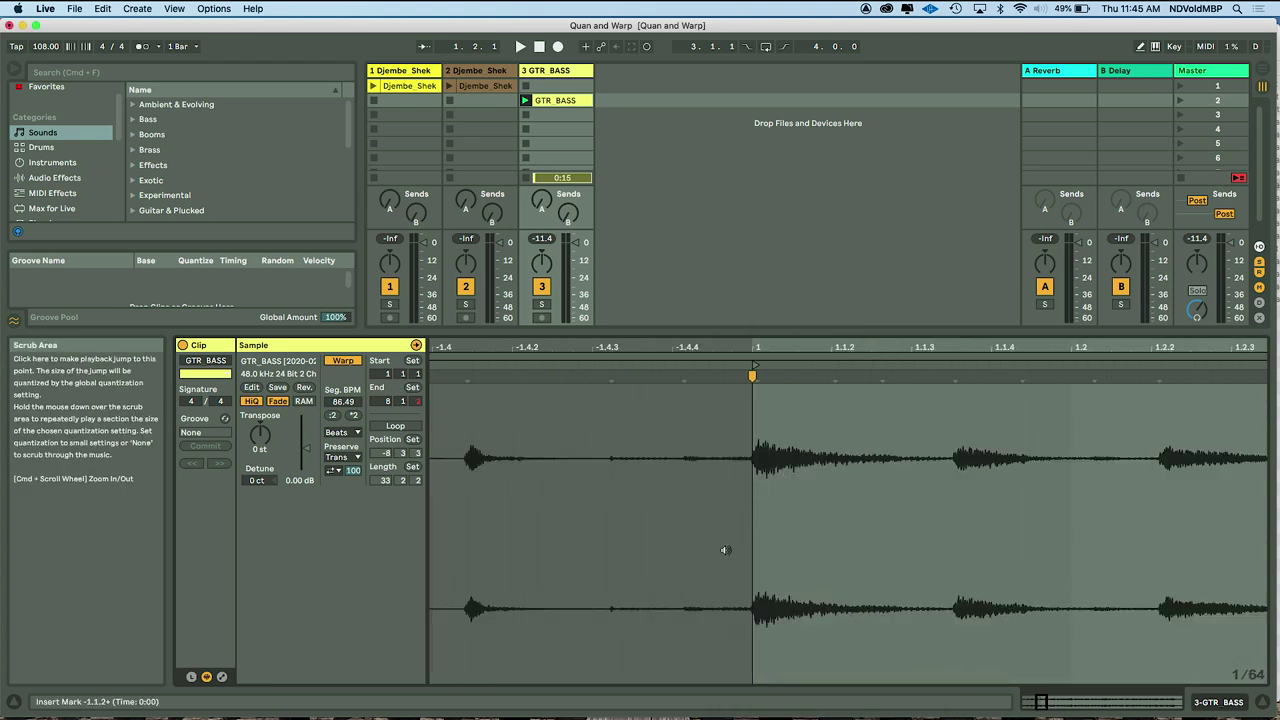
scroll(726, 550, down, 5)
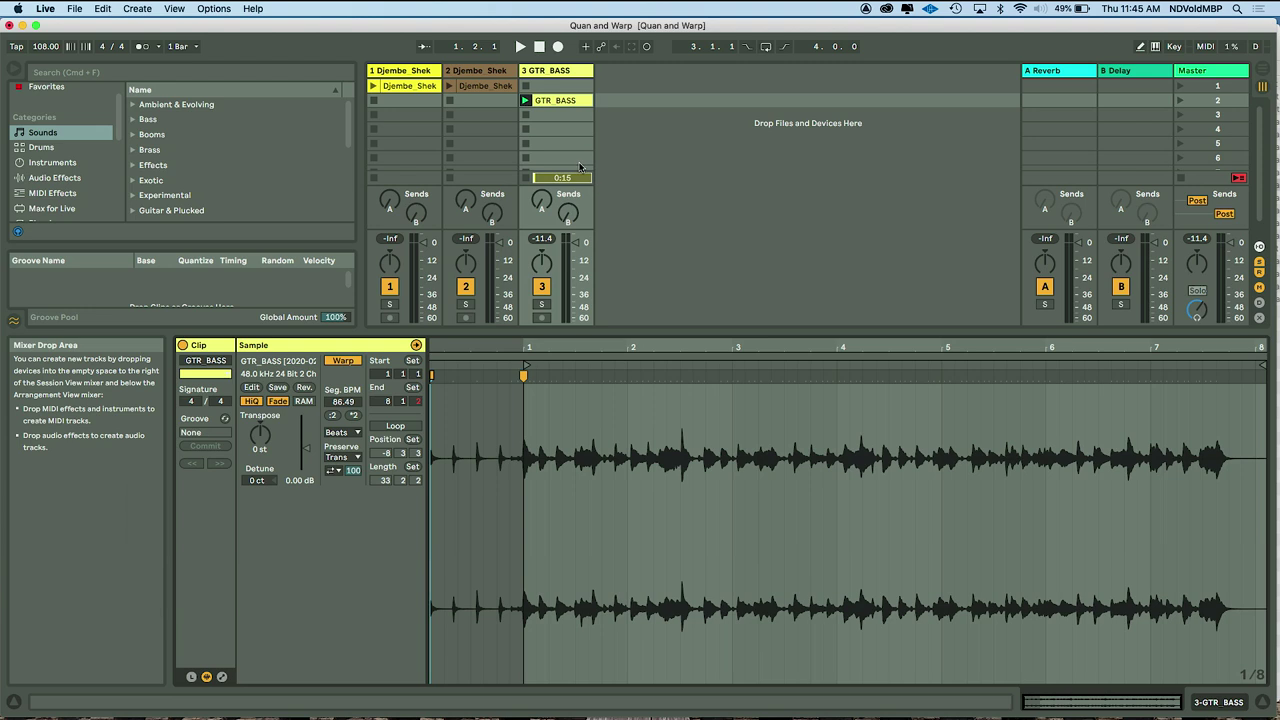
click(525, 101)
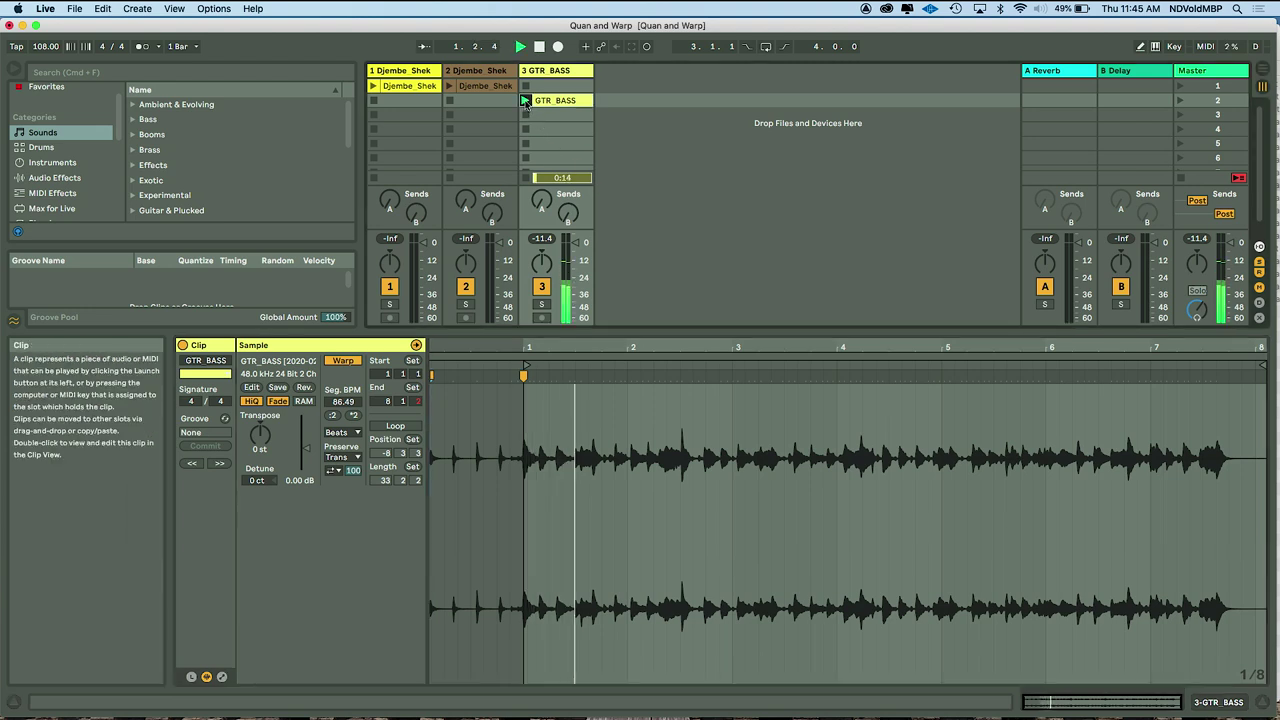
- Set the bass clip's segment BPM to 108
click(341, 401)
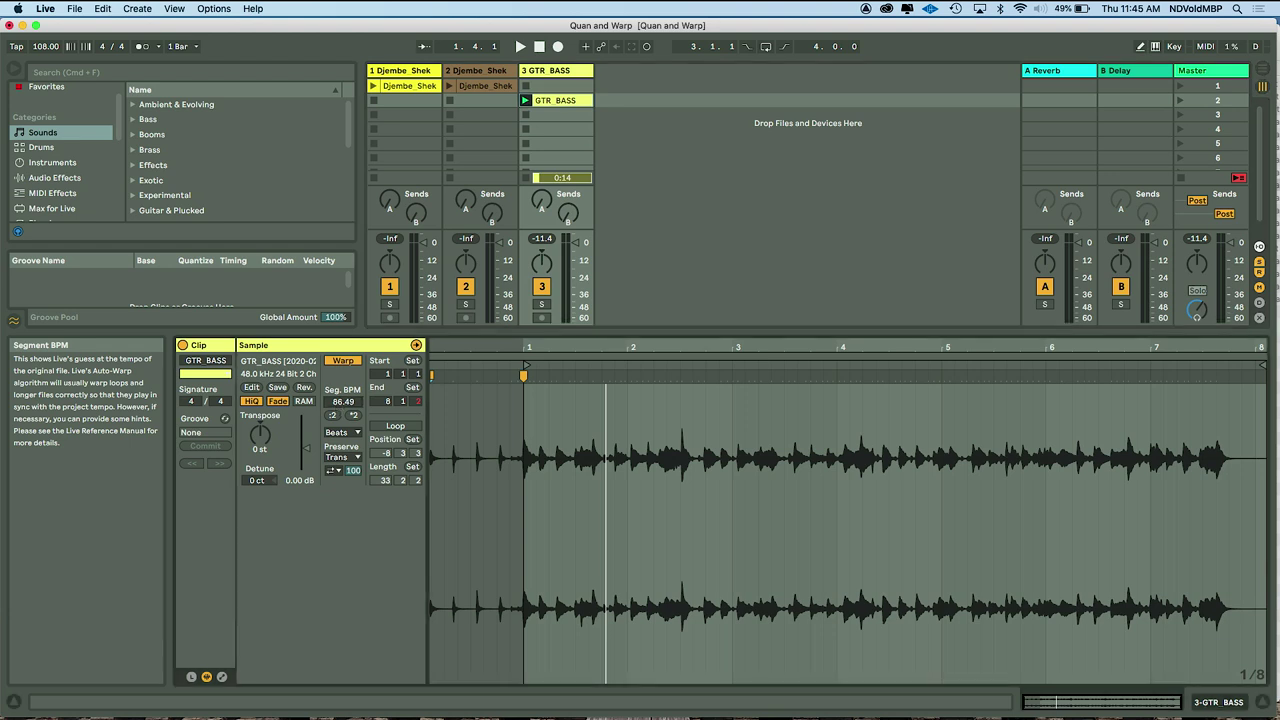
text(130)
key(Return)
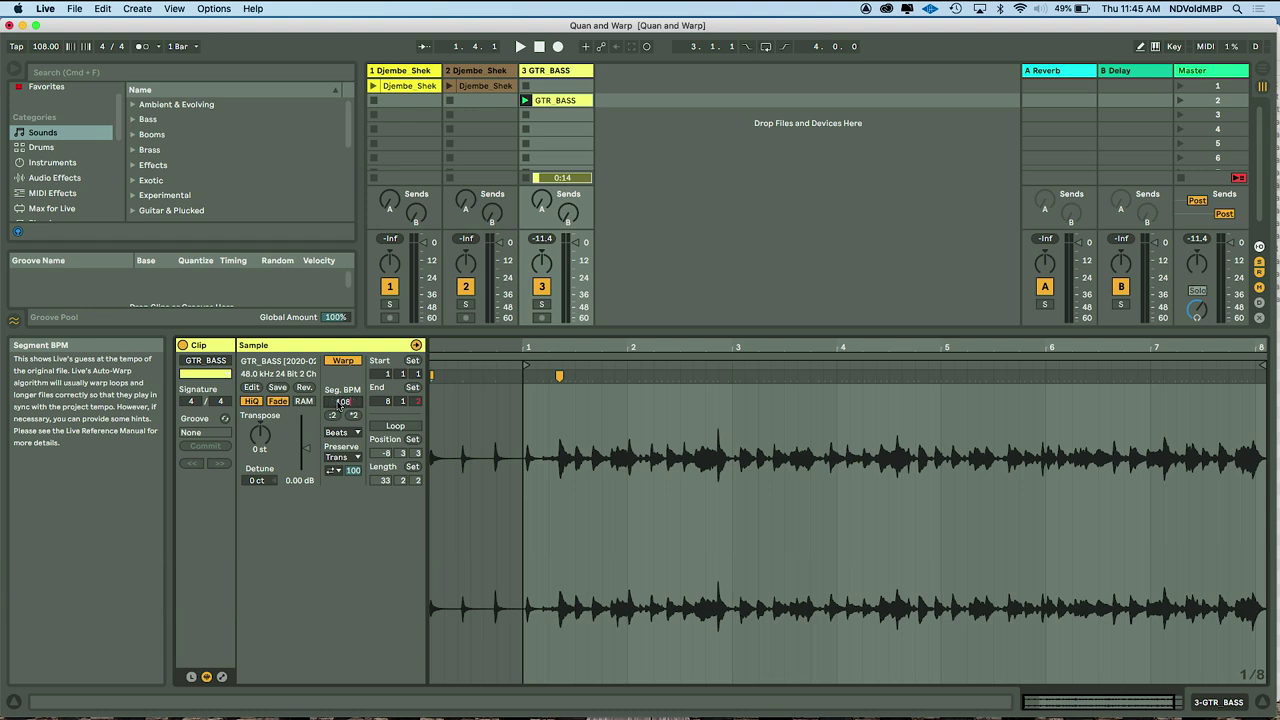
key(Return)
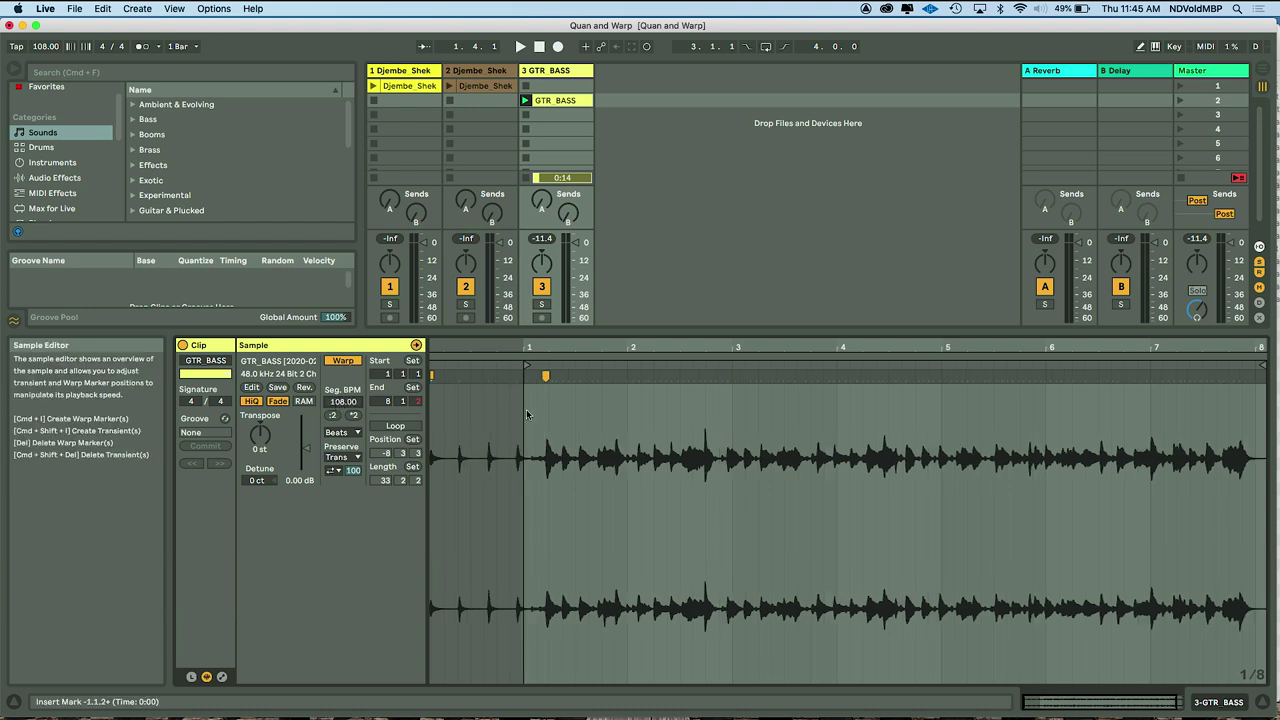
- Move the clip's start marker exactly onto the warp marker at the onset of the first strong hit
drag(527, 365, 548, 365)
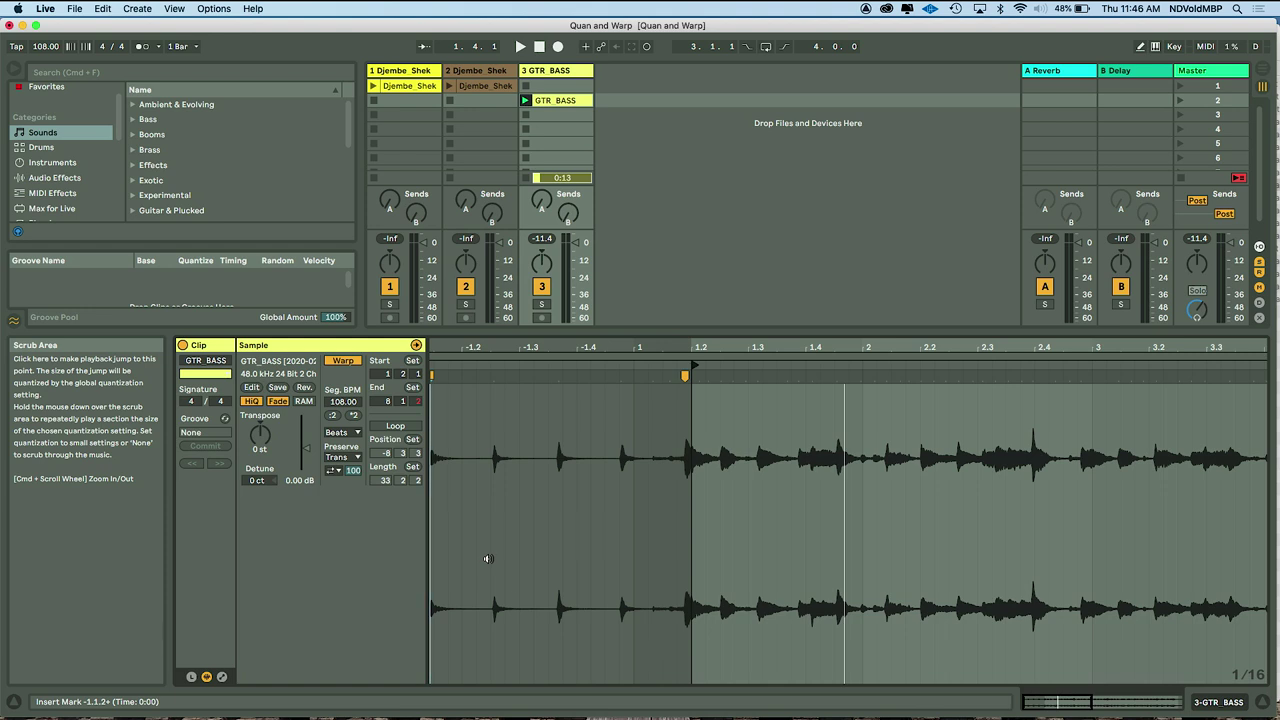
scroll(519, 586, up, 2)
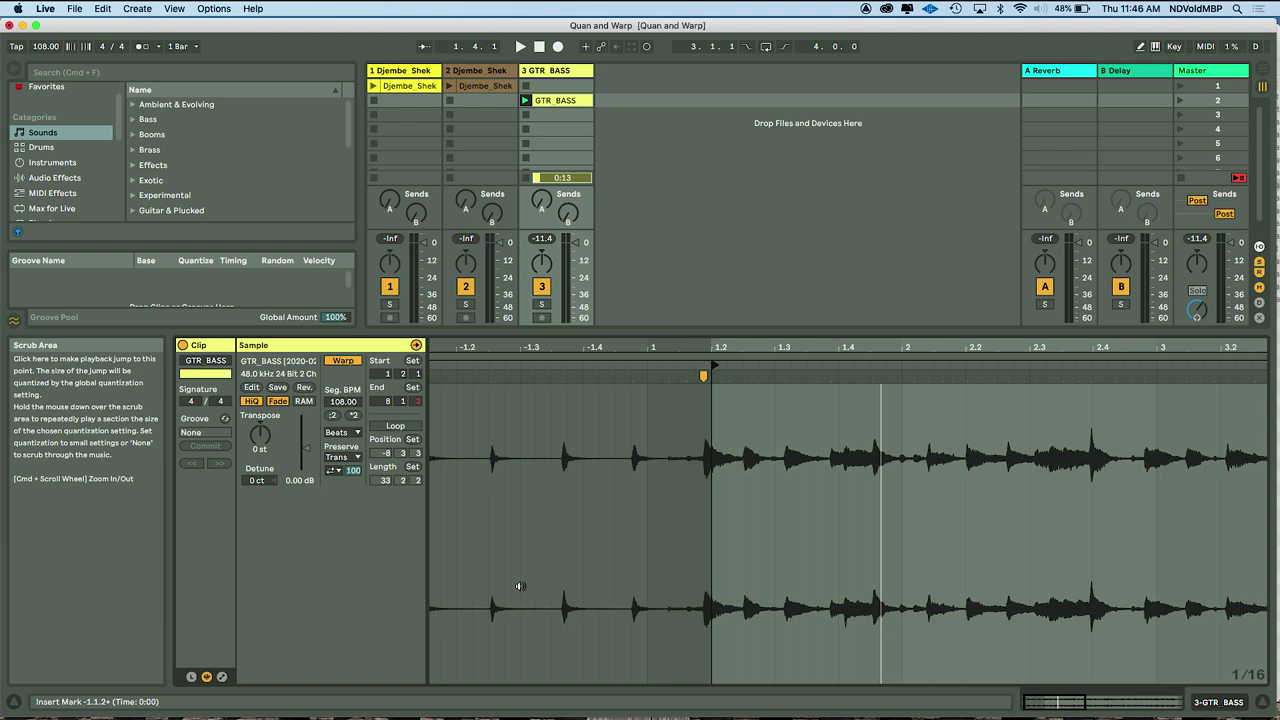
scroll(687, 548, up, 4)
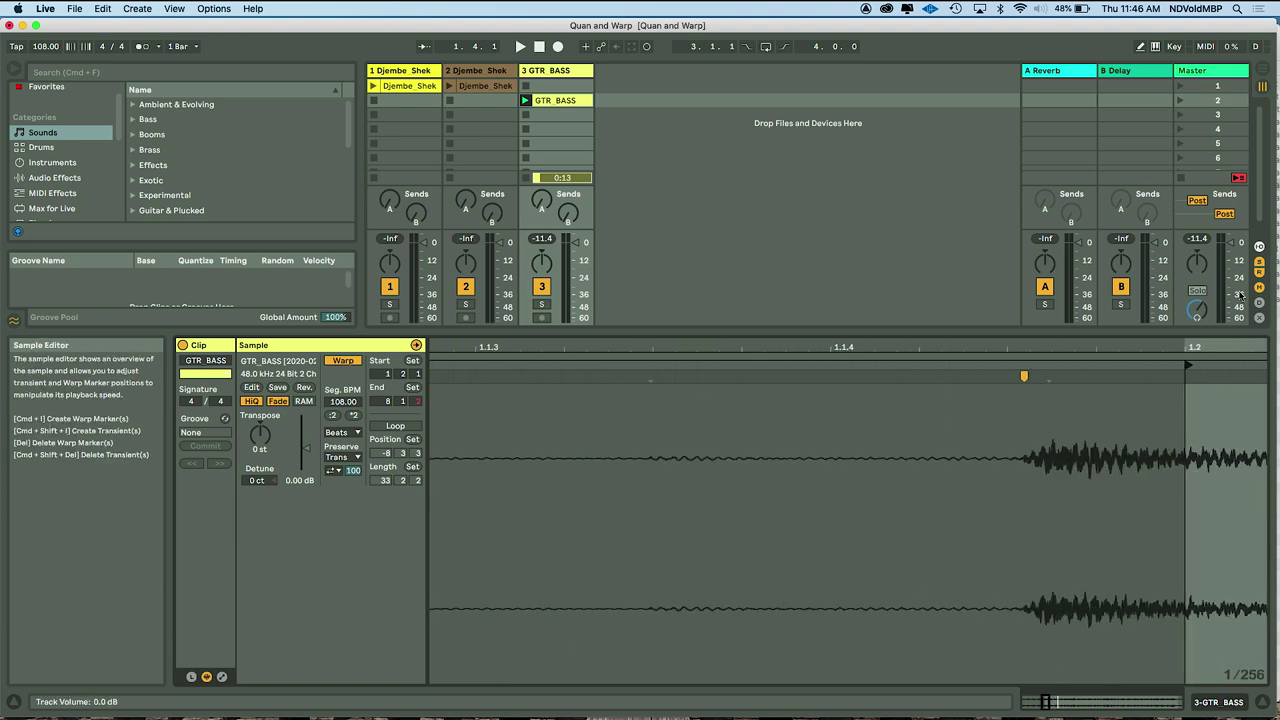
drag(1188, 366, 1030, 372)
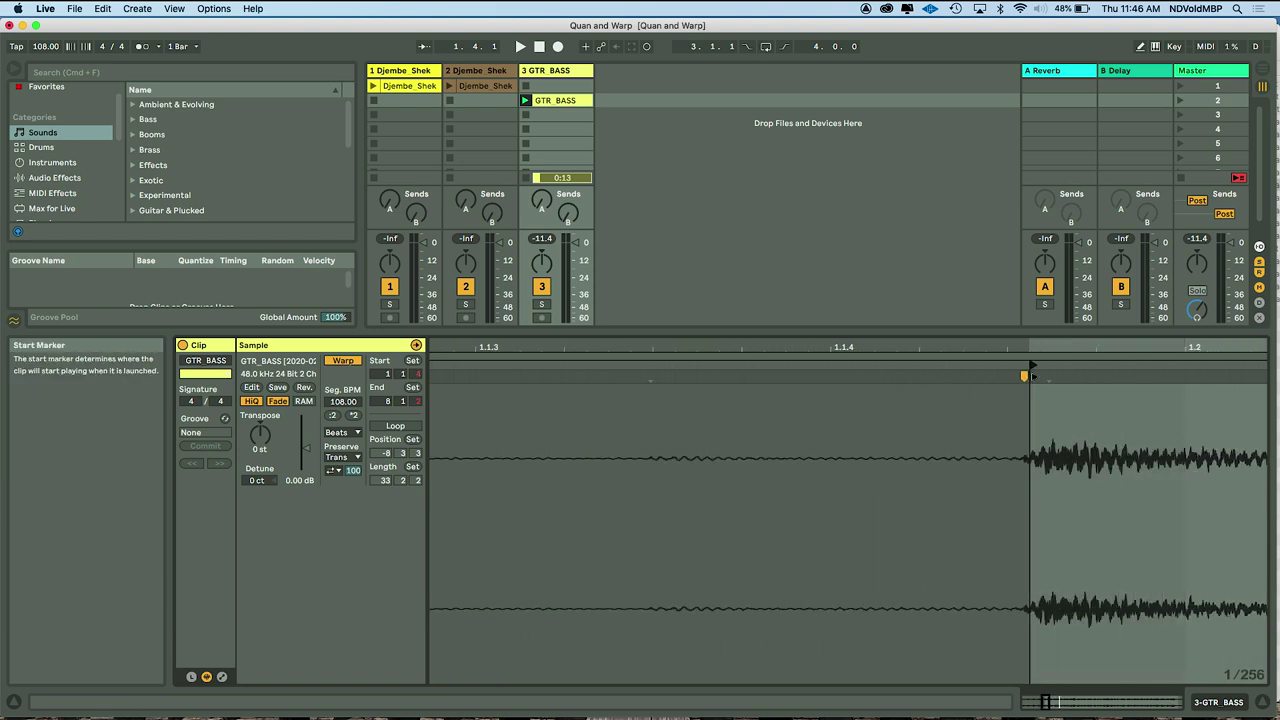
scroll(1020, 443, up, 3)
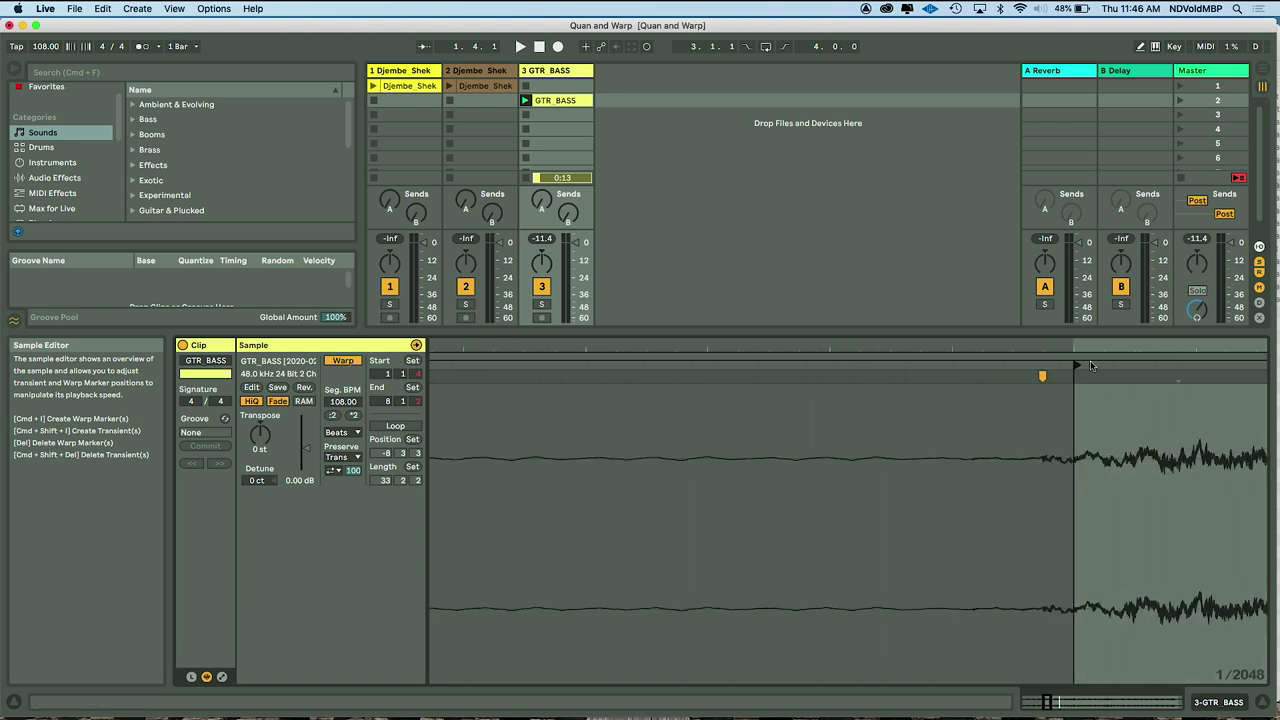
drag(1075, 366, 1042, 368)
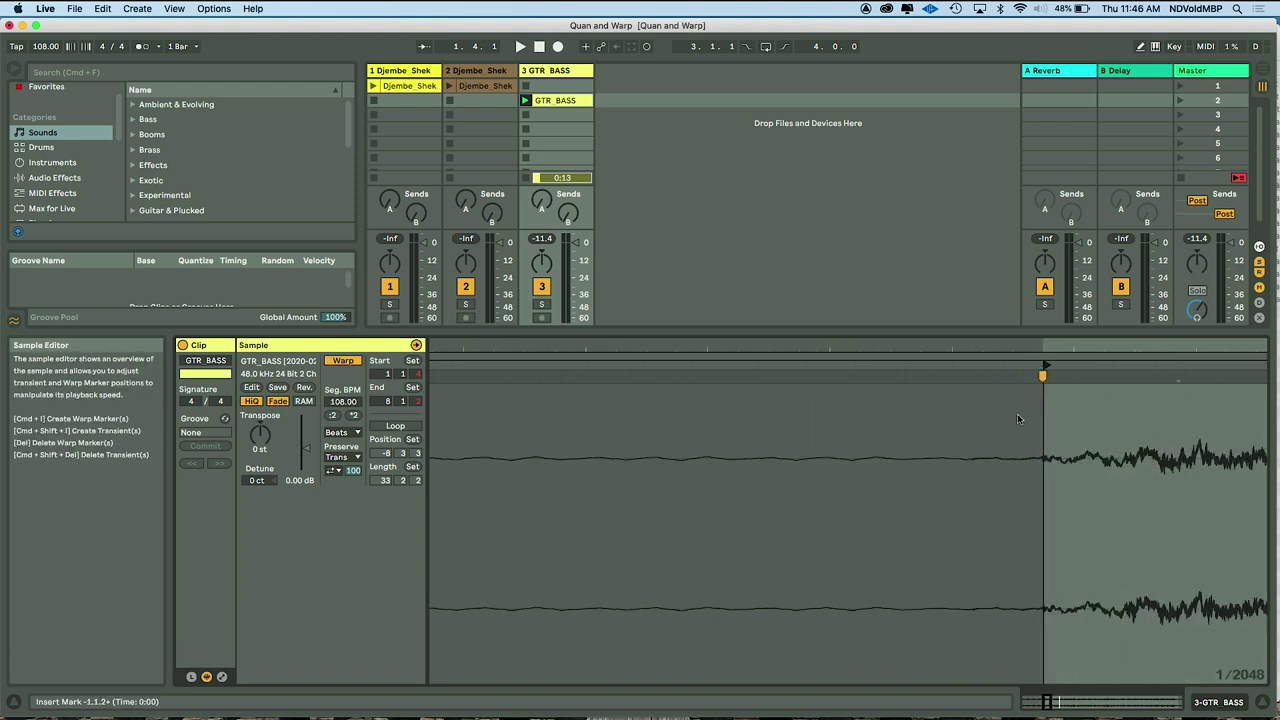
- Crop the bass sample to the region between the start and end markers
scroll(1018, 418, down, 10)
scroll(1018, 420, down, 2)
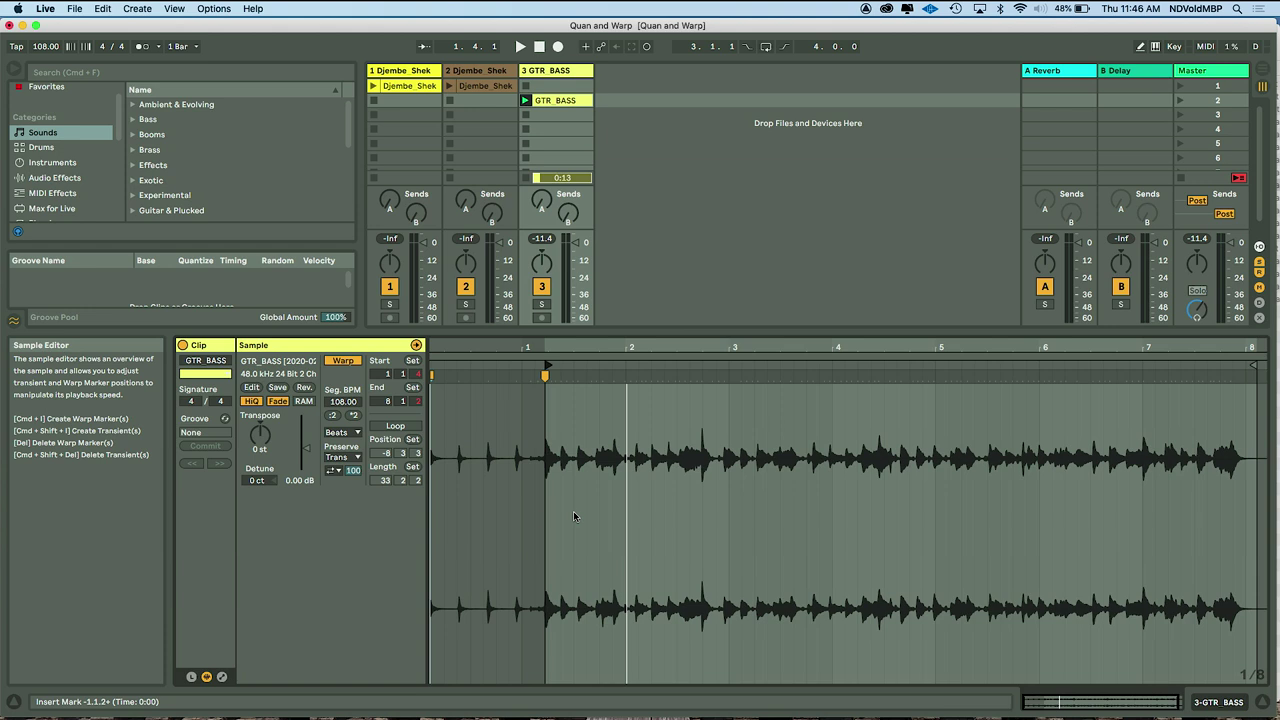
right_click(500, 535)
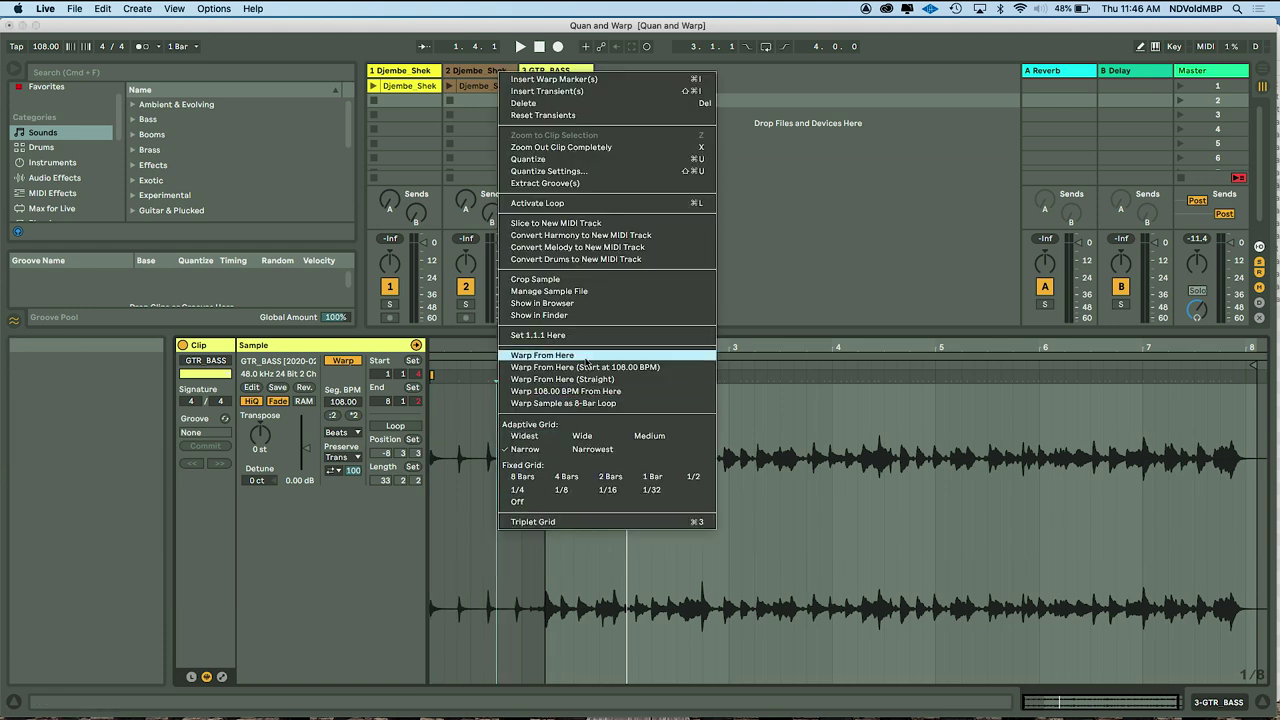
click(587, 281)
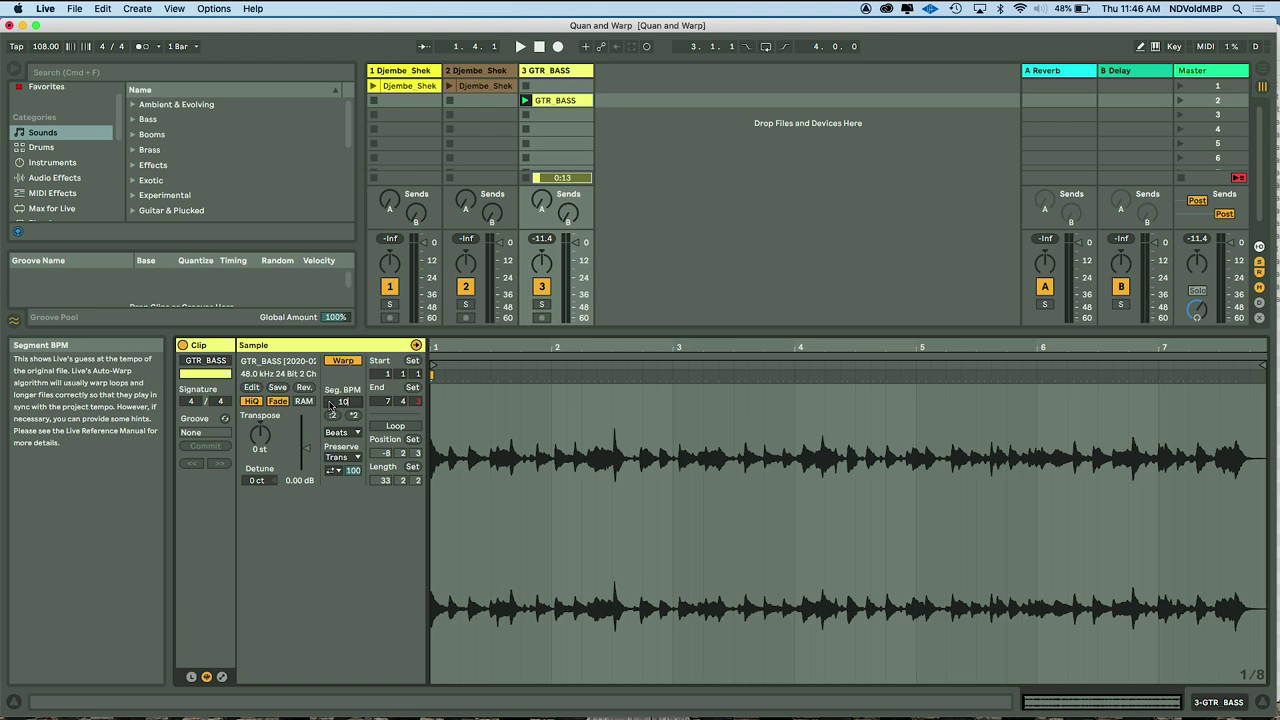
- Set the cropped clip's segment BPM to 108 and play it with the metronome on
key(Return)
key(space)
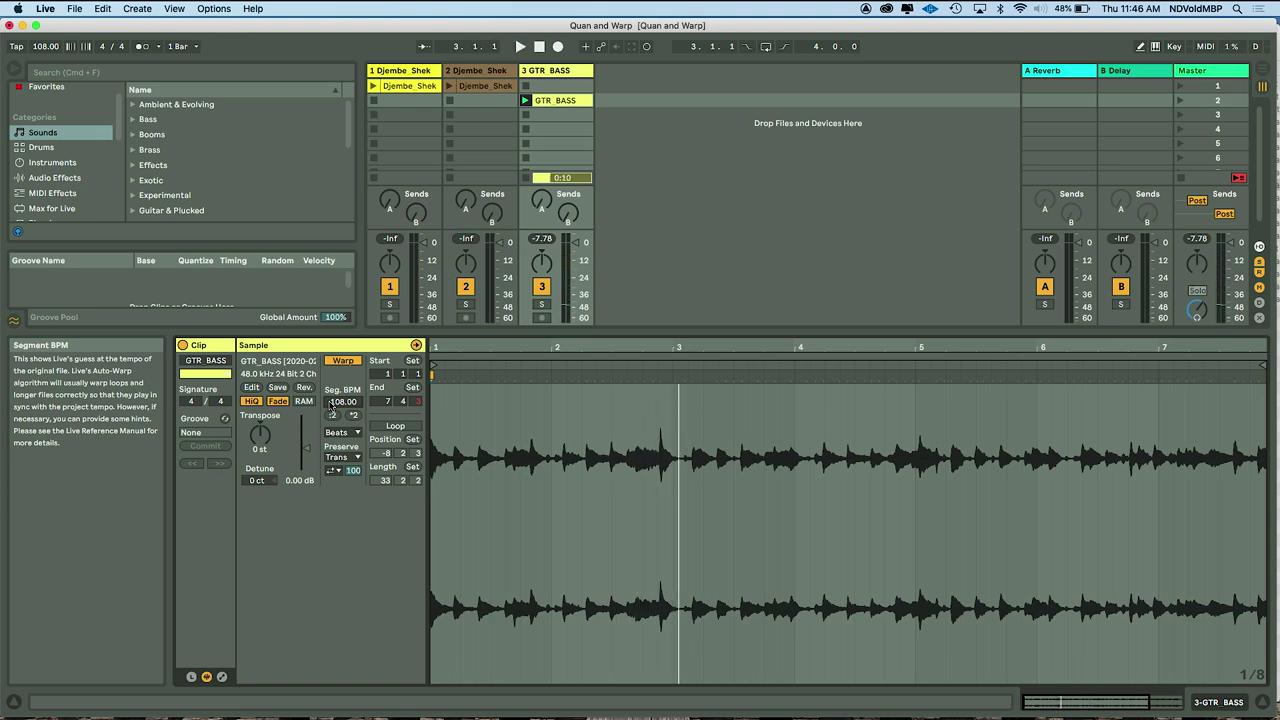
click(136, 47)
key(space)
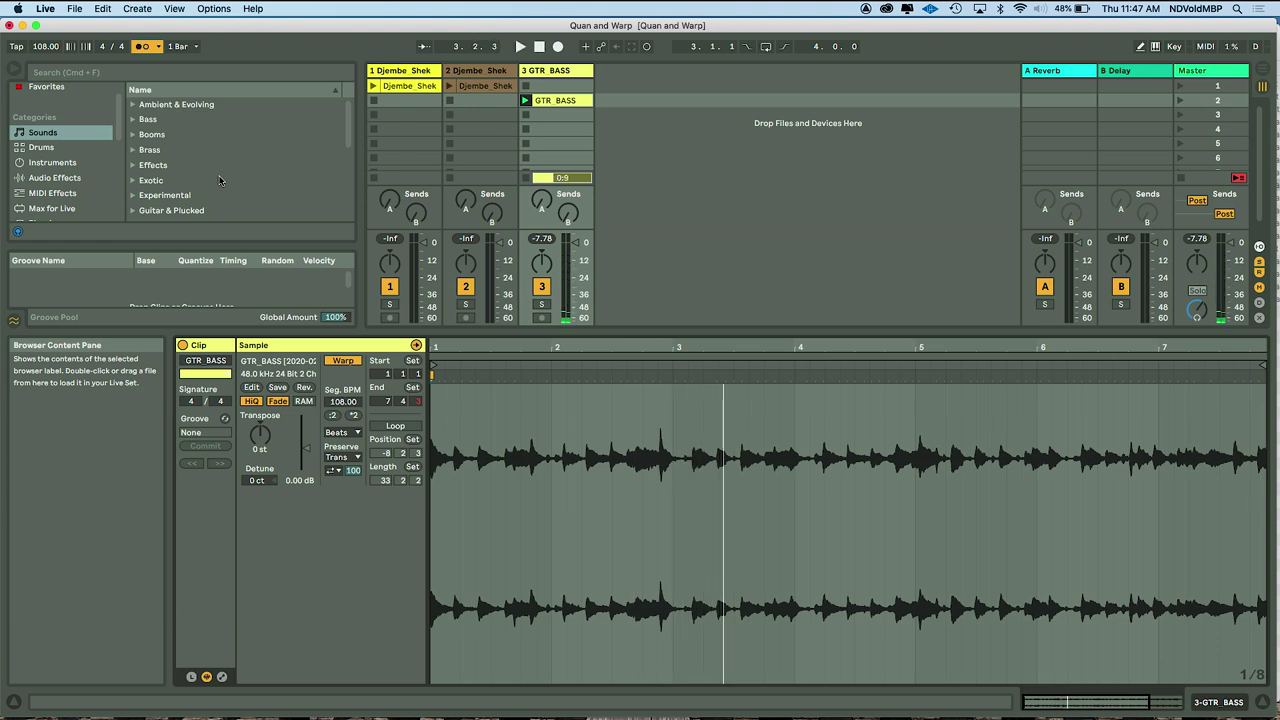
- Change the bass clip's warp mode to Texture
mouse_move(476, 380)
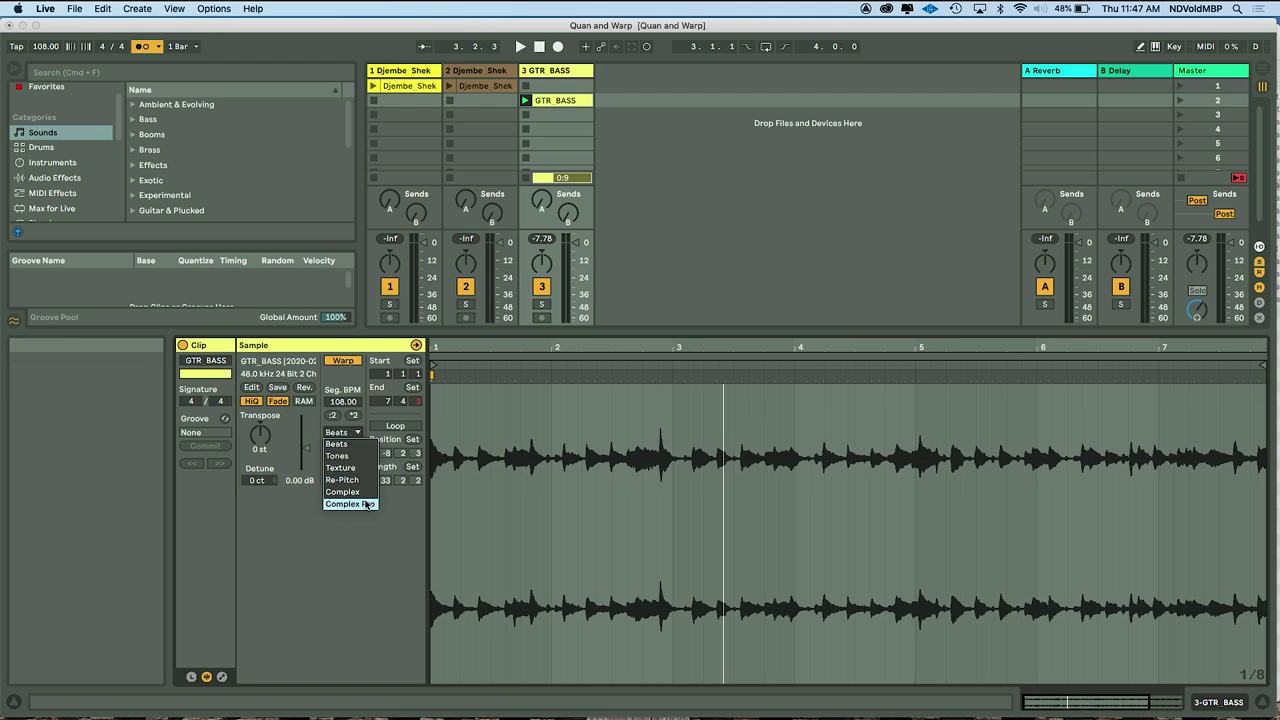
click(350, 468)
click(352, 432)
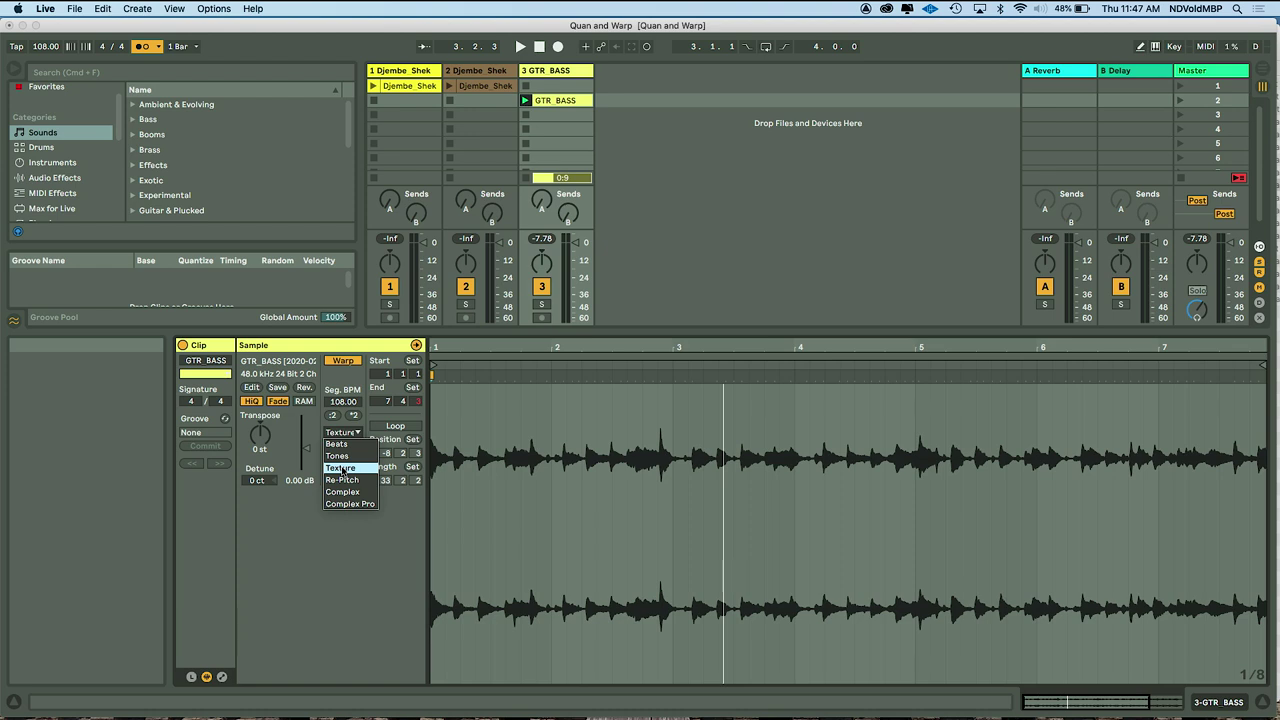
click(342, 468)
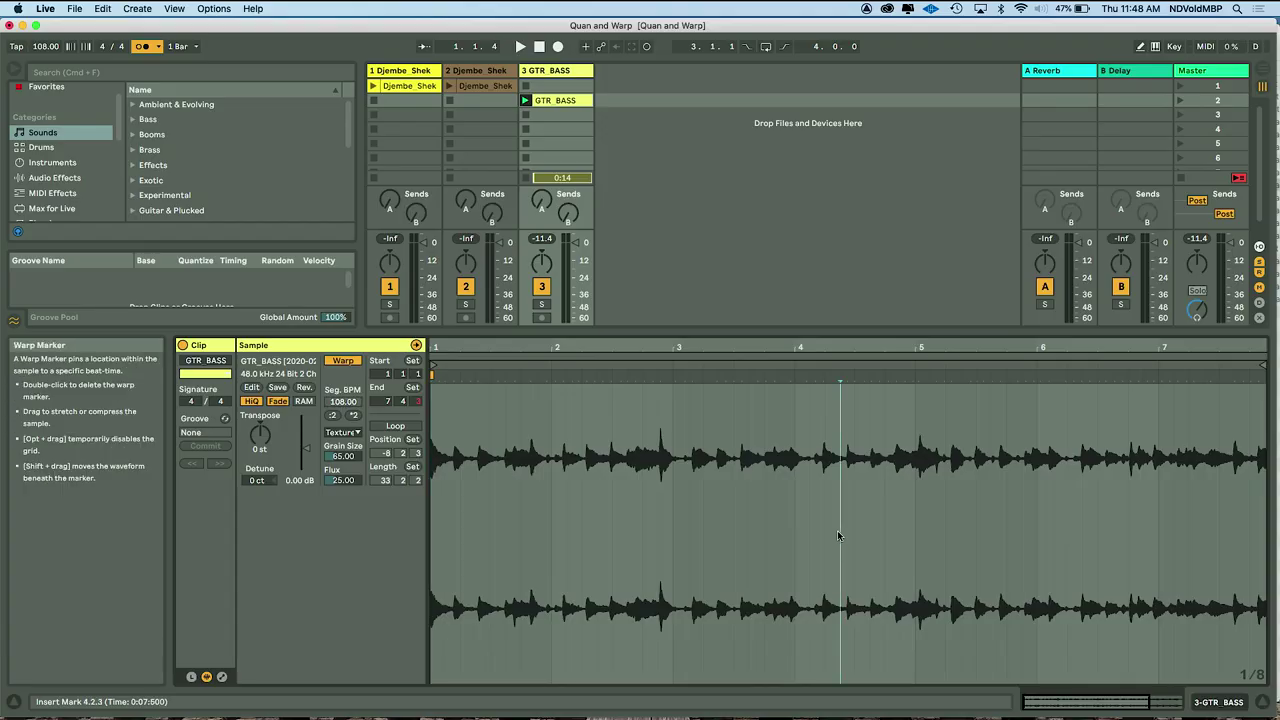
- Try to quantize the entire bass clip
key(super+a)
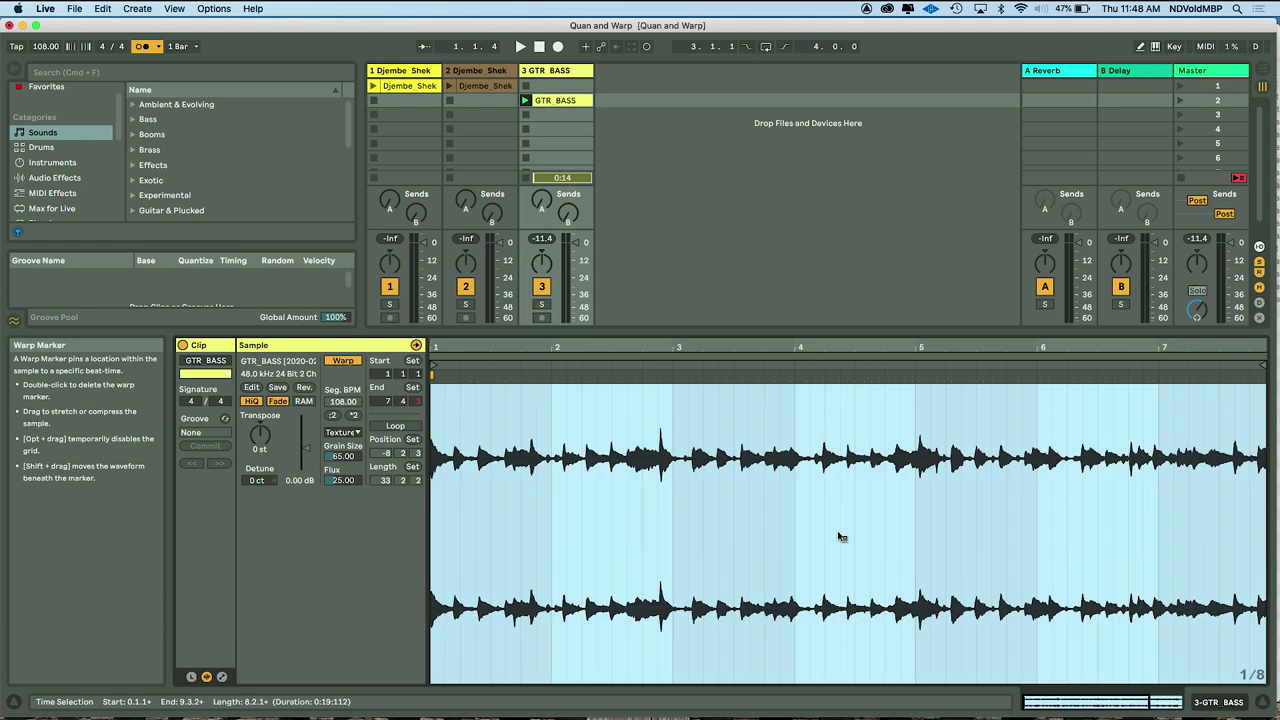
right_click(838, 536)
click(918, 160)
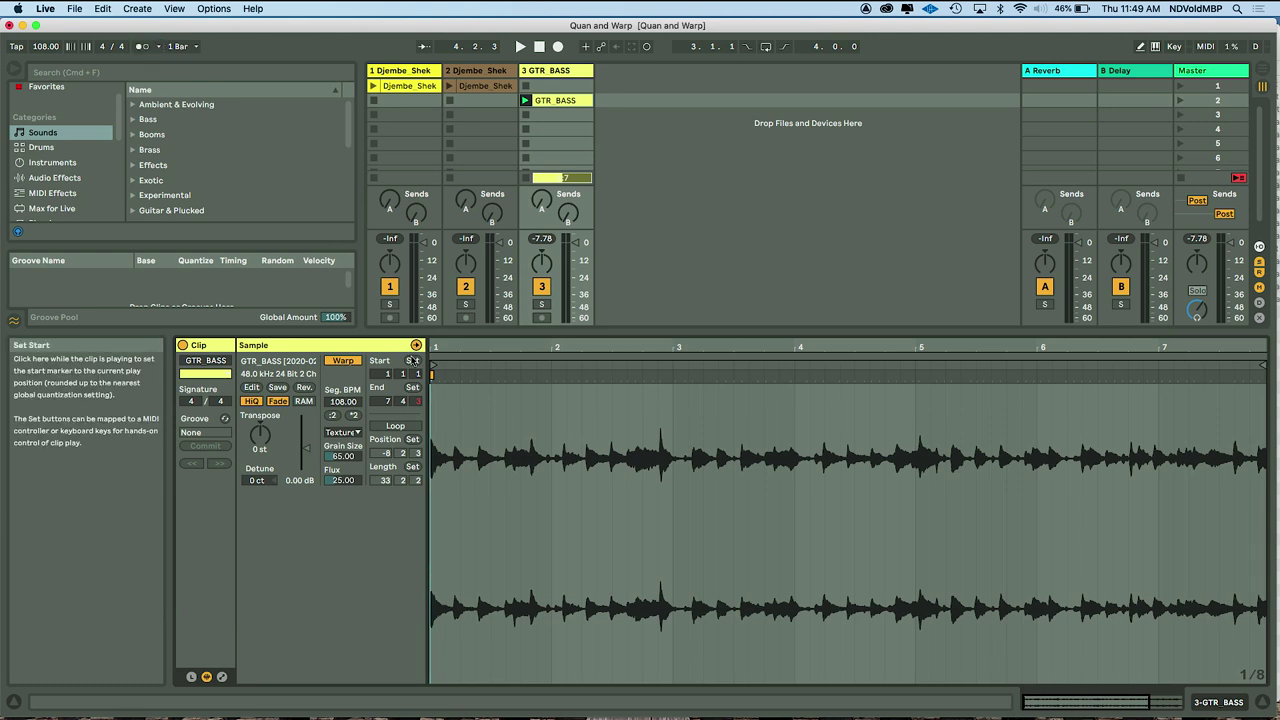
- Play the clip, insert a warp marker on the hit just after 2.1.2, at 0:02:446, and play it again
key(space)
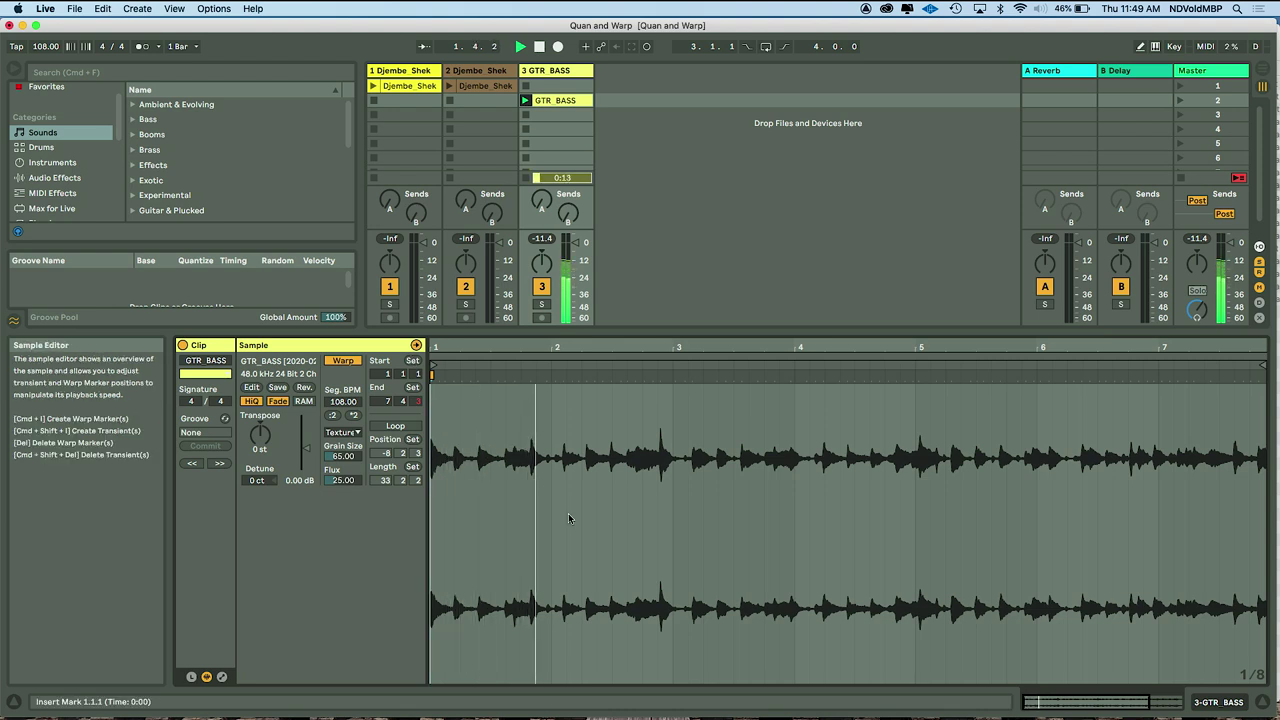
scroll(568, 518, up, 3)
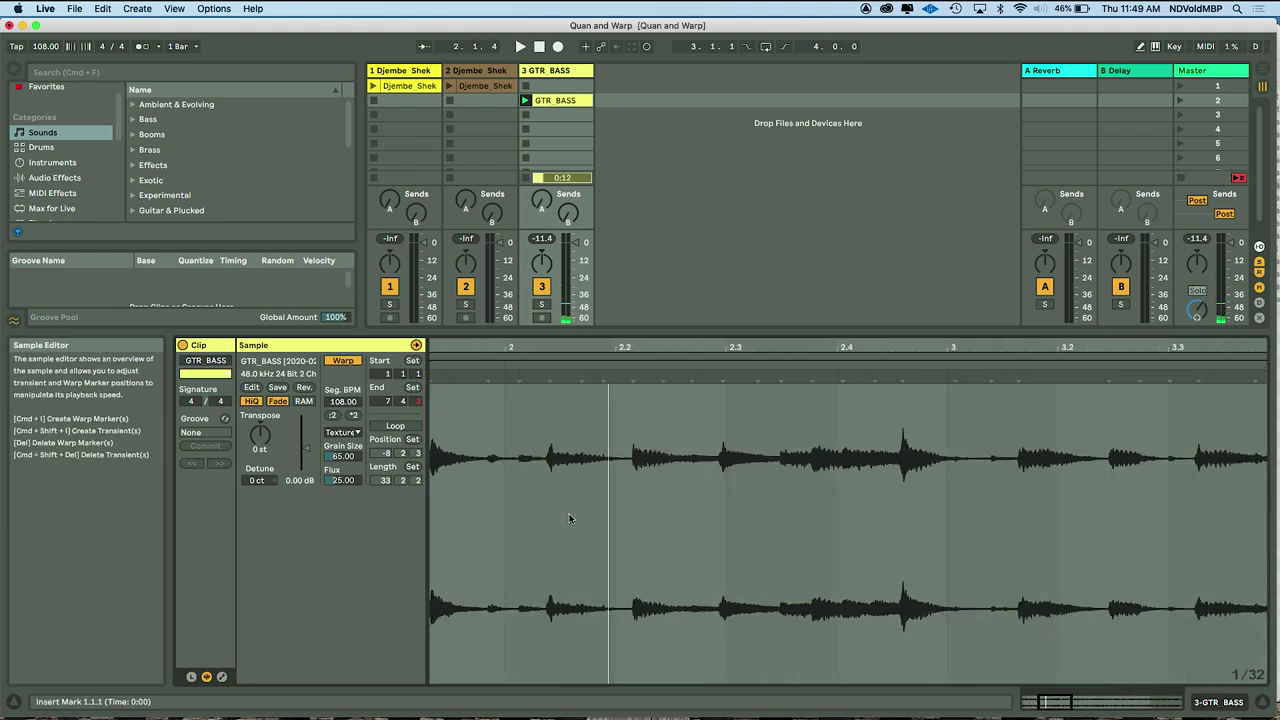
double_click(549, 390)
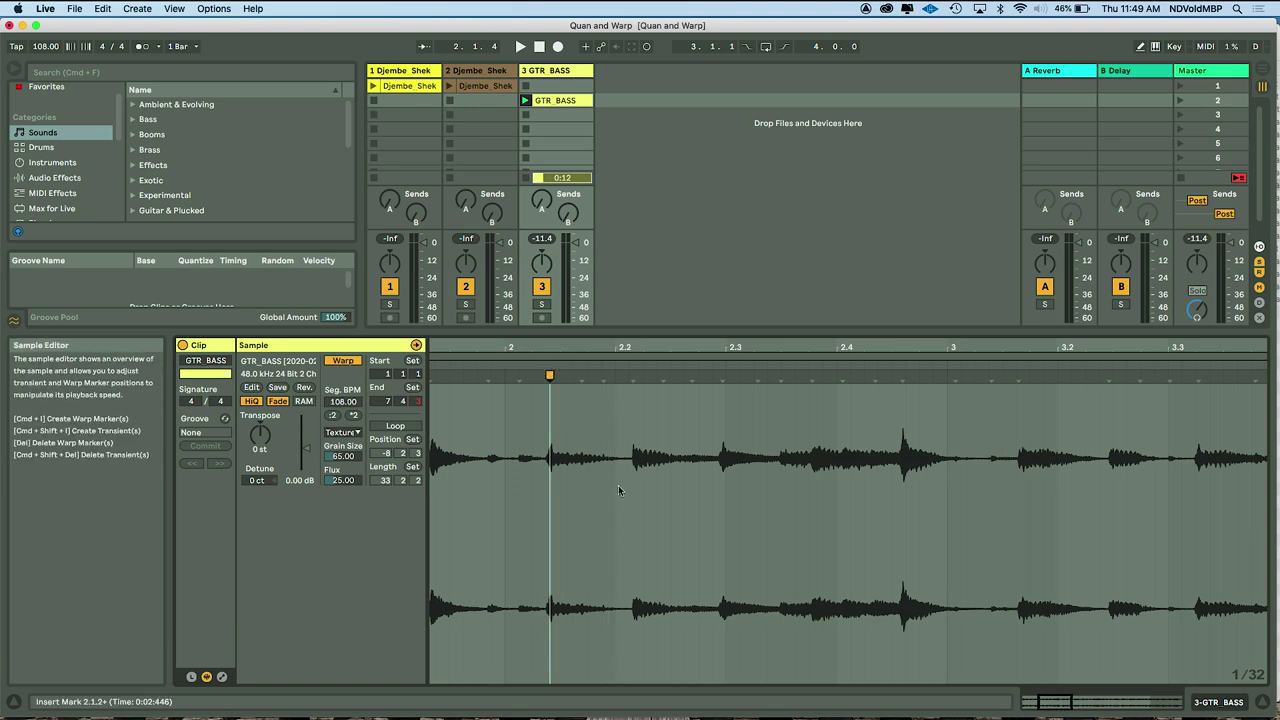
scroll(618, 485, down, 3)
key(space)
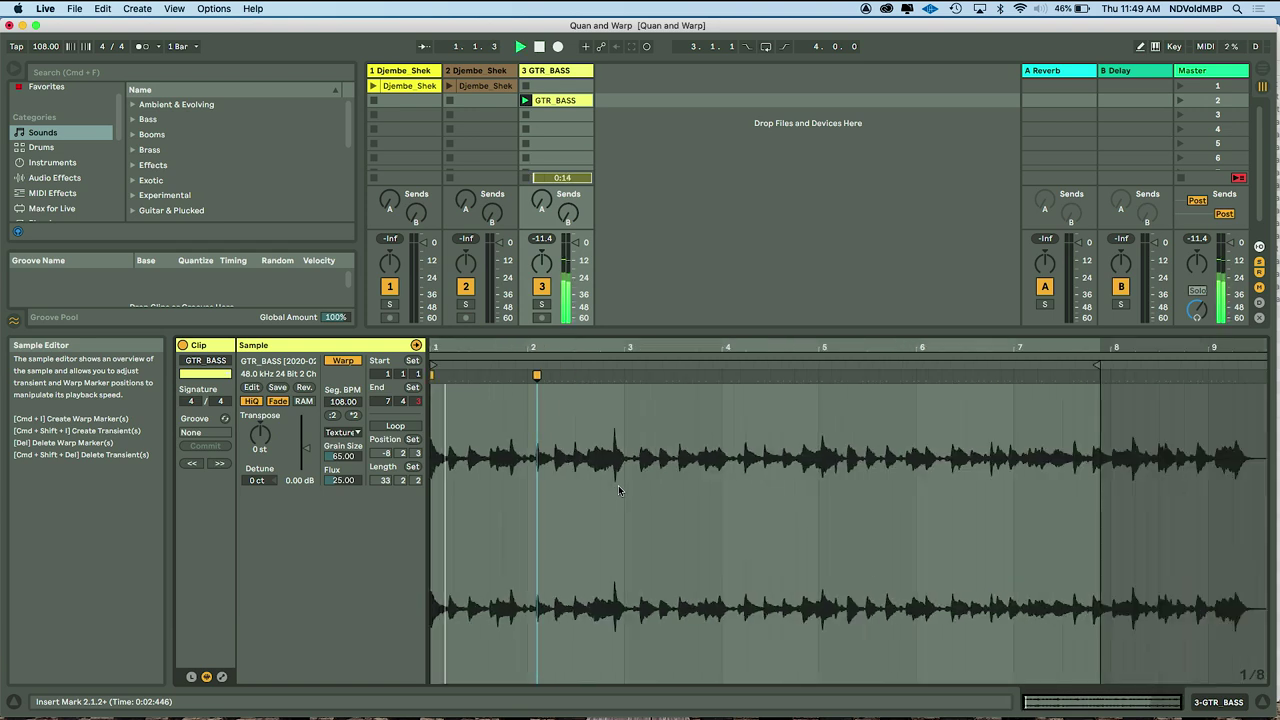
- Insert a warp marker on the bass hit just after 3.1.3, at 0:04:802, and play the clip around it
scroll(618, 489, up, 2)
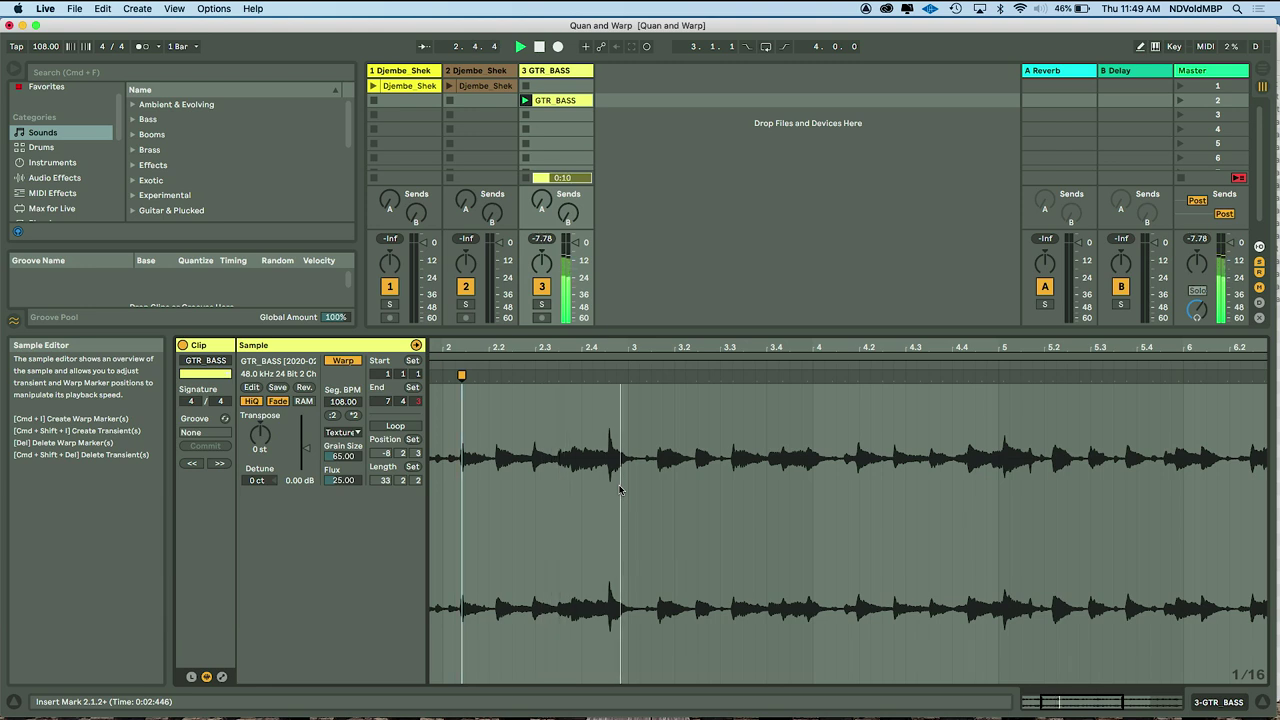
double_click(657, 376)
click(657, 362)
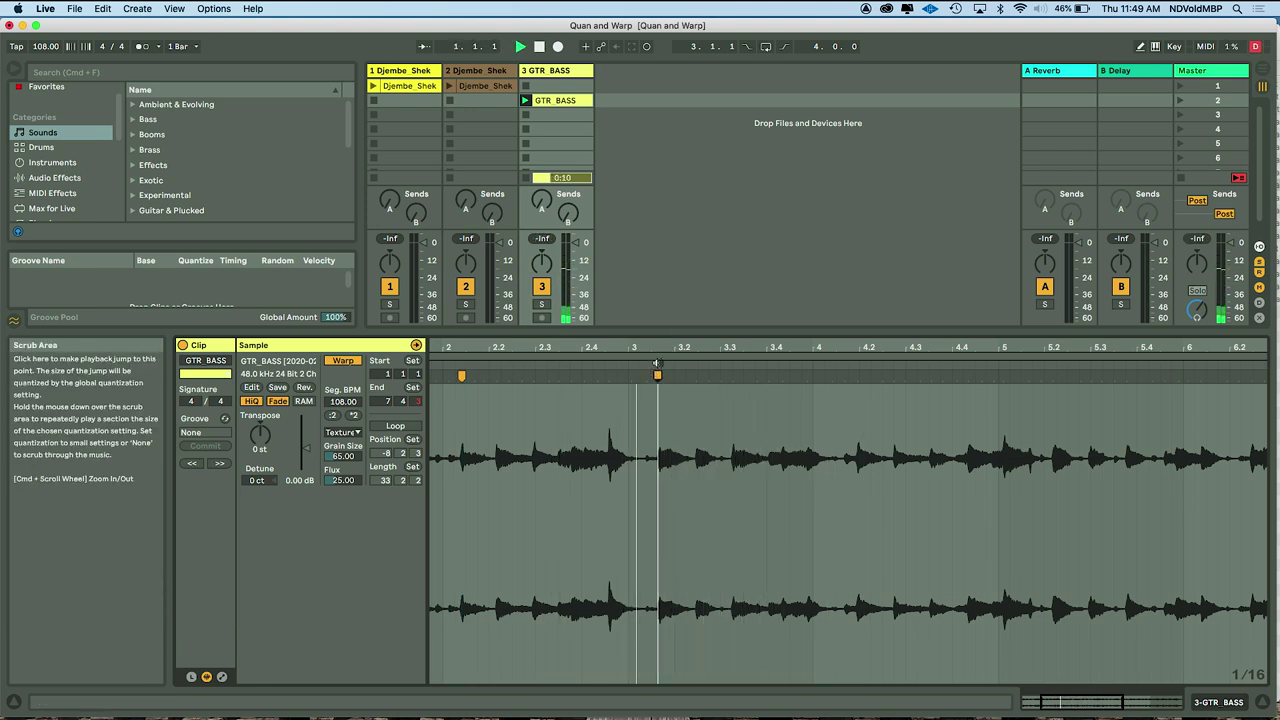
click(477, 364)
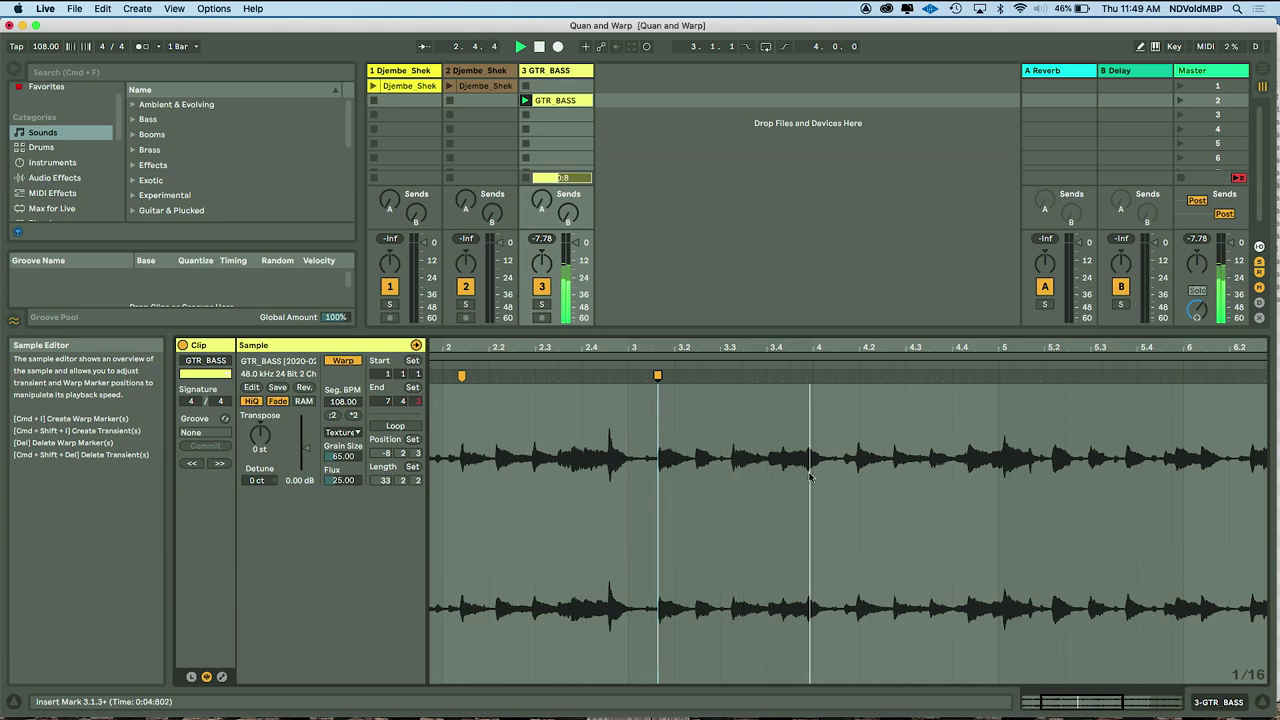
key(space)
- Insert warp markers on the hits at 0:07:201, 0:09:544 and 0:11:933, checking them with playback
double_click(857, 376)
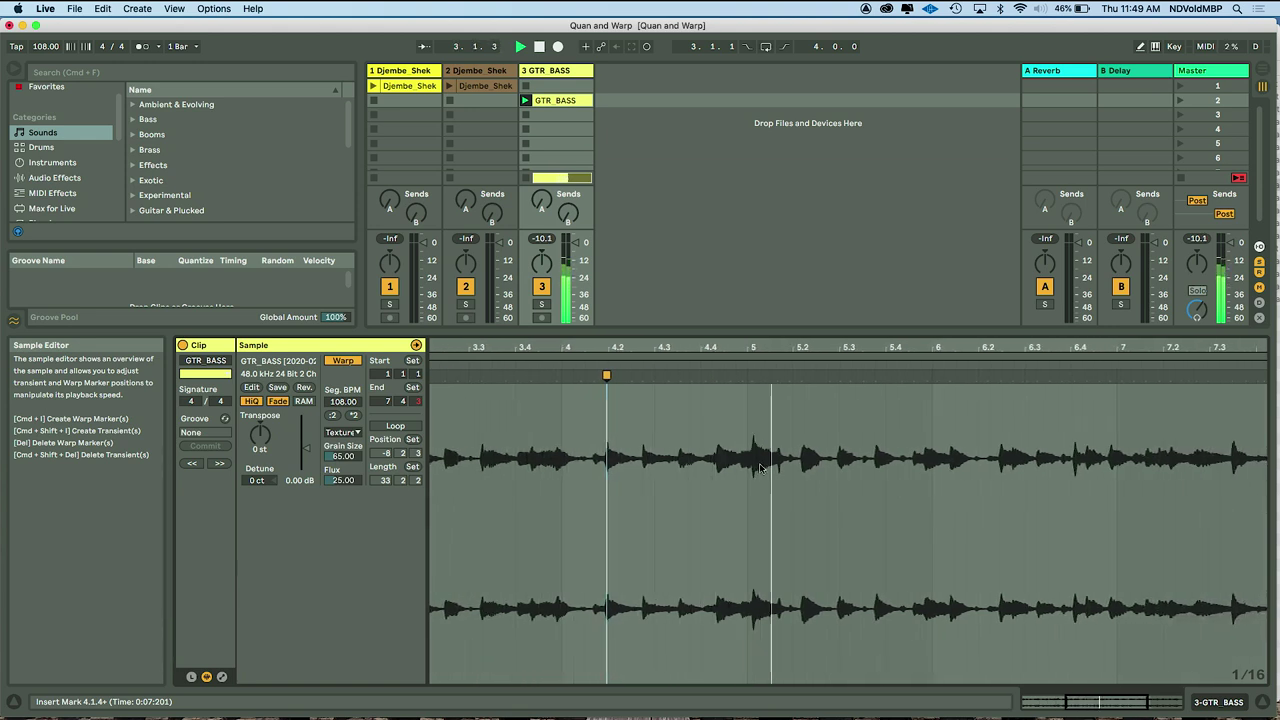
double_click(800, 377)
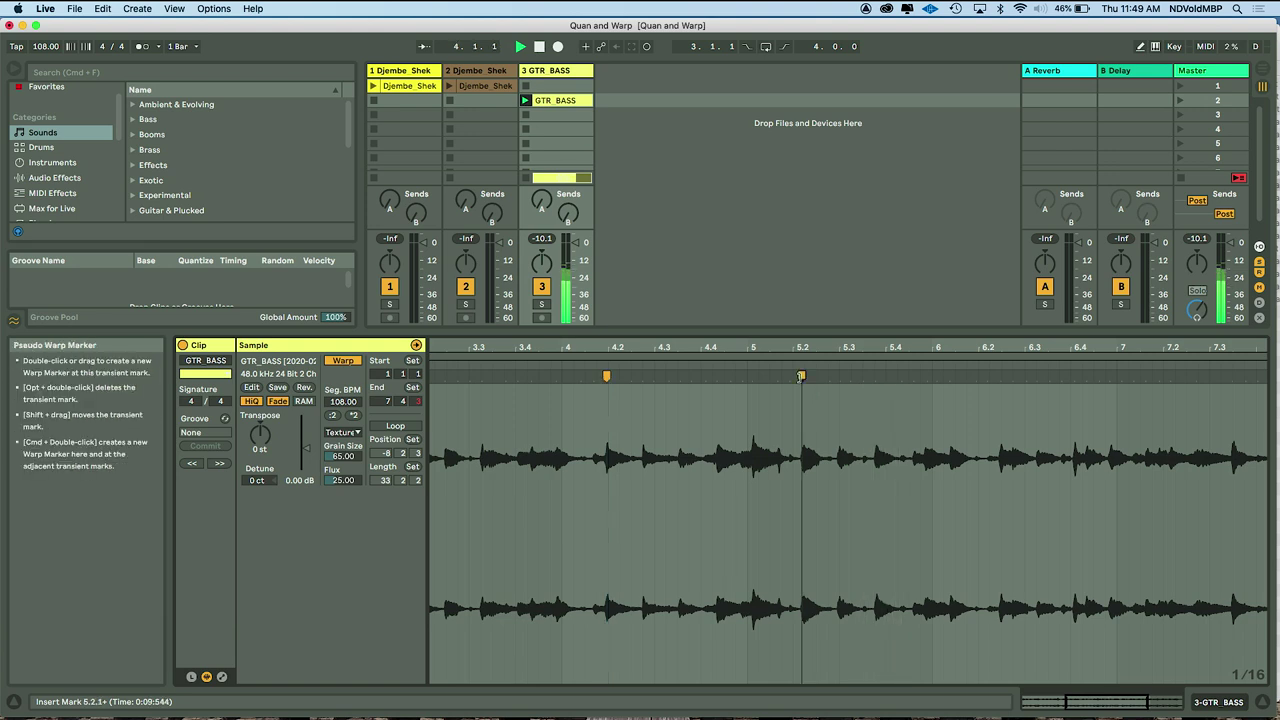
click(629, 366)
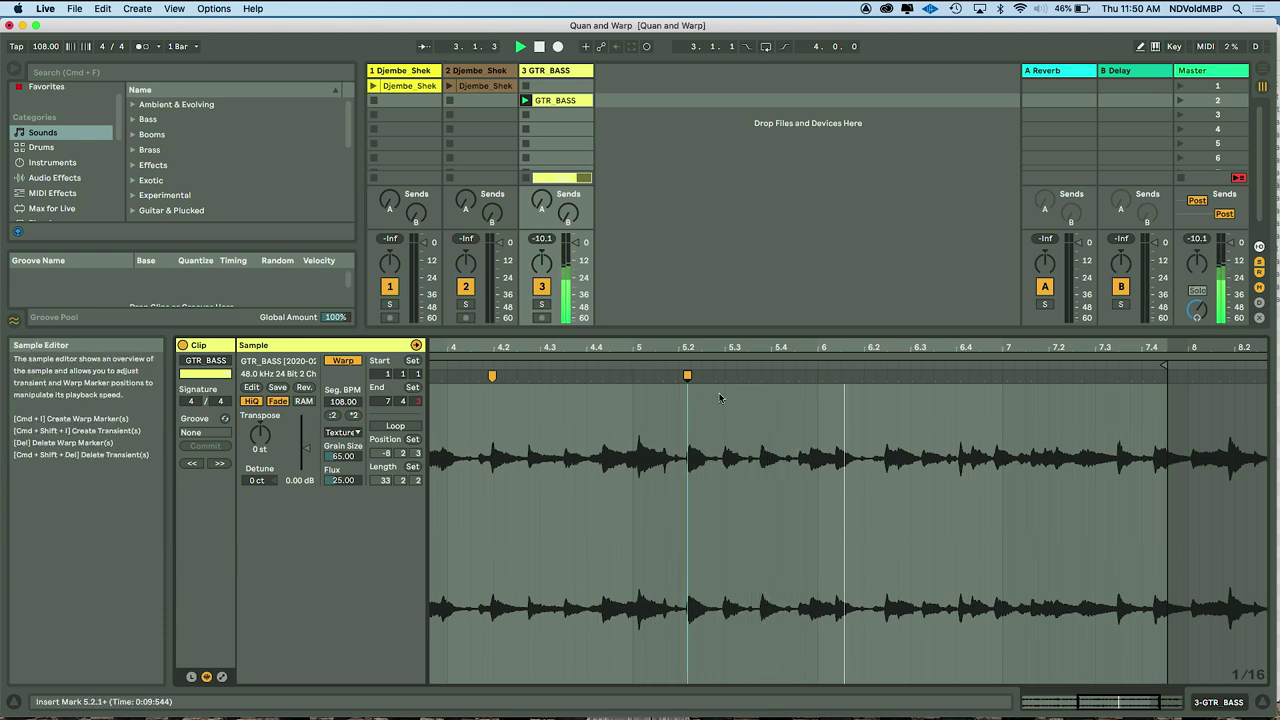
double_click(885, 377)
click(677, 365)
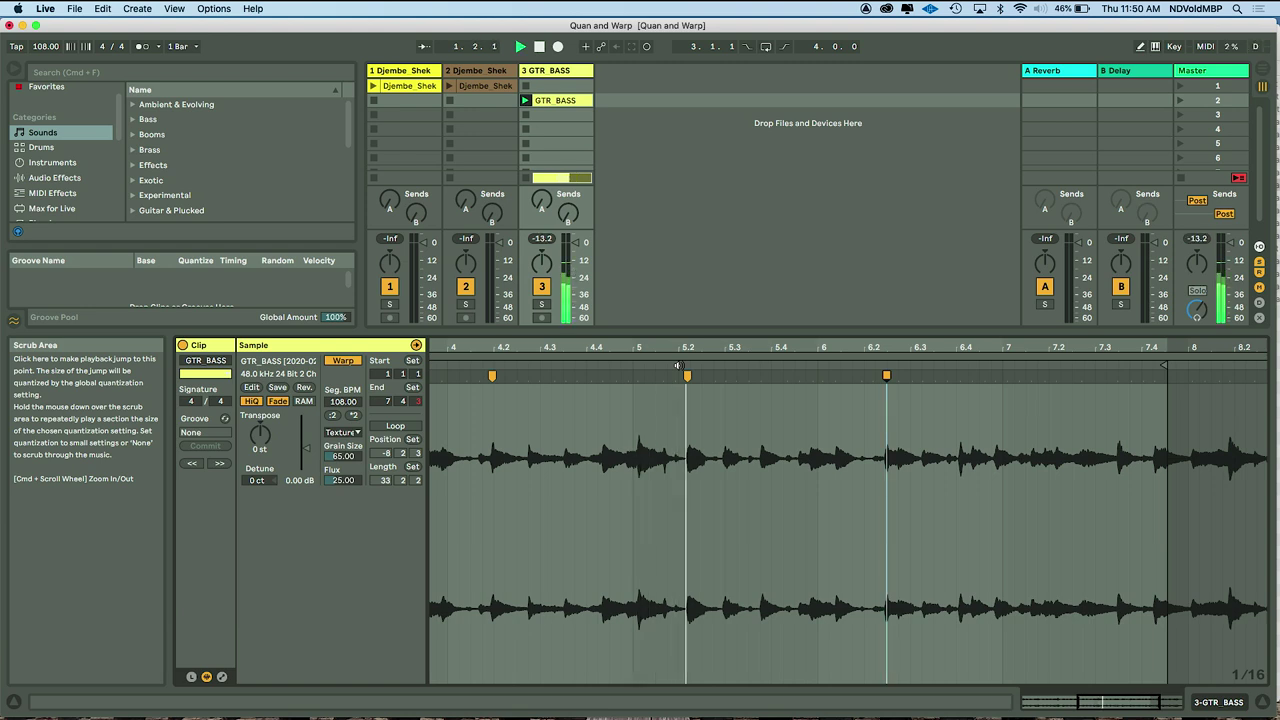
- Extend the clip end to 10.1.1 and insert a warp marker on the hit just after 7.2.3, at 0:14:285, checking it with playback
scroll(677, 365, right, 5)
drag(948, 368, 1262, 368)
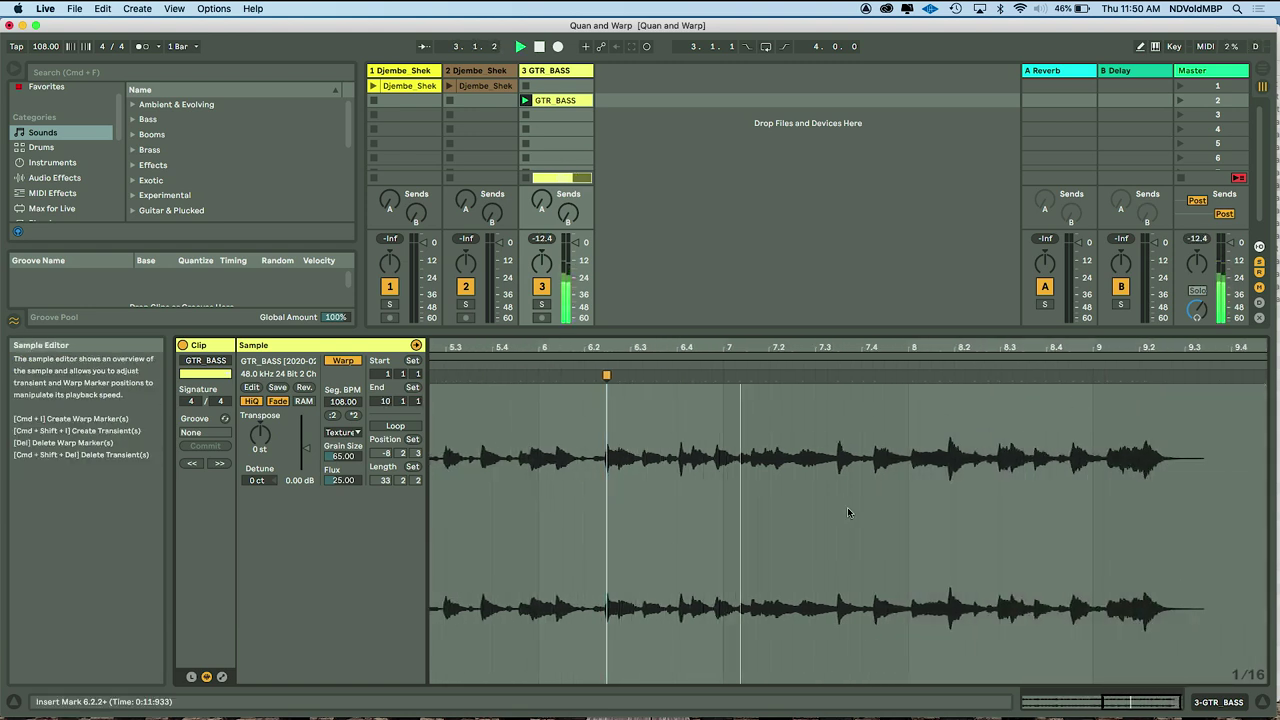
double_click(802, 376)
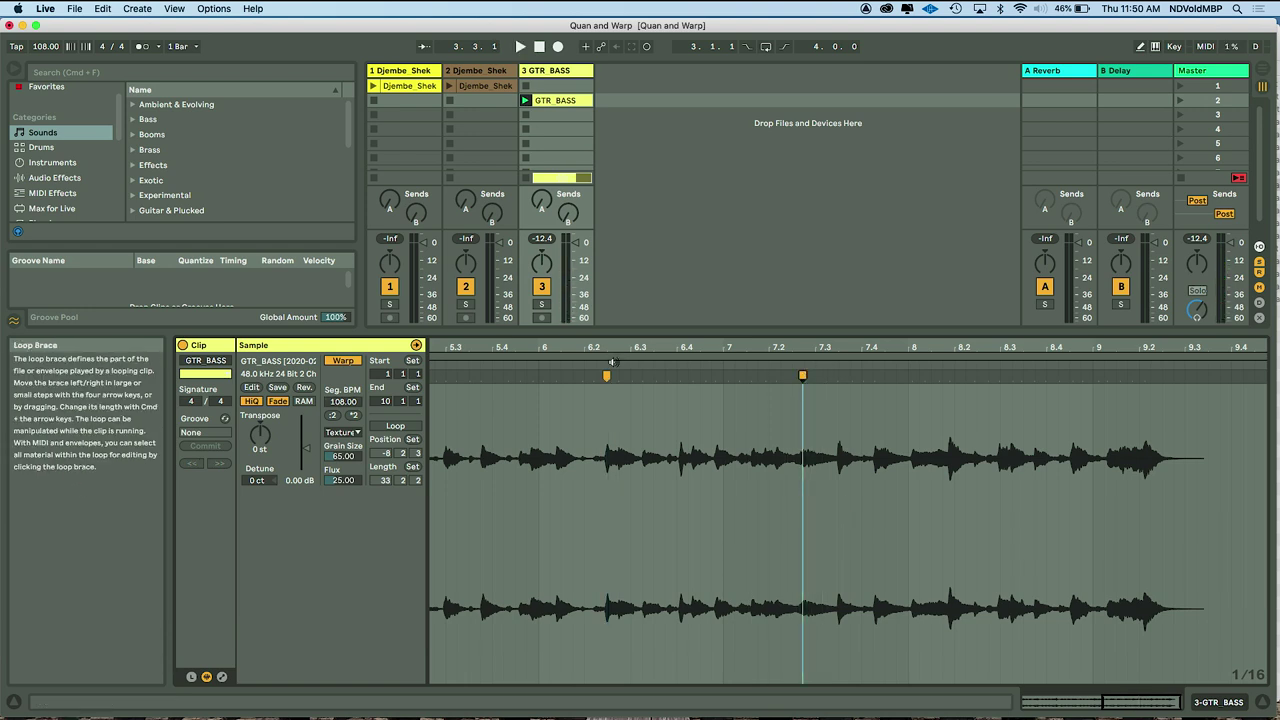
click(612, 363)
scroll(720, 432, right, 1)
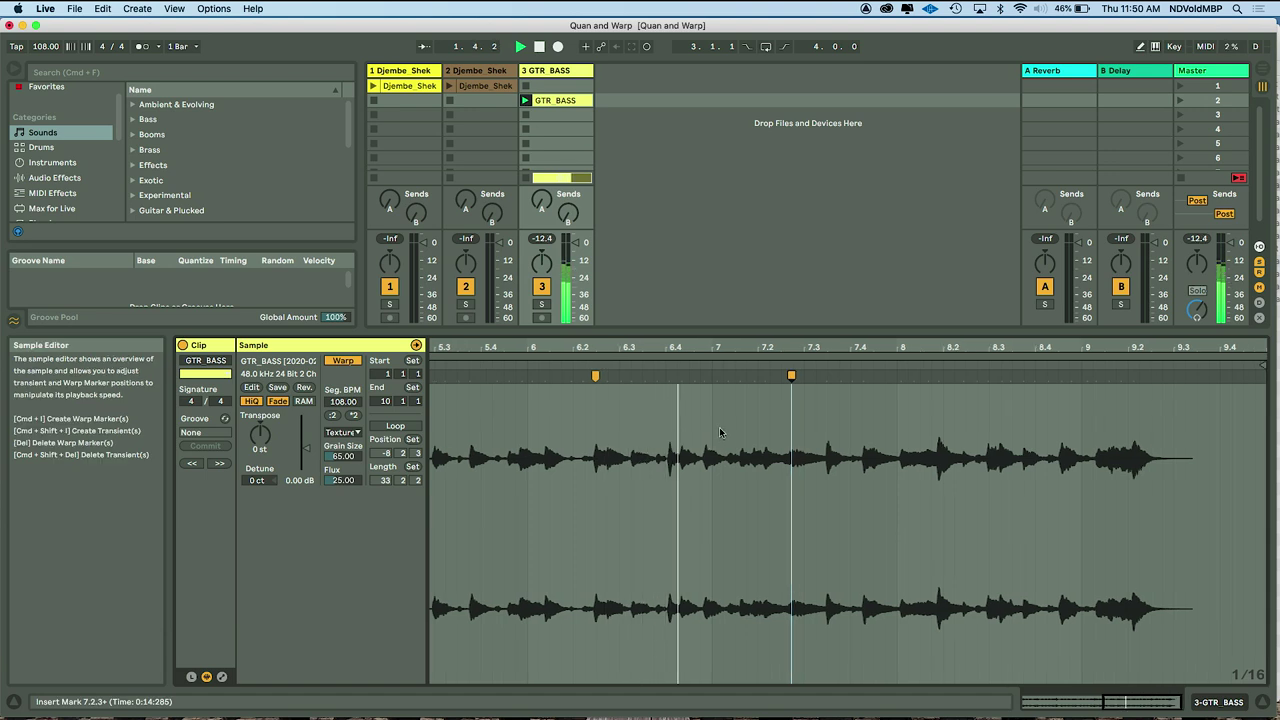
- Stop playback and insert a warp marker on the next bar-starting hit in bar 8, at 0:16:658
scroll(735, 411, up, 3)
scroll(785, 459, right, 5)
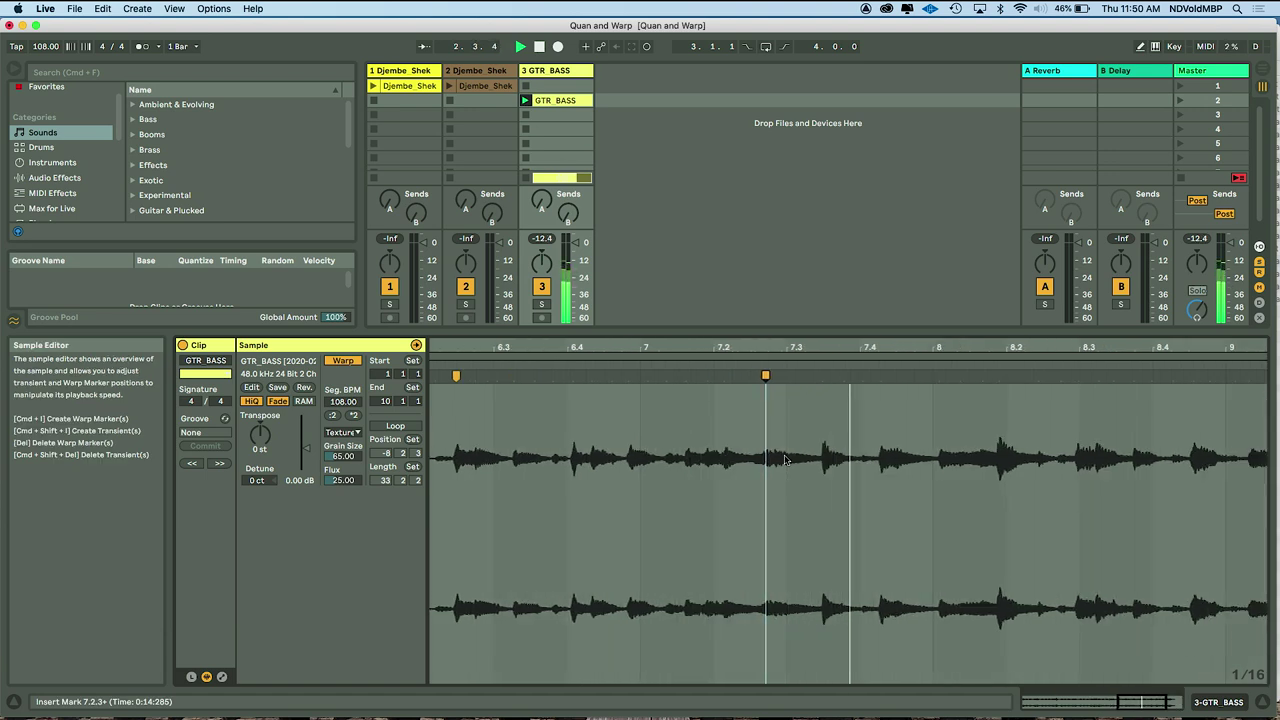
key(space)
double_click(825, 377)
scroll(848, 460, down, 5)
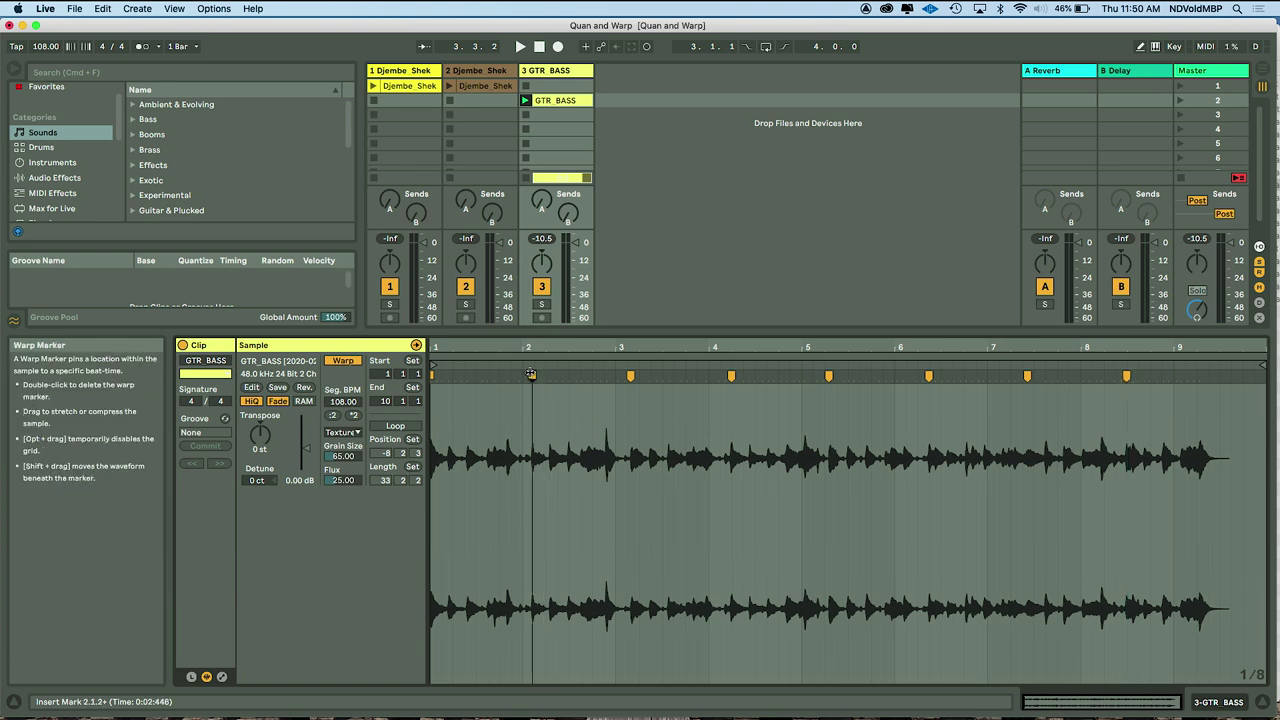
- Move the seven inserted warp markers, in order, onto the downbeats of bars 2 through 8
drag(531, 375, 522, 375)
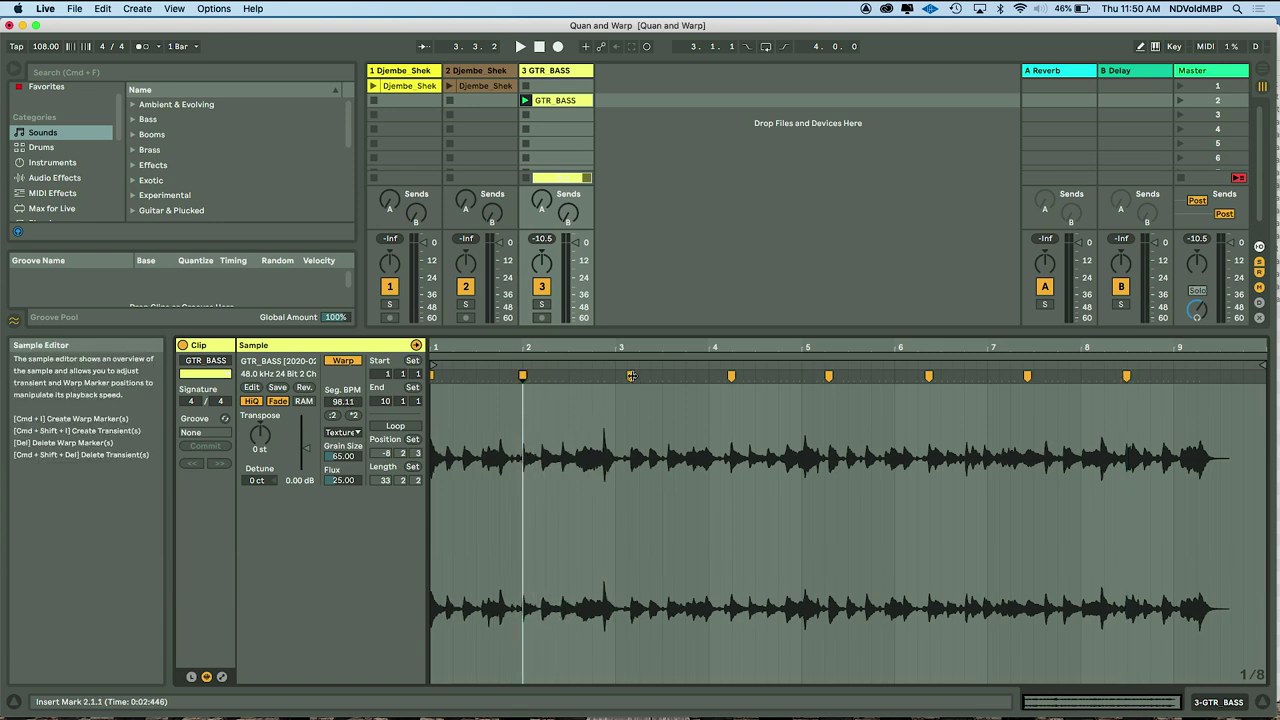
drag(626, 375, 615, 375)
drag(731, 375, 708, 376)
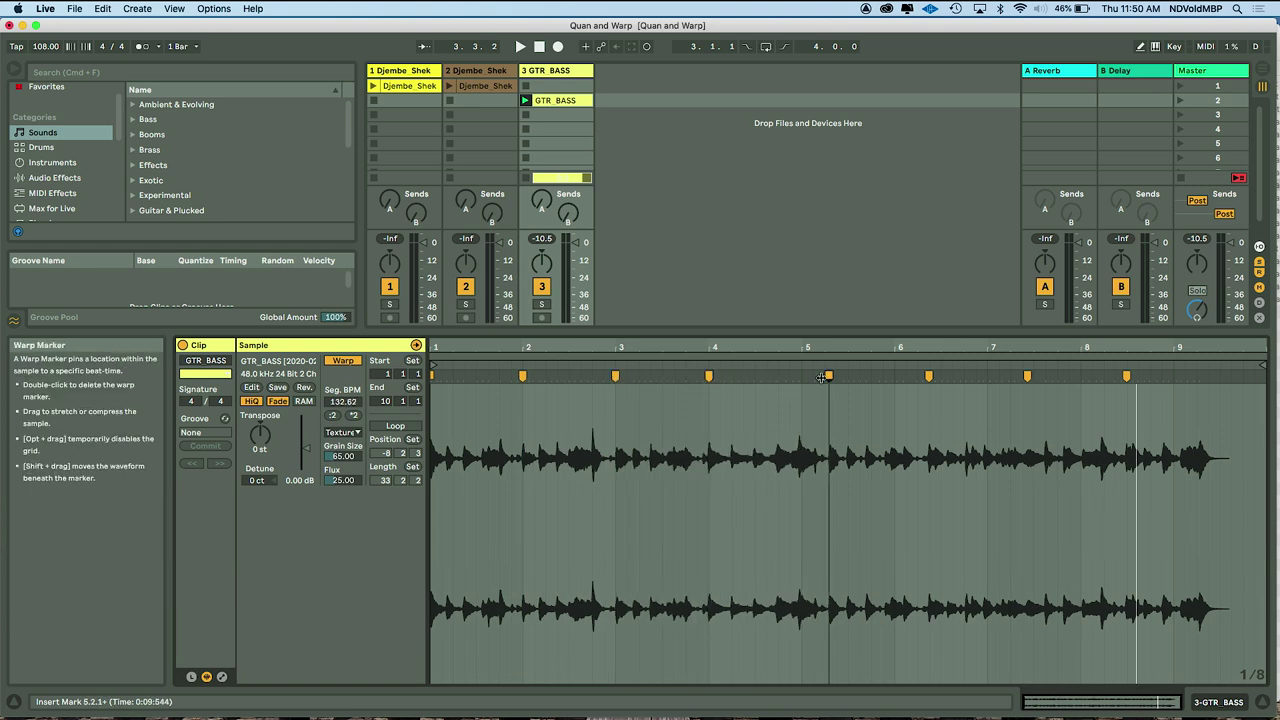
drag(828, 376, 803, 378)
drag(929, 375, 894, 376)
drag(1027, 376, 989, 376)
drag(1127, 376, 1081, 377)
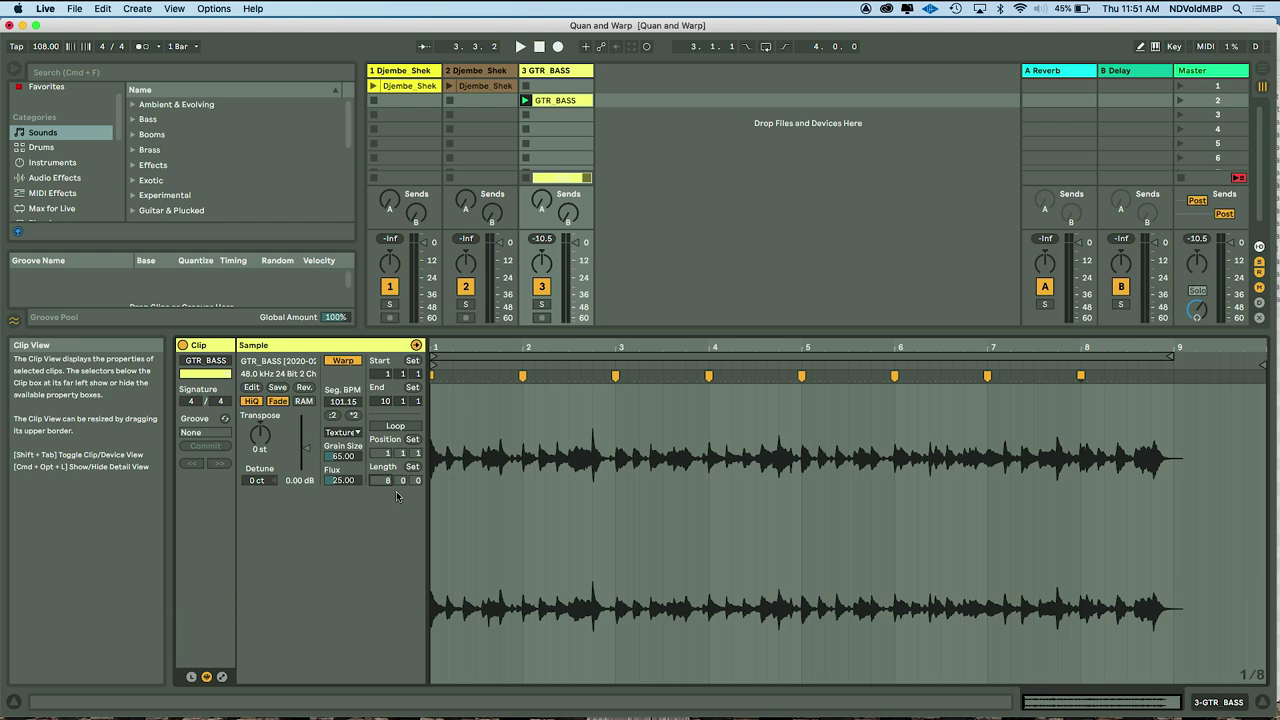
- Set the clip end to 9.1.1, crop the sample, and play the cropped clip
drag(1262, 366, 1172, 366)
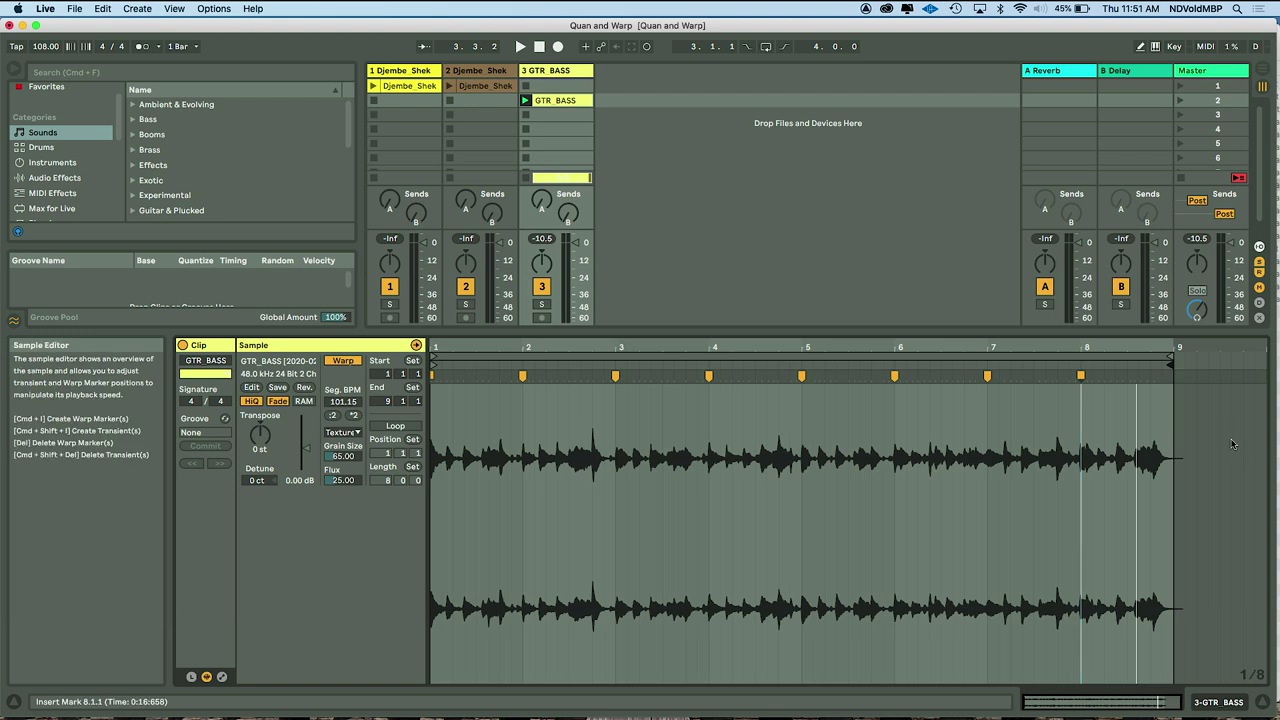
right_click(1250, 510)
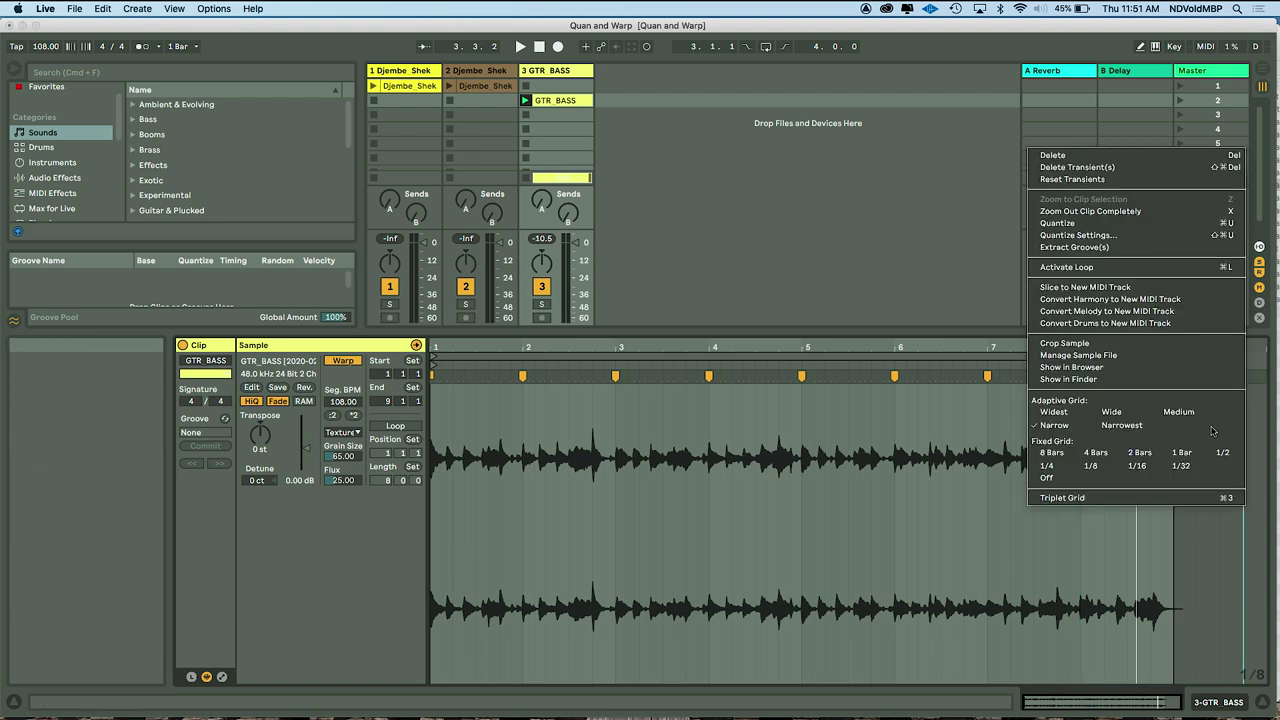
click(1170, 343)
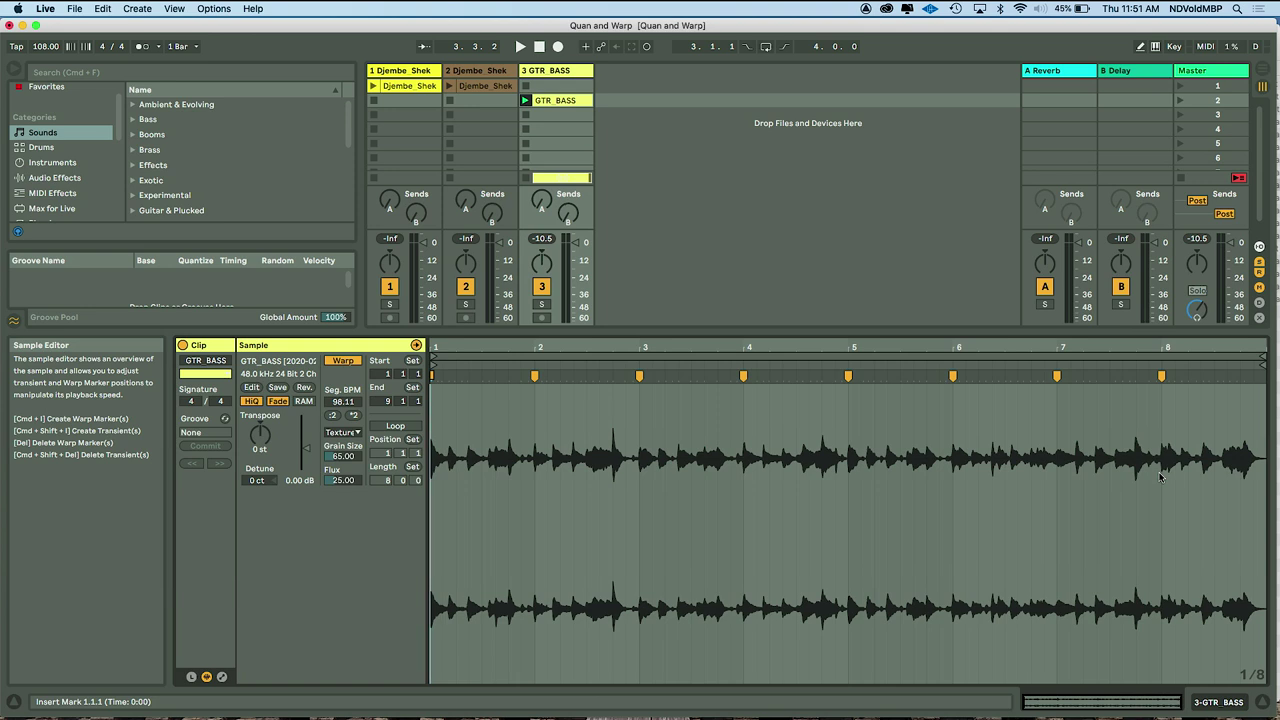
key(space)
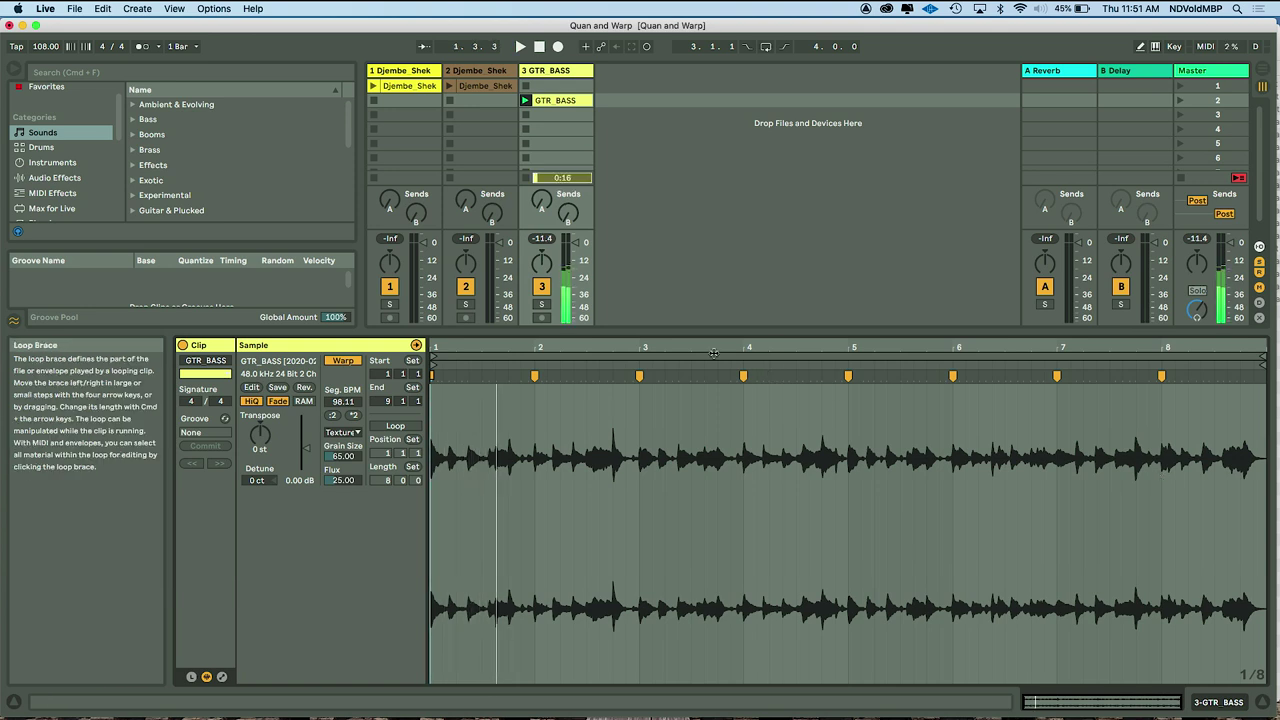
key(space)
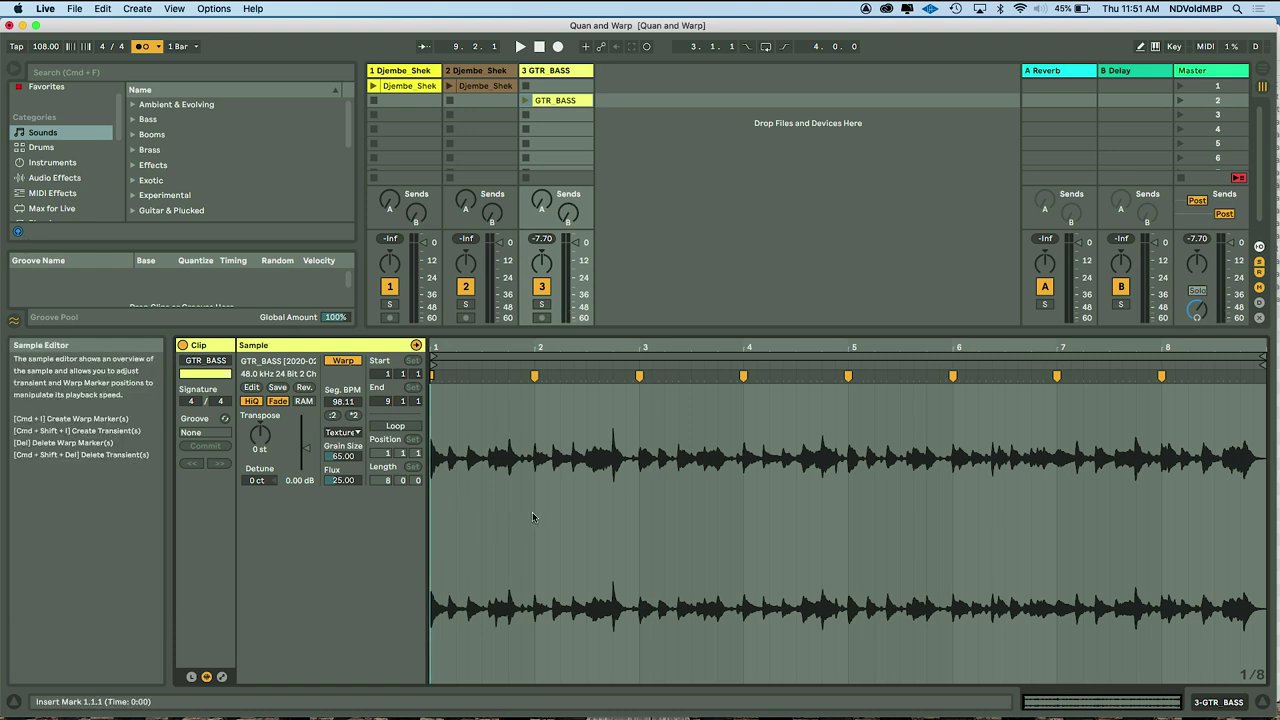
- Play the bass clip from bar 1 with the metronome on and insert a warp marker at 1.4.1
scroll(532, 512, up, 6)
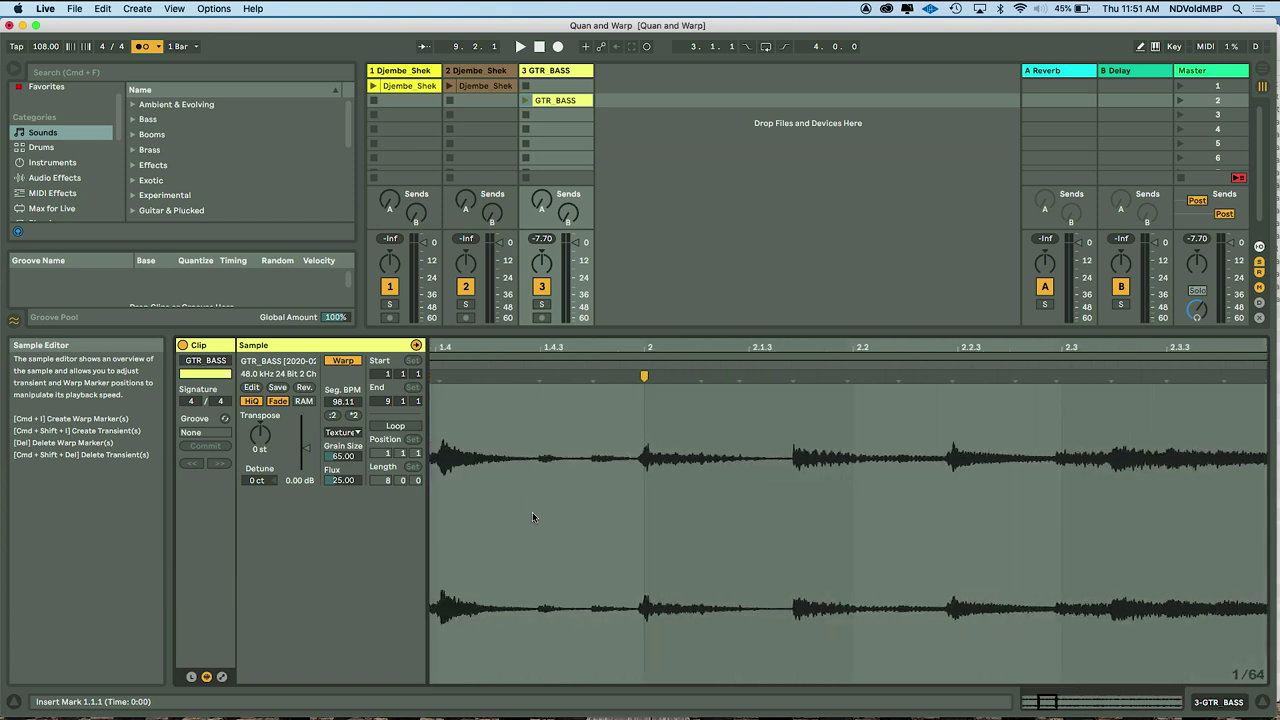
scroll(653, 462, down, 4)
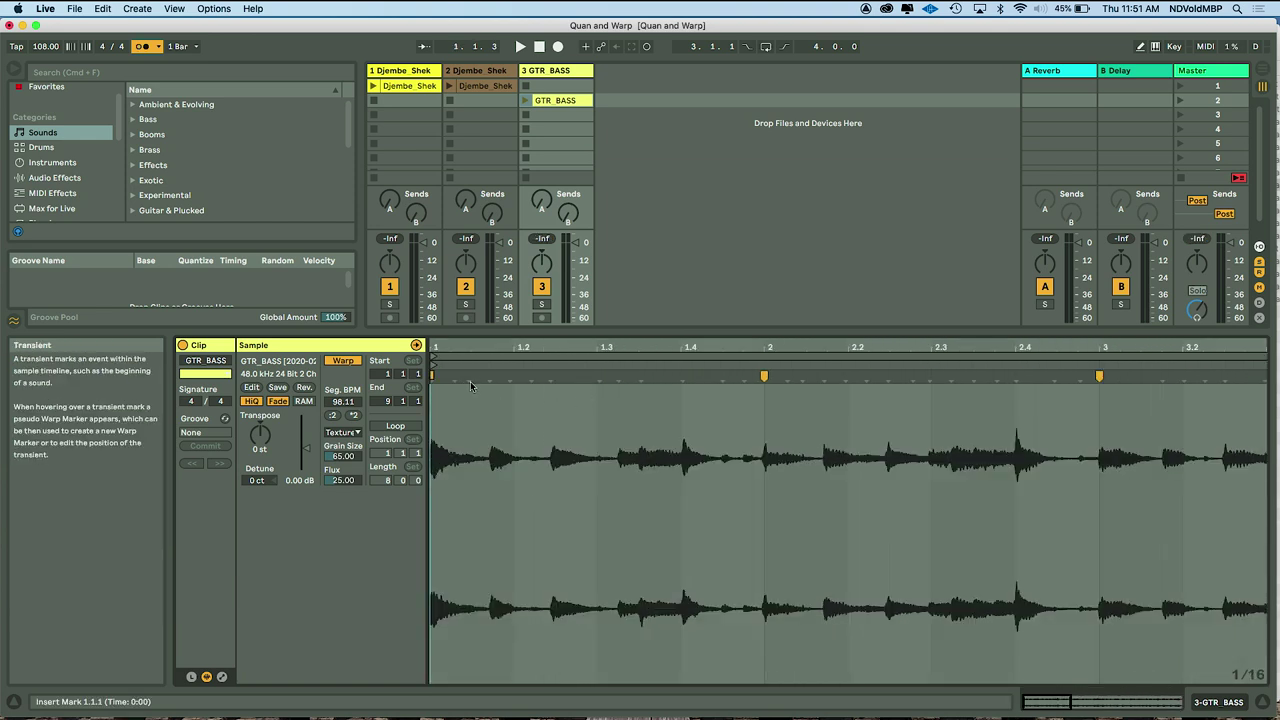
mouse_move(750, 384)
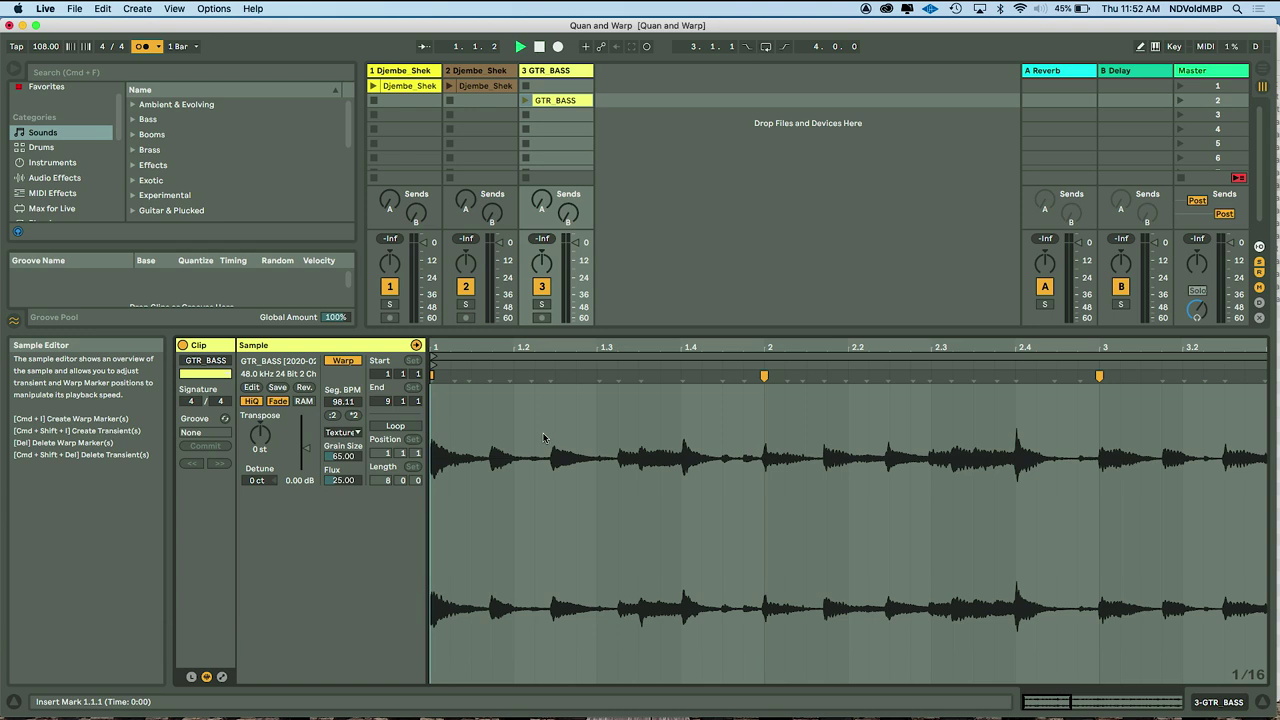
click(525, 101)
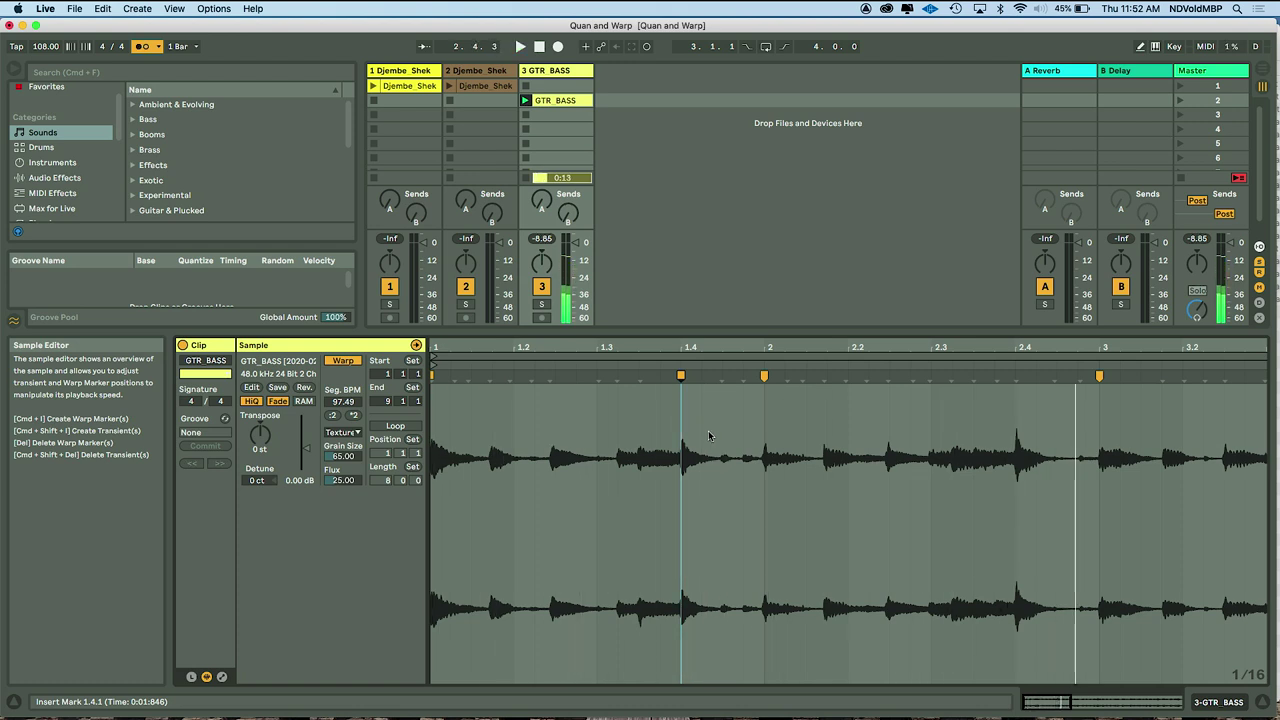
- Insert warp markers at 2.3.1, 2.3.2 and 2.3.3
double_click(931, 378)
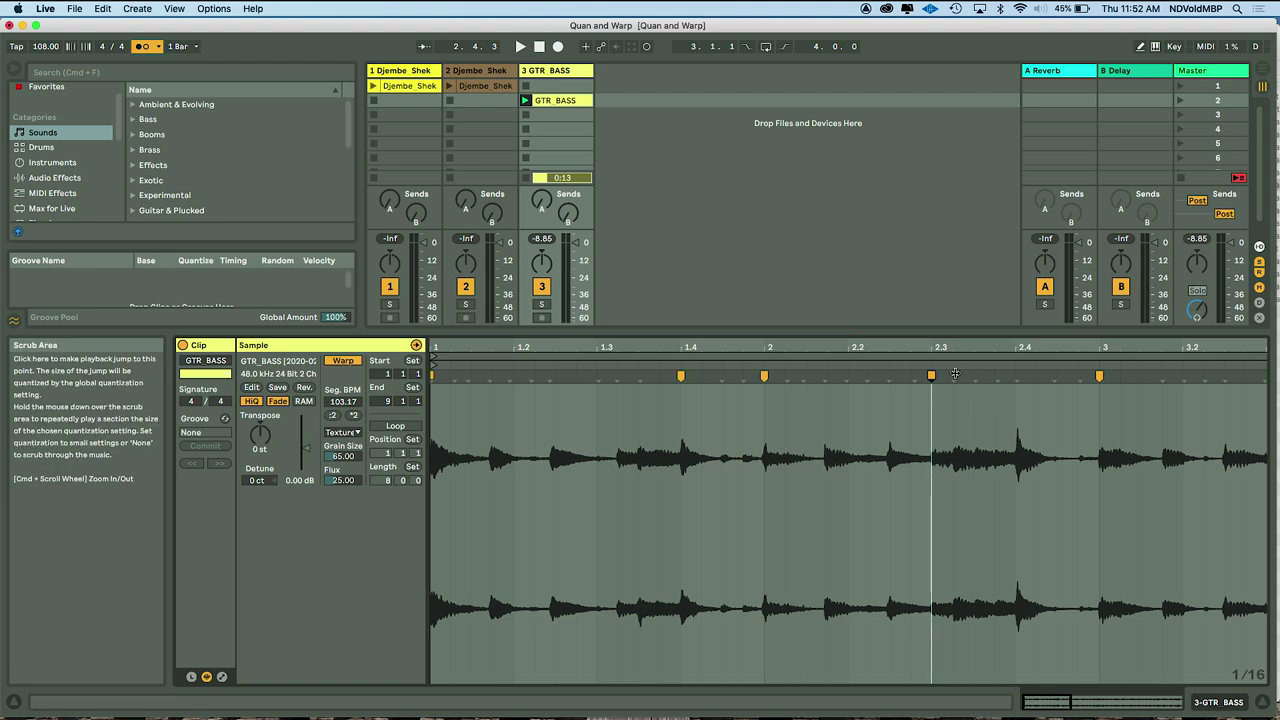
double_click(952, 376)
double_click(975, 376)
double_click(997, 376)
- Insert a warp marker just after 2.3.4, shift it slightly earlier, and warp the following hit onto 2.4.1
scroll(1001, 395, up, 10)
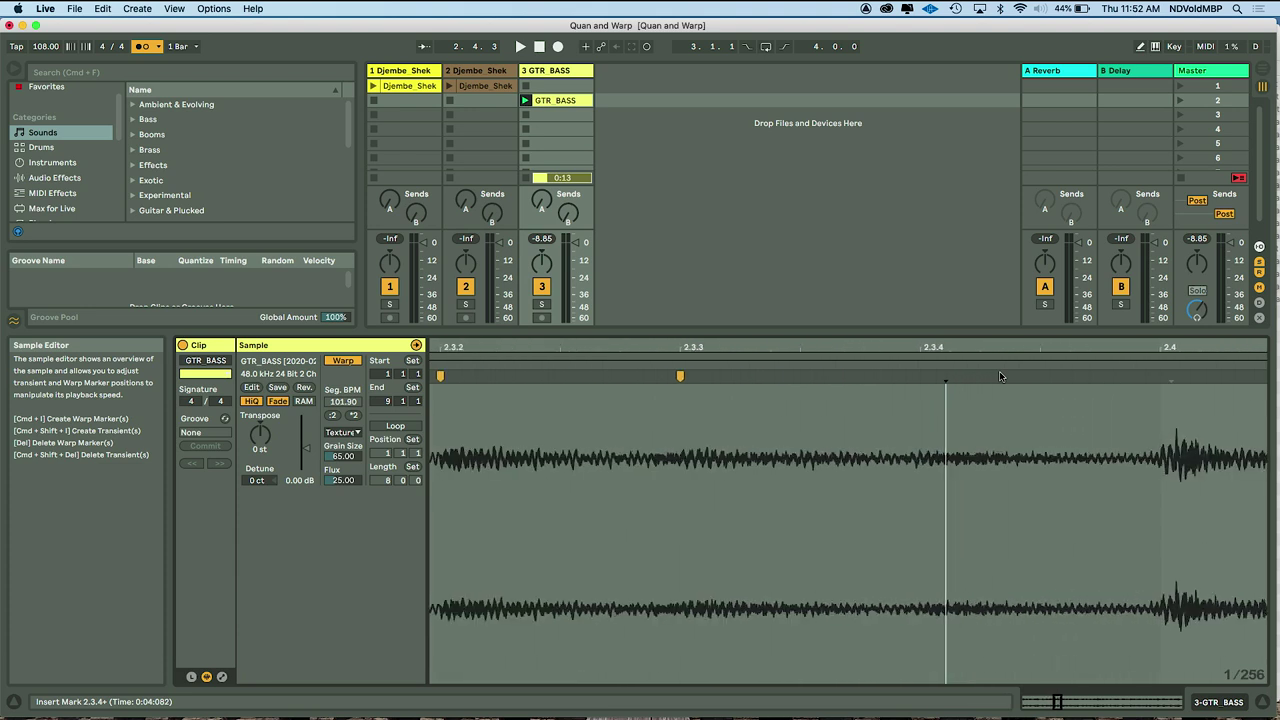
double_click(941, 376)
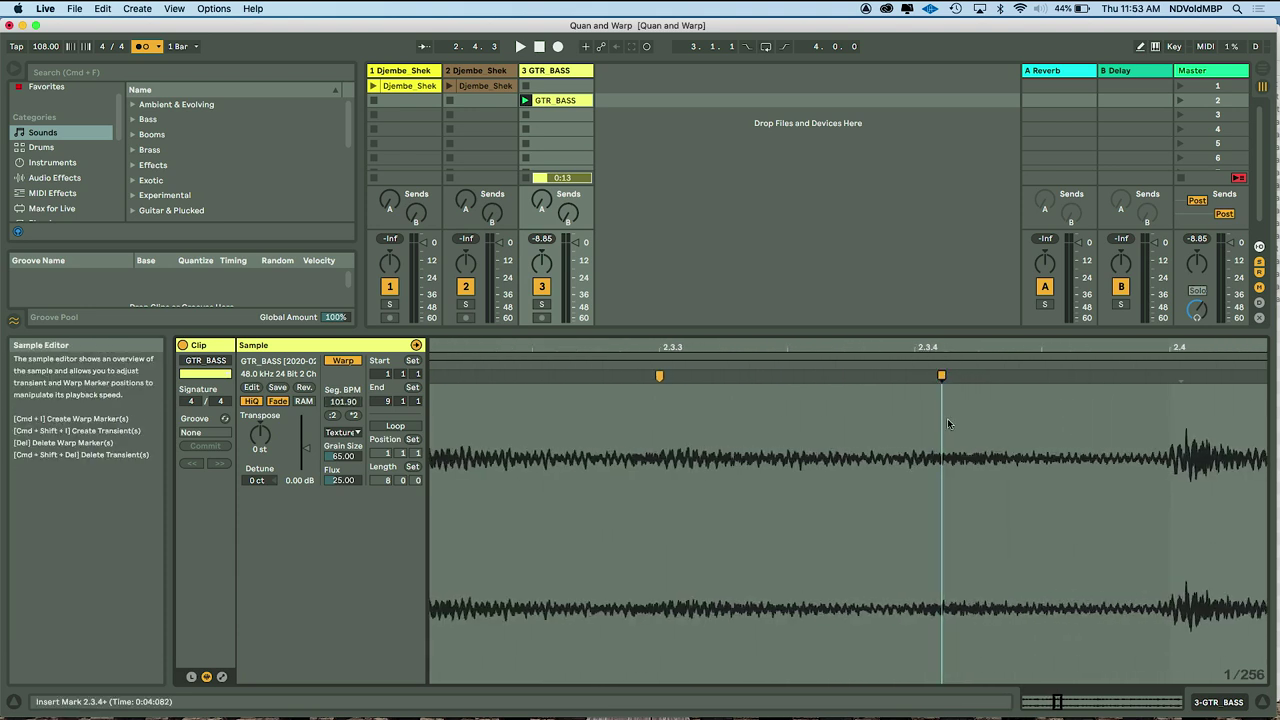
drag(941, 376, 930, 376)
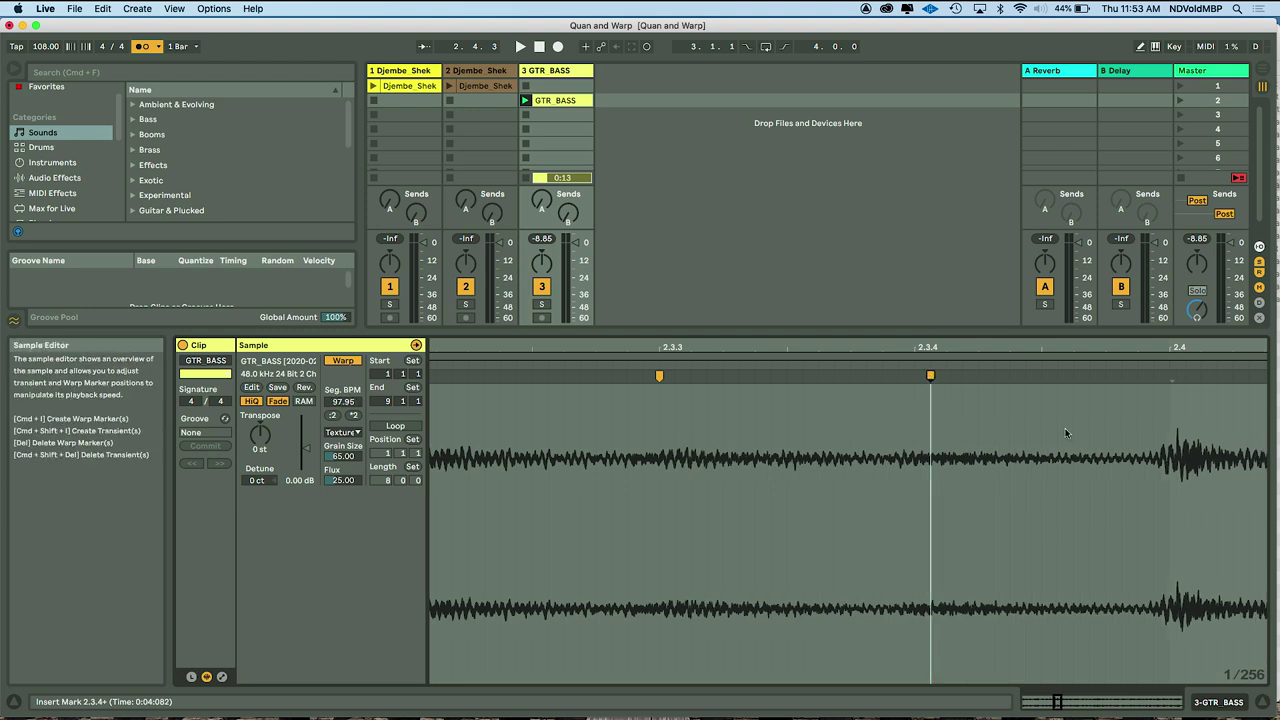
drag(1174, 375, 1169, 375)
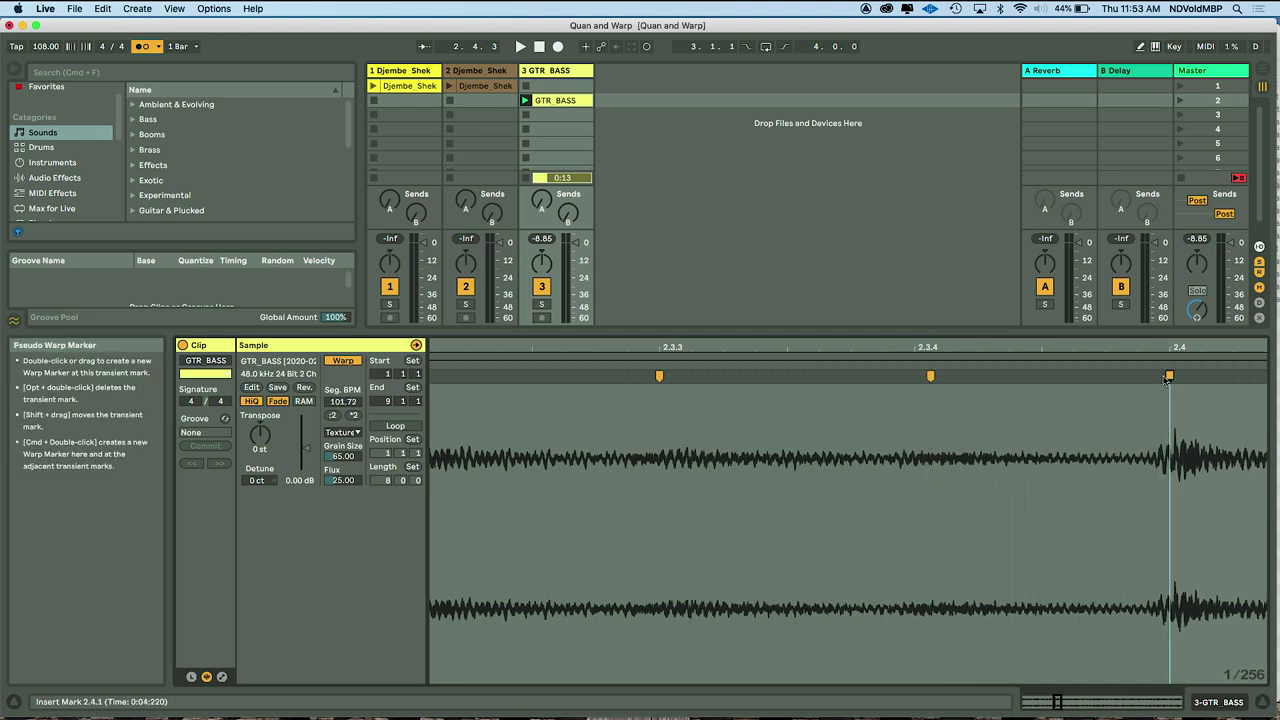
- Play the clip onward and replay it from bar 4 to check the timing of the hits there
key(minus)
key(minus)
key(minus)
key(minus)
key(space)
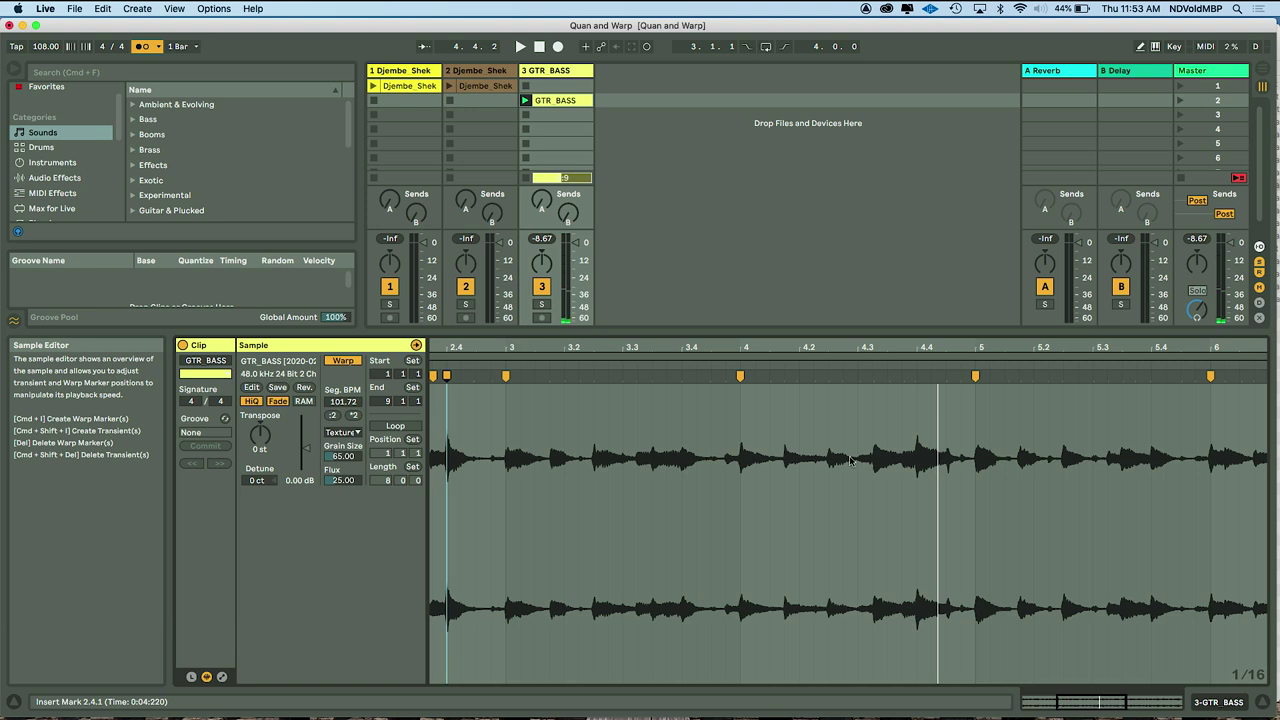
scroll(848, 447, up, 2)
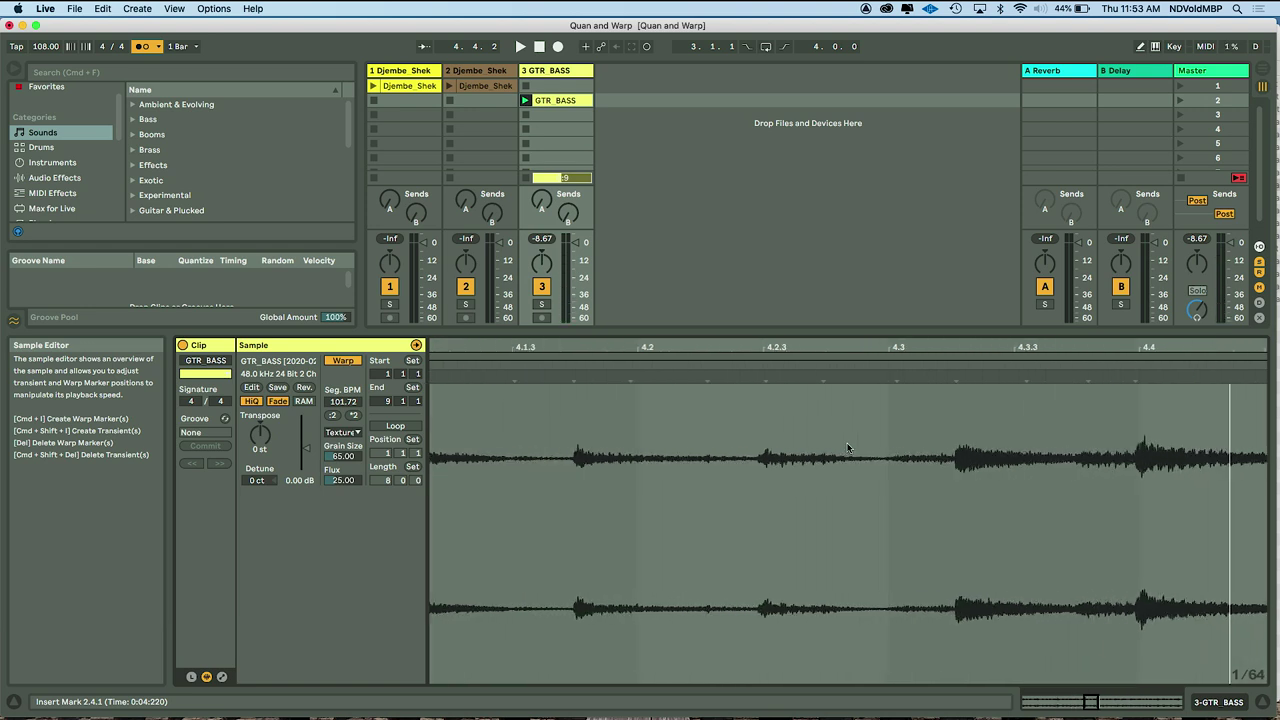
click(536, 363)
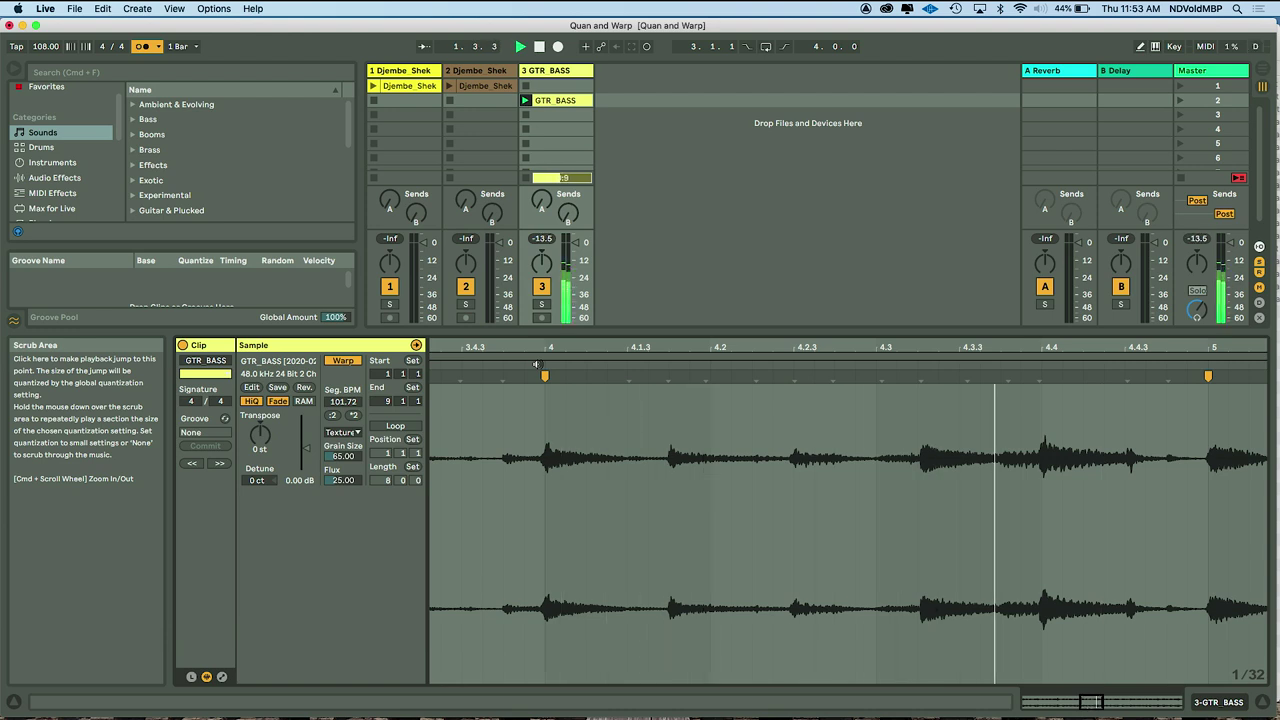
key(space)
- Insert warp markers at 4.3.1, 4.3.2, 4.3.3 and 4.3.4, and on the hit at 4.4.1
double_click(921, 376)
double_click(964, 377)
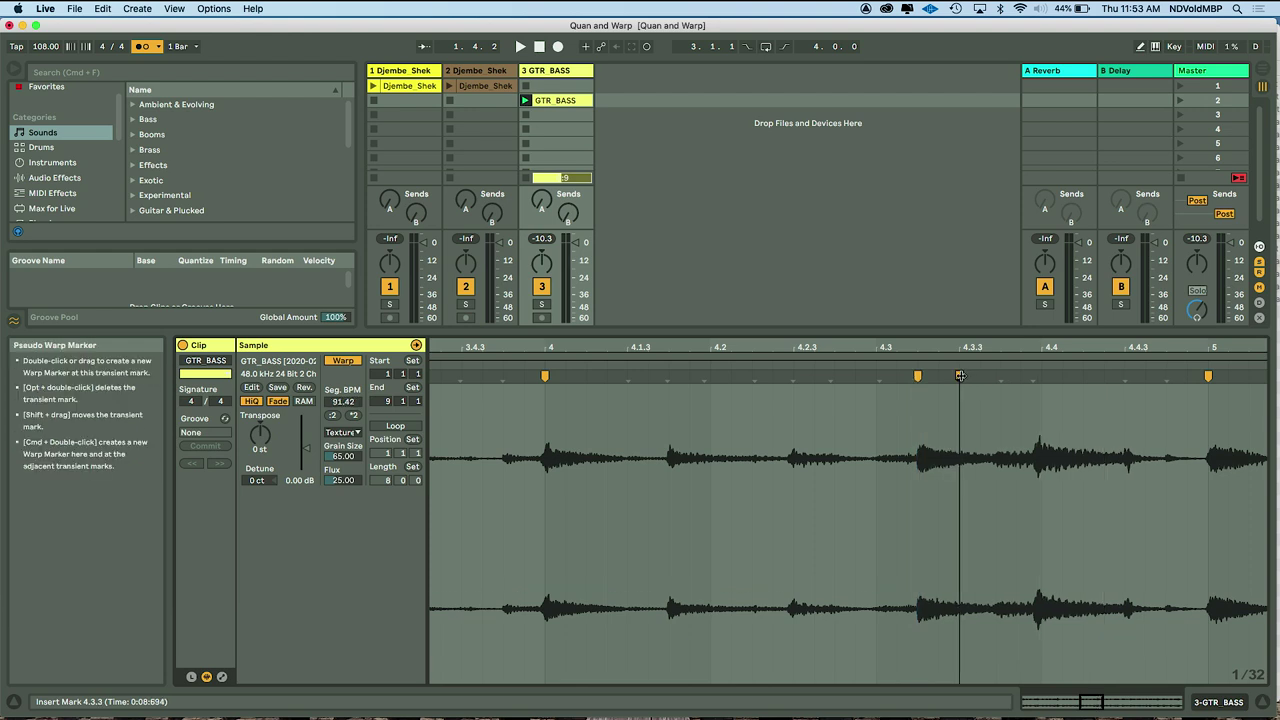
double_click(1040, 377)
double_click(1002, 376)
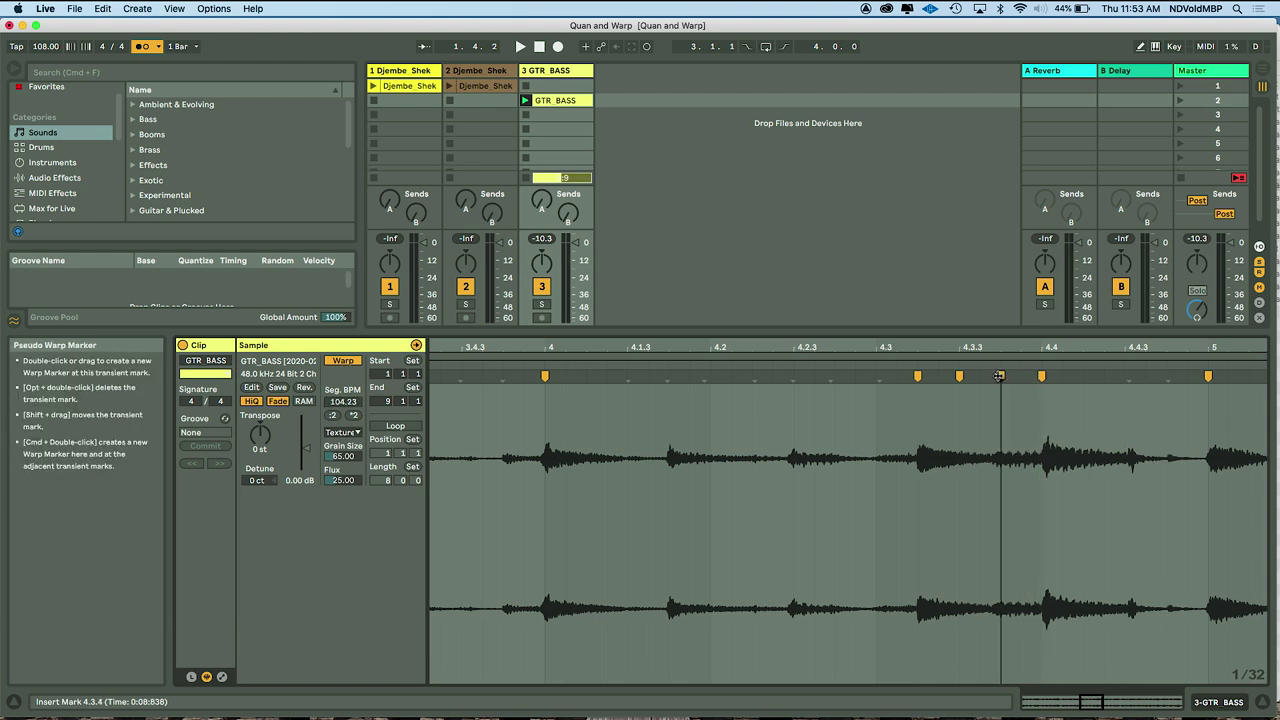
double_click(877, 376)
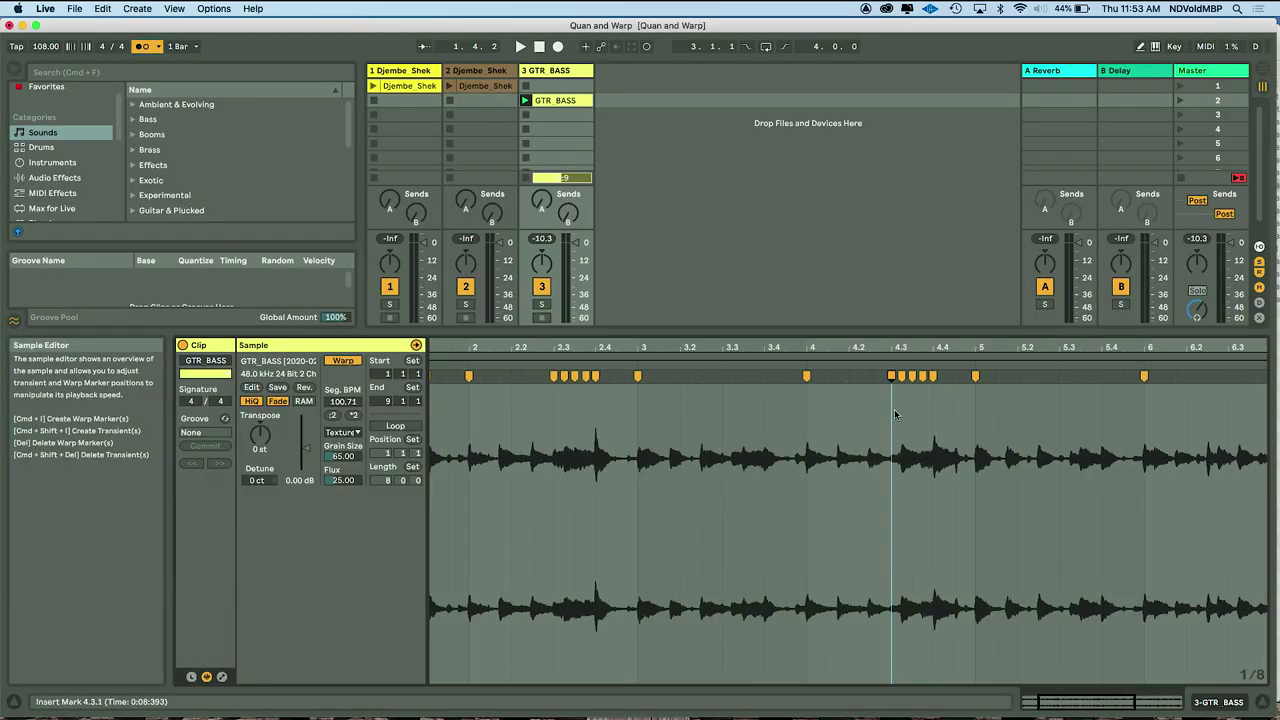
- Play the clip from bars 4 and 8 to check its timing, and warp the late hit near the end onto 8.4.1
click(806, 368)
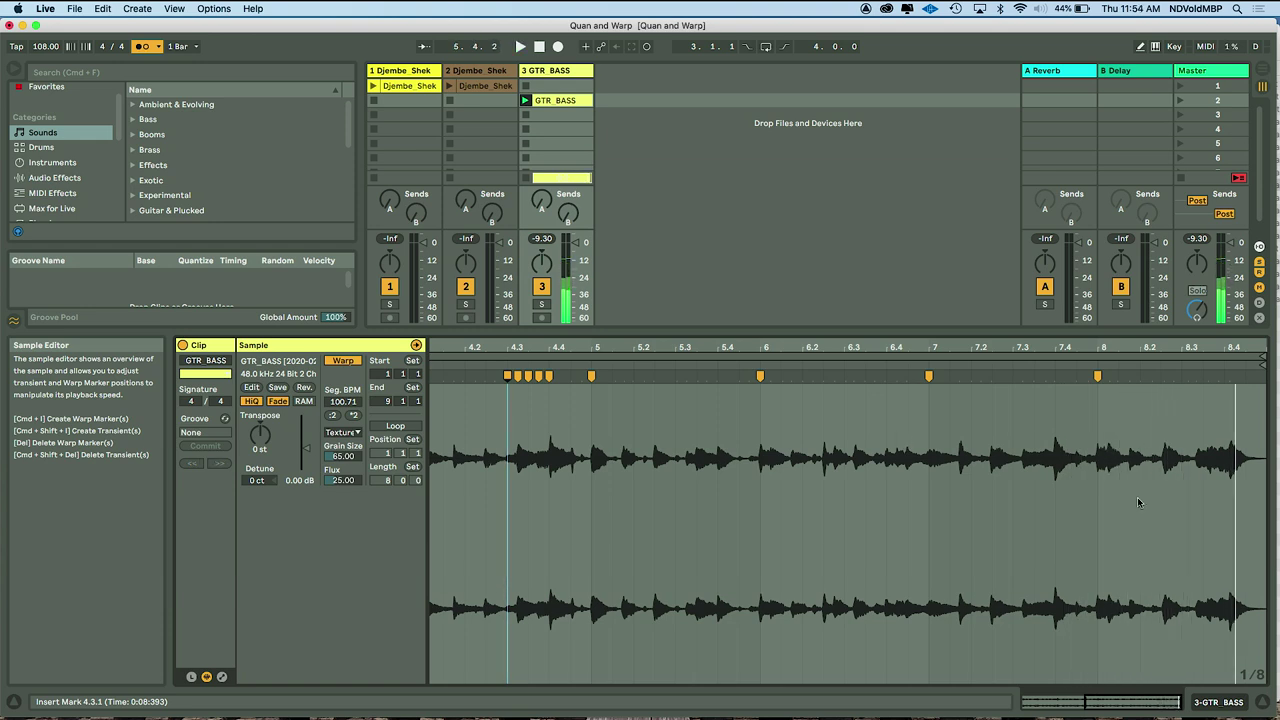
scroll(1168, 411, up, 6)
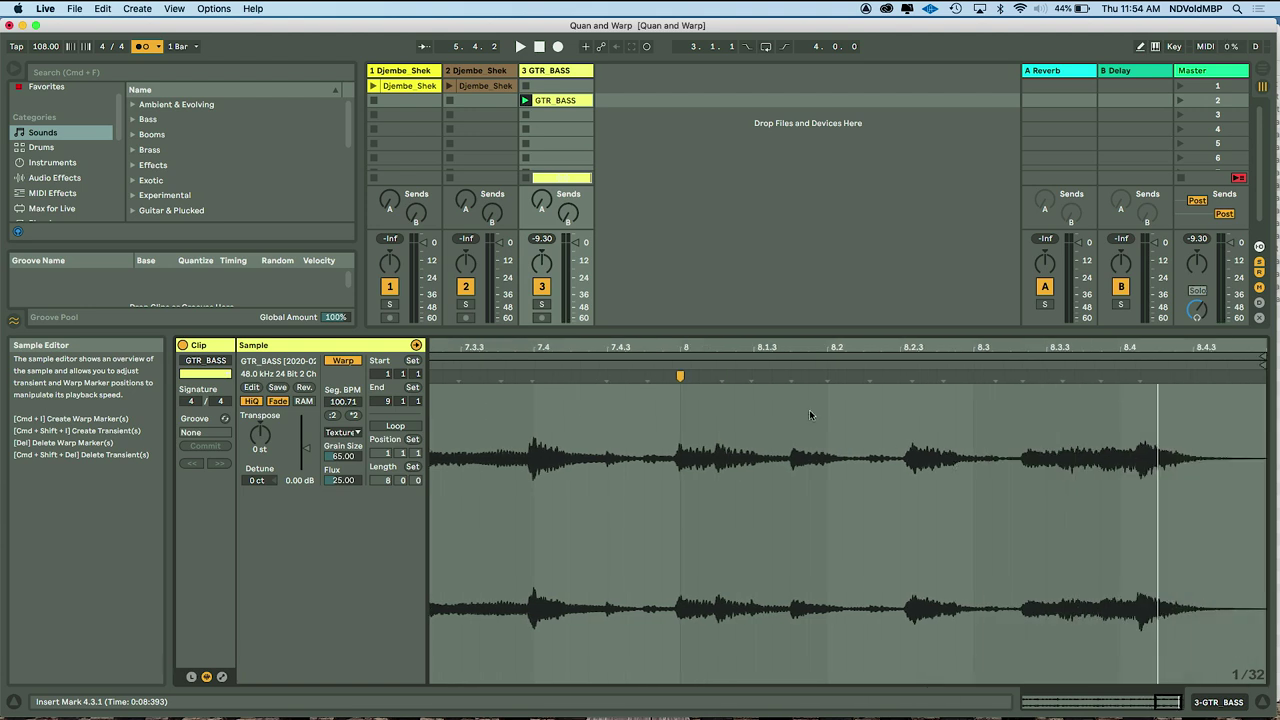
click(679, 364)
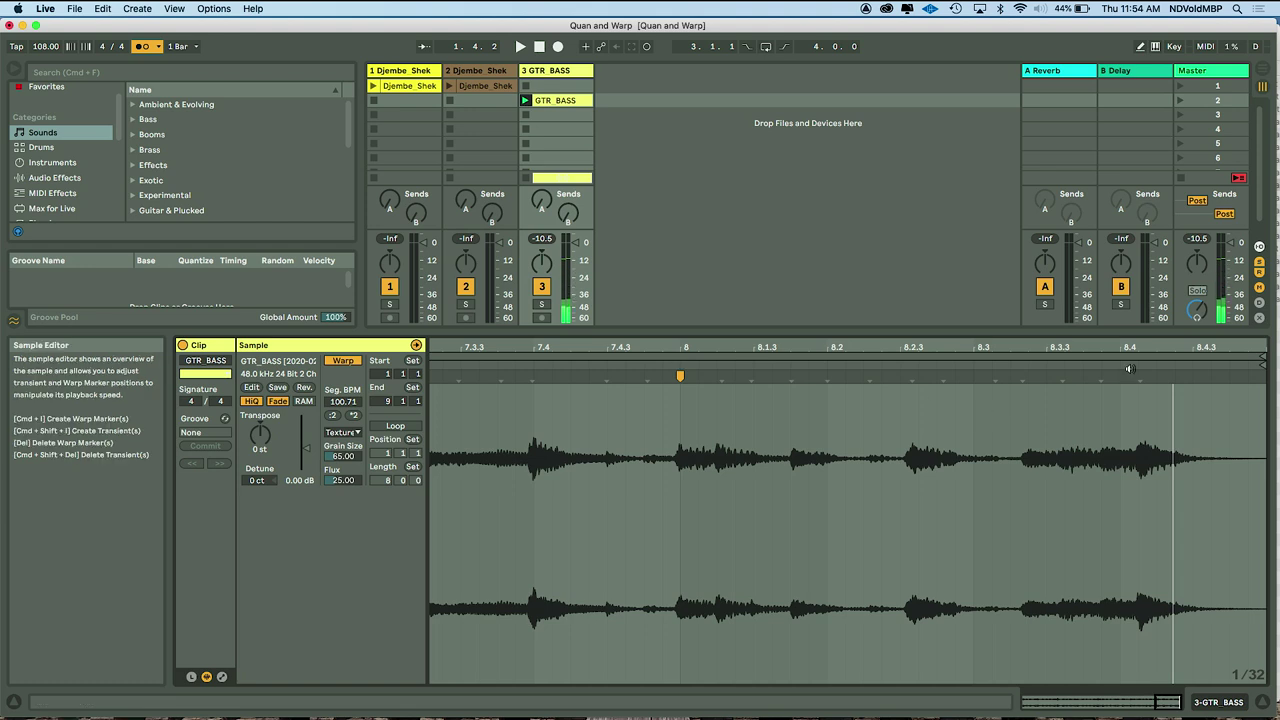
double_click(1140, 375)
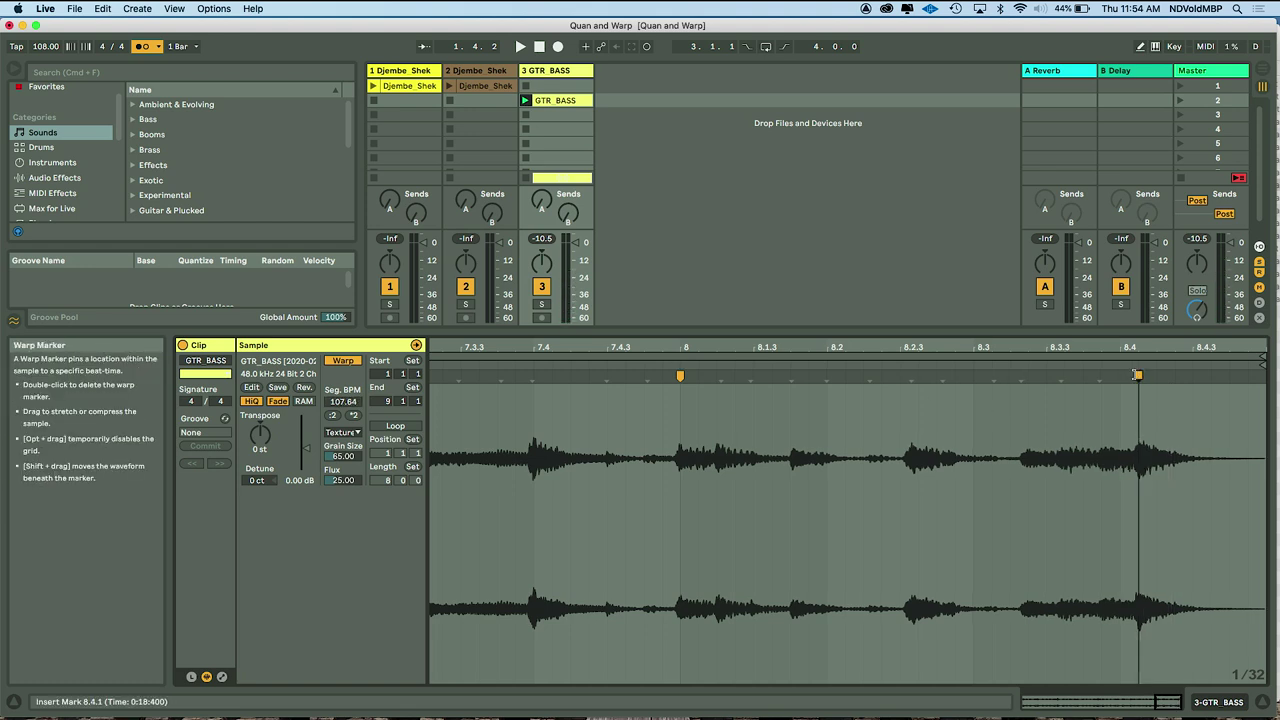
drag(1138, 375, 1120, 375)
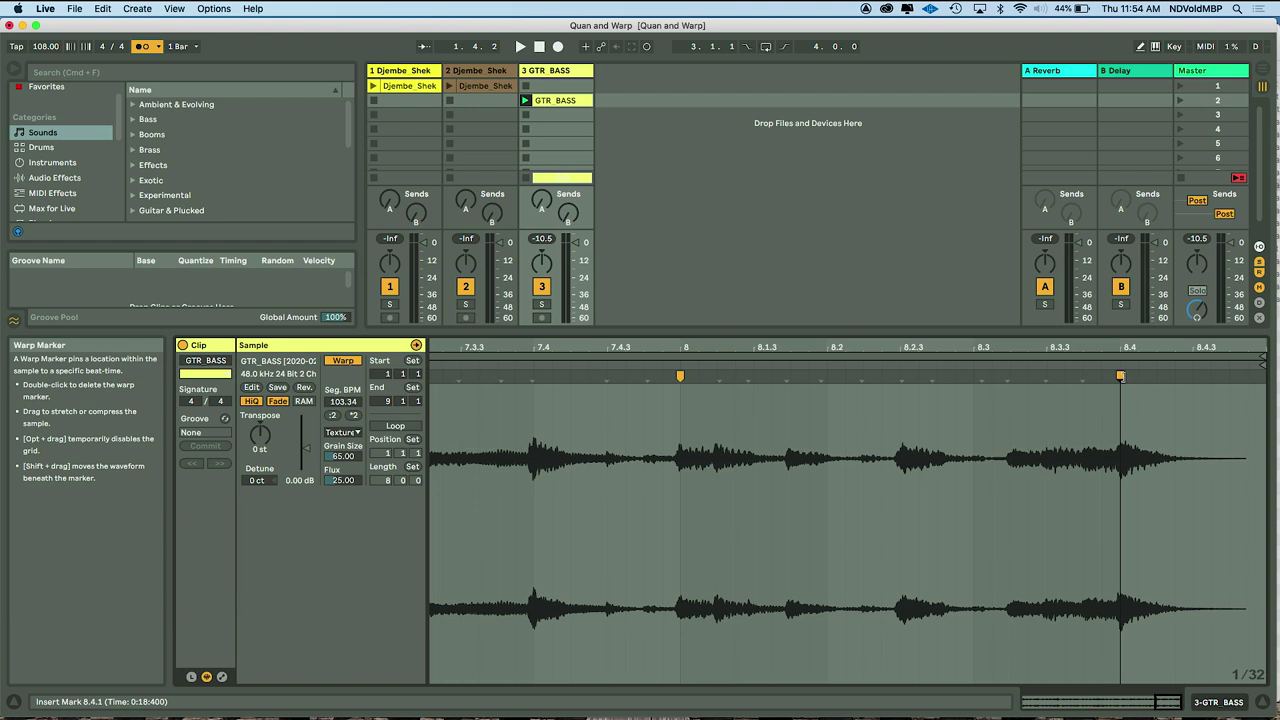
click(686, 364)
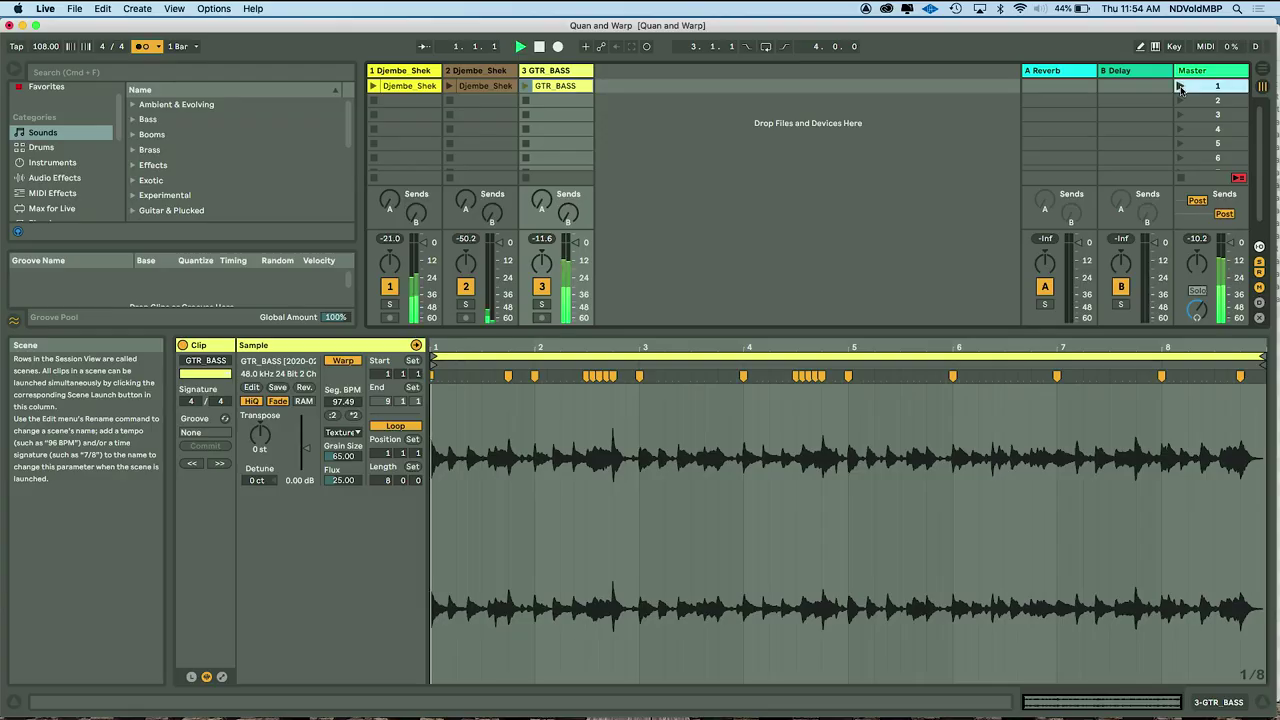
- Lower the guitar bass track's volume to about -3.7 dB while the first scene plays
drag(583, 244, 583, 250)
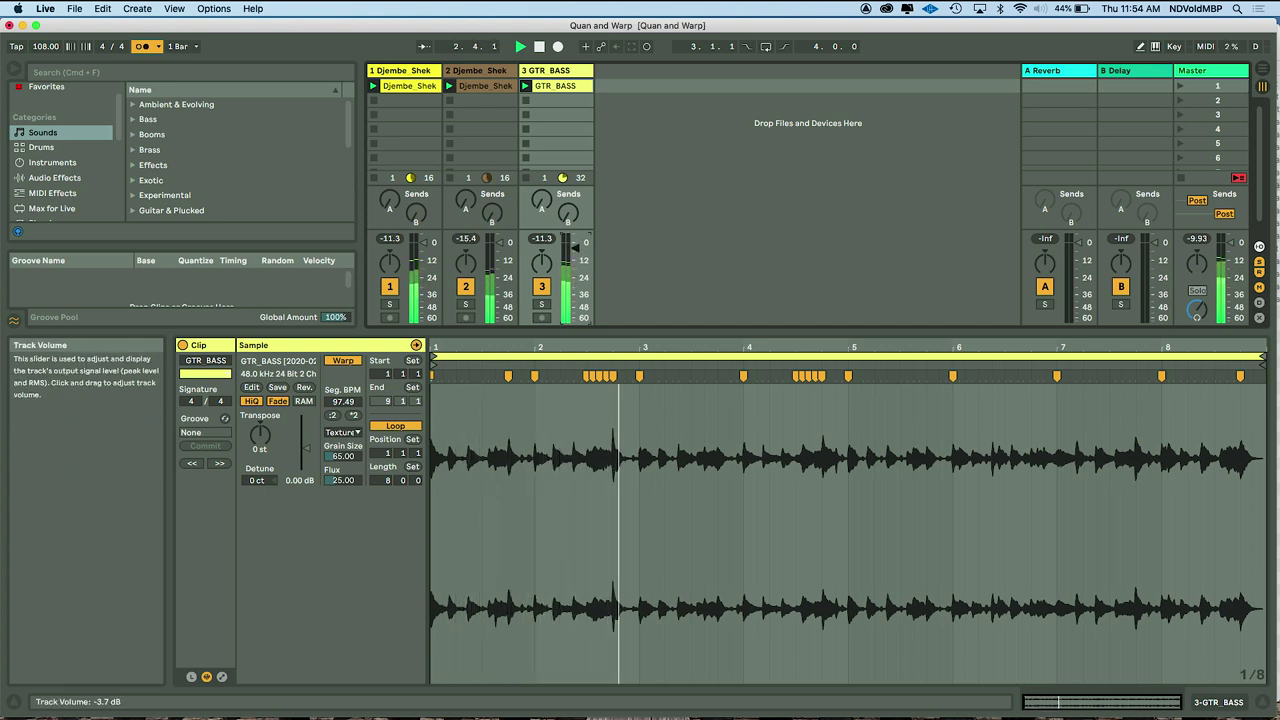
drag(583, 250, 583, 251)
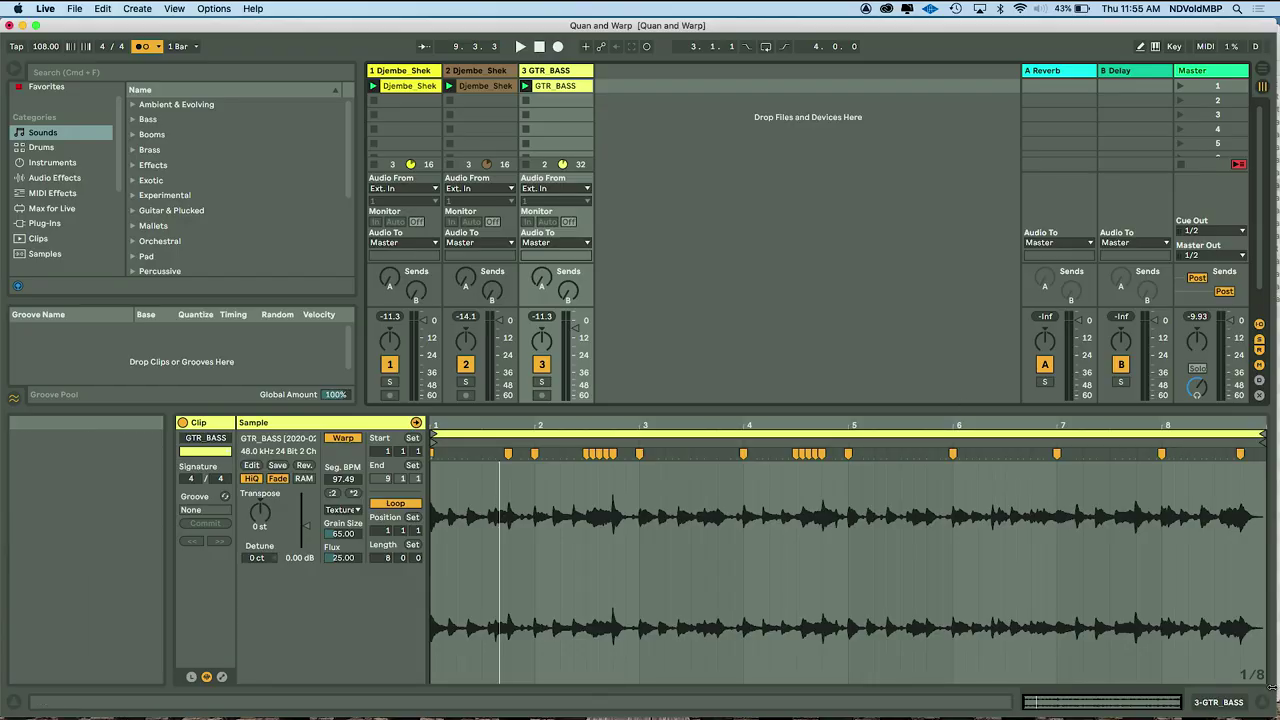
- Add GTR_BASS.wav from the Quan and Warp Project folder in Finder to the second scene on a new audio track
click(1275, 669)
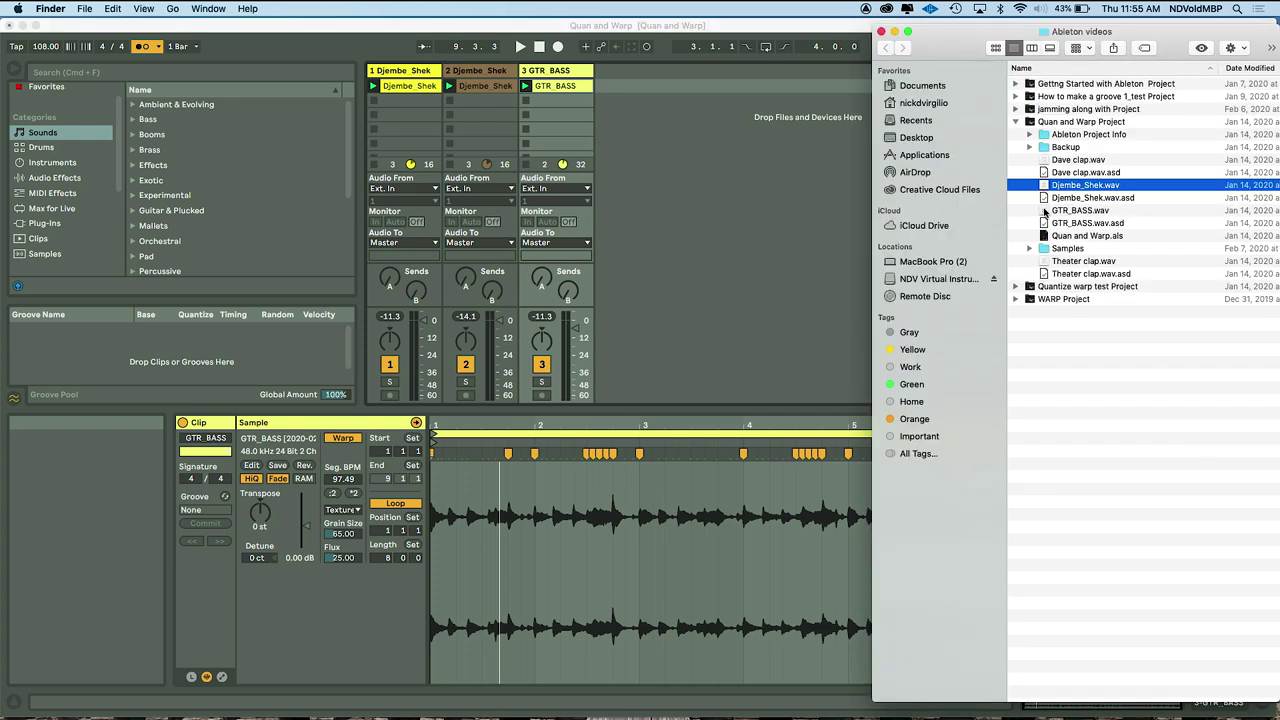
drag(1044, 212, 626, 101)
click(1181, 166)
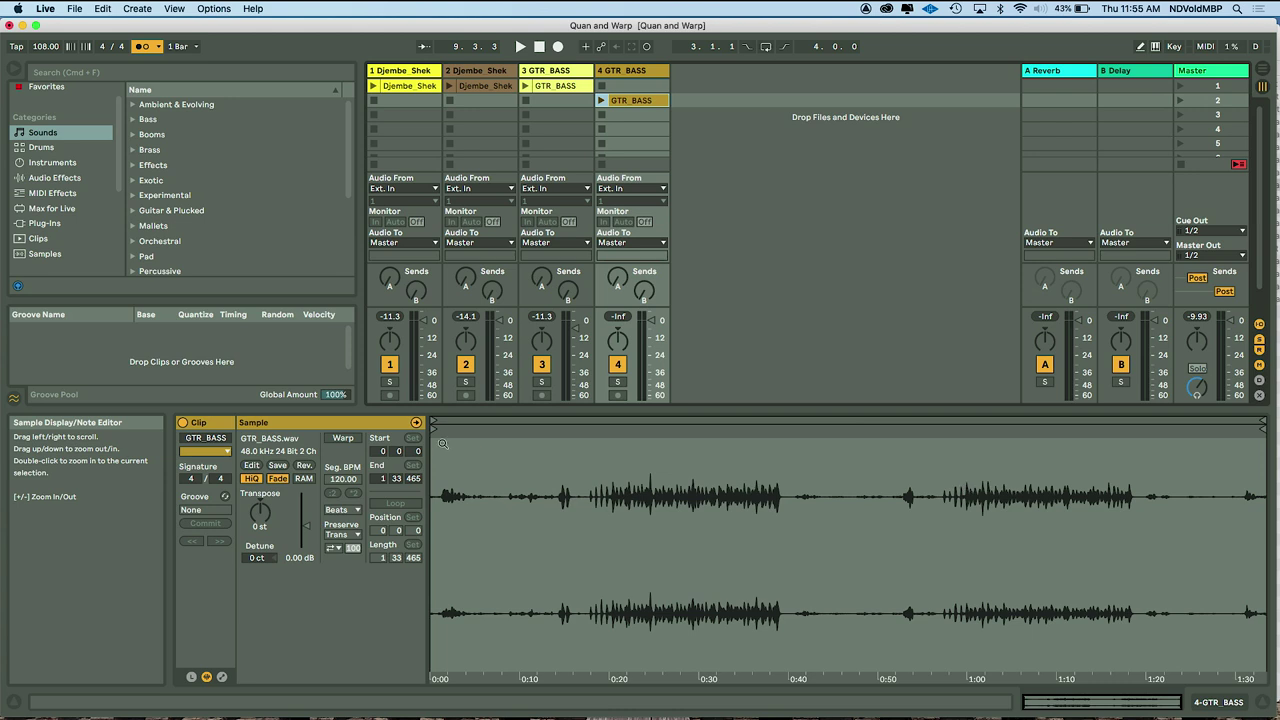
- Move the new clip's start marker to the first count-in hit of the second take, at about 0:57.428, and play from there
drag(435, 430, 943, 460)
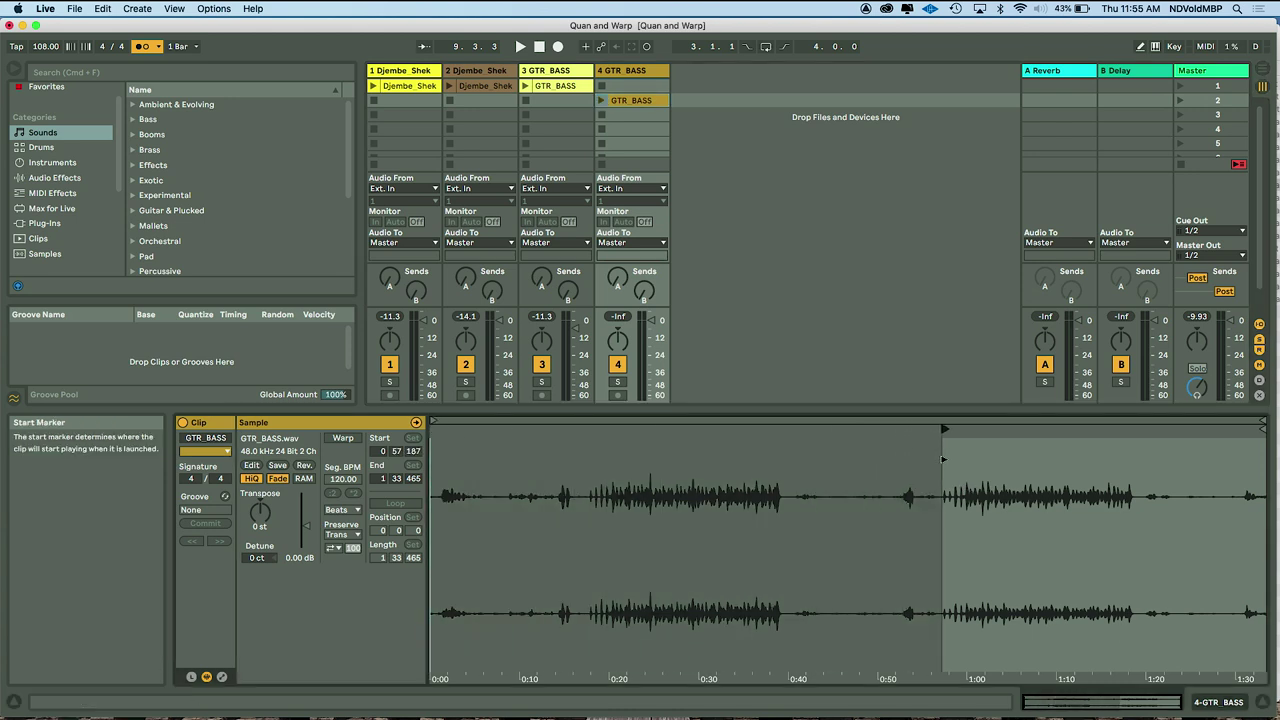
click(601, 101)
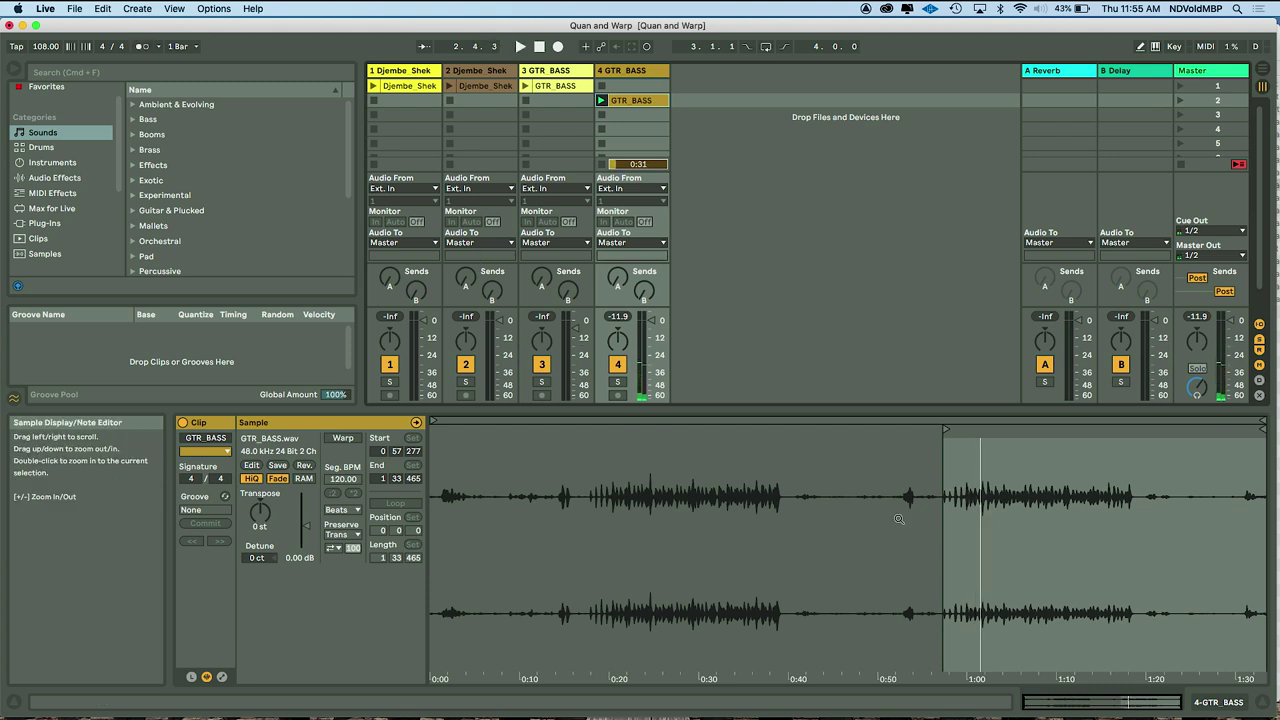
mouse_move(914, 513)
mouse_down()
mouse_move(914, 560)
mouse_move(790, 560)
mouse_move(790, 607)
mouse_move(914, 545)
mouse_up()
drag(666, 430, 708, 430)
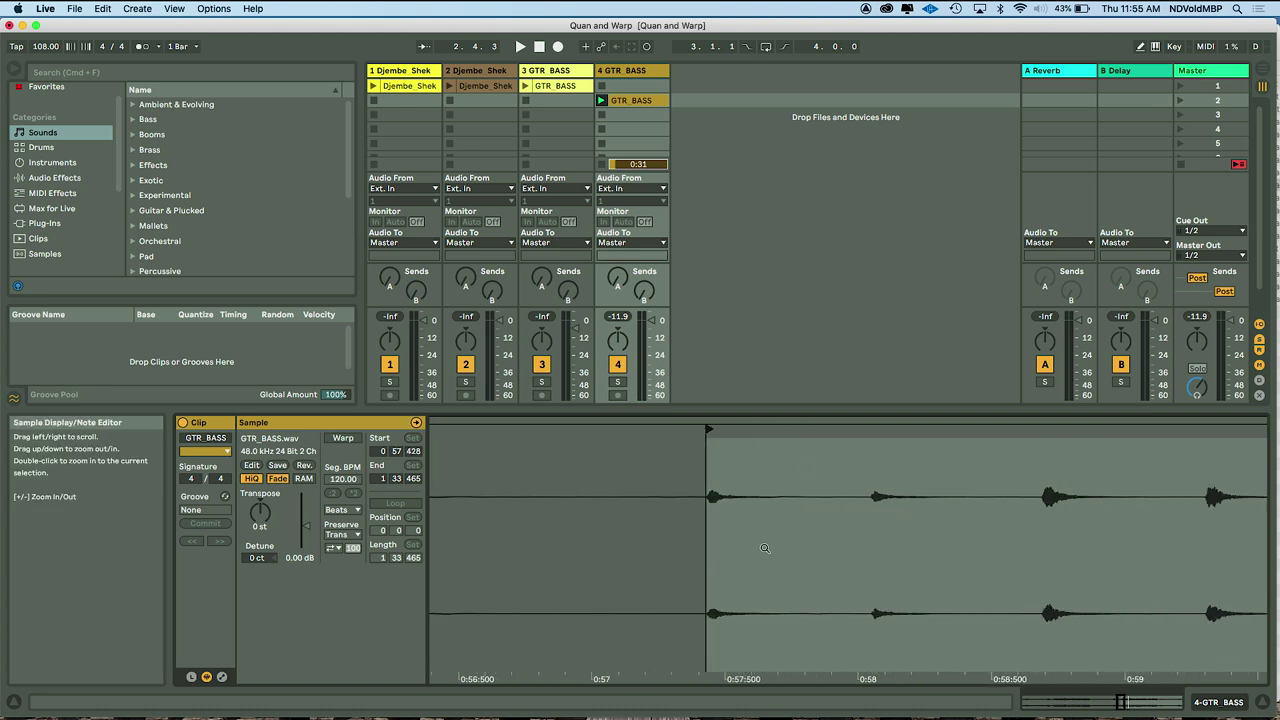
drag(758, 557, 758, 517)
key(space)
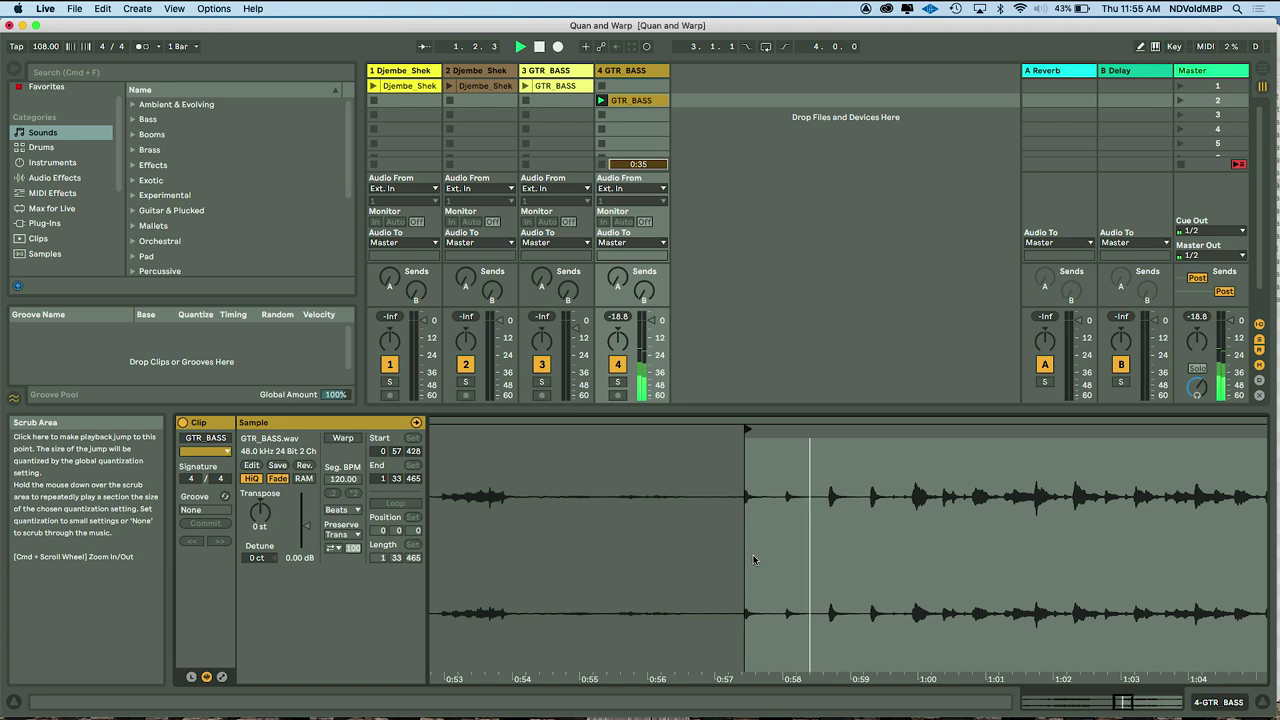
- Move the end marker to about 1:19.973, just past the second take, and crop the sample to that range
scroll(754, 560, down, 5)
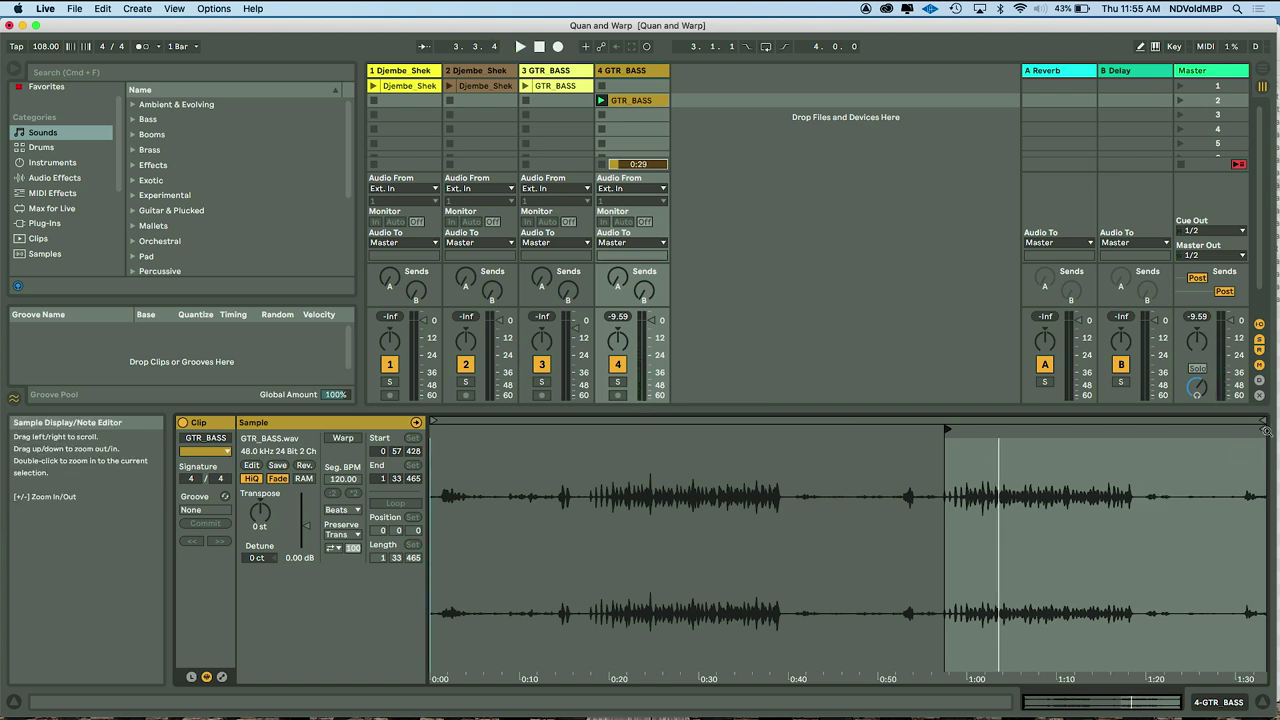
drag(1264, 428, 1151, 433)
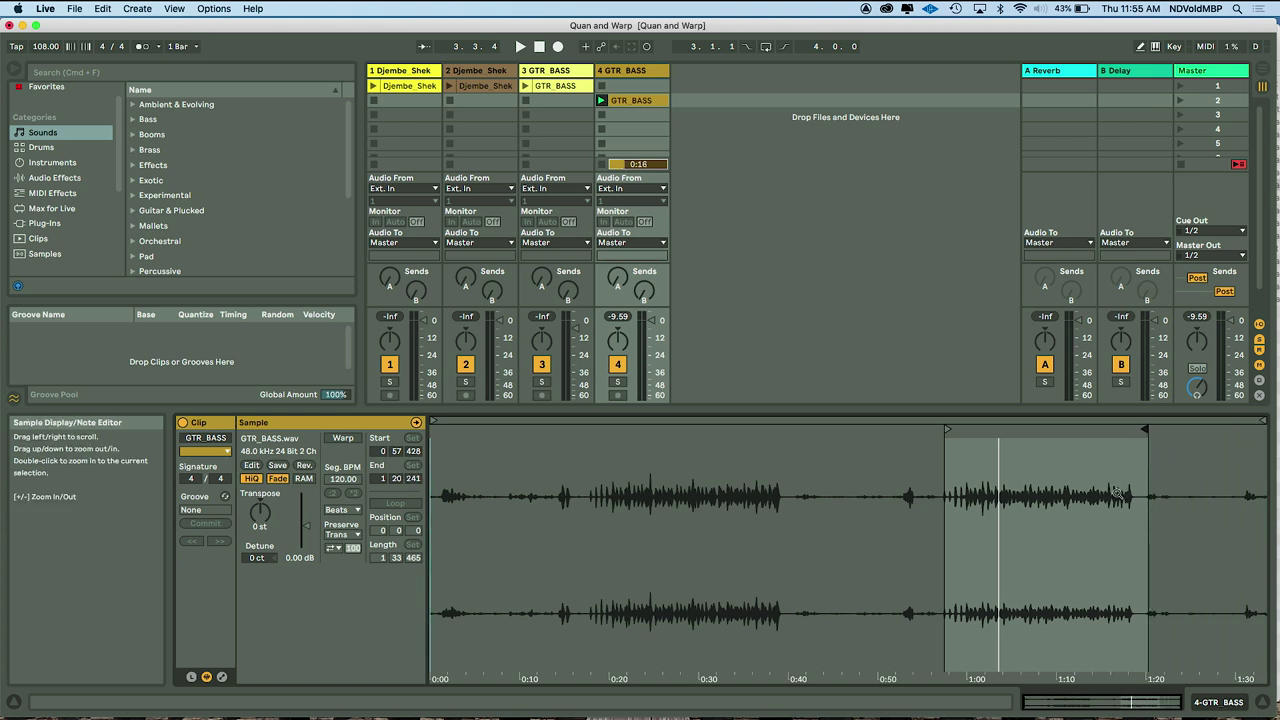
drag(1144, 430, 1141, 430)
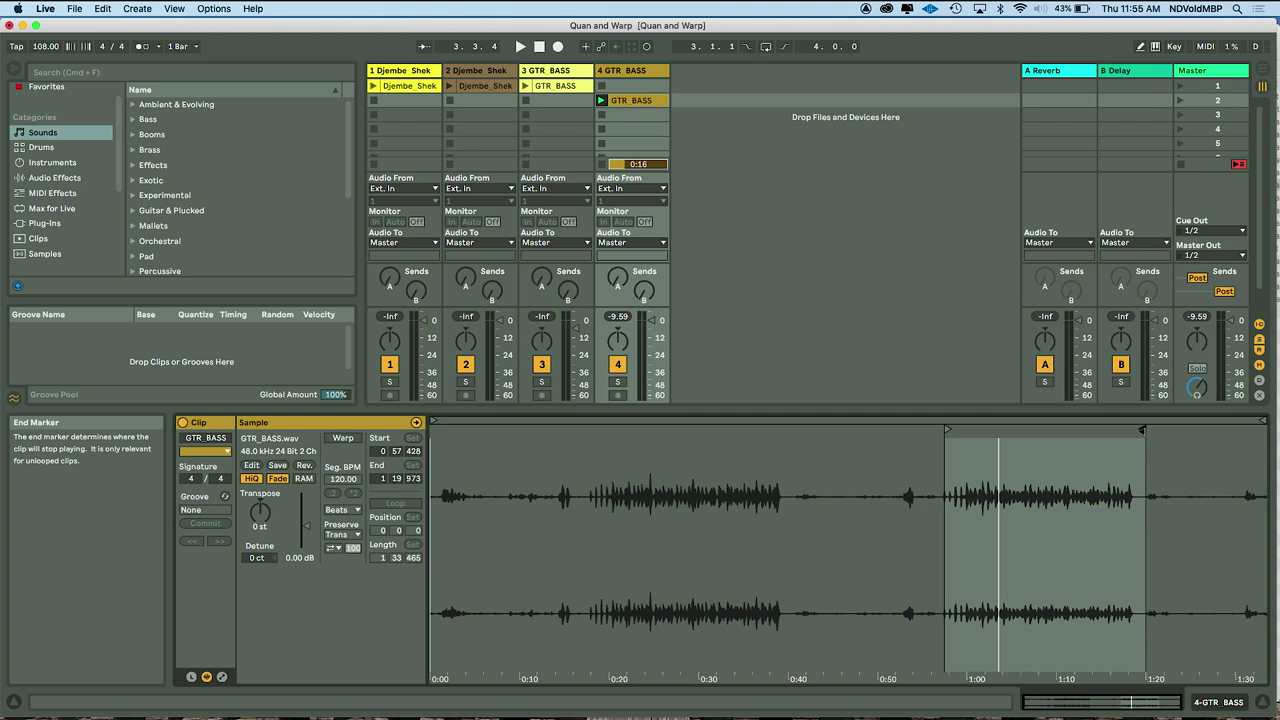
right_click(1192, 516)
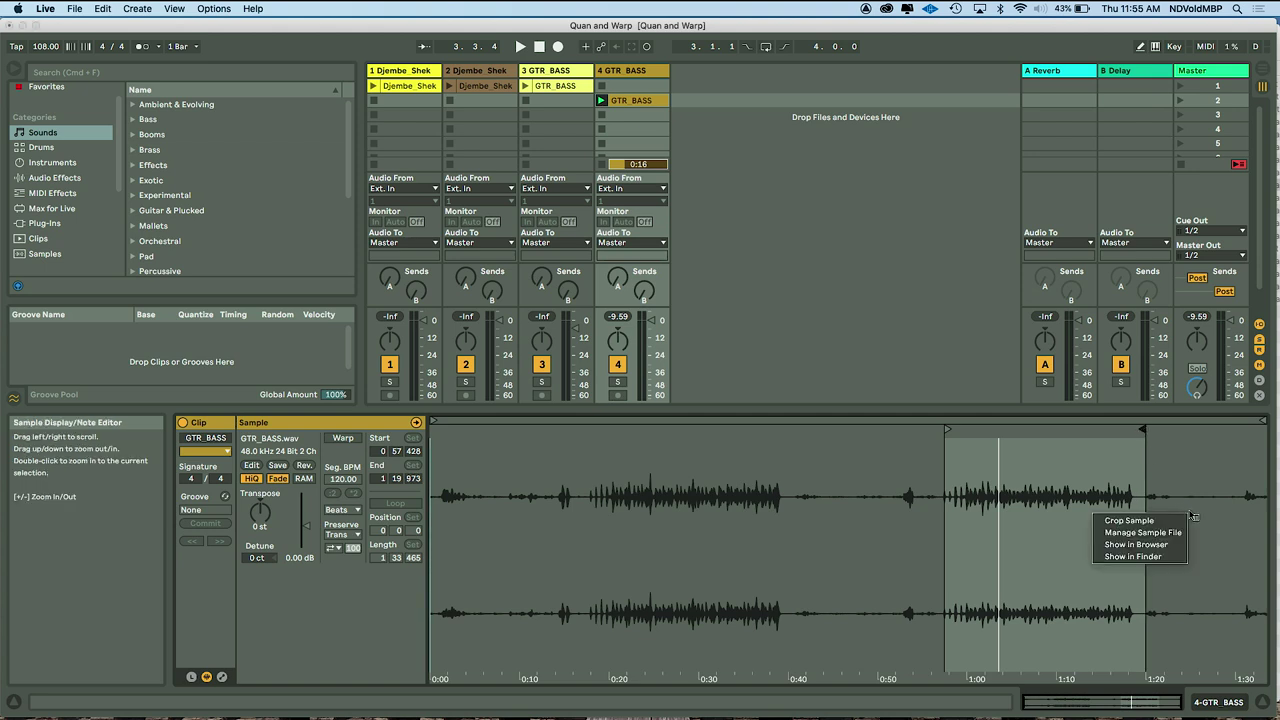
click(1170, 521)
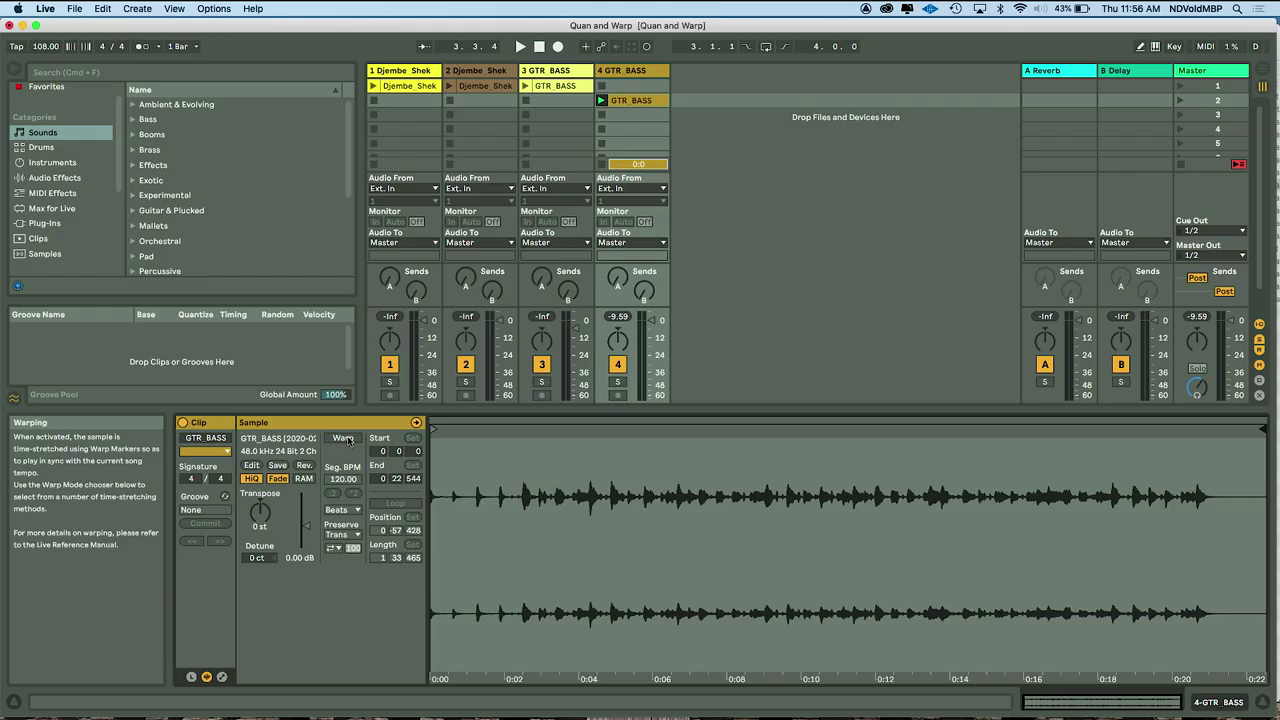
- Turn on warping for the cropped clip and play its opening to locate the first downbeat after the four count-in hits
click(342, 438)
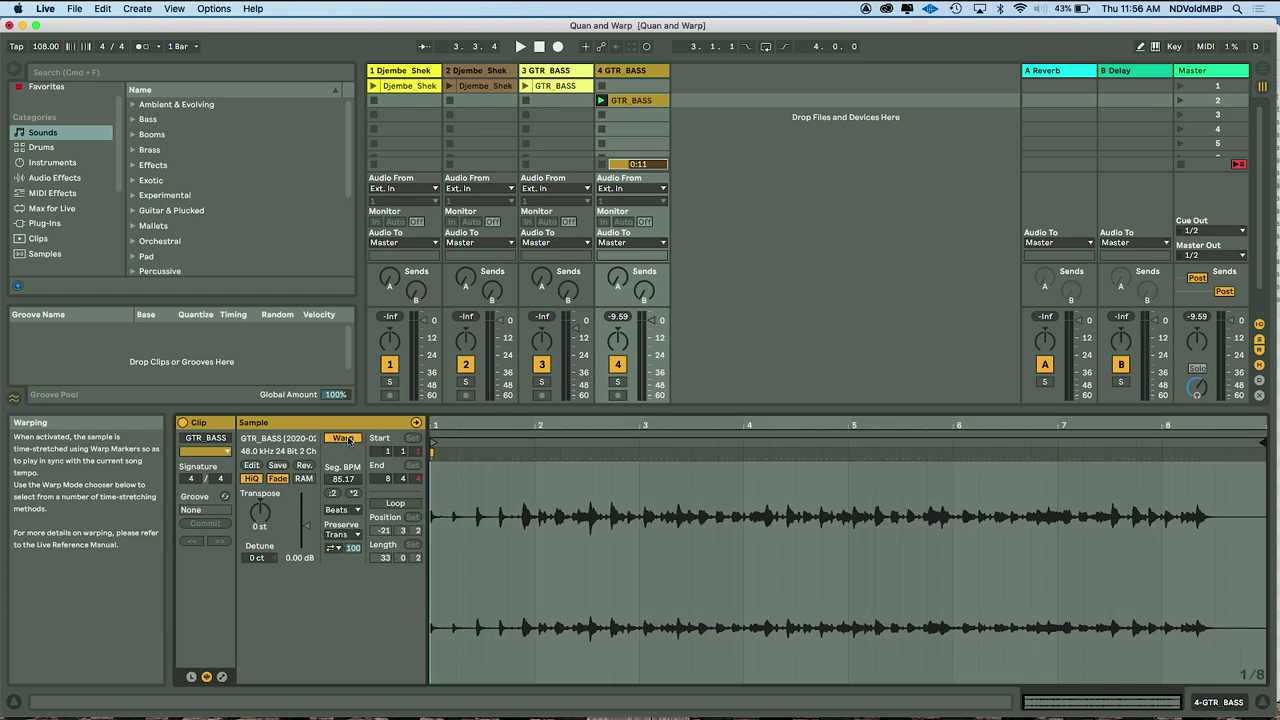
scroll(573, 517, up, 5)
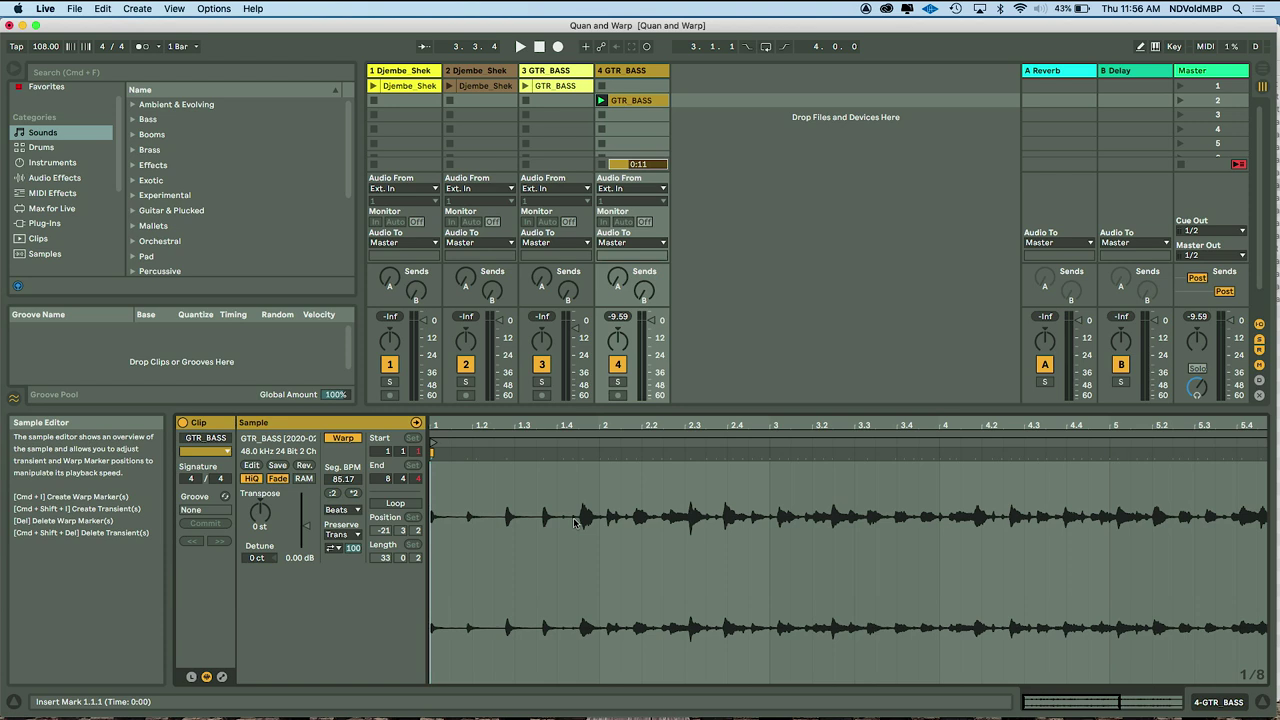
key(space)
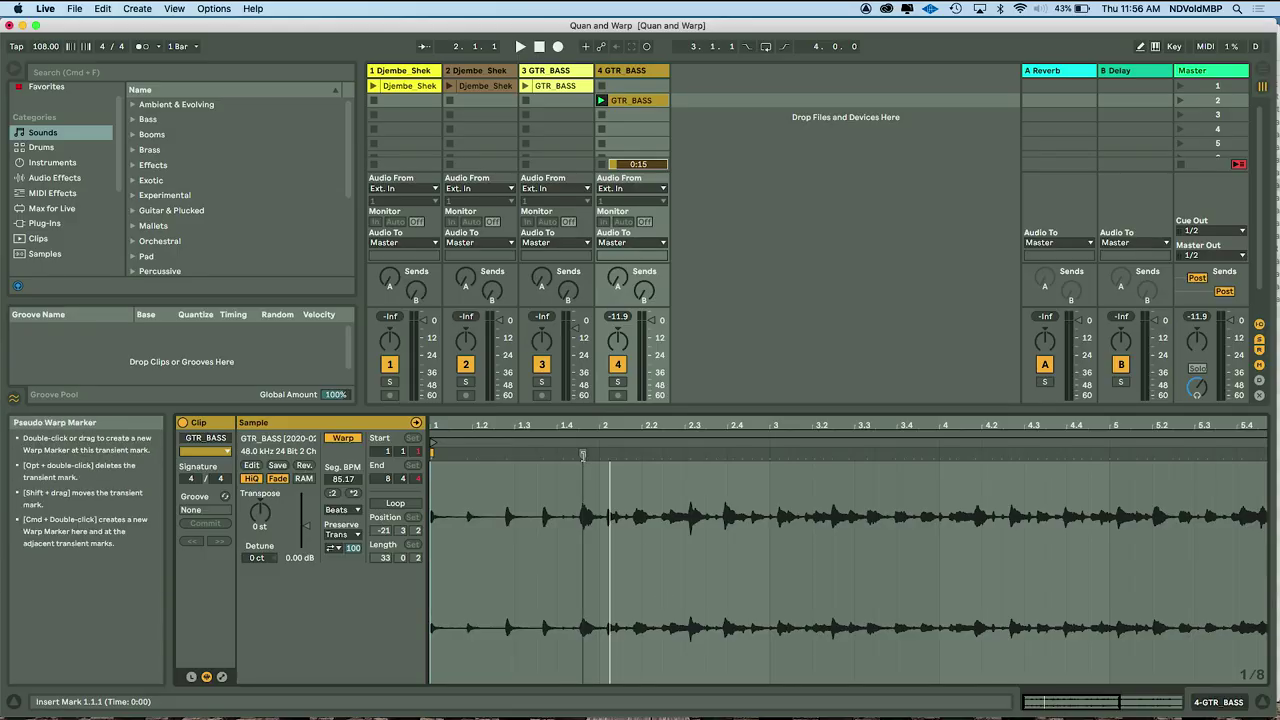
key(space)
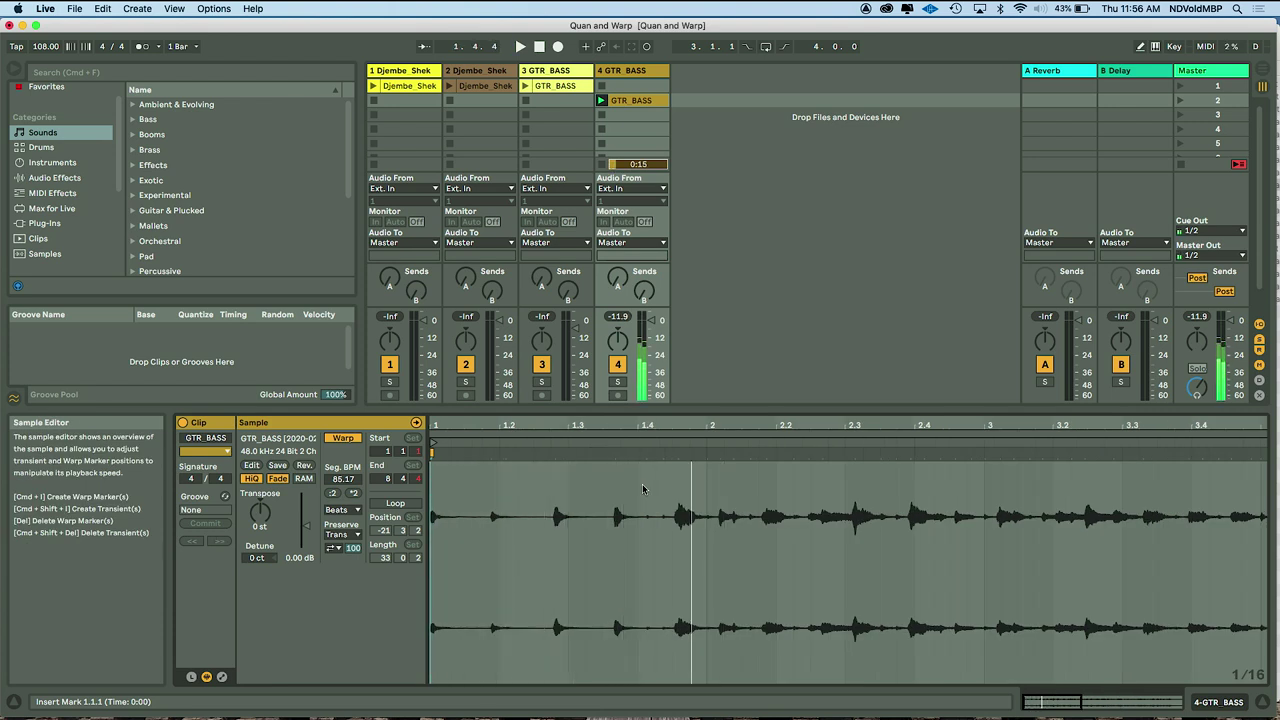
- Insert a warp marker at the exact onset of the first bass note after the count-in and set 1.1.1 there
double_click(678, 455)
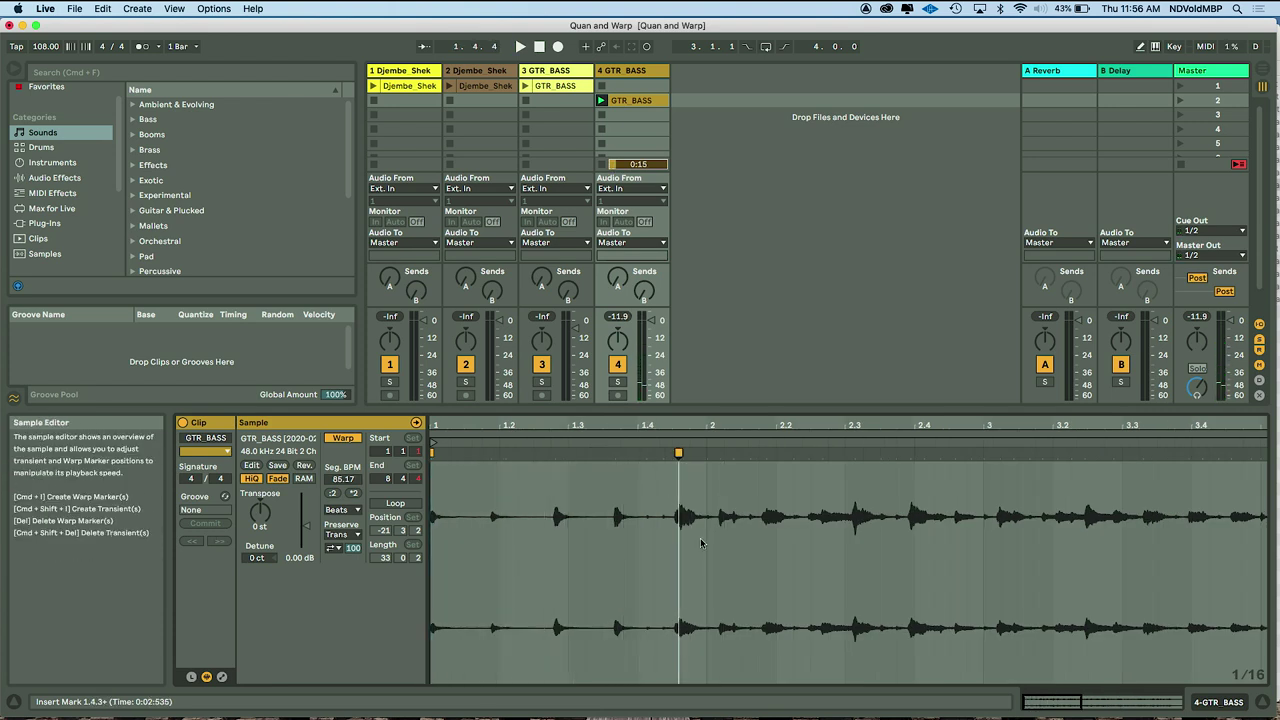
scroll(706, 541, up, 5)
scroll(706, 540, up, 5)
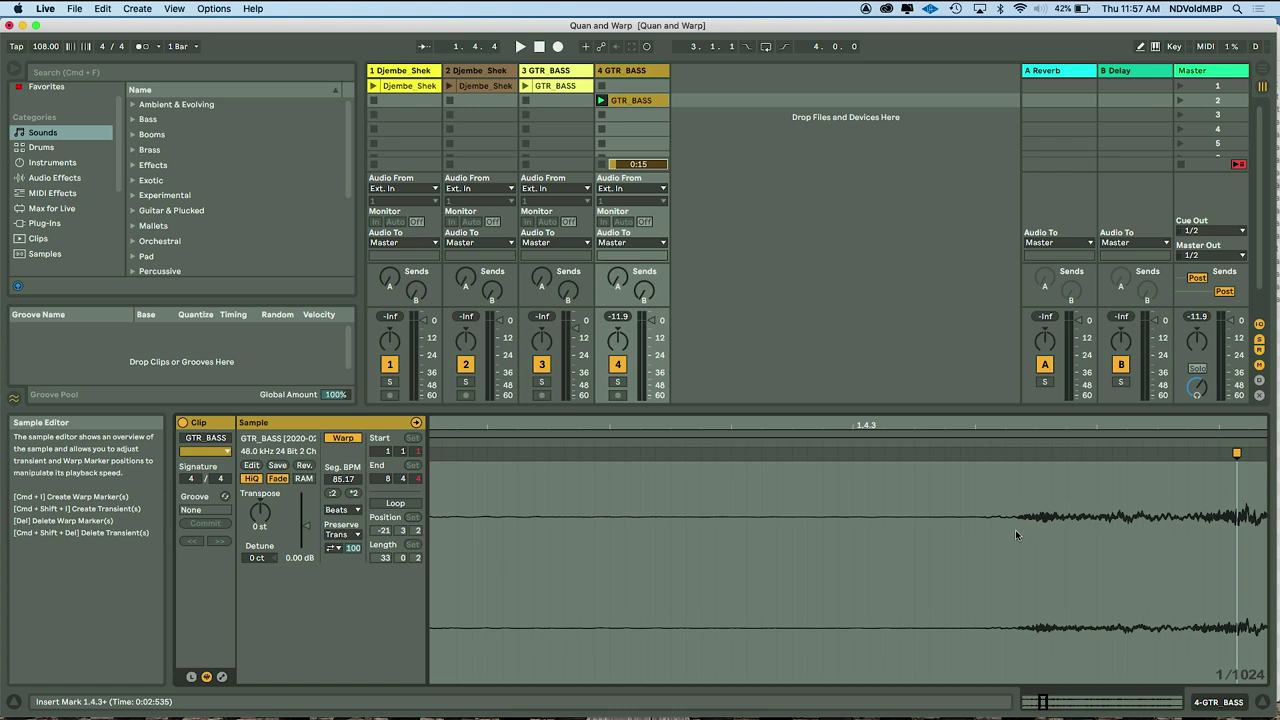
right_click(1018, 453)
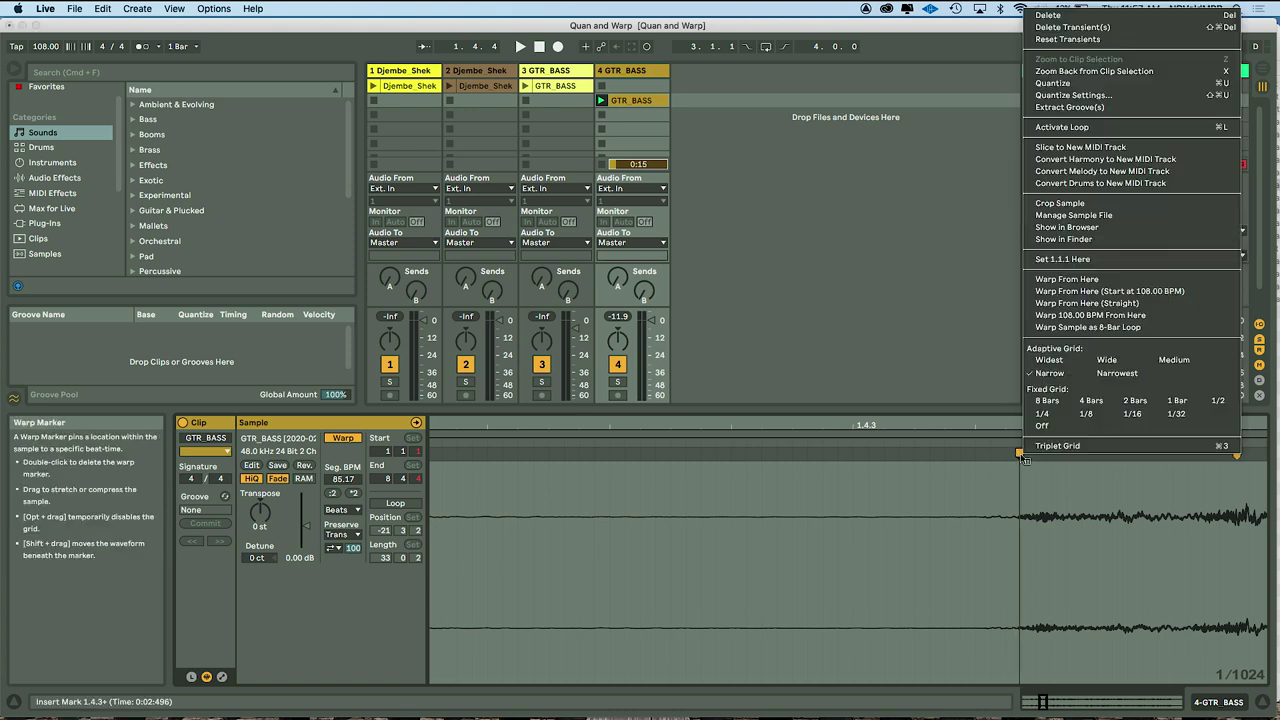
click(1068, 259)
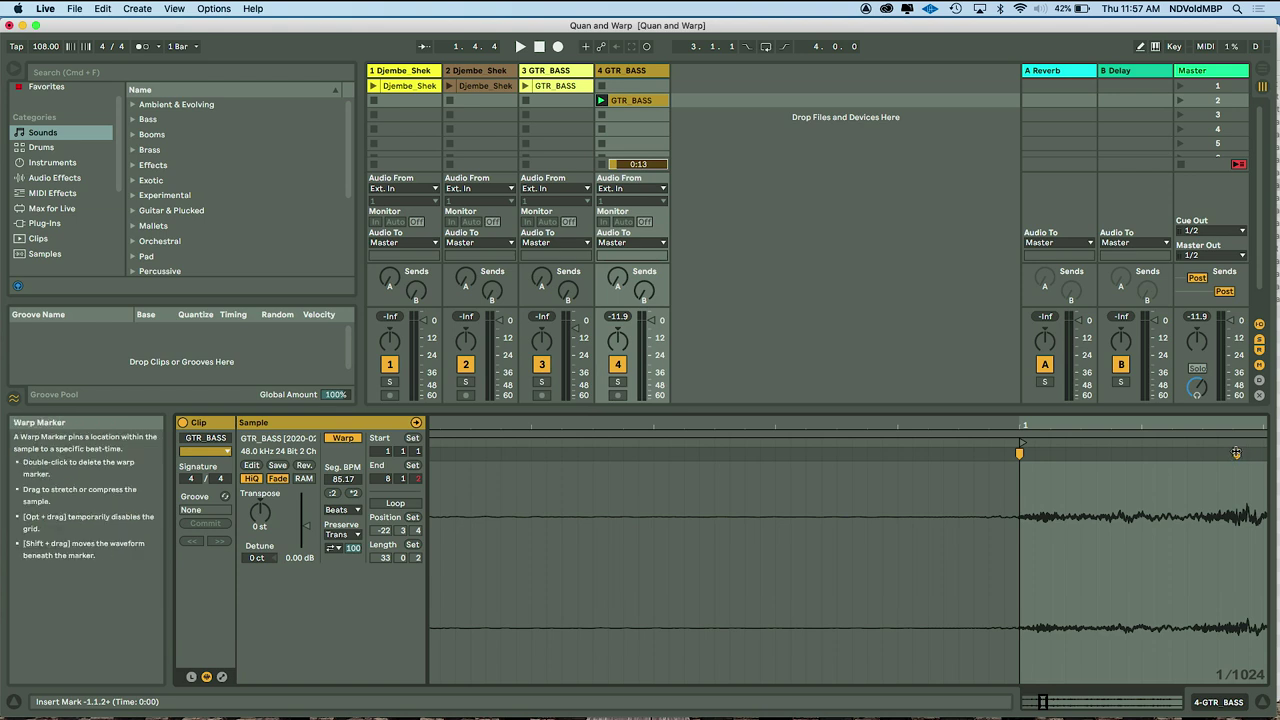
- Remove the extra warp marker just after 1.1.1 and crop away the count-in before bar 1
scroll(1229, 531, right, 5)
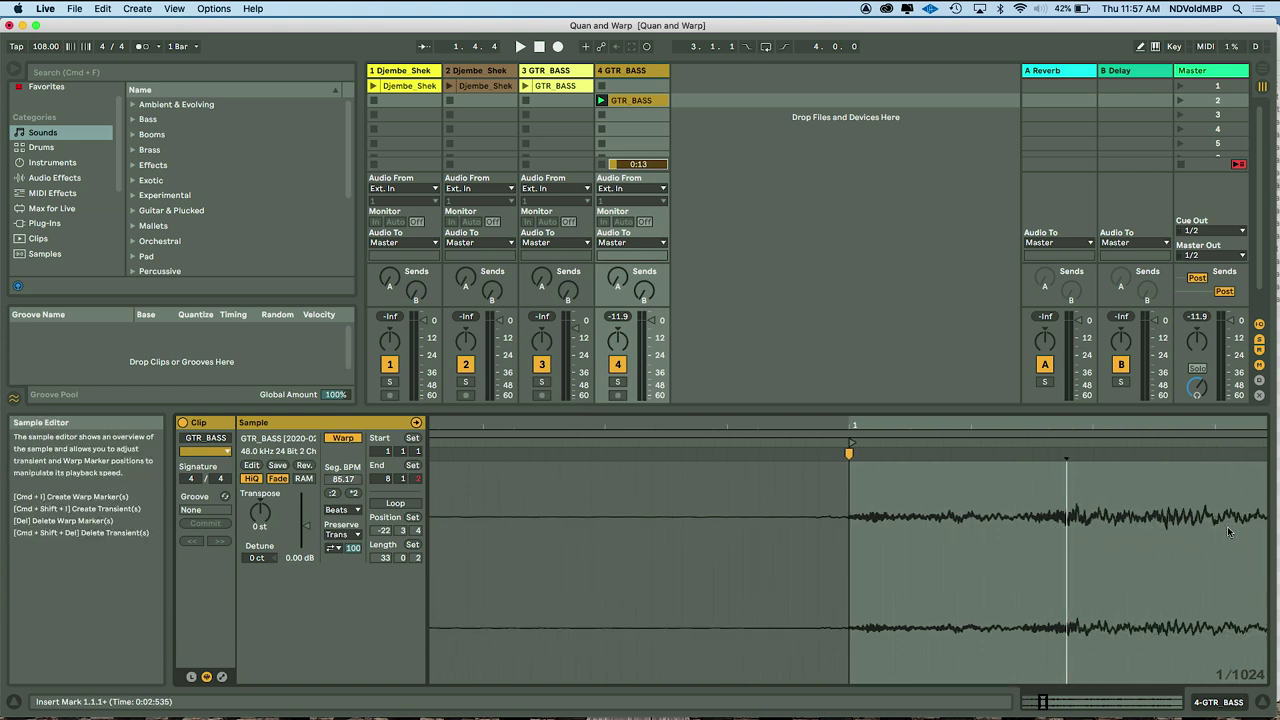
scroll(1194, 578, up, 5)
scroll(1171, 595, down, 3)
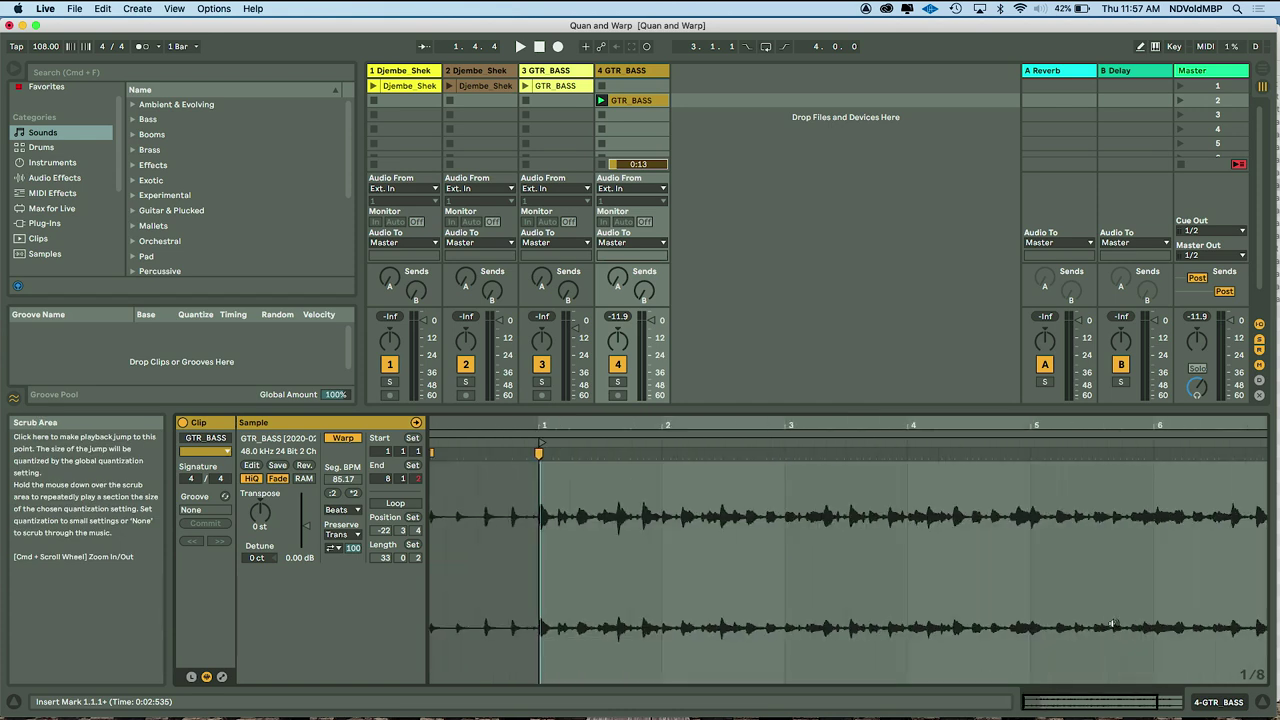
right_click(476, 569)
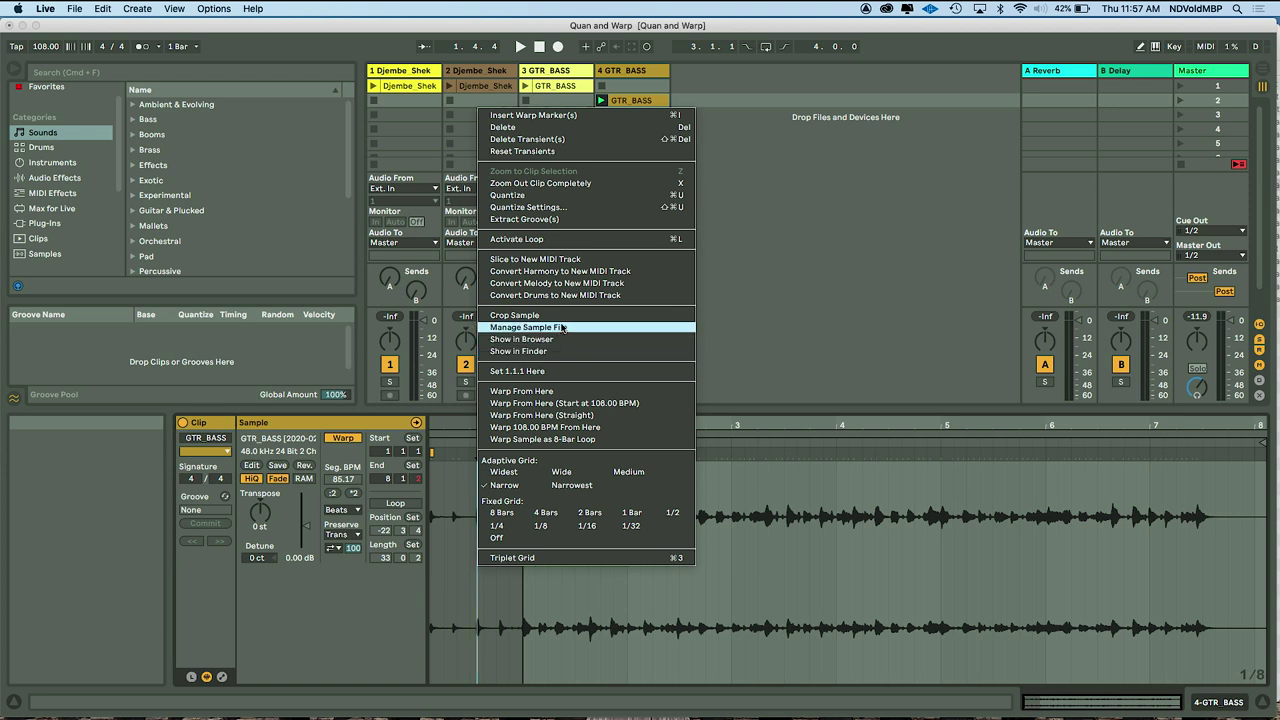
click(567, 316)
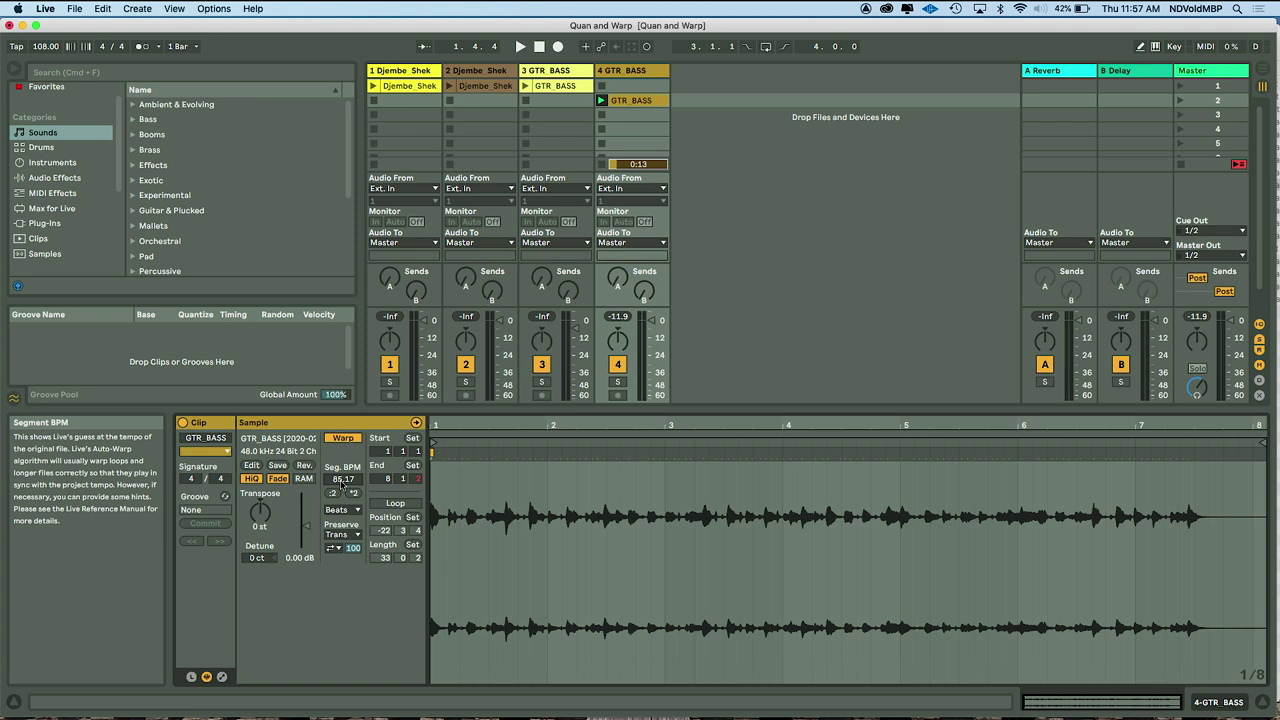
- Set the segment tempo to 108 BPM and define an eight-bar loop range from 1.1.1, with the clip end at 9.1.1
key(Return)
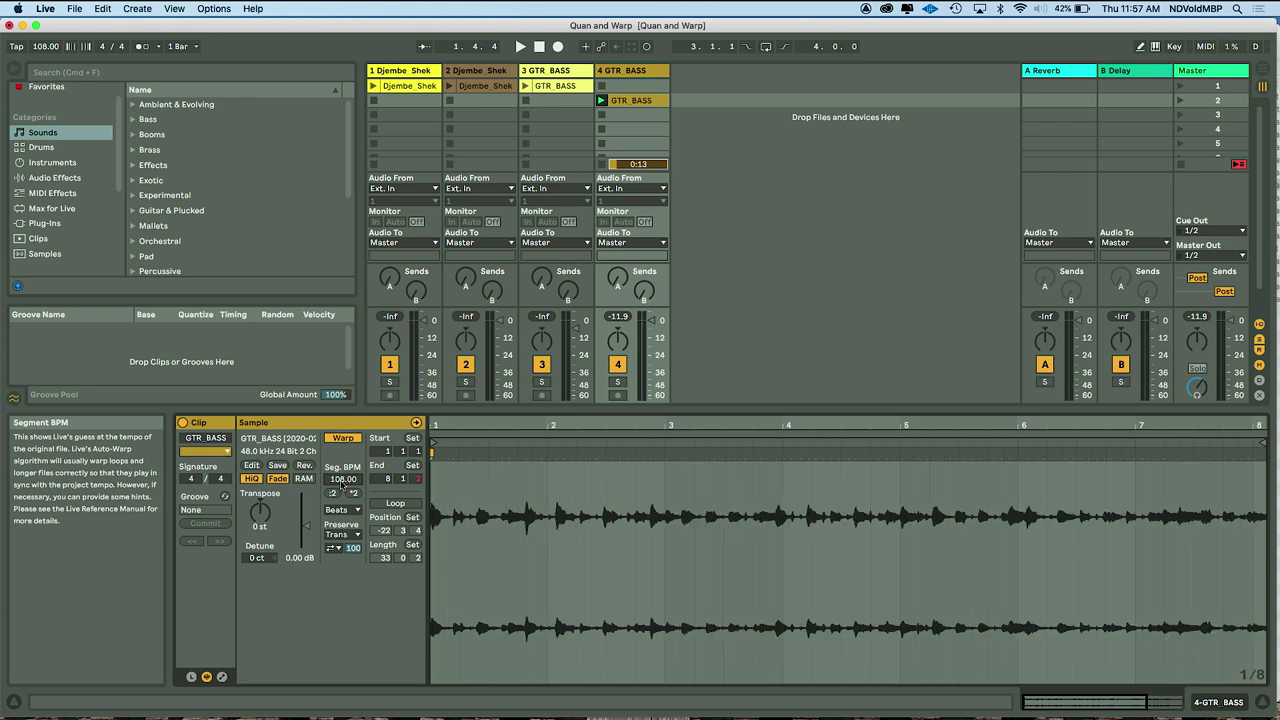
key(space)
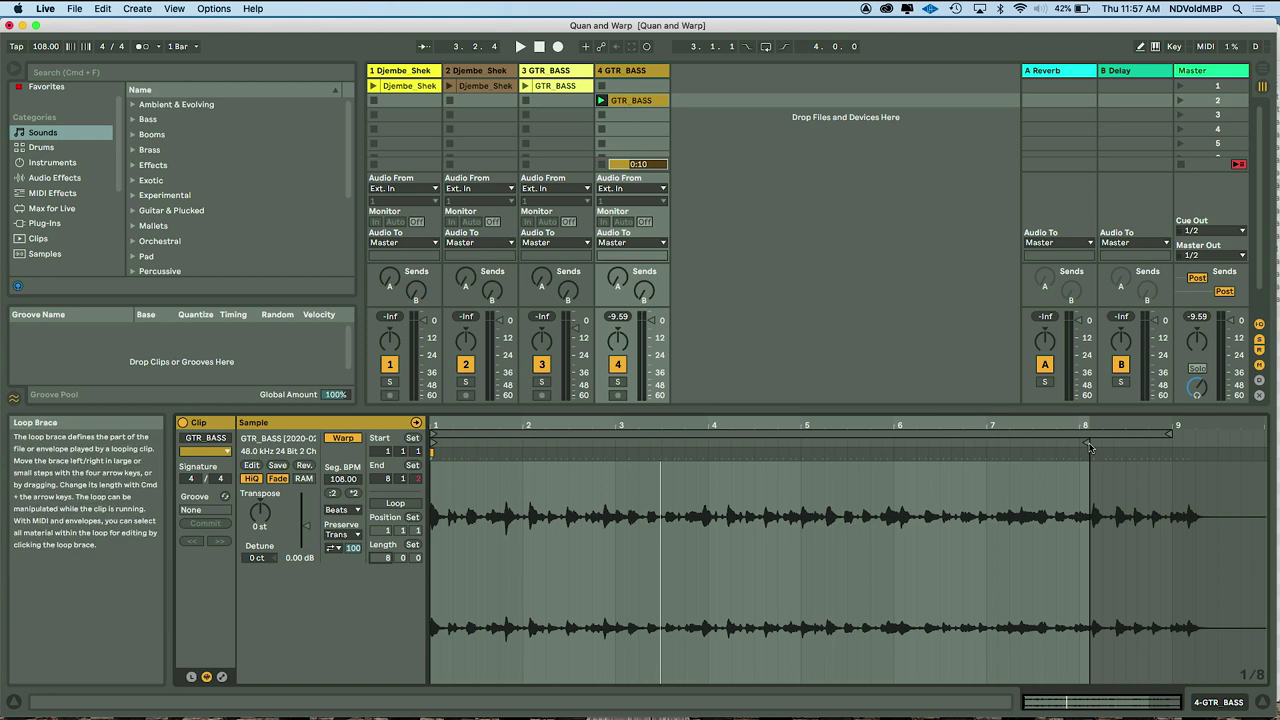
drag(1085, 442, 1170, 442)
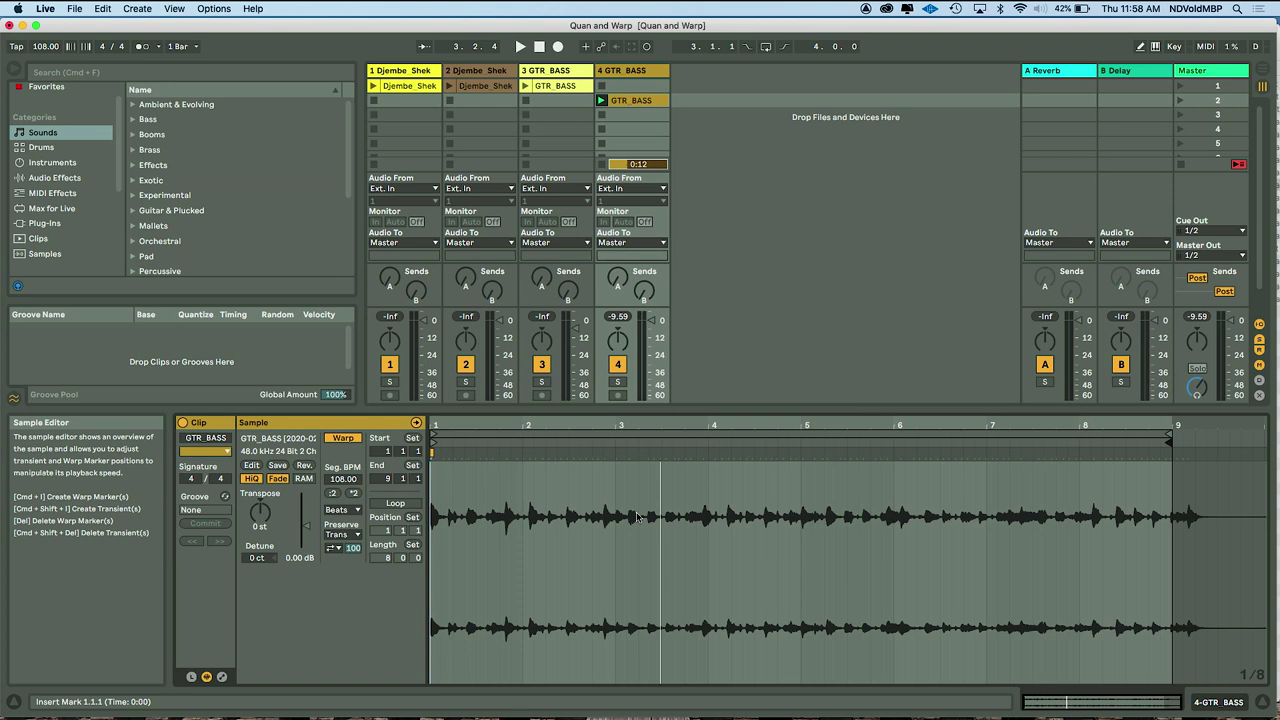
- Insert warp markers on the downbeat notes of bars 2 through 8 while the second guitar bass clip plays
key(space)
scroll(557, 528, up, 5)
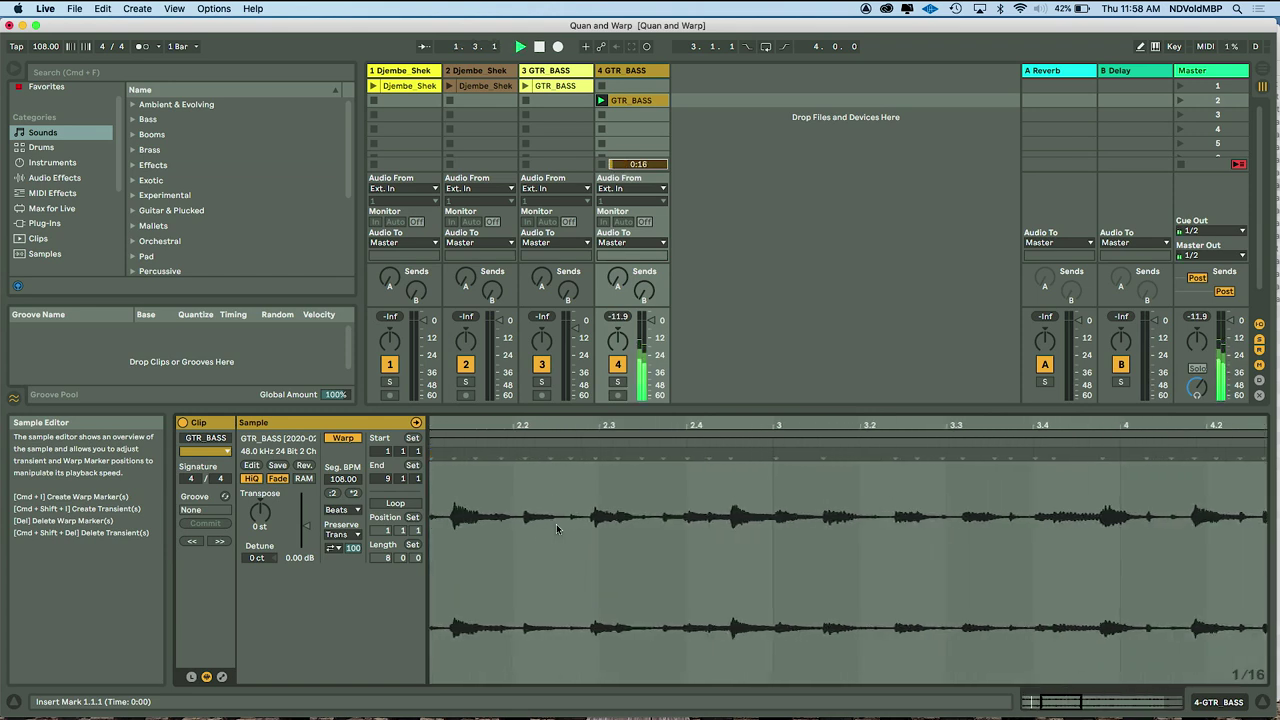
scroll(557, 528, left, 3)
double_click(632, 456)
double_click(1001, 456)
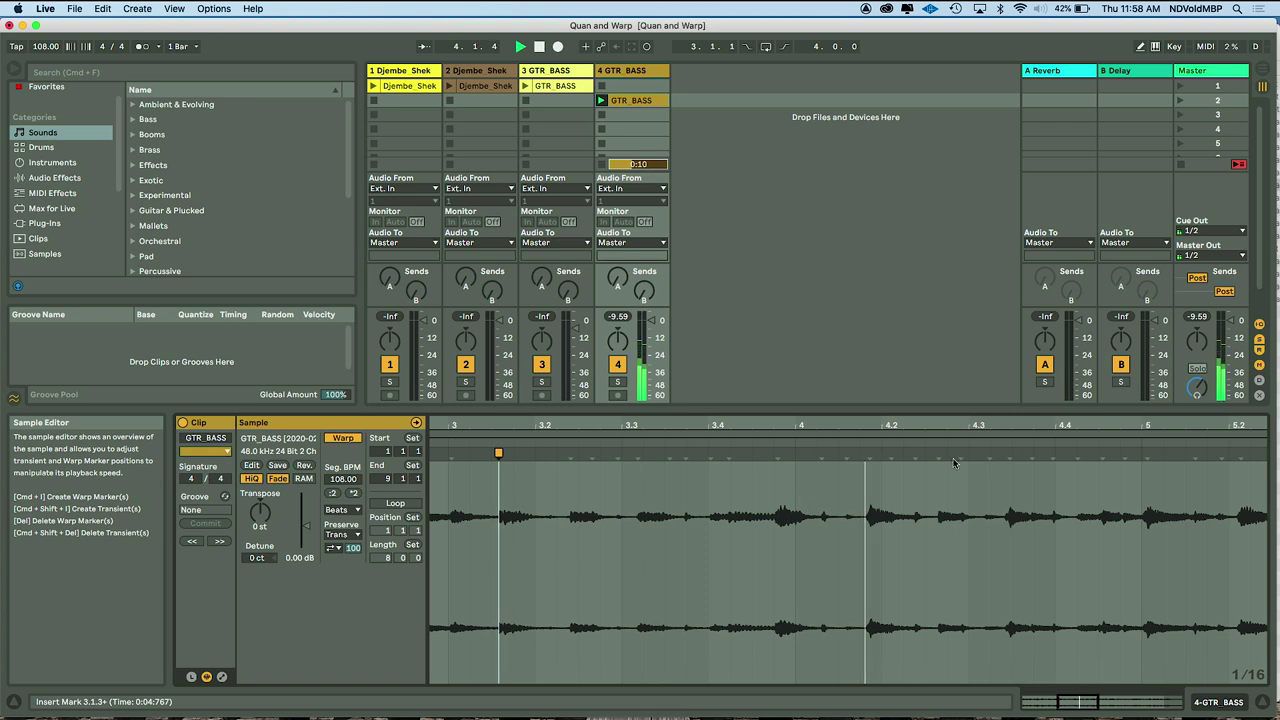
double_click(866, 456)
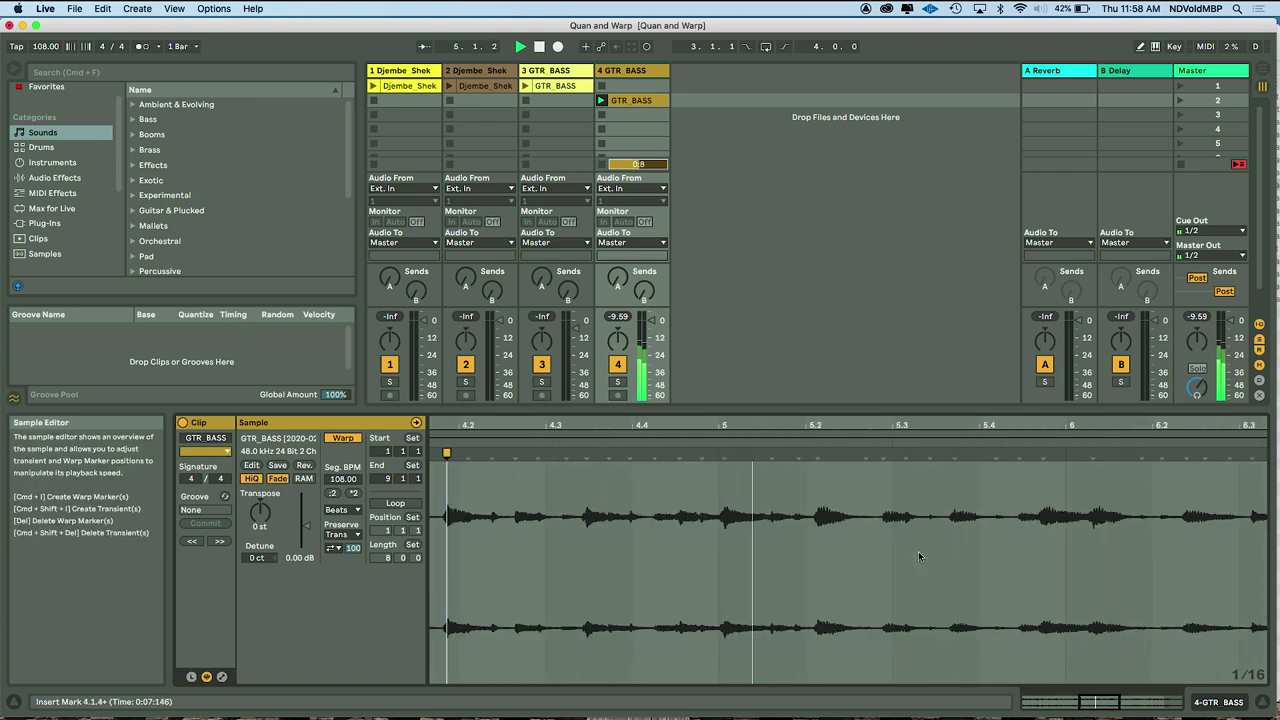
double_click(817, 456)
scroll(857, 519, right, 4)
scroll(857, 519, right, 2)
double_click(980, 456)
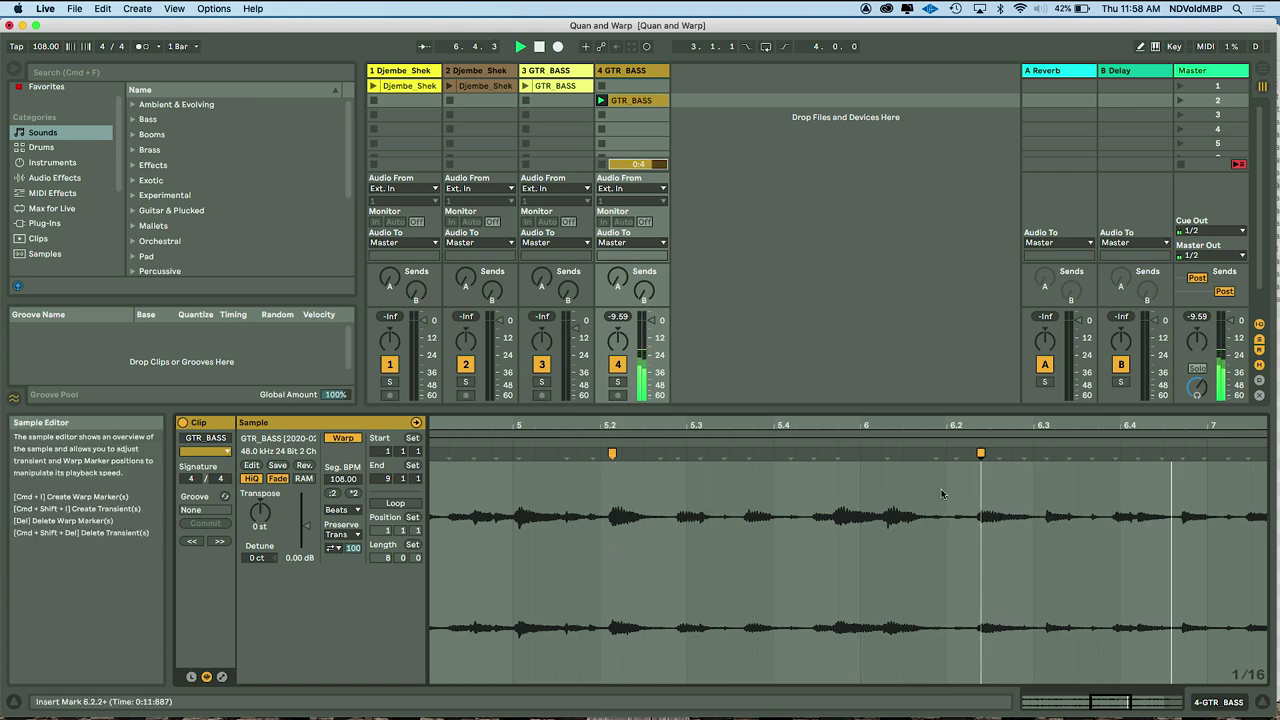
double_click(770, 455)
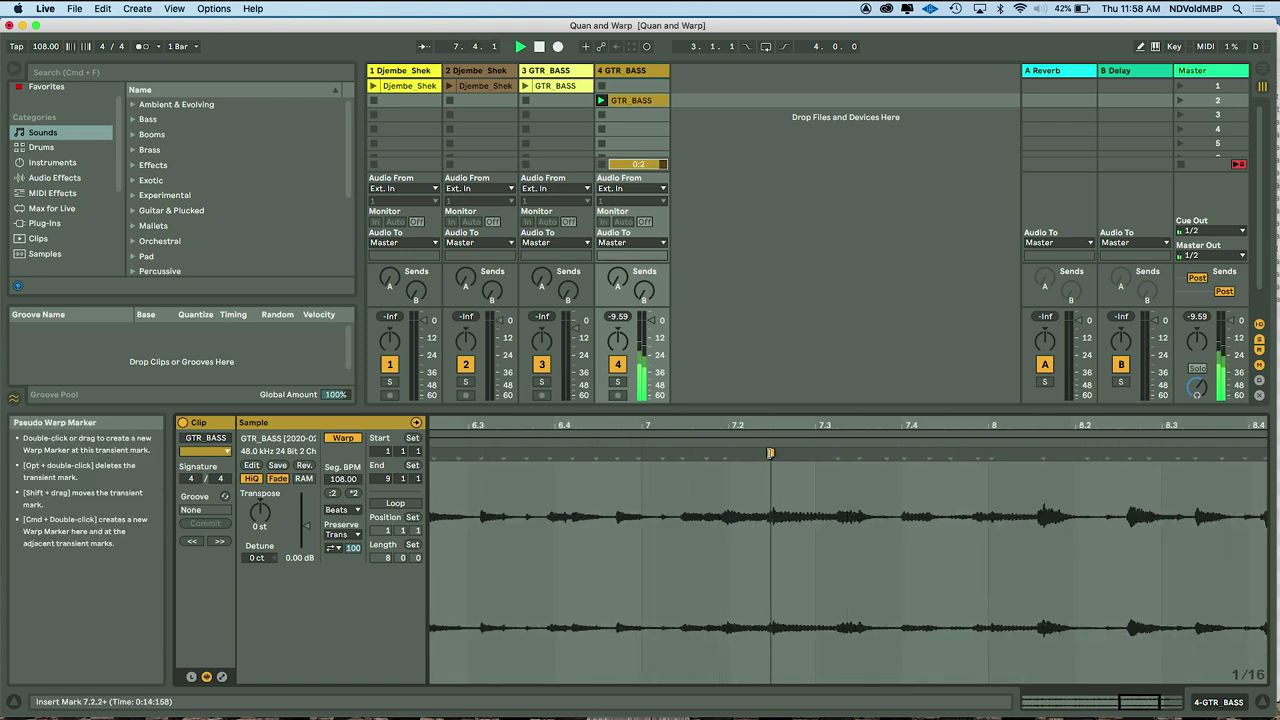
scroll(941, 546, right, 4)
double_click(1000, 453)
scroll(1013, 533, right, 3)
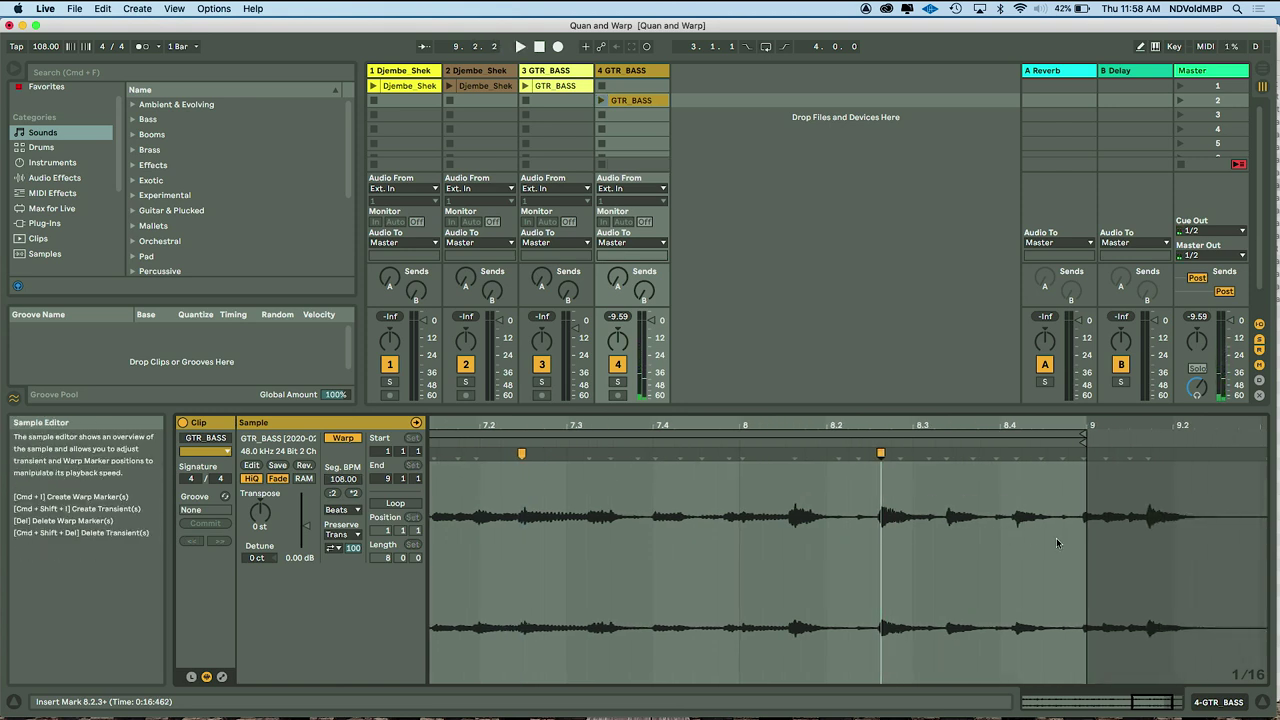
- Align the seven new warp markers with the grid lines at the starts of bars 2 to 8, from 2.1.1 to 8.1.1
scroll(1057, 543, down, 5)
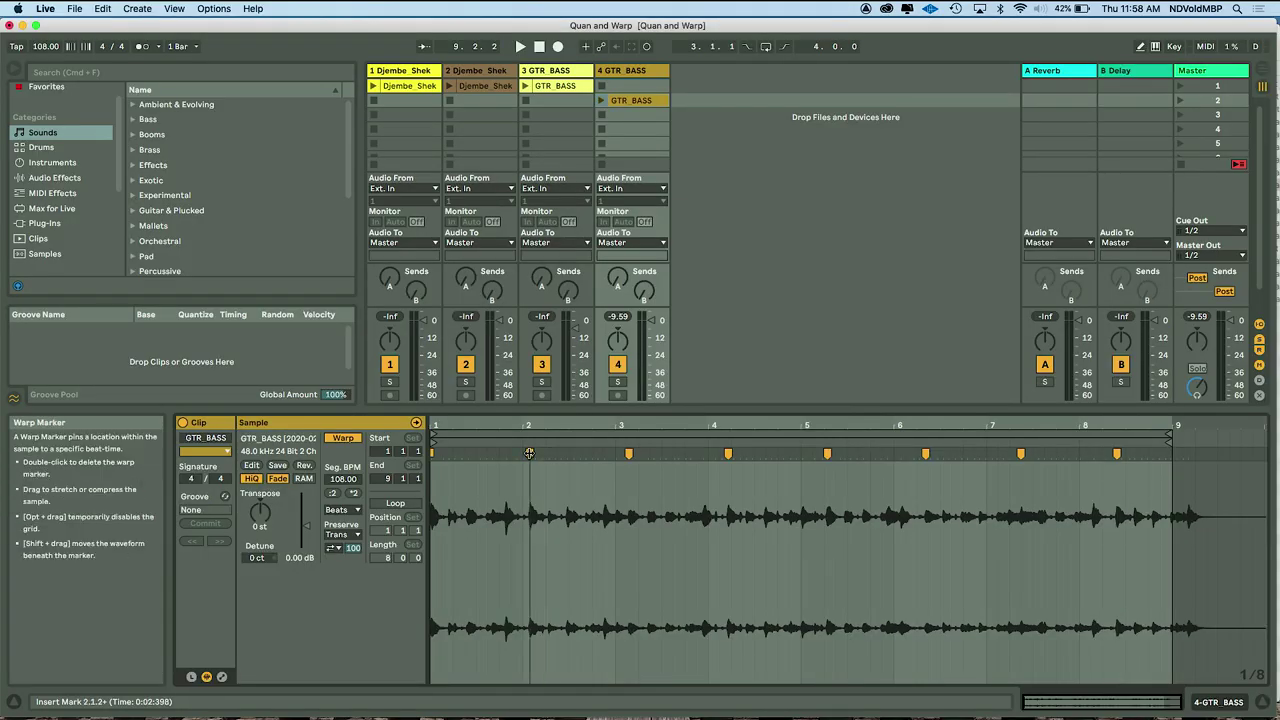
drag(528, 453, 523, 453)
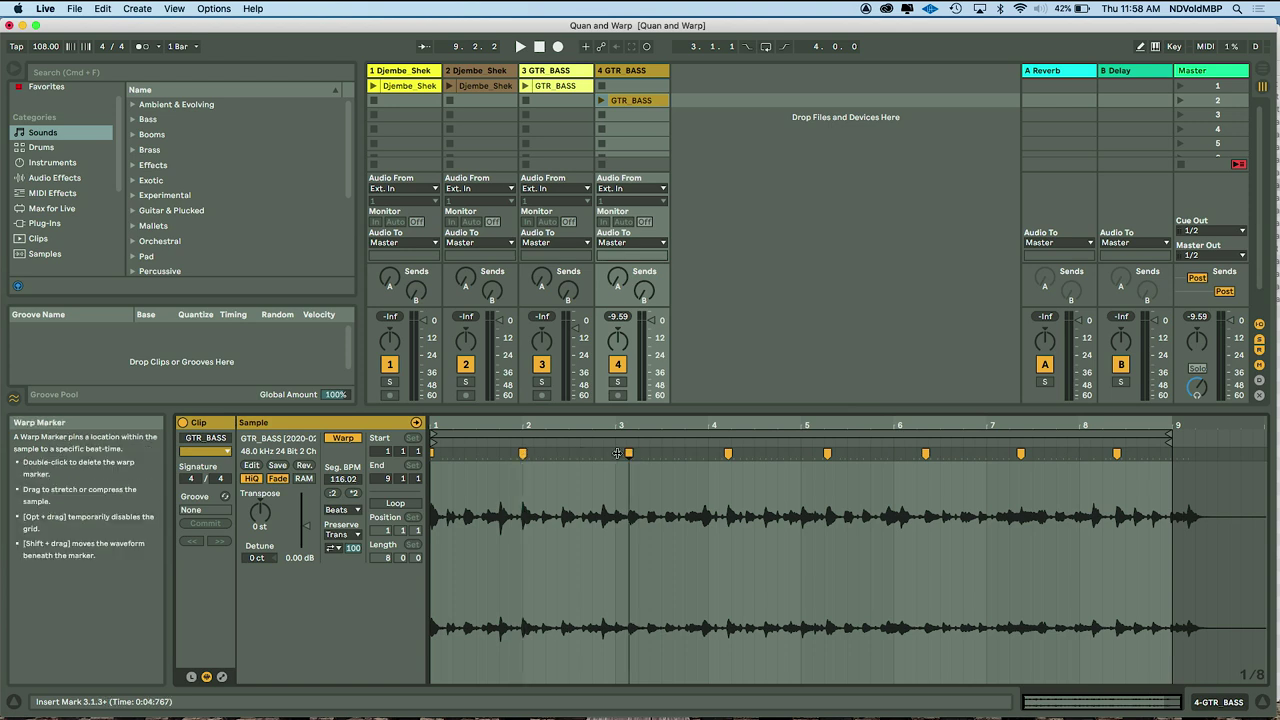
drag(628, 453, 613, 453)
drag(729, 453, 708, 453)
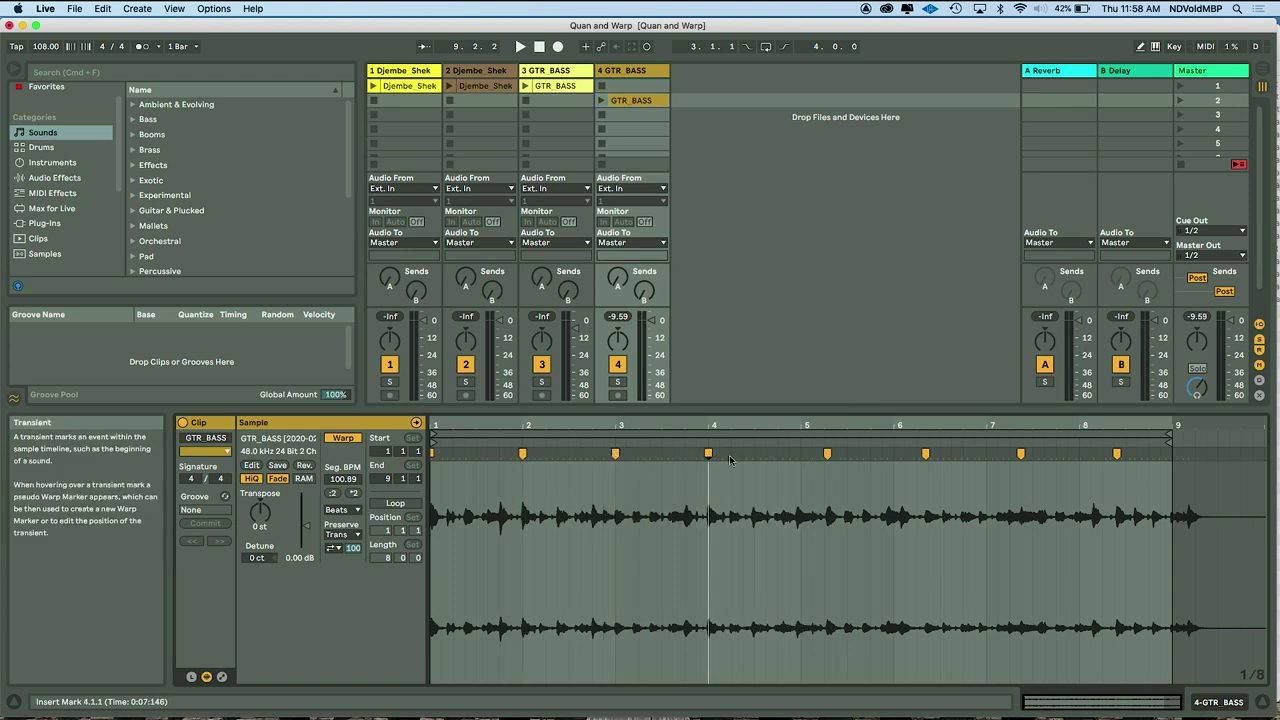
drag(822, 455, 796, 455)
drag(922, 455, 891, 456)
drag(1020, 453, 986, 453)
drag(1116, 453, 1082, 462)
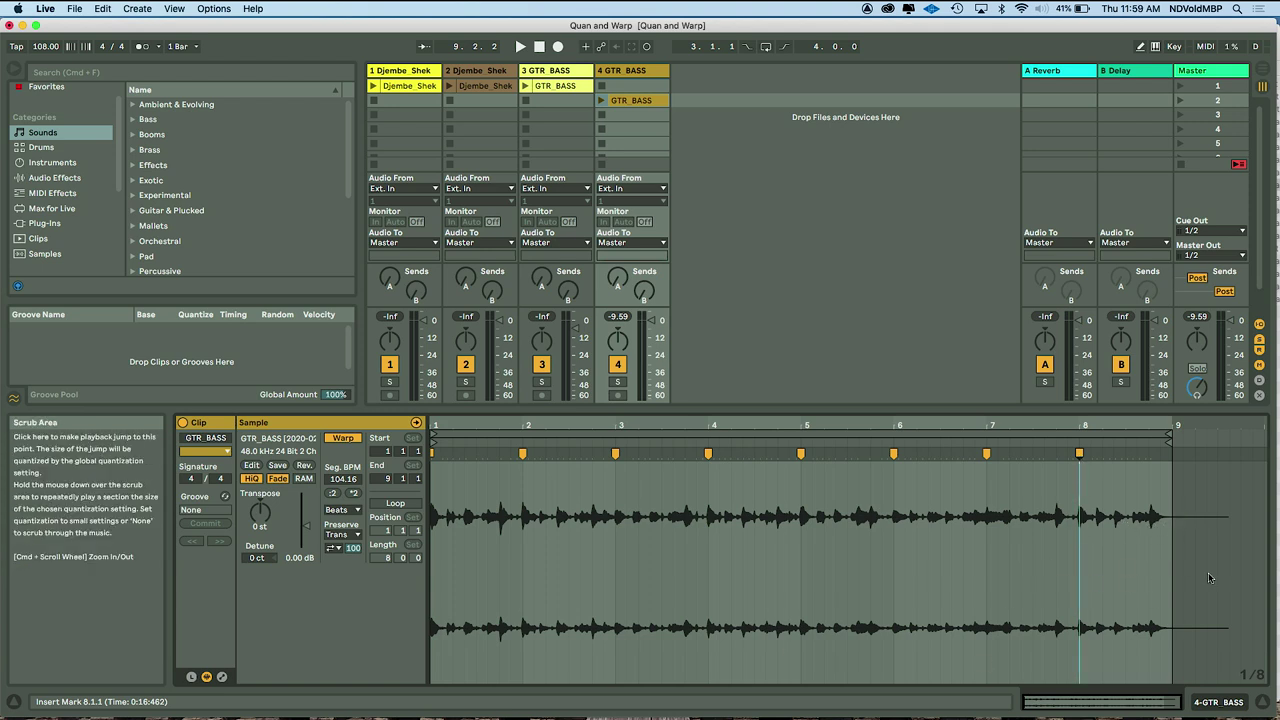
- Play the warped clip against the metronome and crop the sample to its eight bars
click(602, 100)
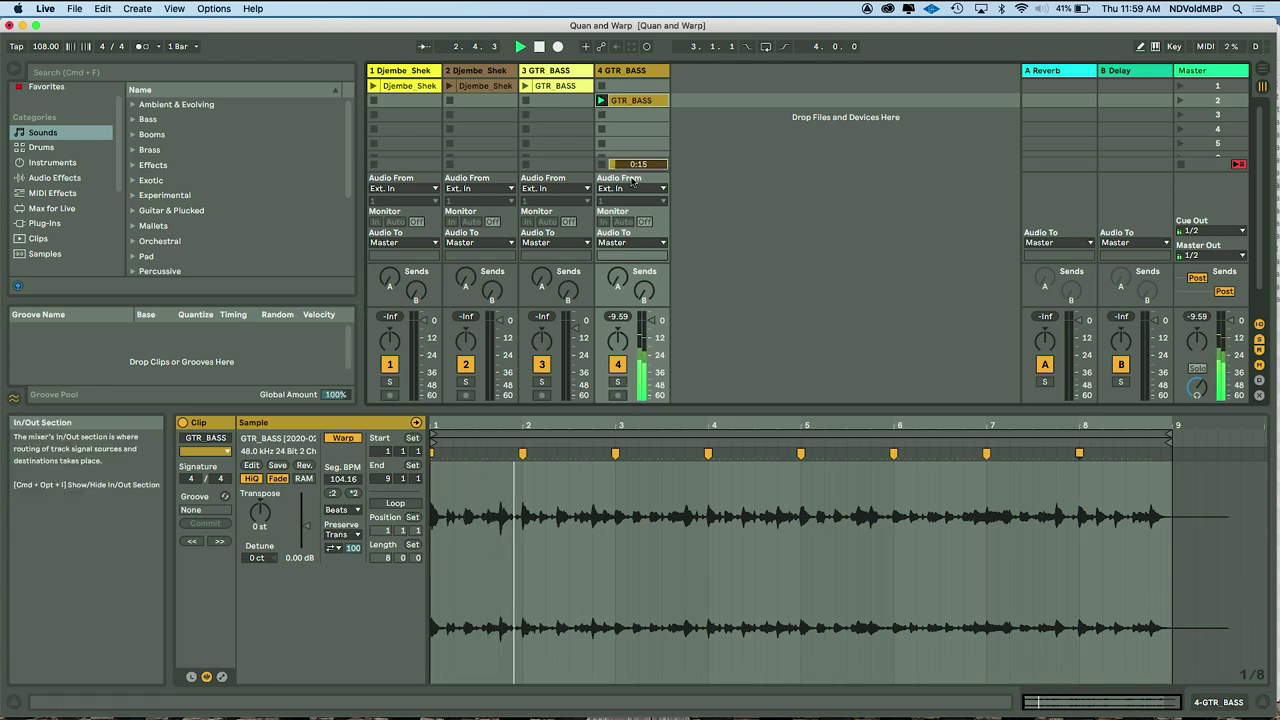
click(141, 50)
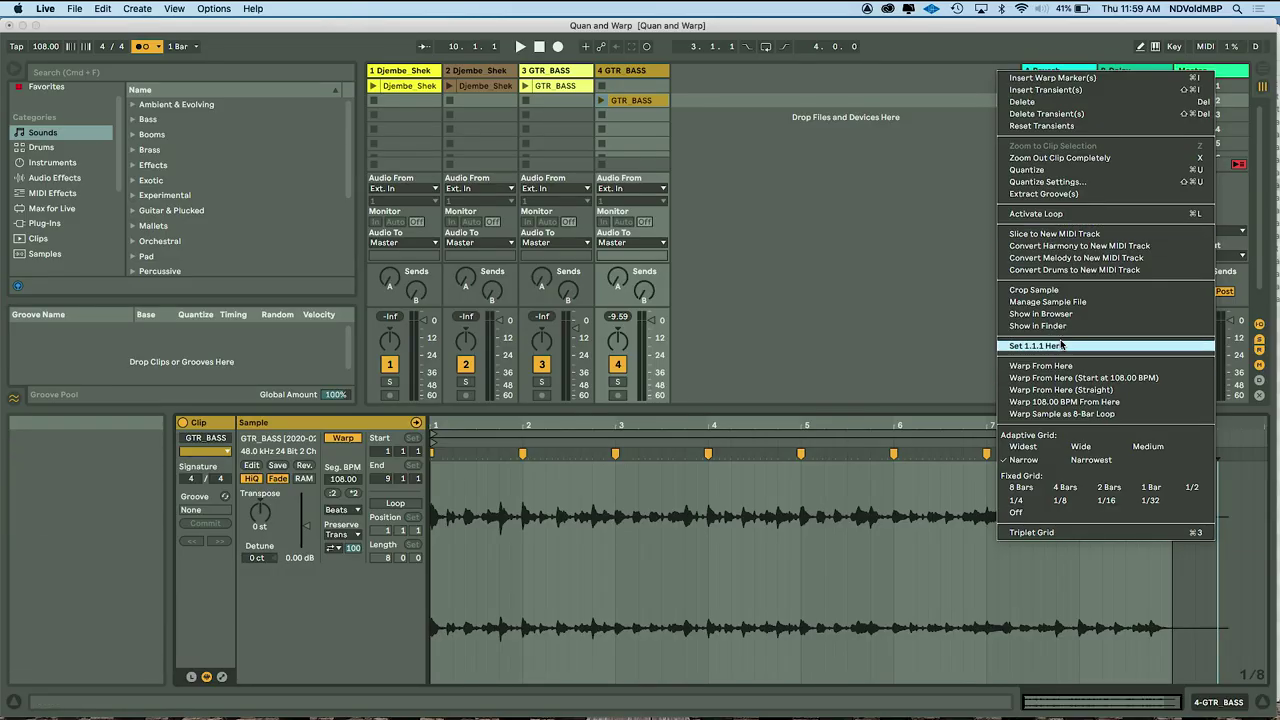
click(1040, 289)
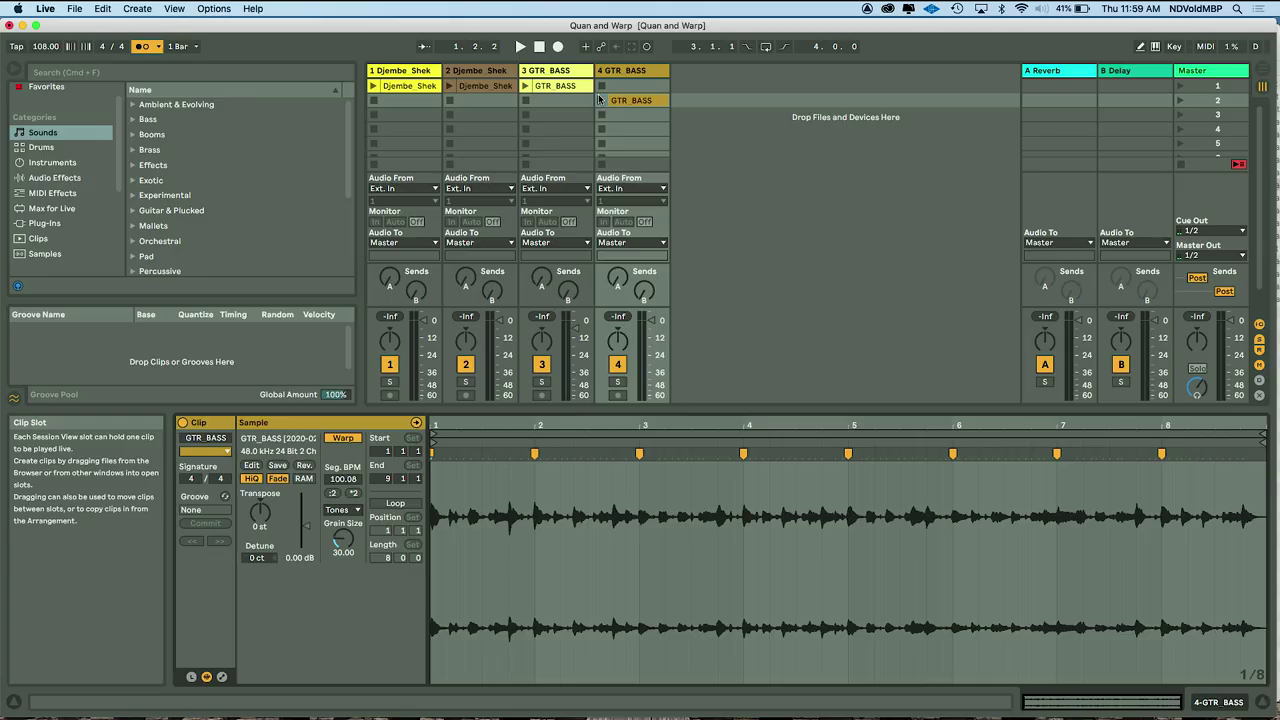
- Set the Tones grain size to 60.19 while the clip plays and turn on looping for it
click(601, 100)
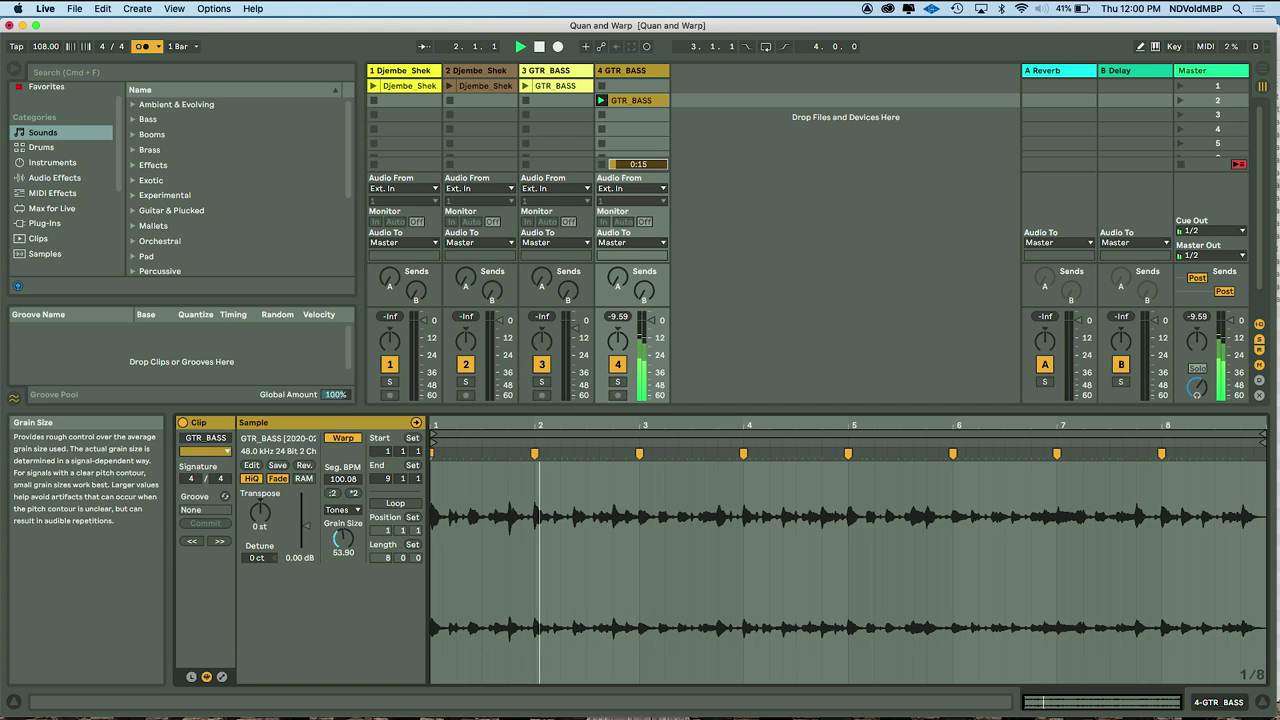
drag(343, 539, 343, 547)
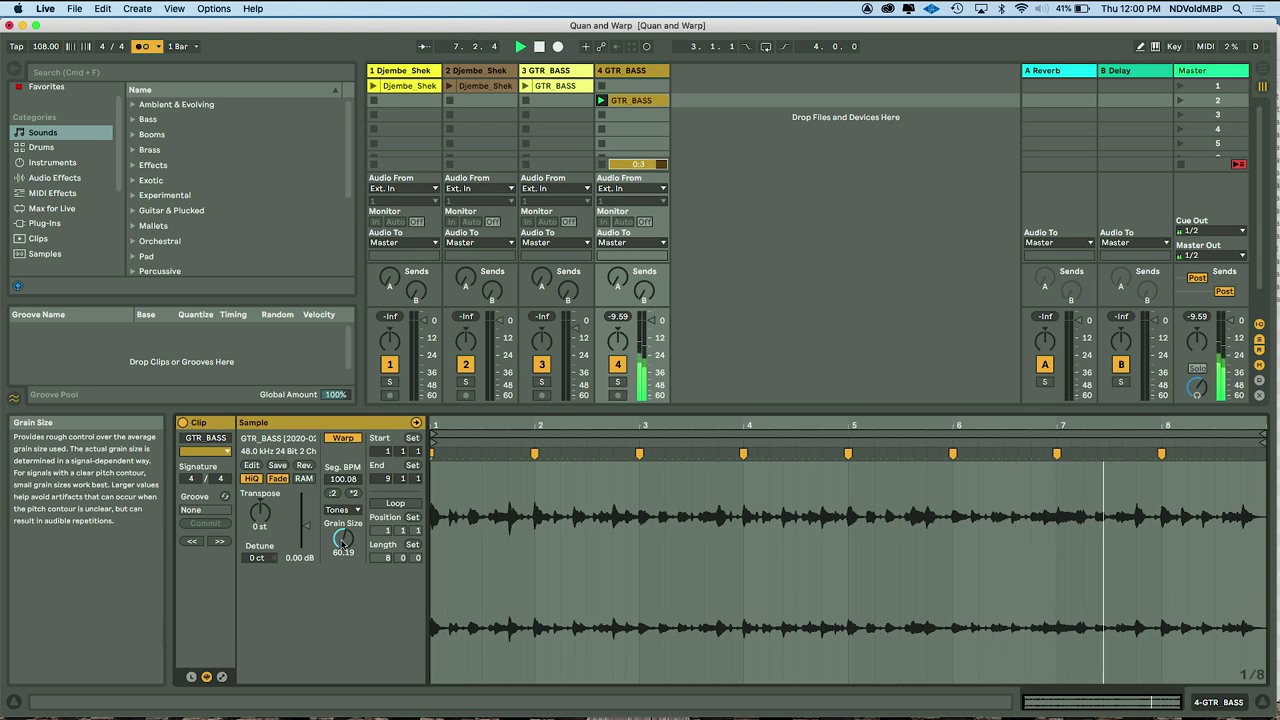
click(395, 504)
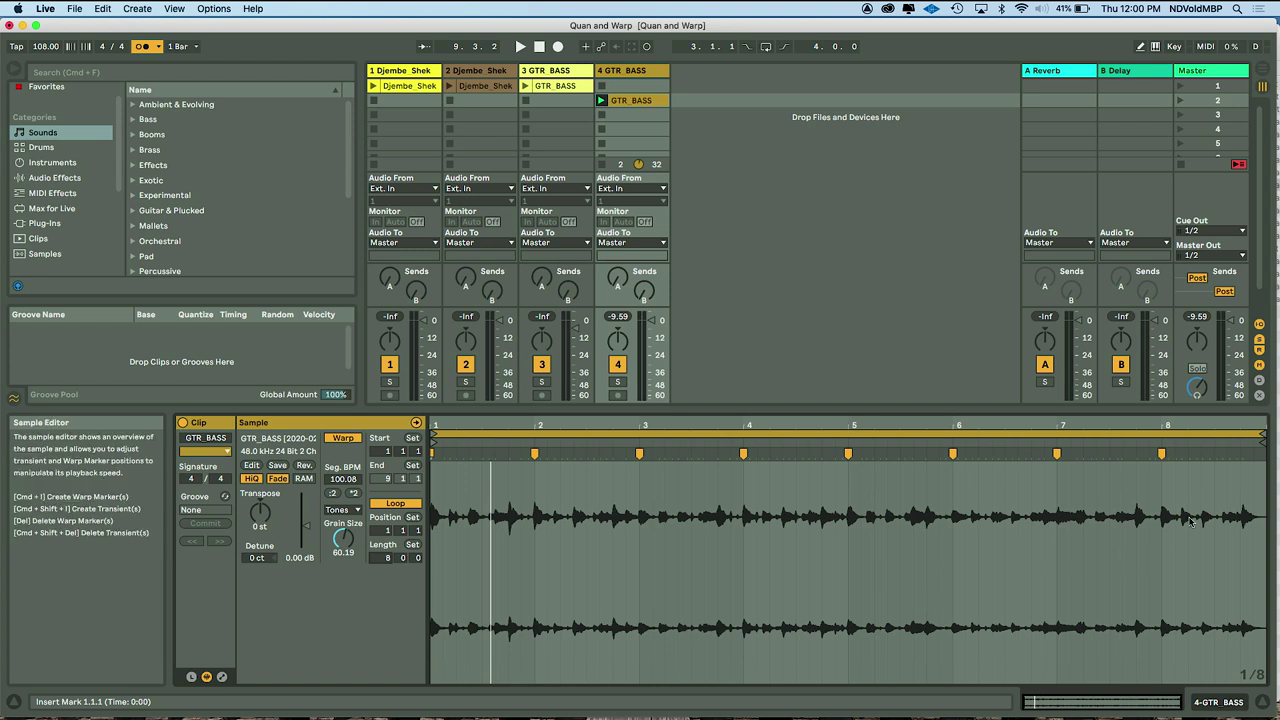
- Insert a warp marker on the final note near beat 8.4, align it to 8.4.1 and replay the loop
scroll(1180, 516, up, 5)
scroll(1167, 511, right, 5)
scroll(1129, 538, right, 2)
scroll(1116, 543, right, 1)
scroll(1116, 543, down, 2)
scroll(1116, 543, right, 2)
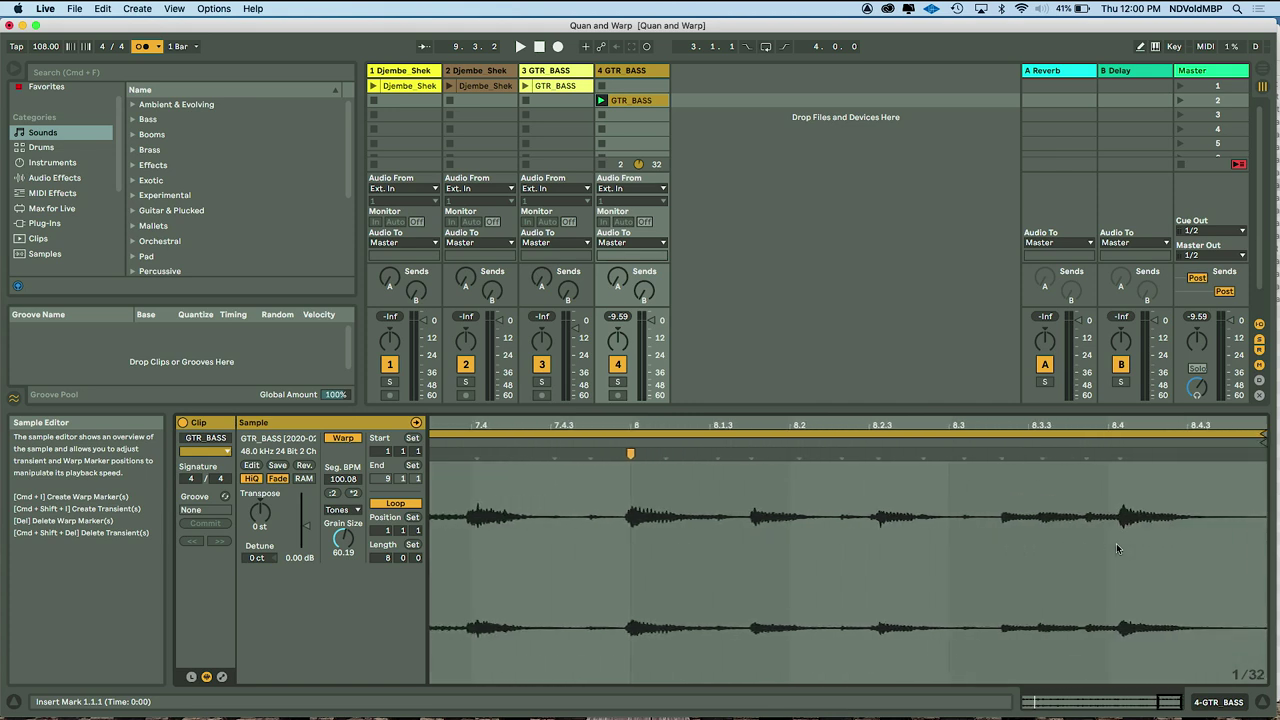
mouse_move(1119, 453)
double_click(1119, 453)
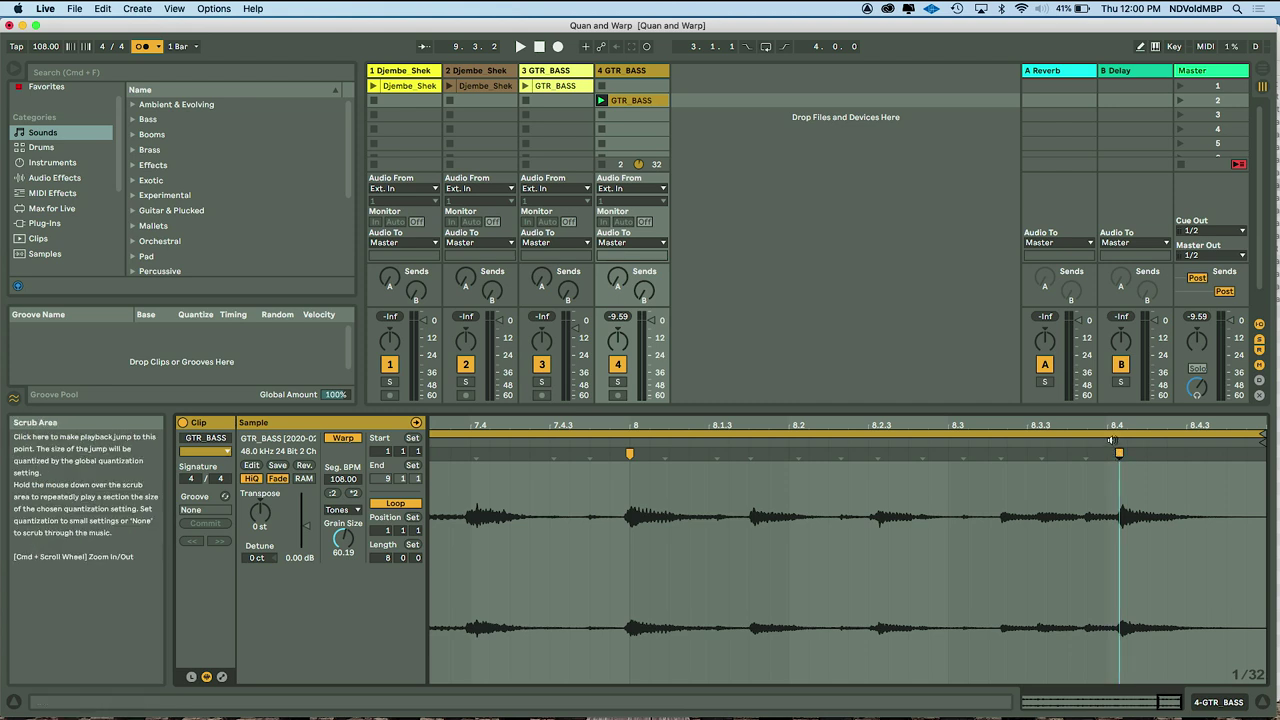
drag(1119, 453, 1107, 453)
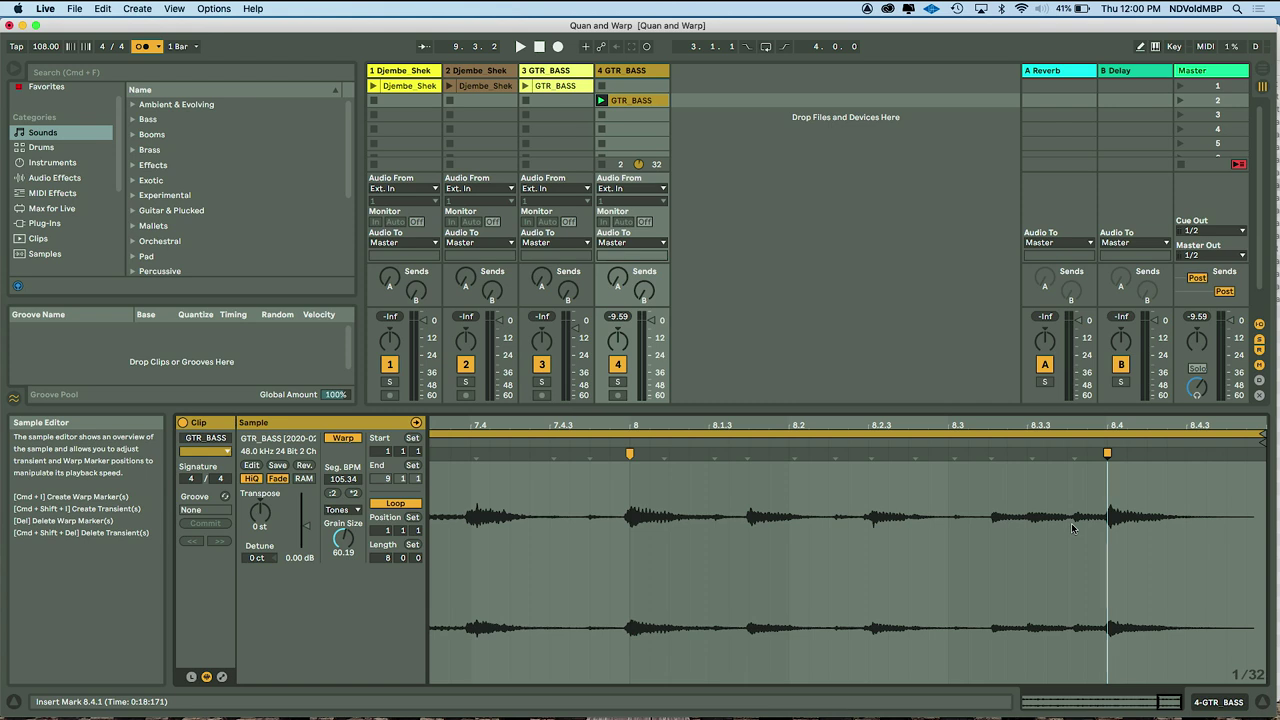
key(space)
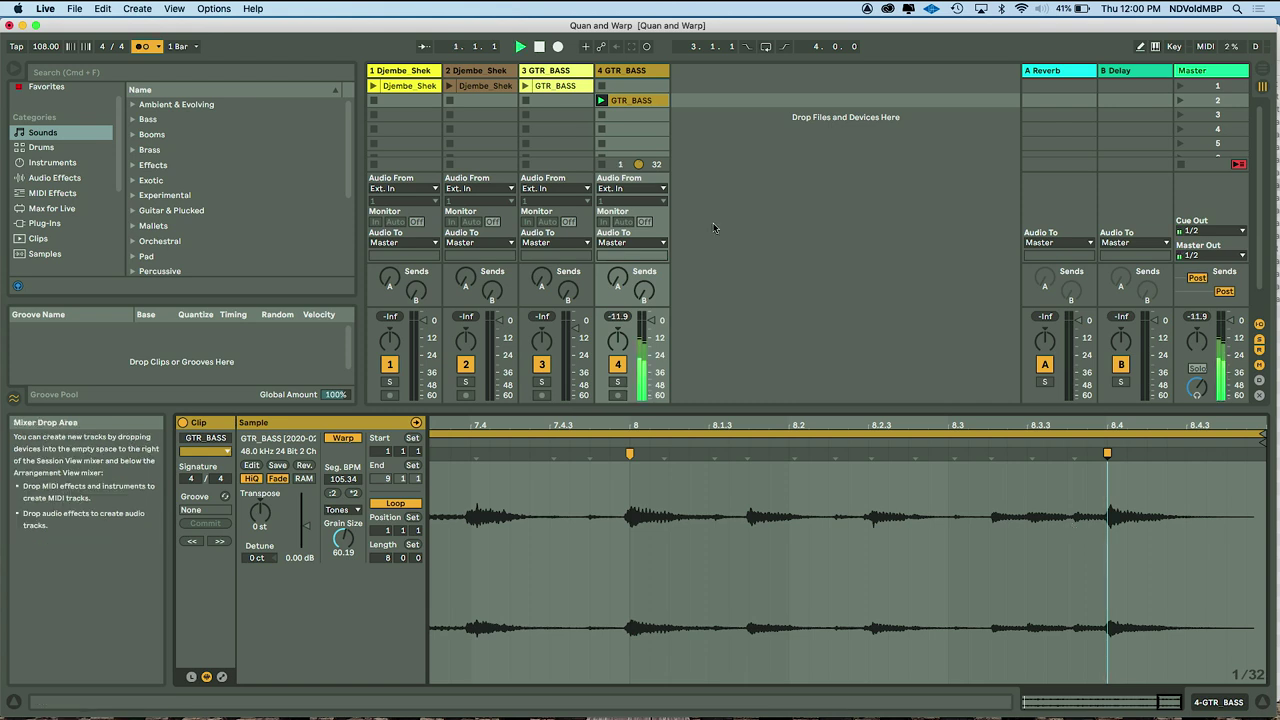
scroll(817, 514, down, 10)
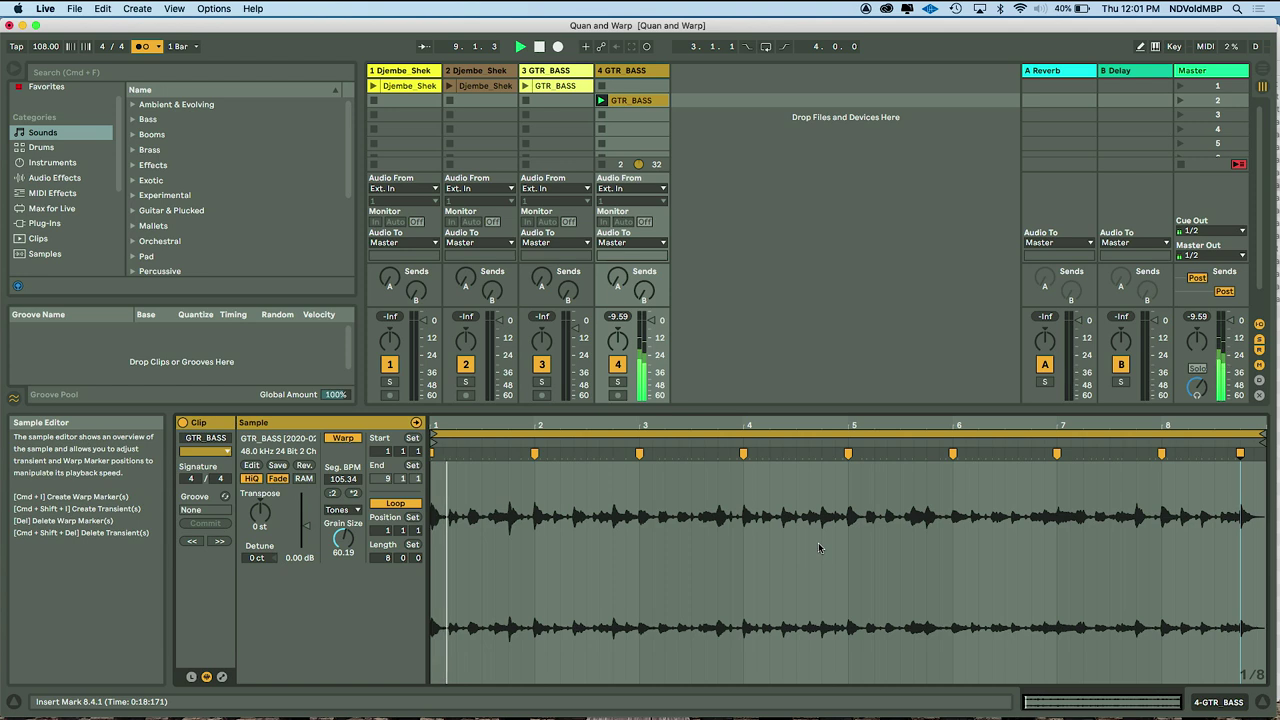
- Move the second guitar bass clip into scene 1 and launch the whole scene, lowering track 4's volume slightly
click(636, 103)
drag(636, 95, 636, 87)
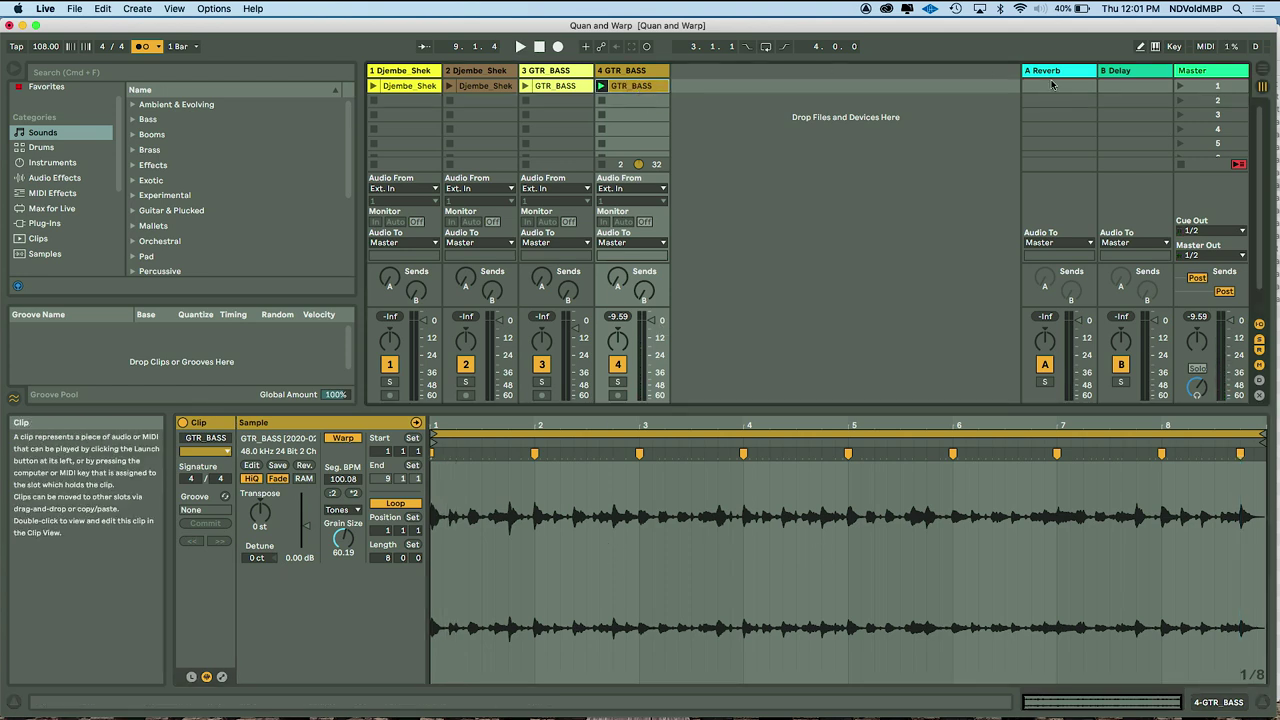
click(1180, 88)
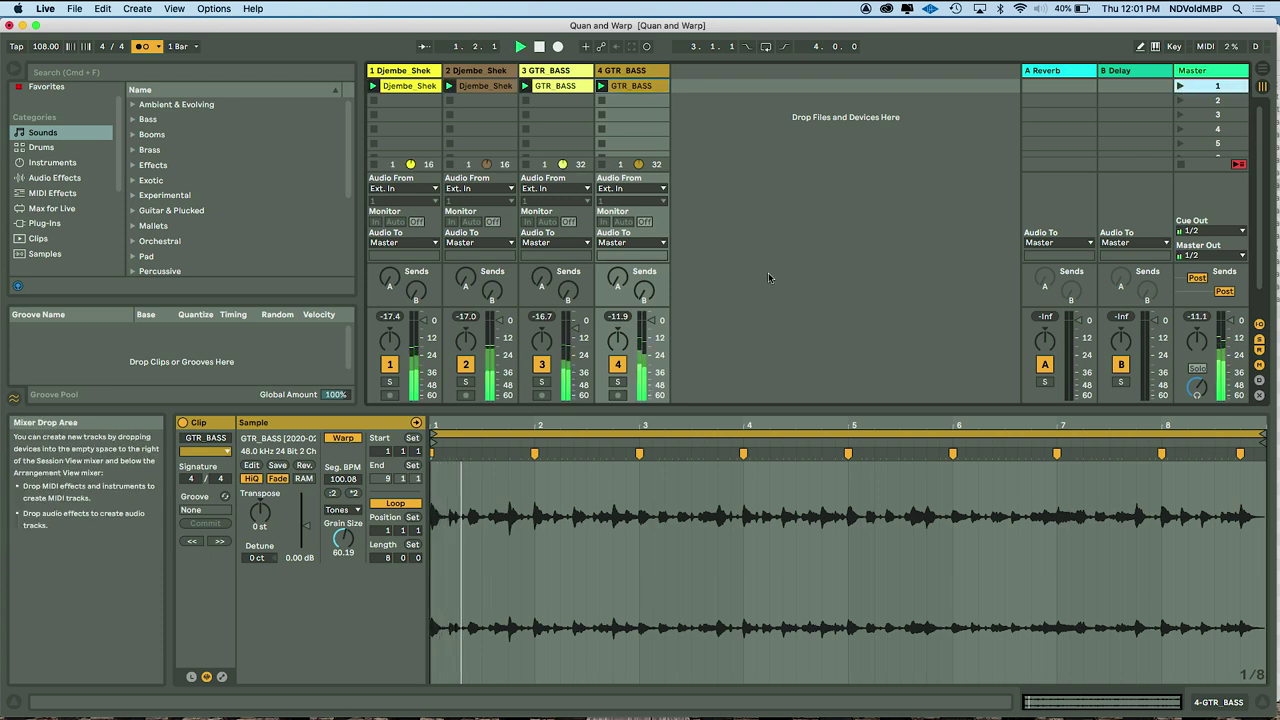
drag(651, 320, 651, 330)
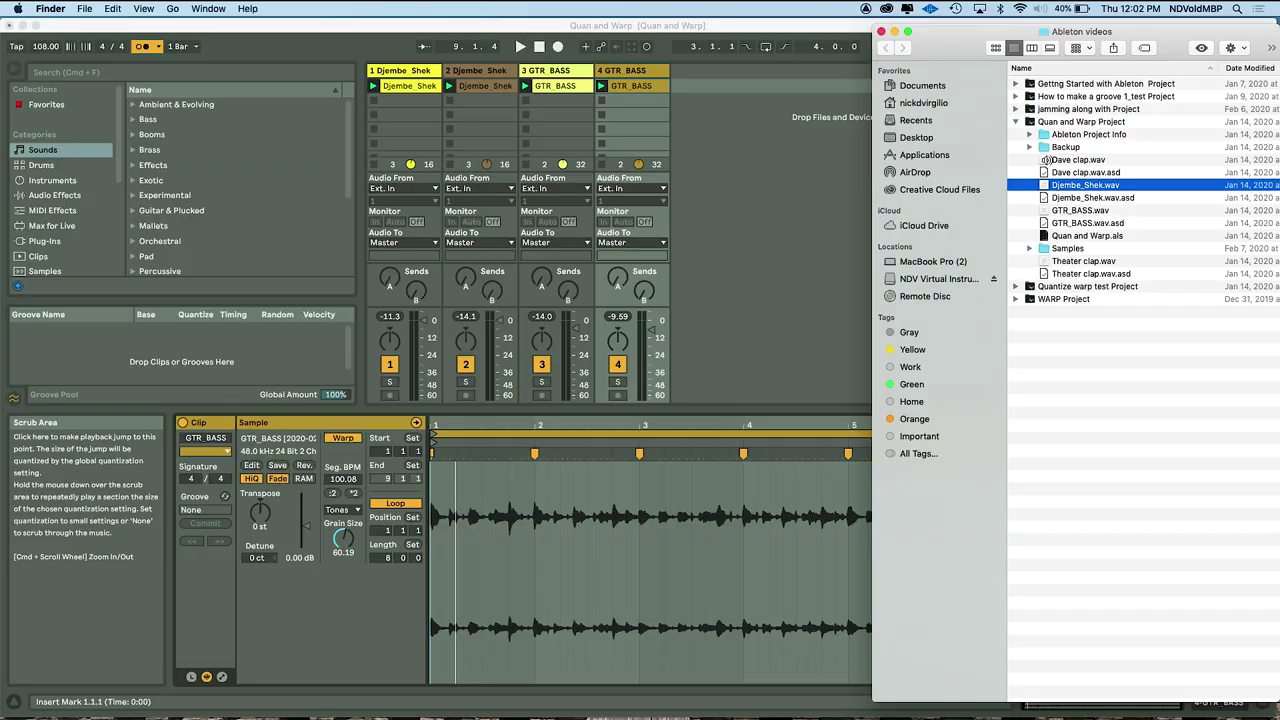
- Bring Dave clap.wav from the Quan and Warp Project folder in Finder into Live as a new audio track
click(774, 158)
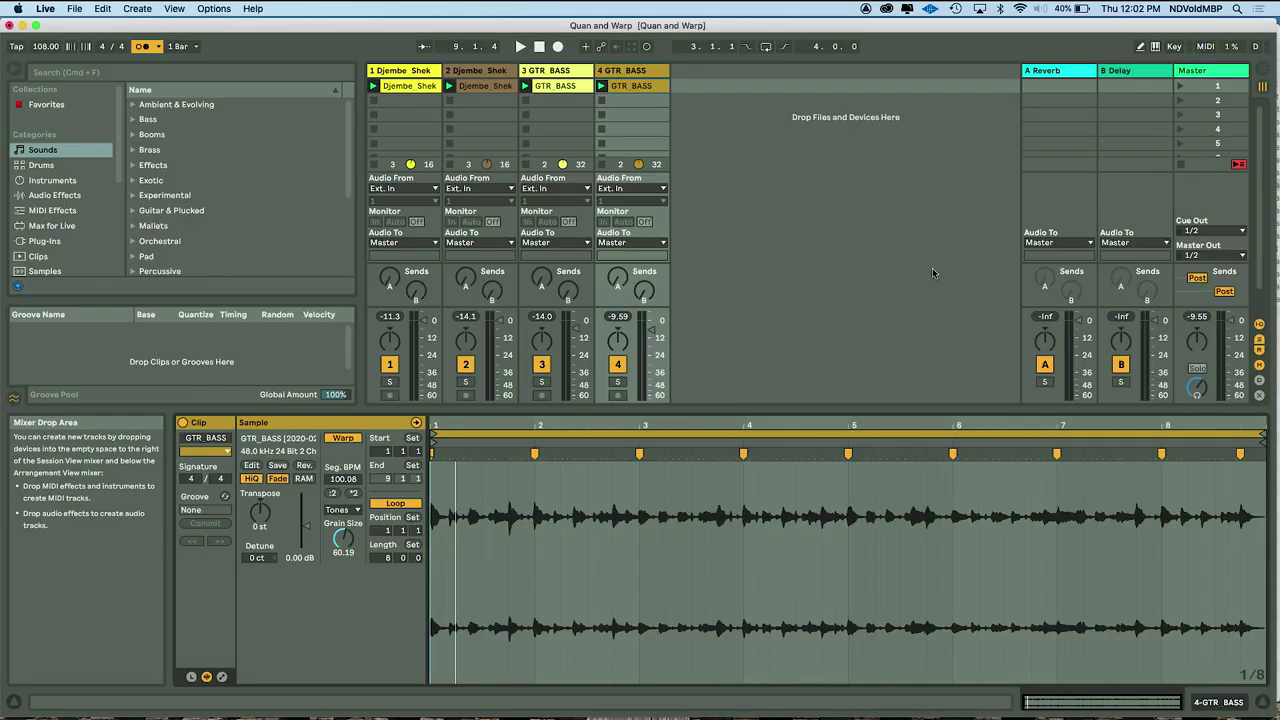
key(super+Tab)
drag(1043, 160, 700, 112)
- Move the clap clip's start marker to the beginning of the last clapping section, at about 3:22
scroll(750, 233, up, 2)
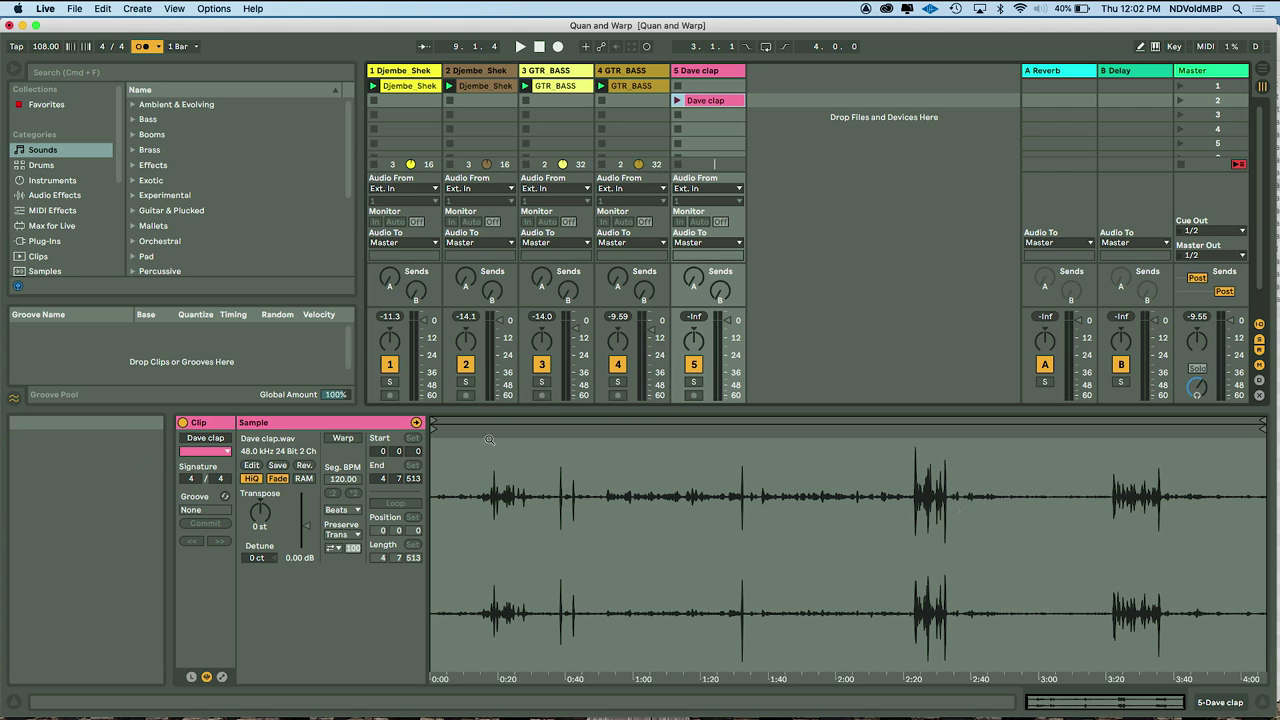
mouse_move(432, 428)
mouse_down()
mouse_move(883, 440)
mouse_move(1106, 472)
mouse_move(1112, 552)
mouse_move(1109, 478)
mouse_up()
scroll(1109, 478, right, 3)
scroll(1109, 480, down, 5)
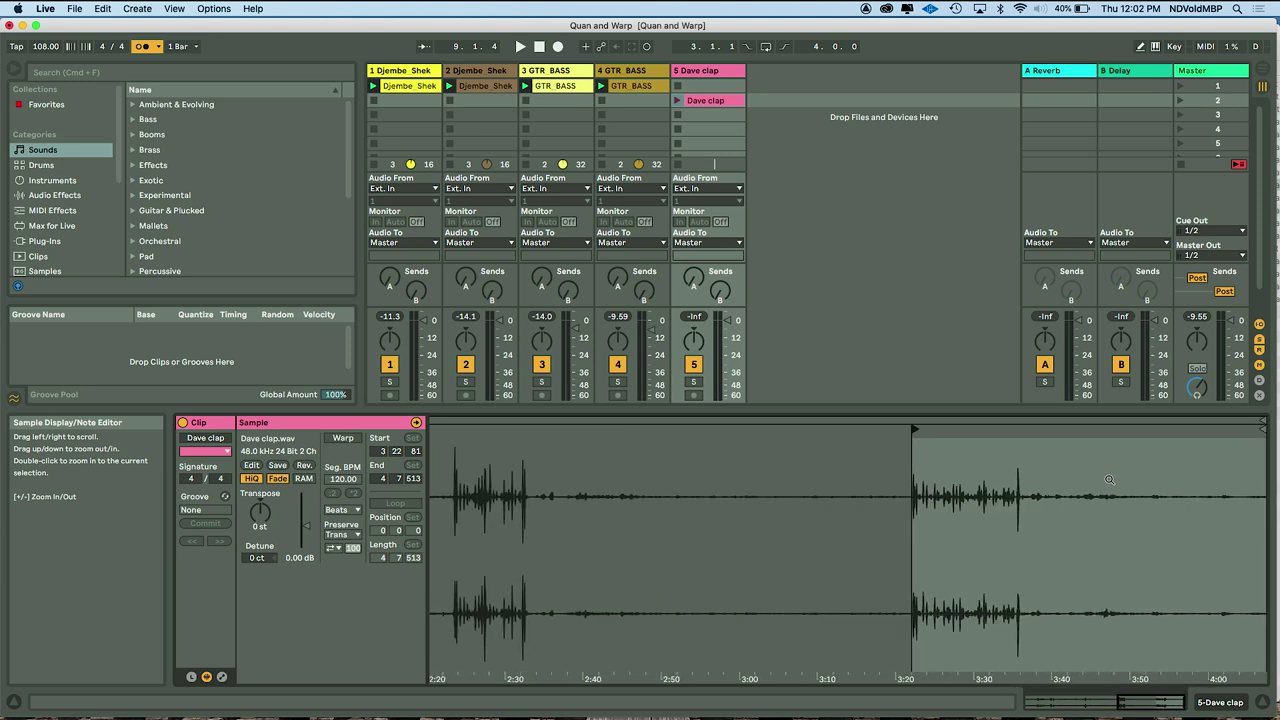
- Stop all playing clips and launch the clap clip on its own to find its first clap
key(space)
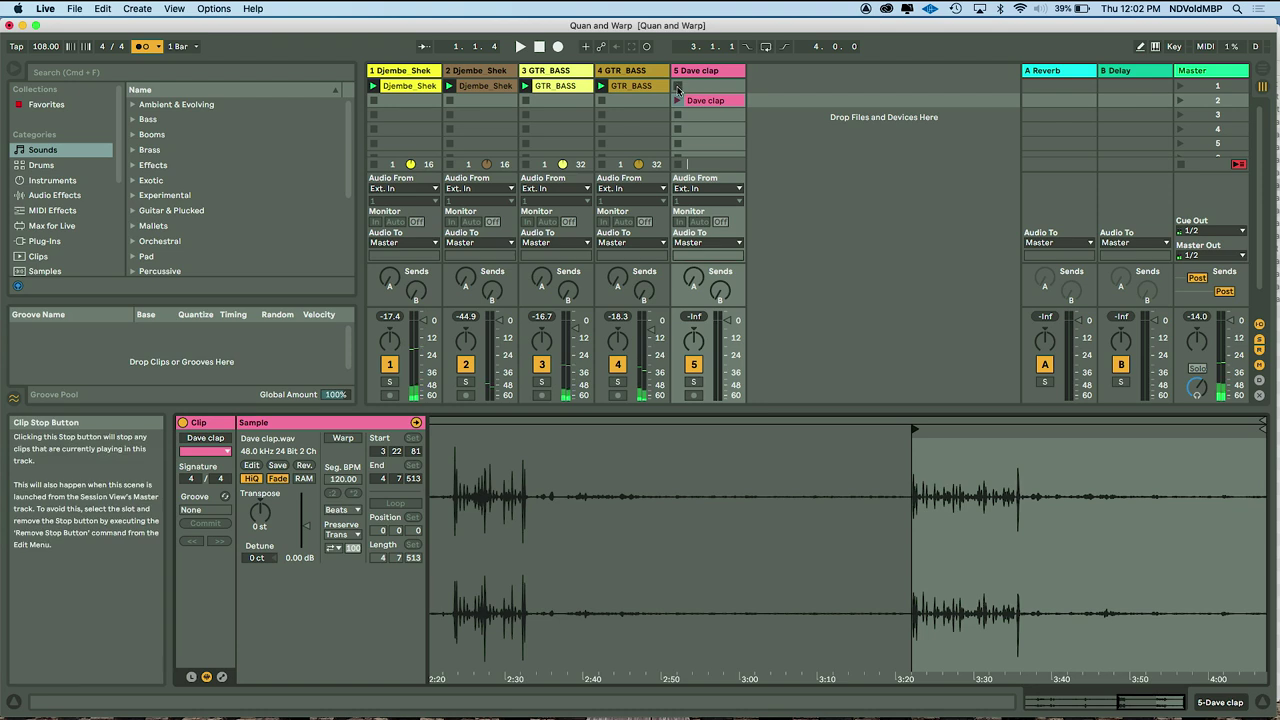
click(1179, 167)
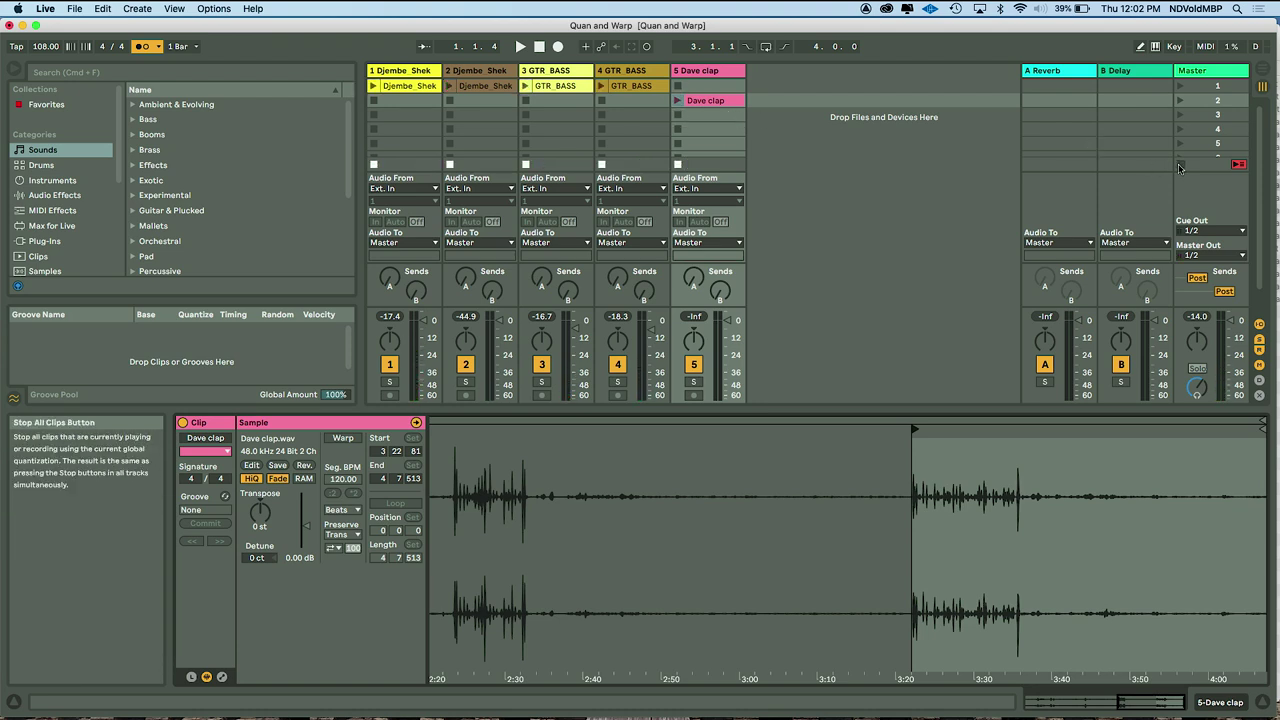
click(677, 100)
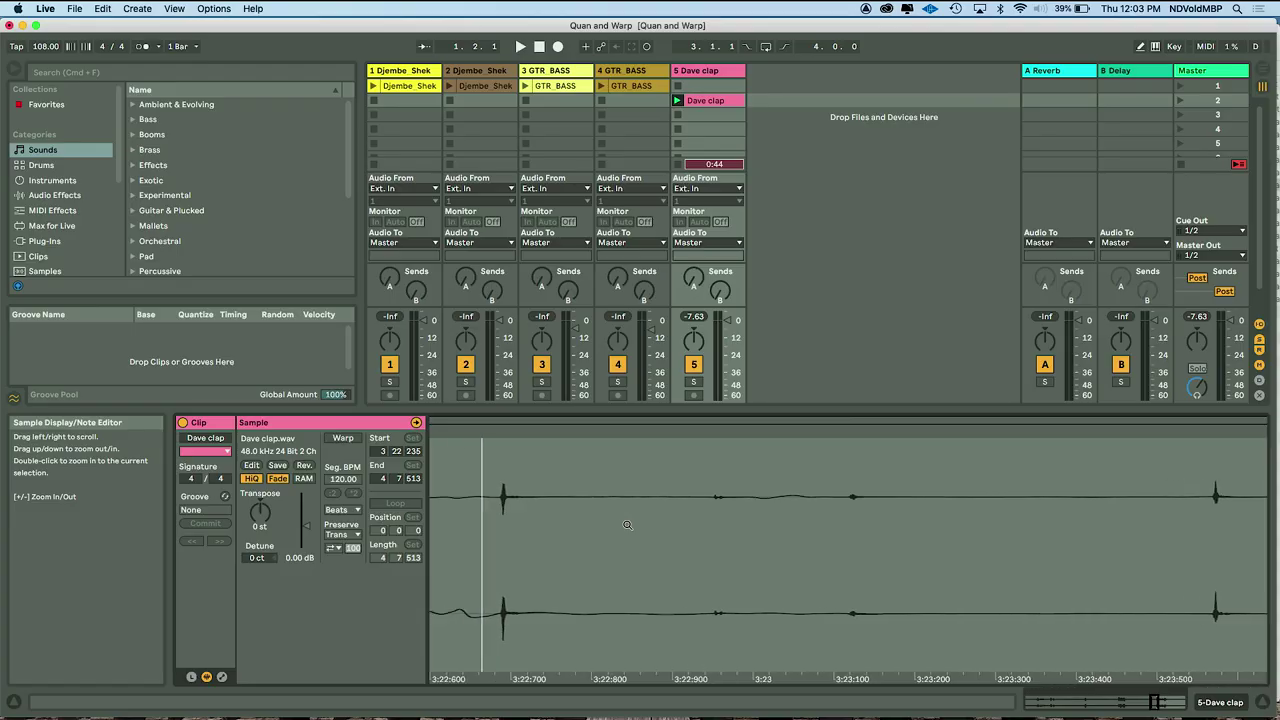
- Crop away everything before the first clap, with the start at 3:22:247, and play the cropped clip
scroll(627, 525, left, 3)
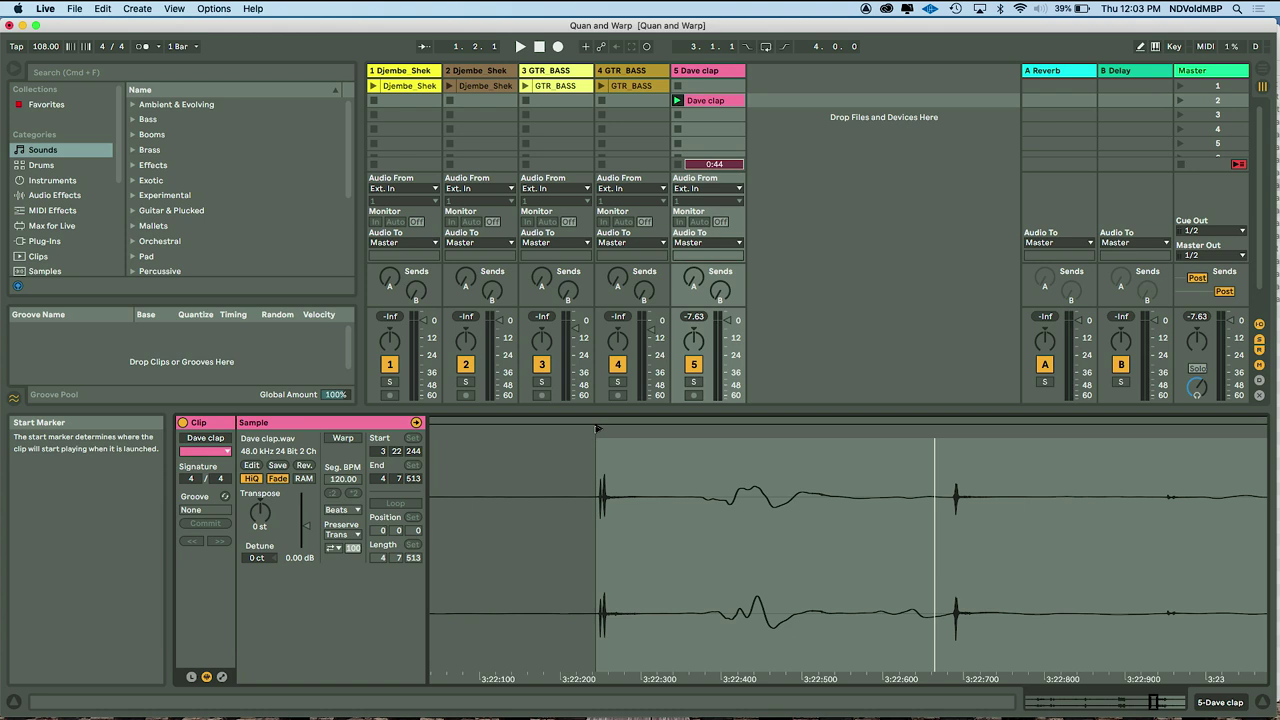
scroll(735, 577, down, 10)
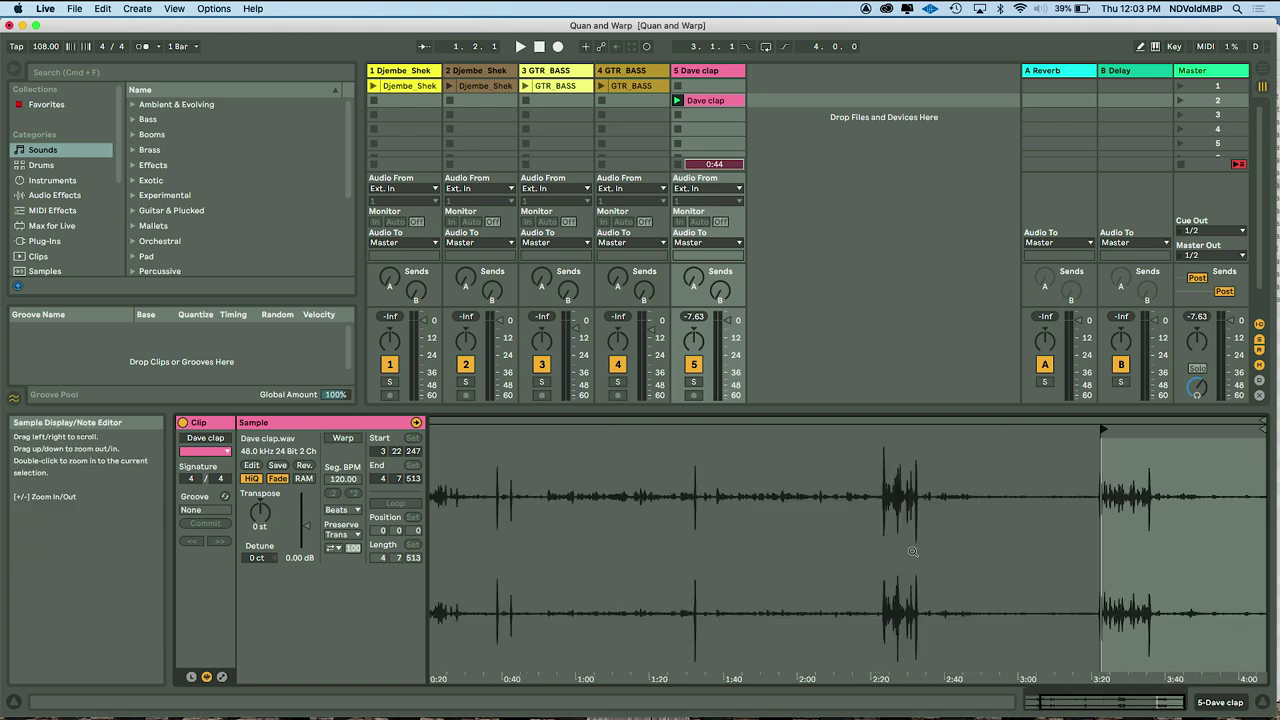
right_click(1034, 563)
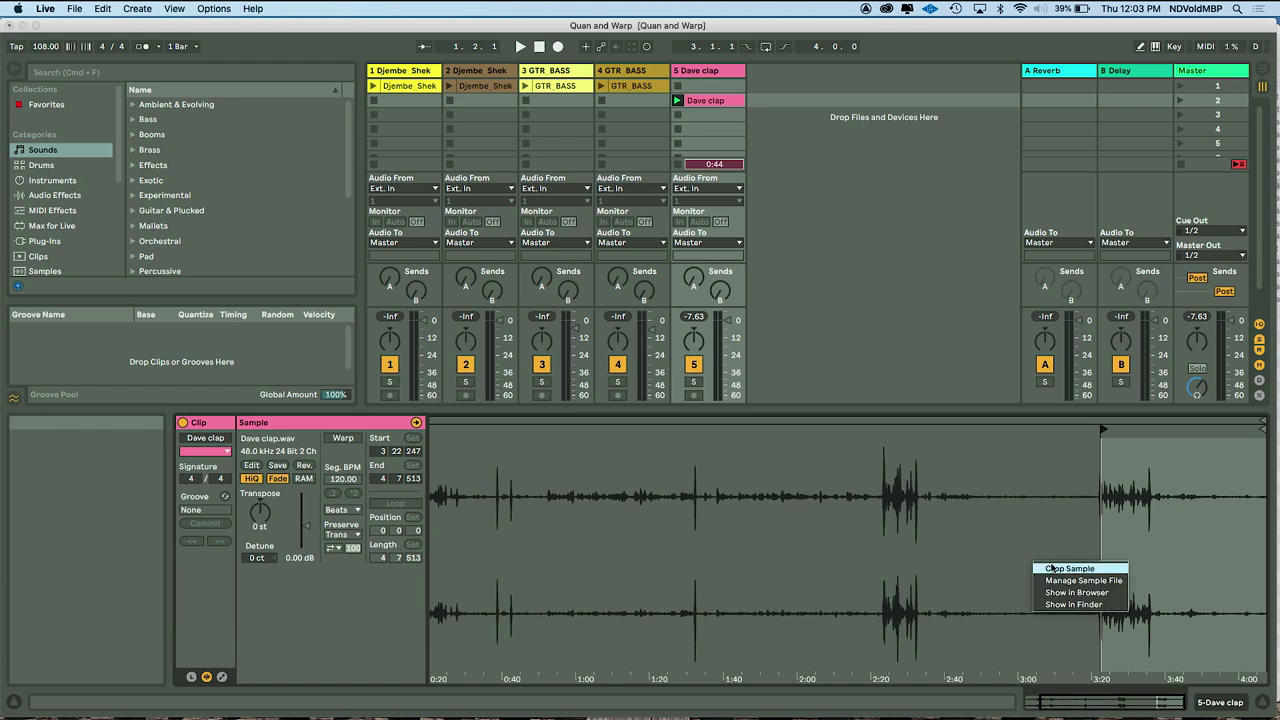
click(1052, 568)
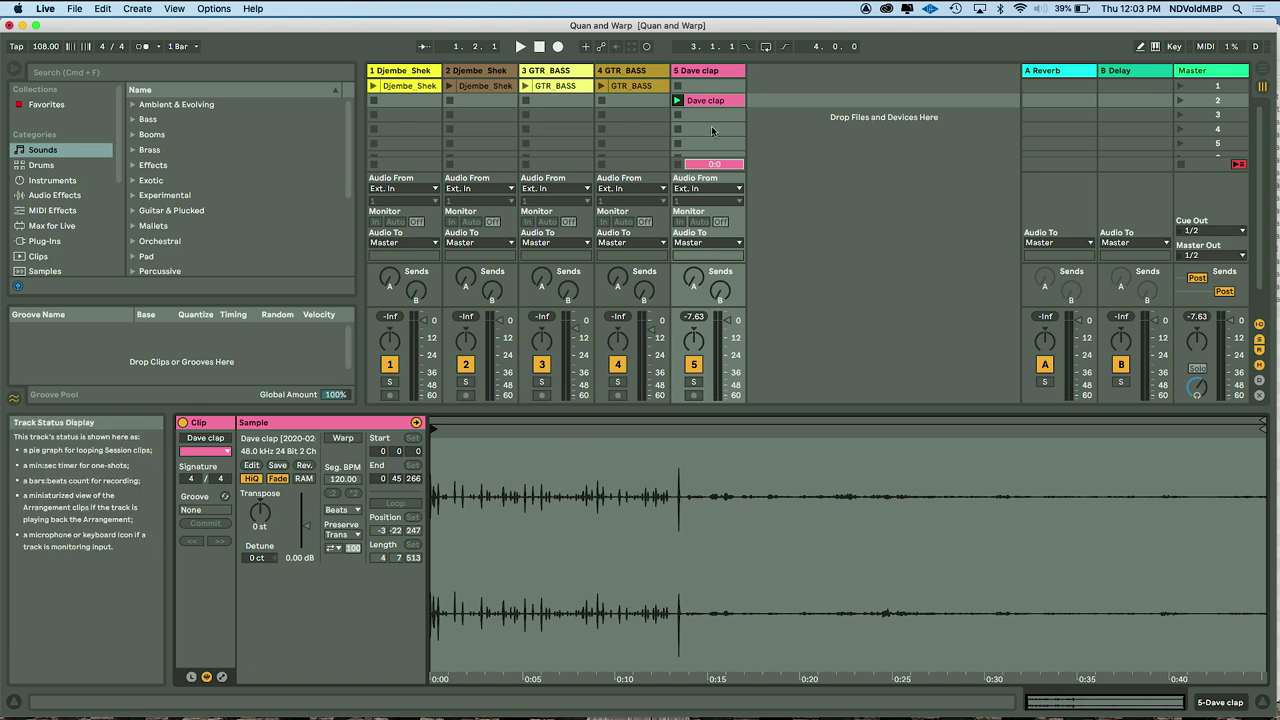
key(space)
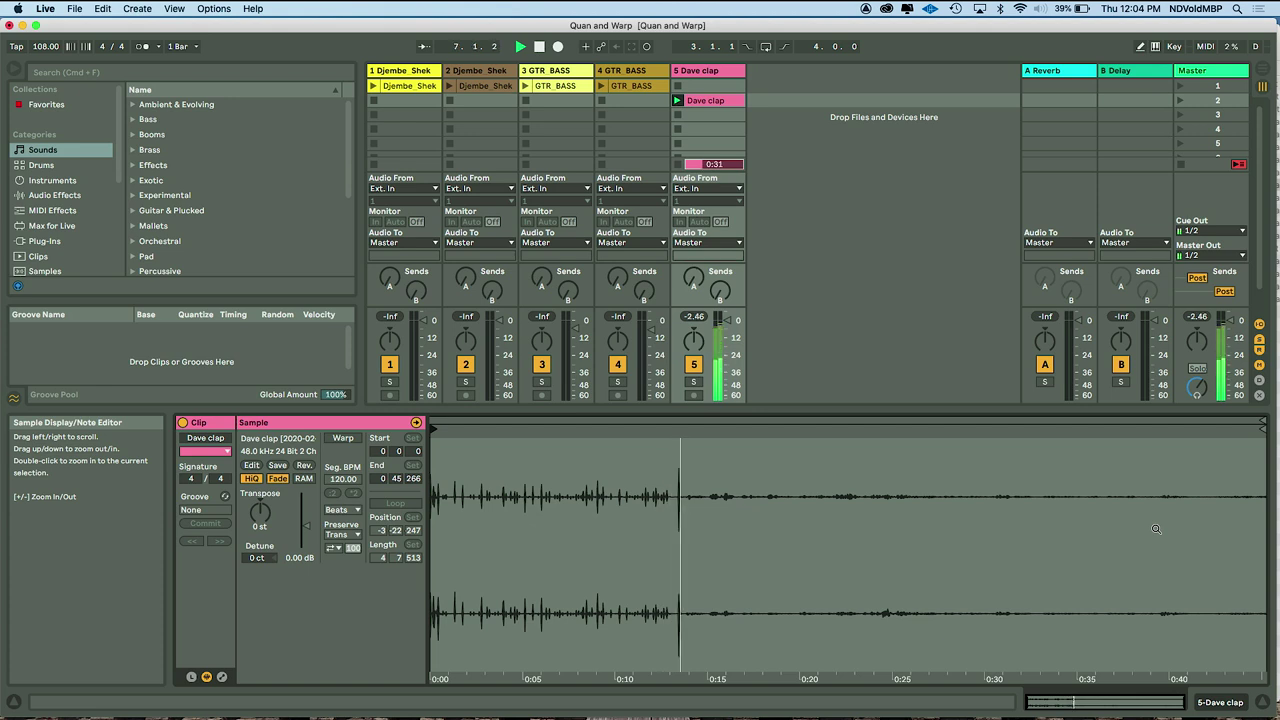
- Set the clap clip's end to 0:13:848, just after the last loud clap, and crop the sample
mouse_move(1262, 428)
mouse_down()
mouse_move(752, 428)
mouse_move(672, 452)
mouse_move(684, 455)
mouse_up()
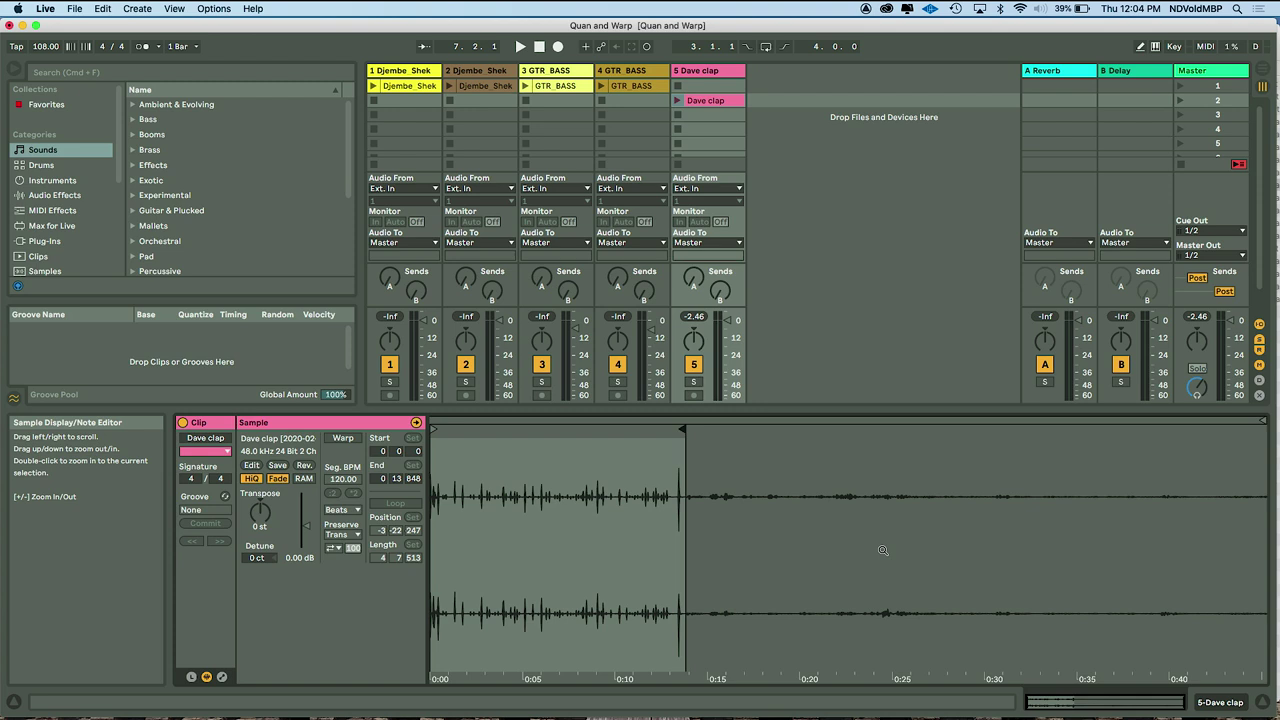
right_click(883, 550)
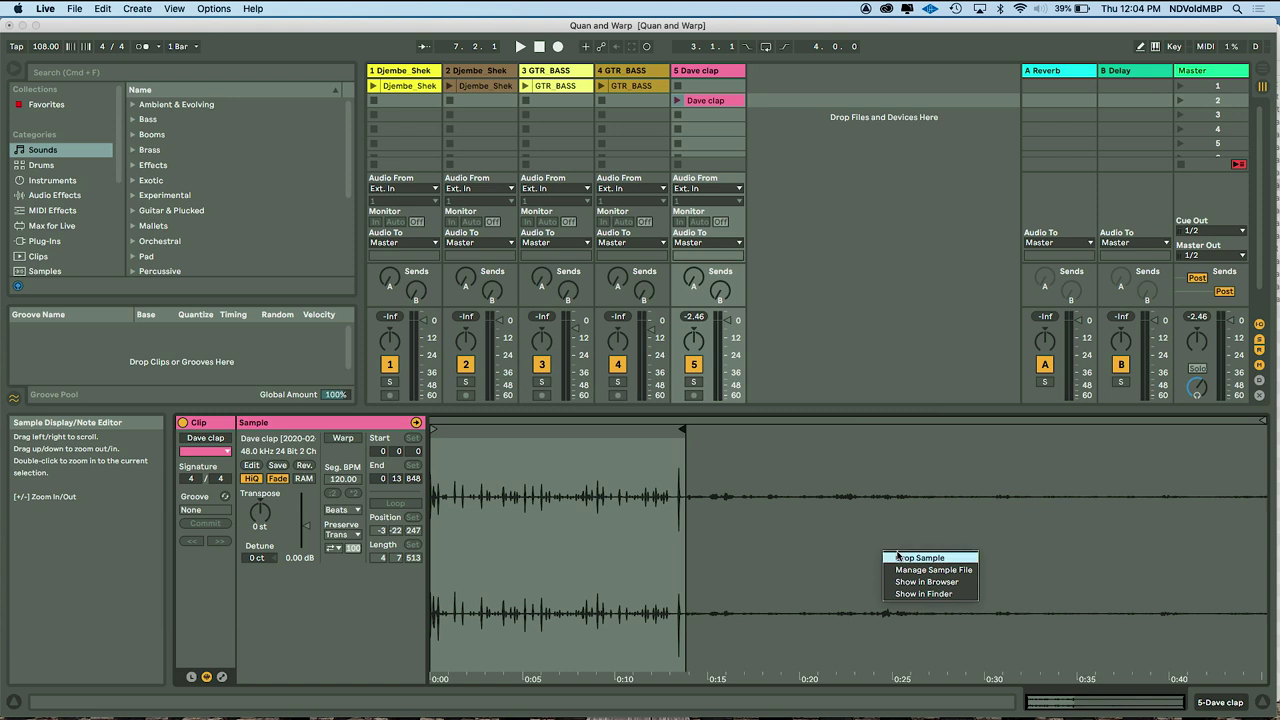
click(899, 556)
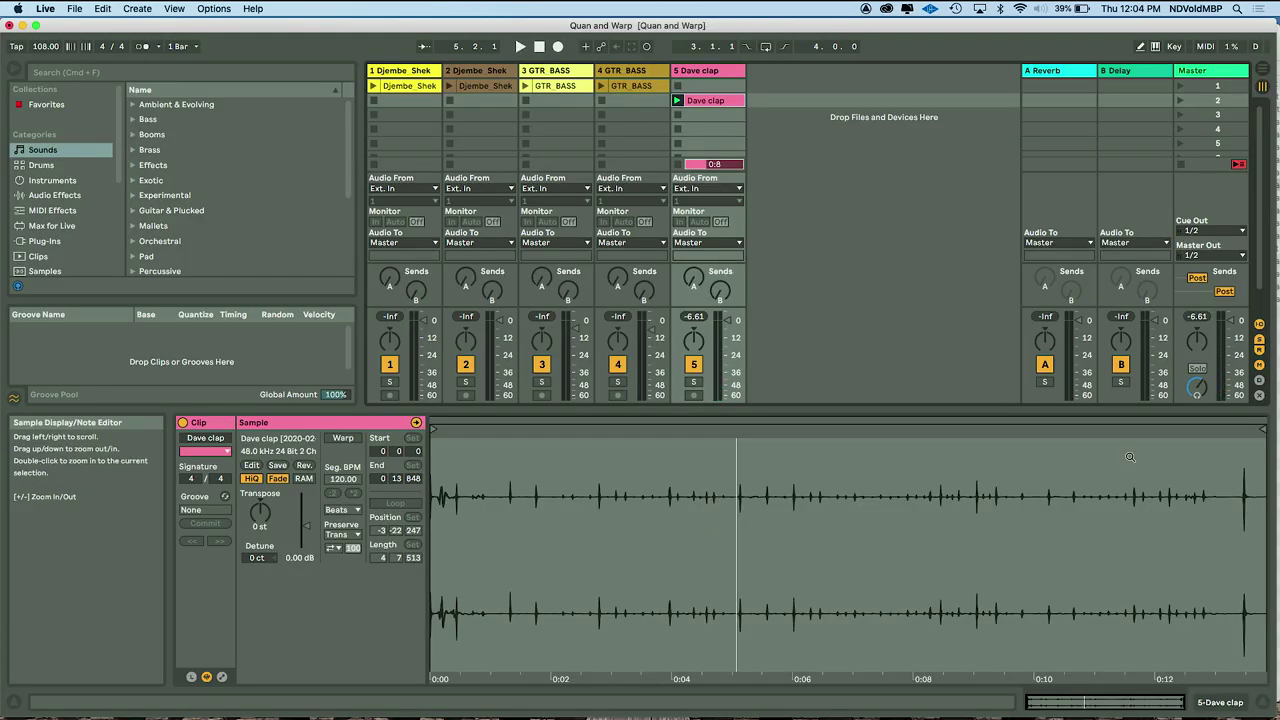
- Shorten the clap clip to end at about 0:04:806 and play it to check the phrase length
drag(1262, 429, 718, 463)
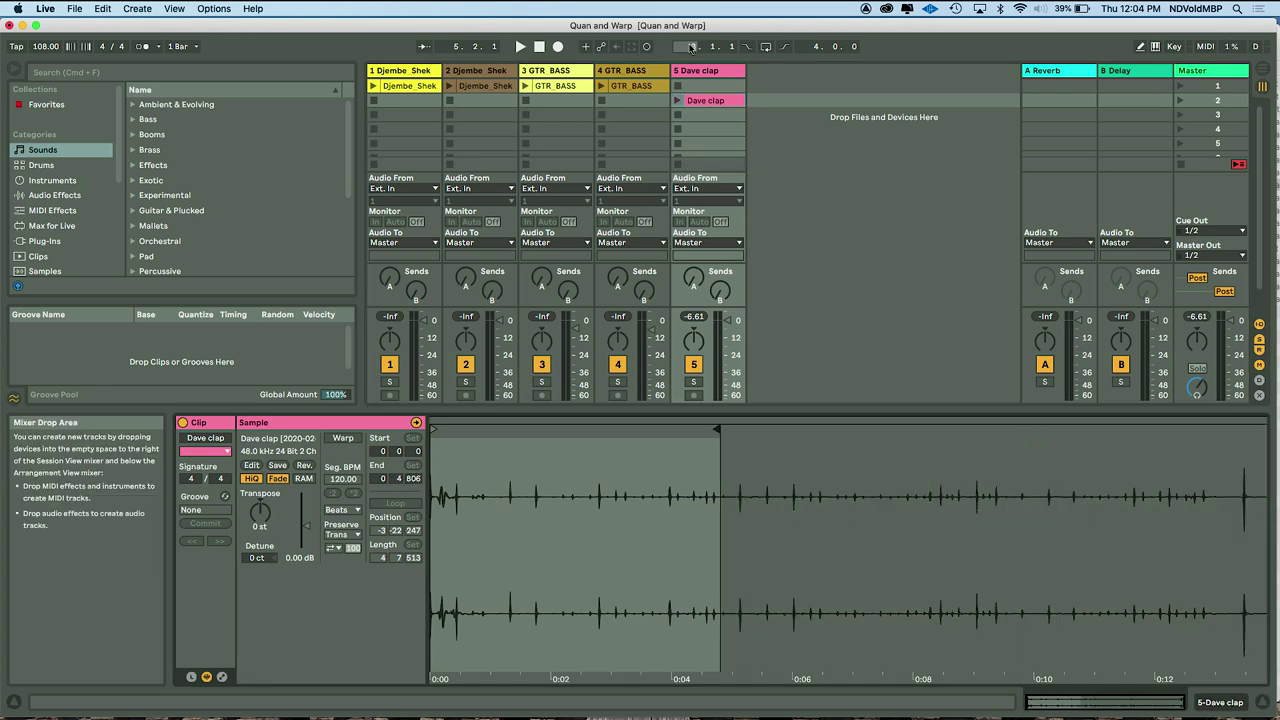
click(677, 101)
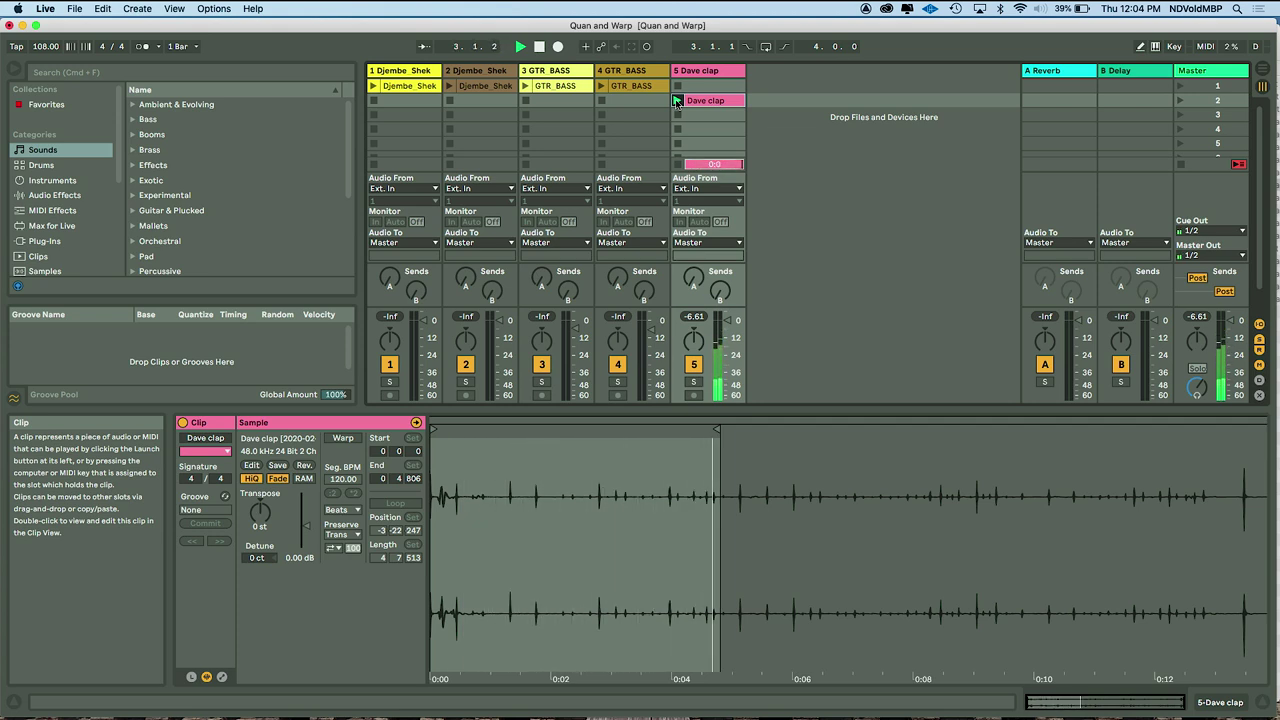
key(space)
- Move the clap clip's end marker to the start of the transient at 0:04:696 and crop the sample there
drag(709, 488, 709, 566)
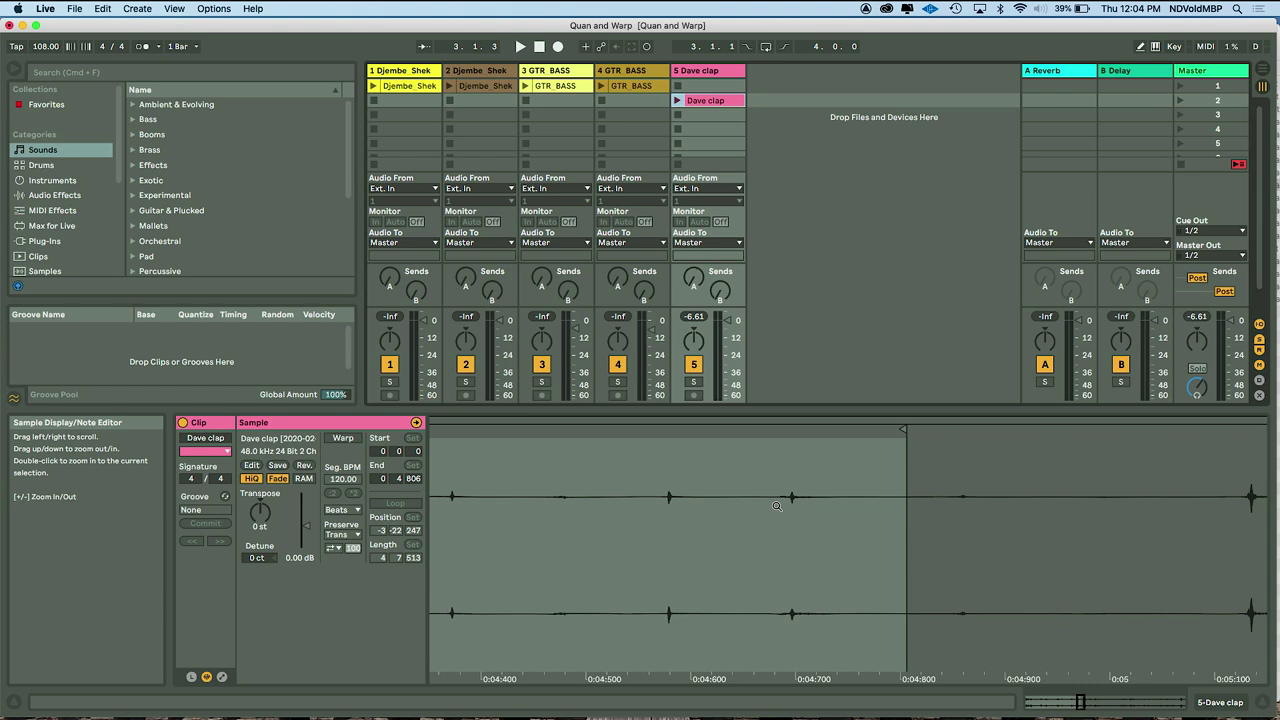
drag(906, 433, 790, 431)
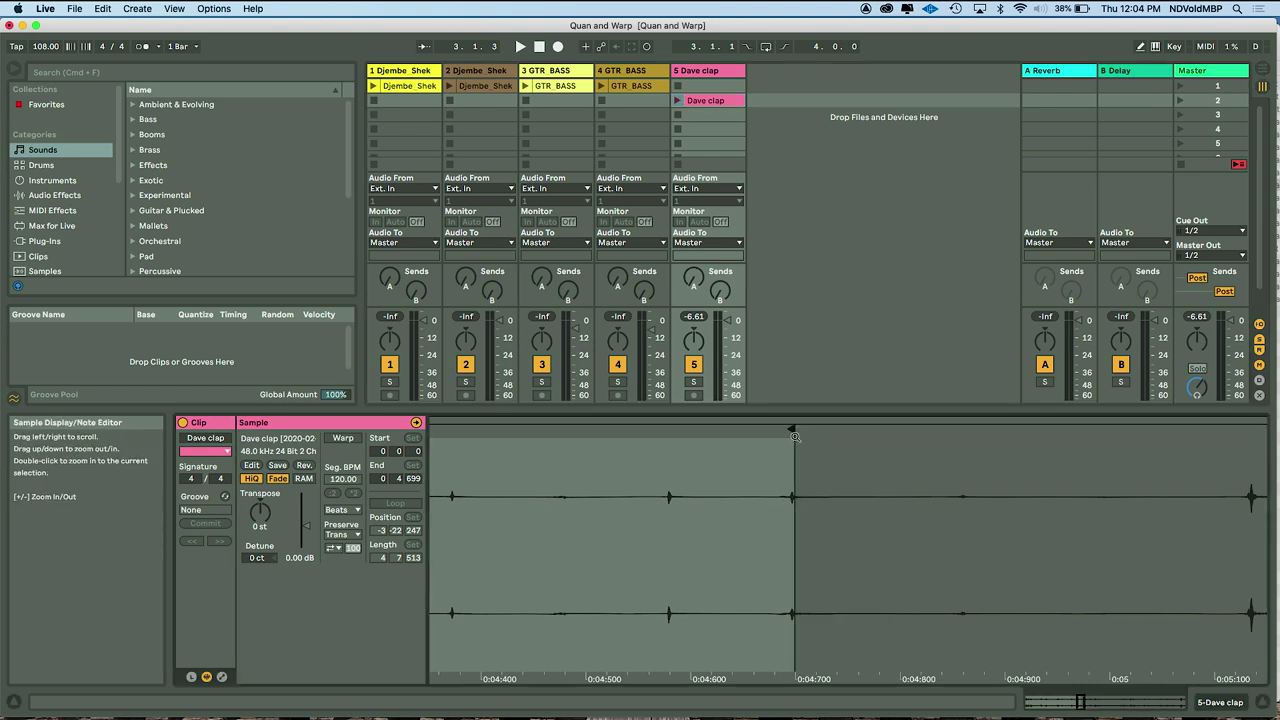
scroll(831, 523, up, 8)
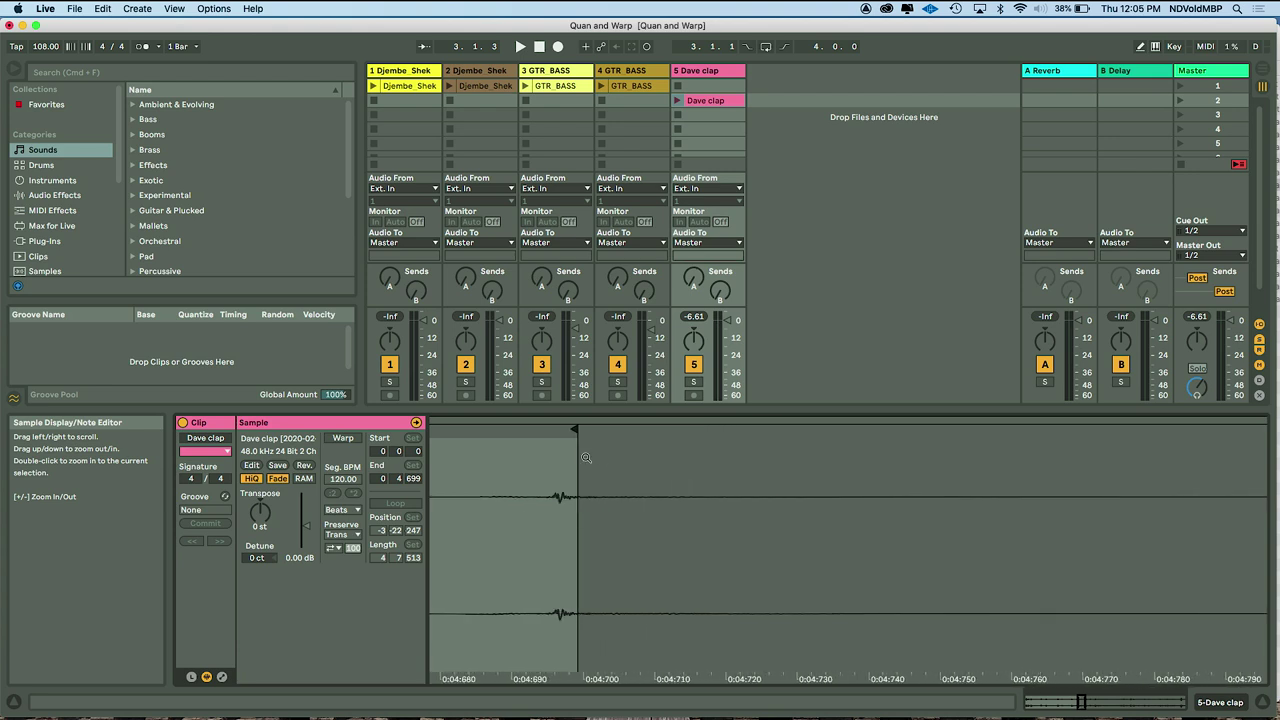
drag(576, 432, 558, 431)
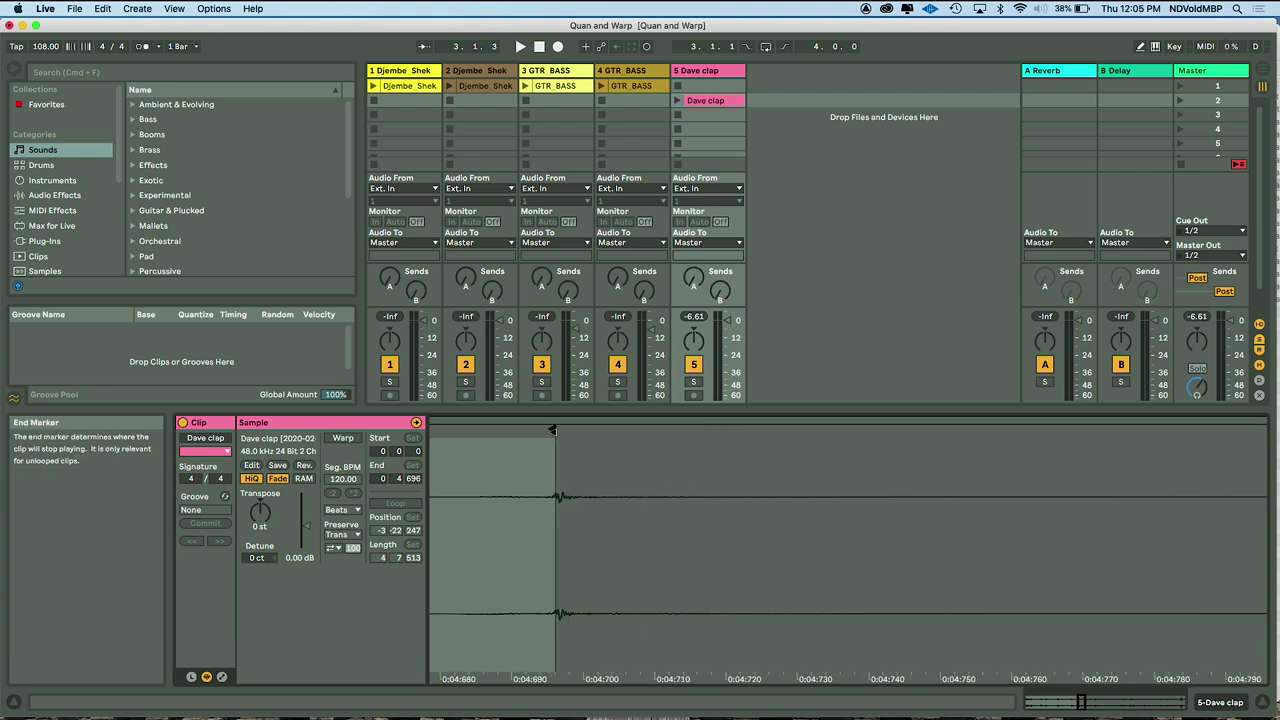
scroll(598, 512, up, 8)
scroll(598, 512, left, 5)
scroll(598, 512, left, 2)
drag(559, 430, 547, 430)
scroll(770, 562, down, 15)
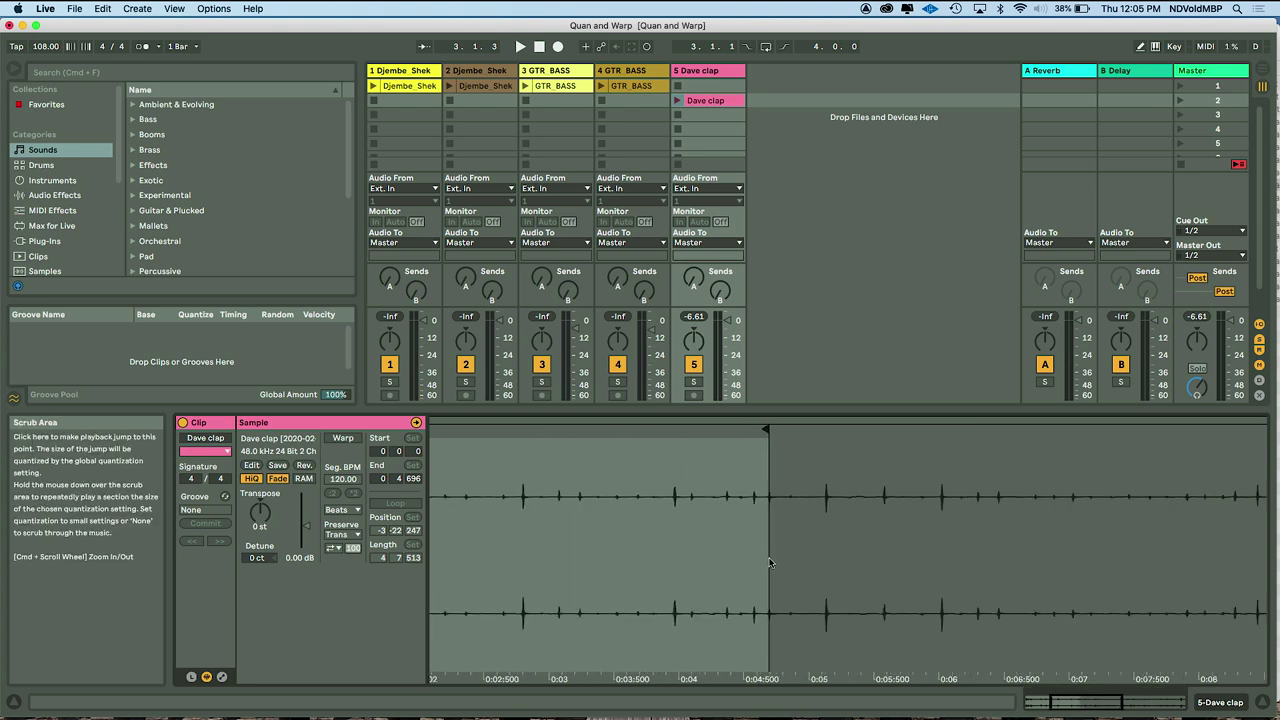
right_click(770, 562)
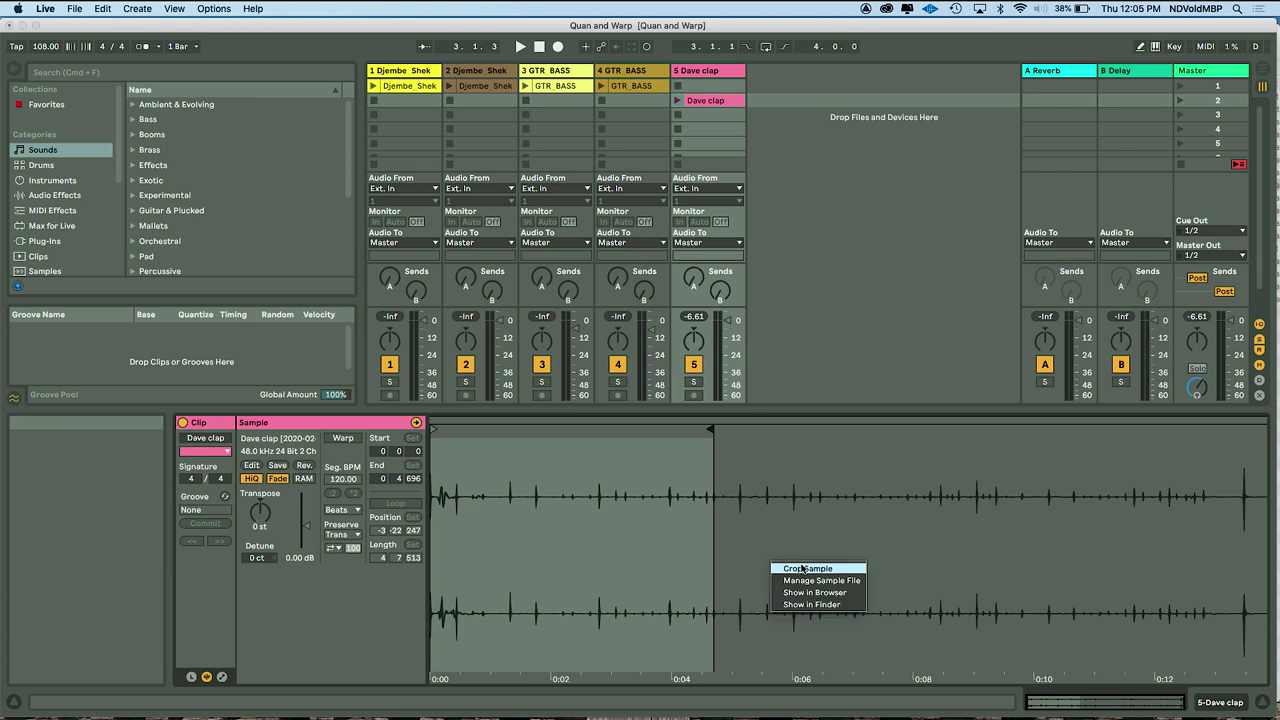
click(801, 568)
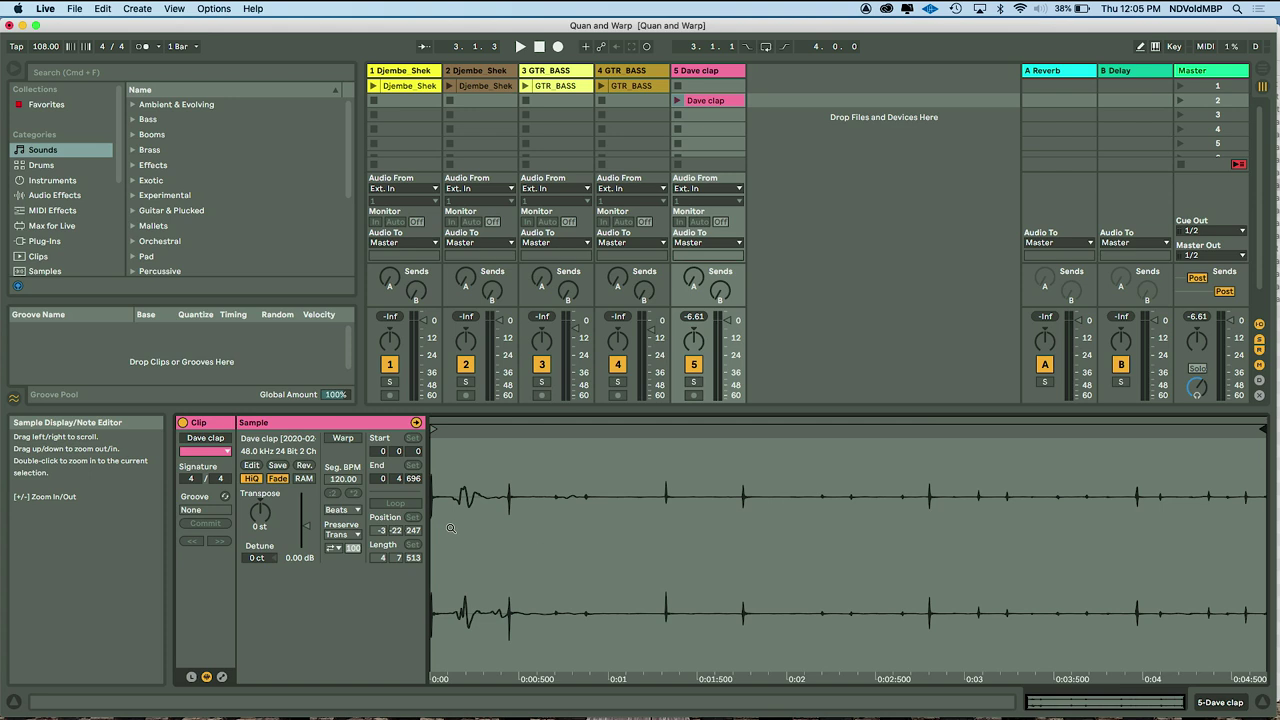
- Warp the clap clip with a segment tempo of 108 BPM and play it against the metronome
click(344, 439)
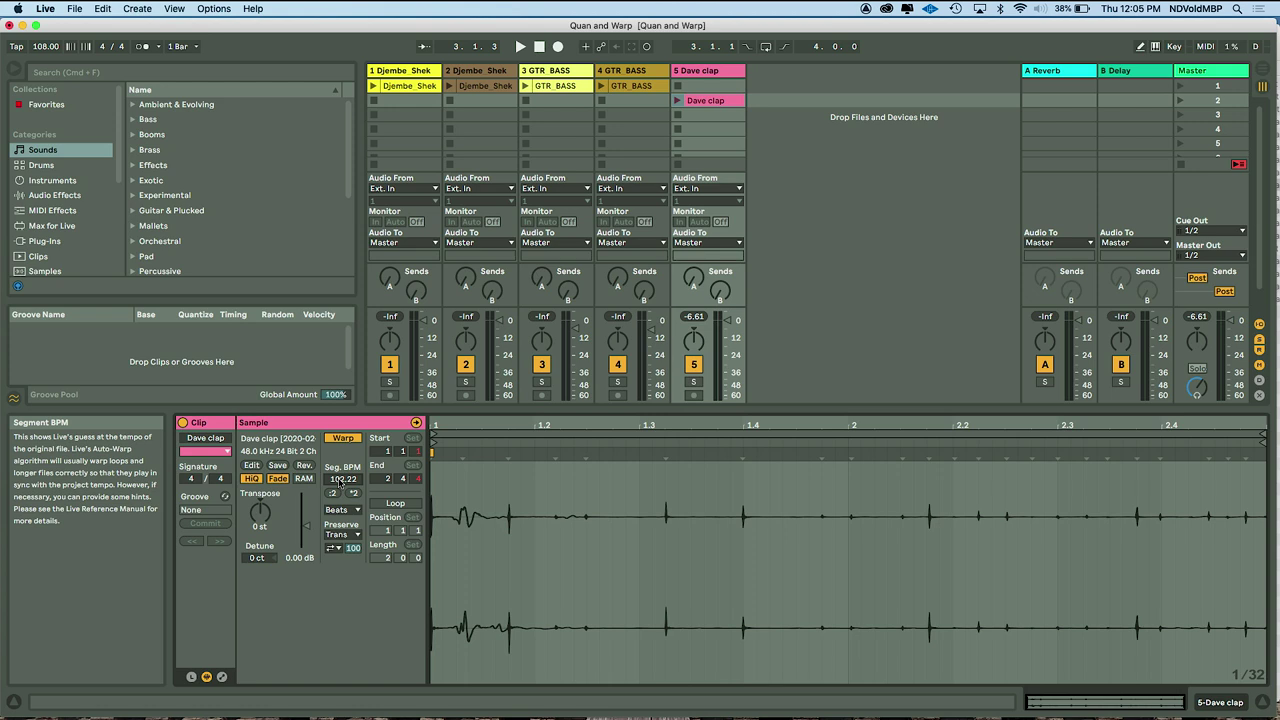
key(Return)
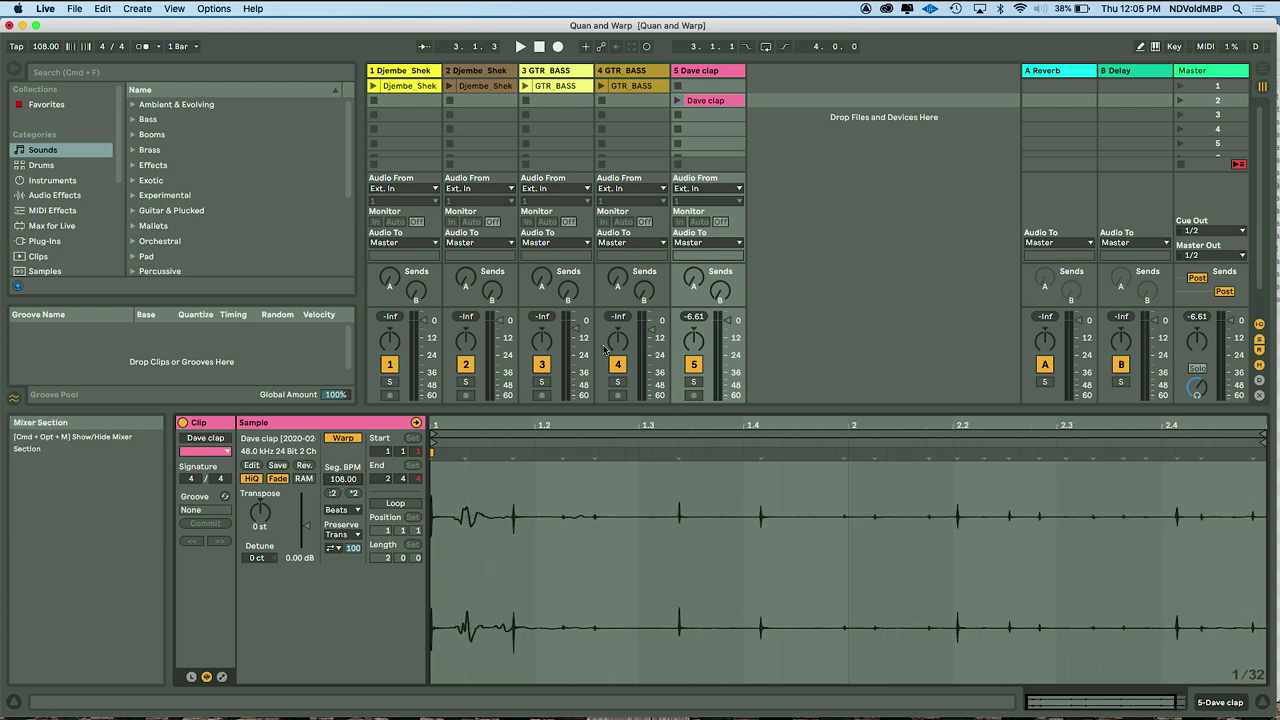
click(678, 101)
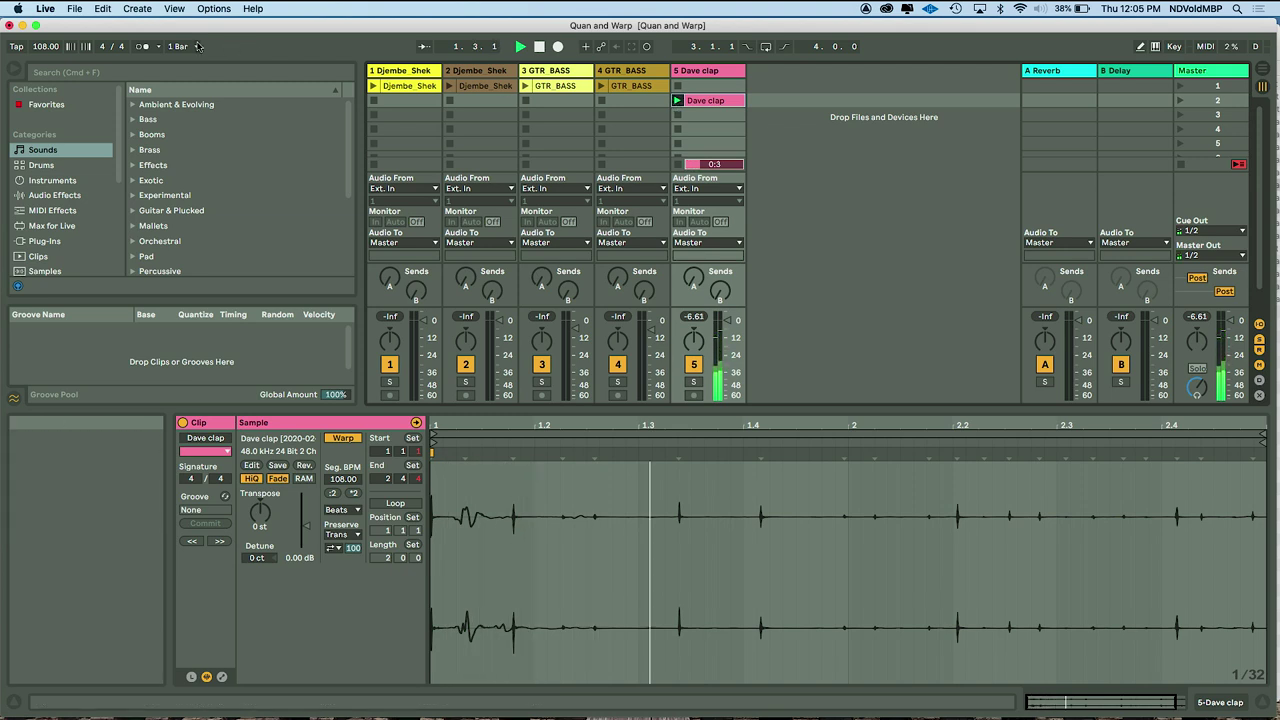
click(142, 47)
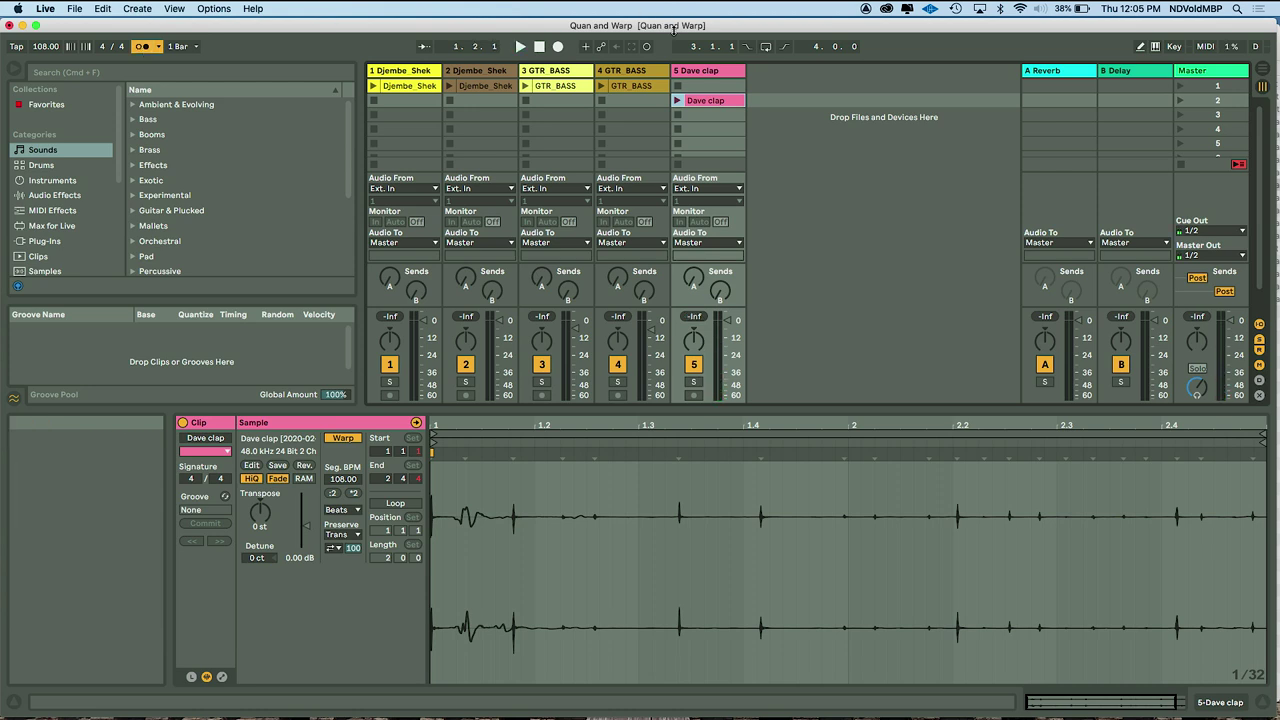
click(677, 101)
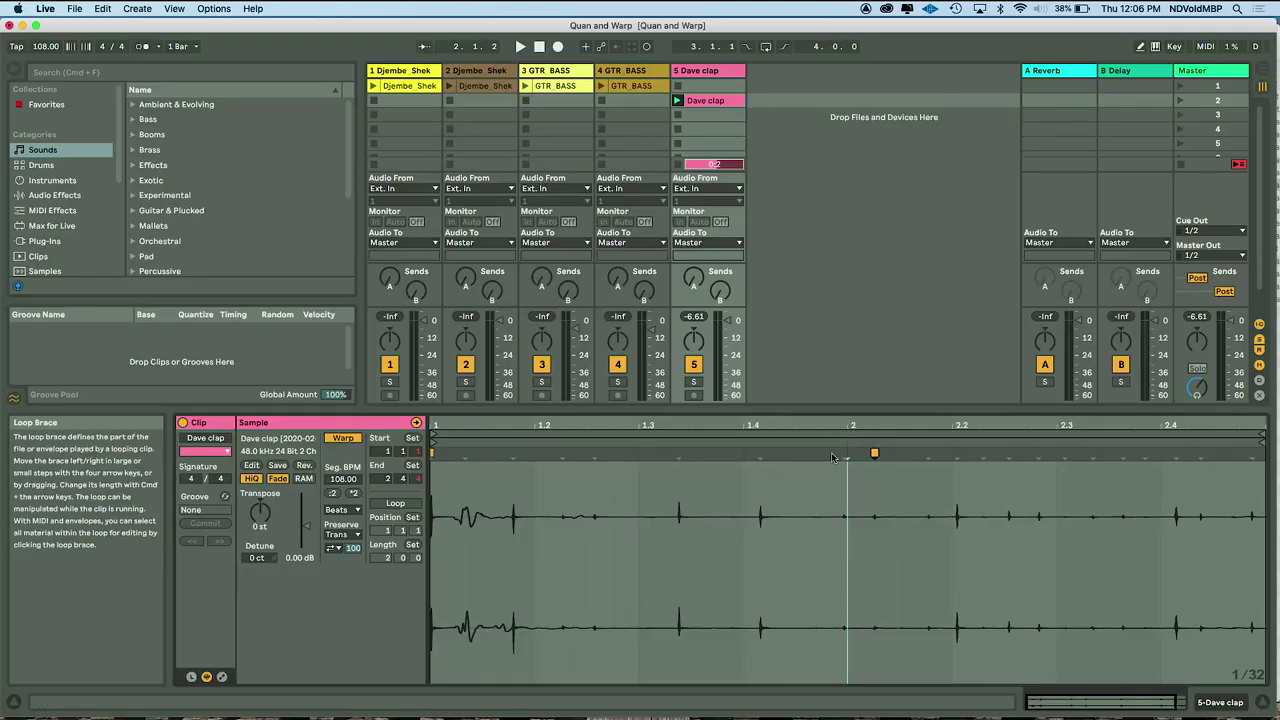
- Align the clap transient at 0:02:365 with the start of bar 2 using a warp marker and play the clip against the metronome
drag(871, 452, 849, 453)
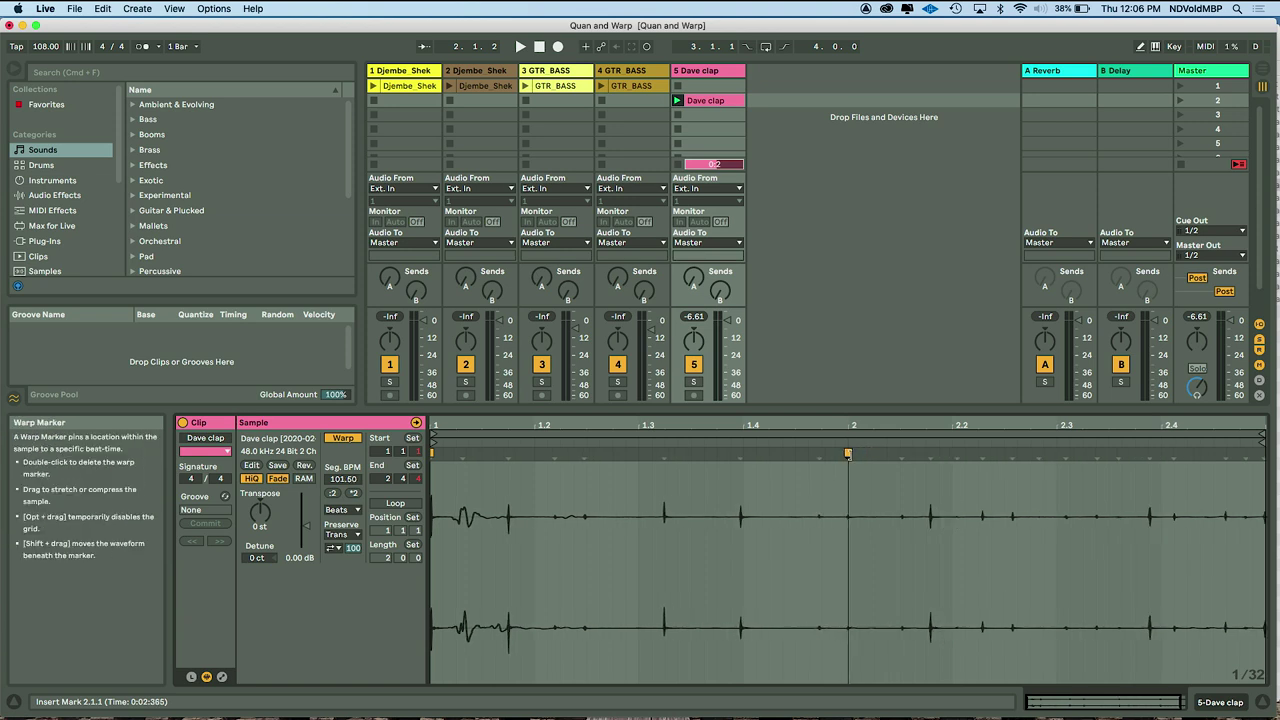
click(677, 101)
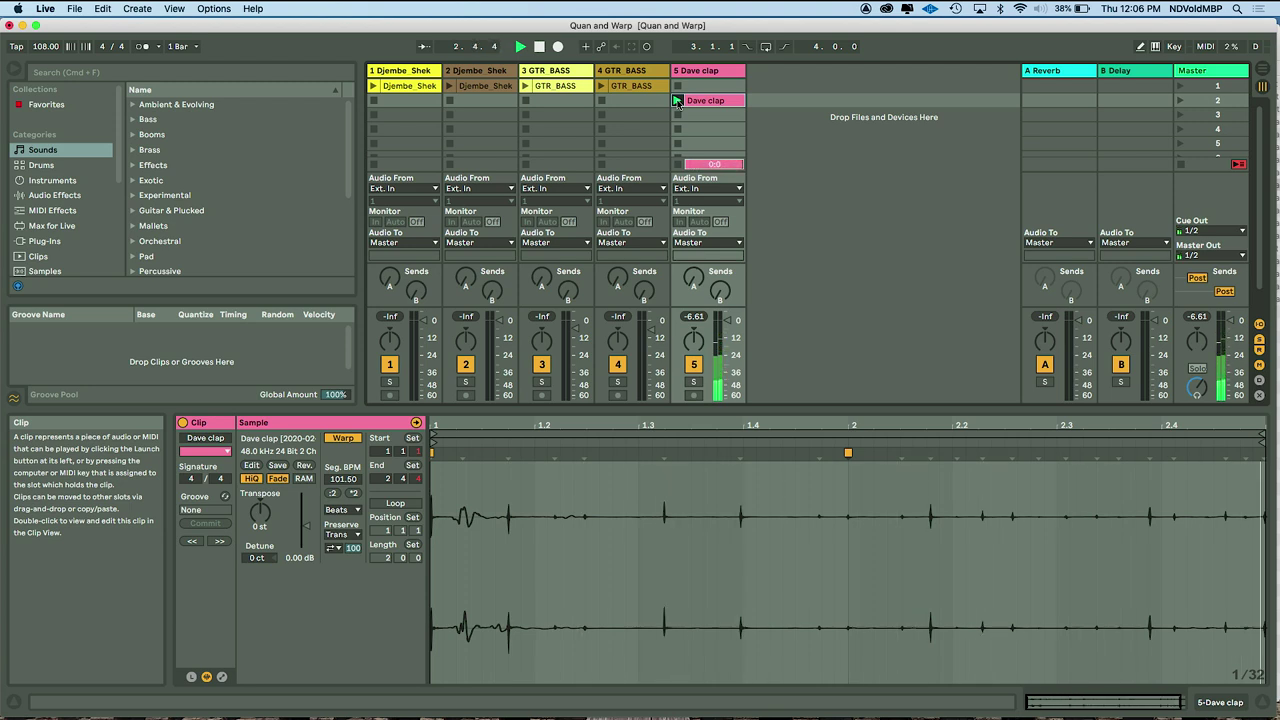
click(141, 46)
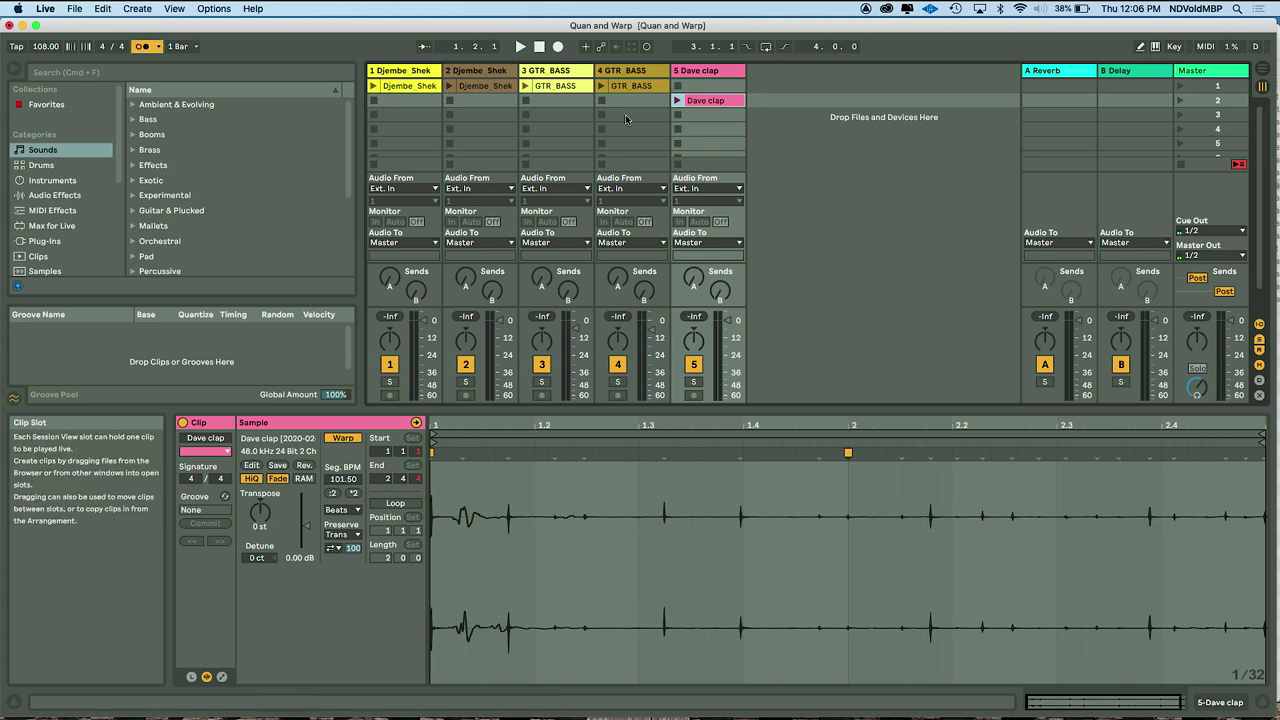
click(677, 100)
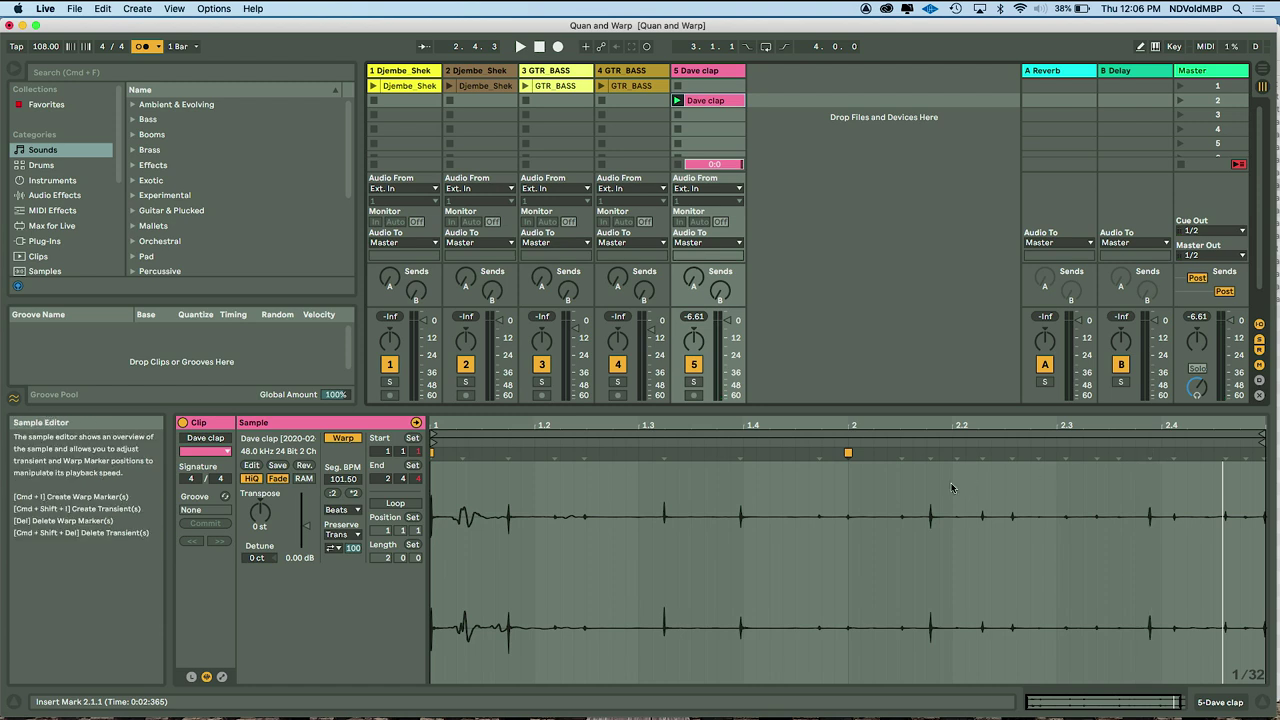
key(space)
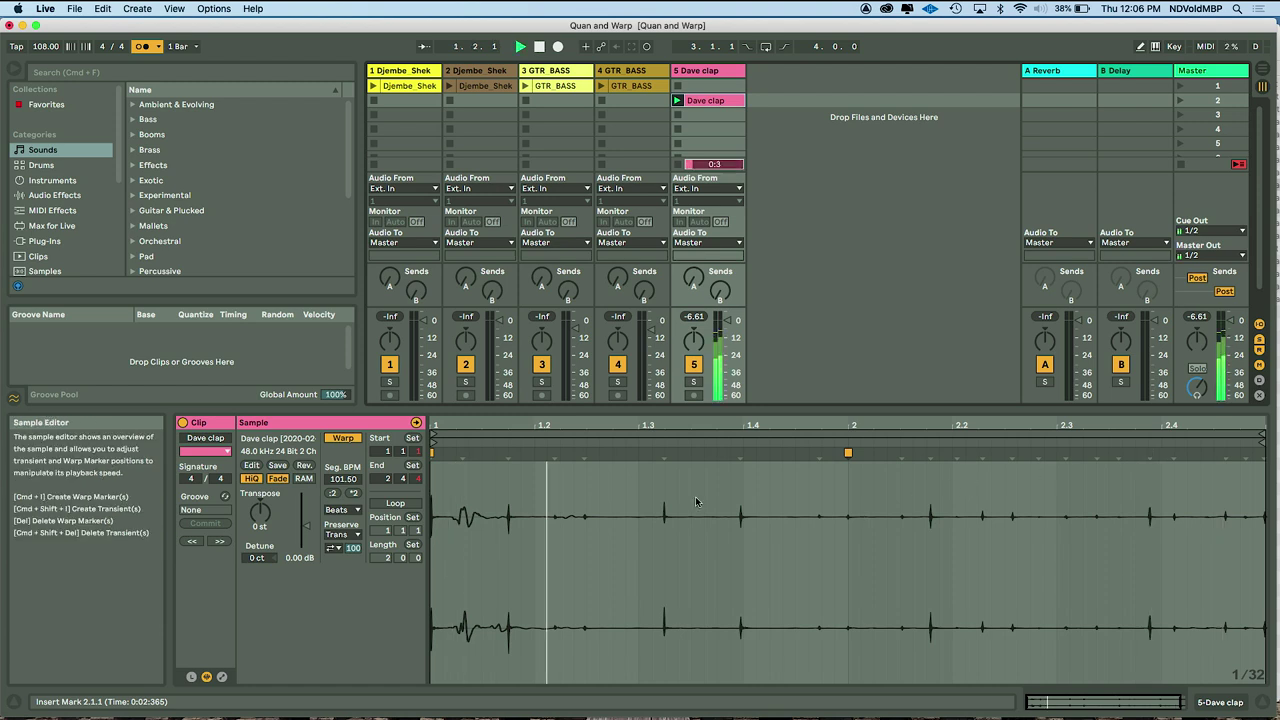
- Pin the clap transient at 0:01:757 to beat 1.4 with a warp marker and play the clip
scroll(750, 480, up, 5)
double_click(689, 453)
scroll(715, 544, down, 5)
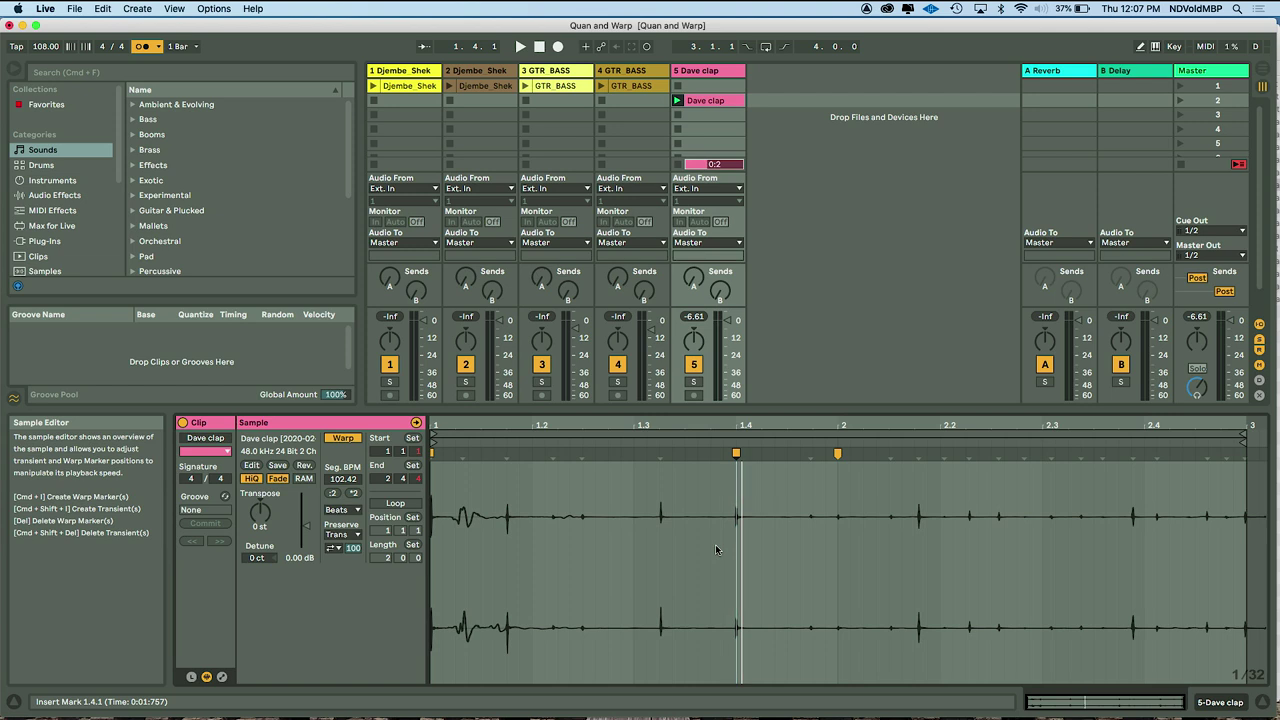
key(space)
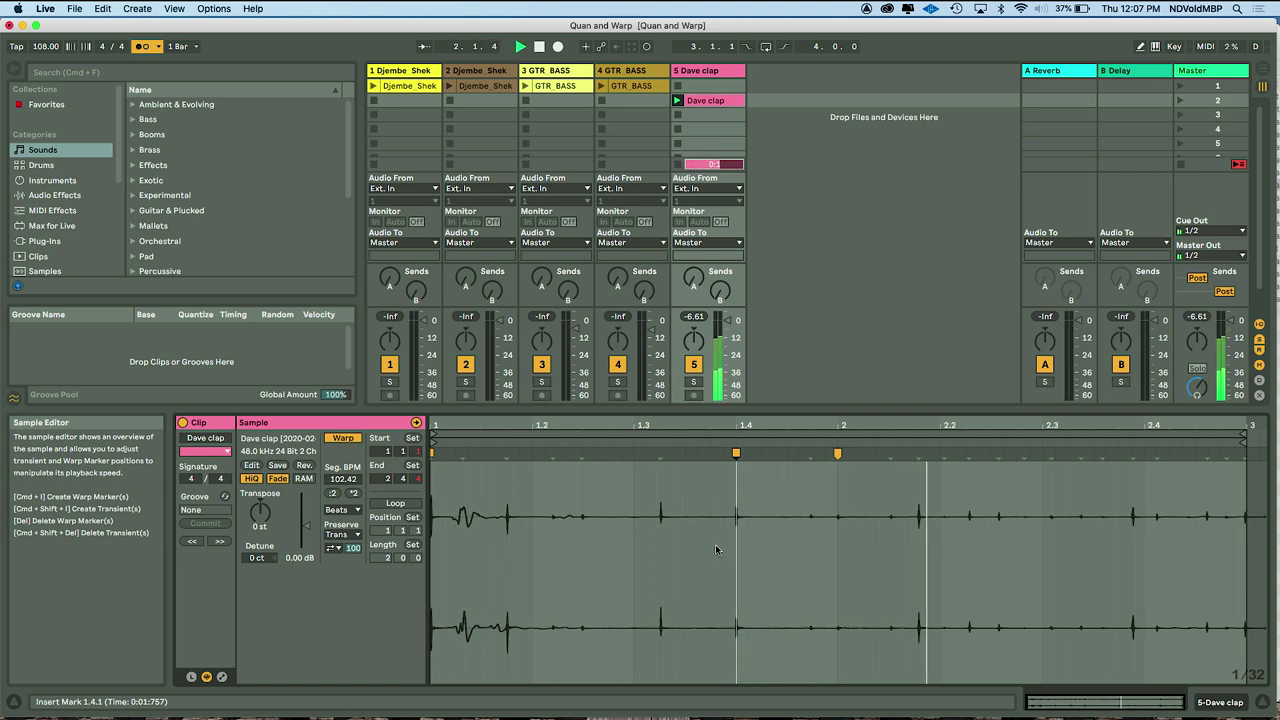
key(space)
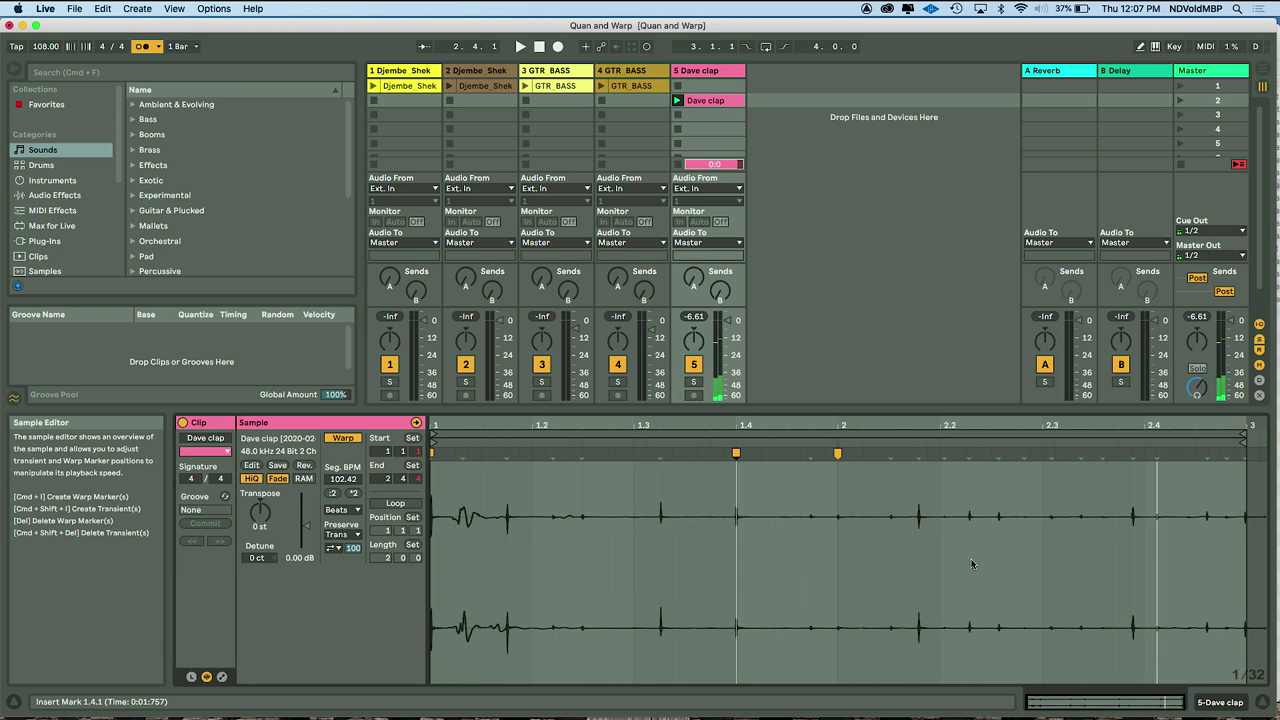
- Warp the clap at 0:03:967 to beat 2.4 and align the final transient at 0:04:578 with the start of bar 3
click(1131, 455)
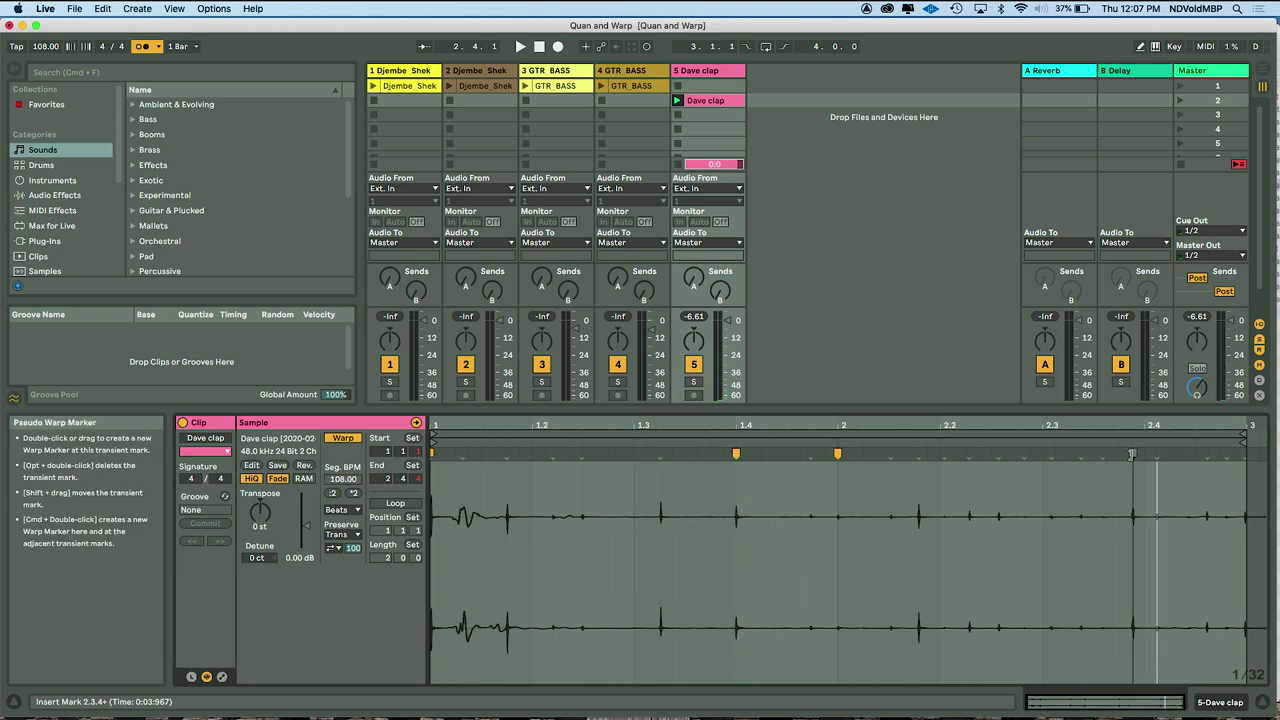
double_click(1131, 455)
drag(1131, 455, 1142, 455)
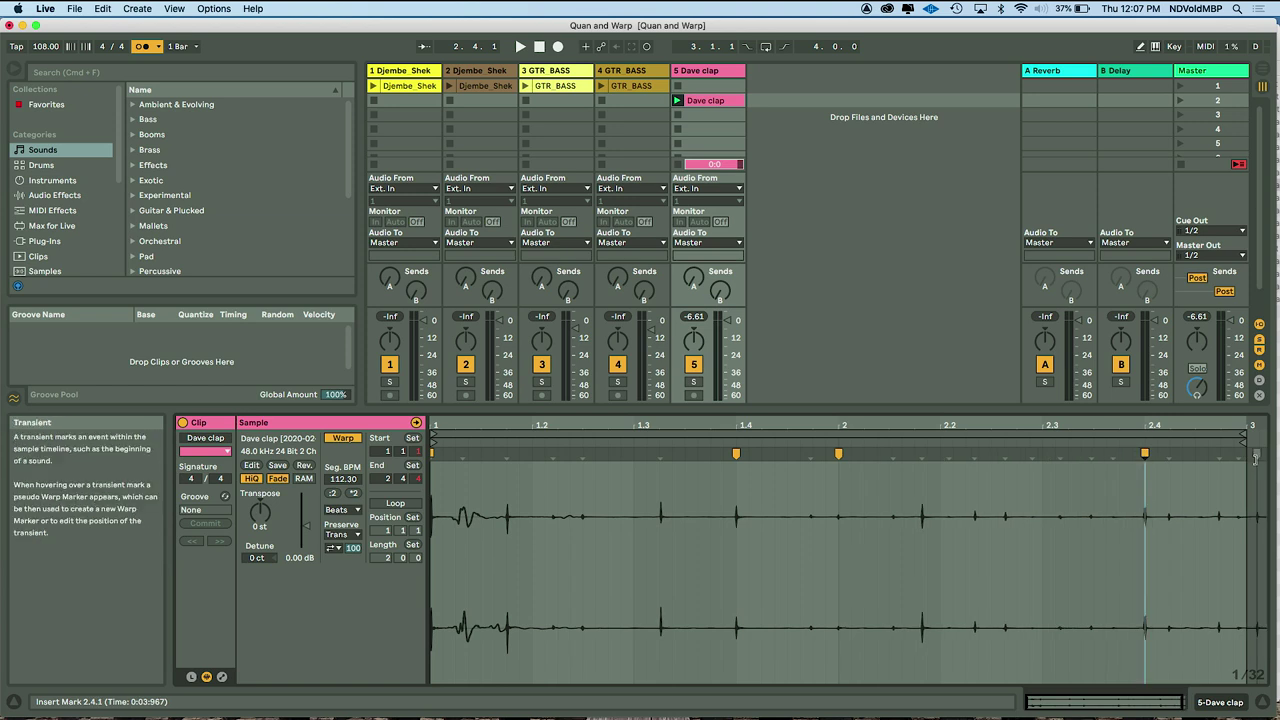
drag(1257, 456, 1247, 456)
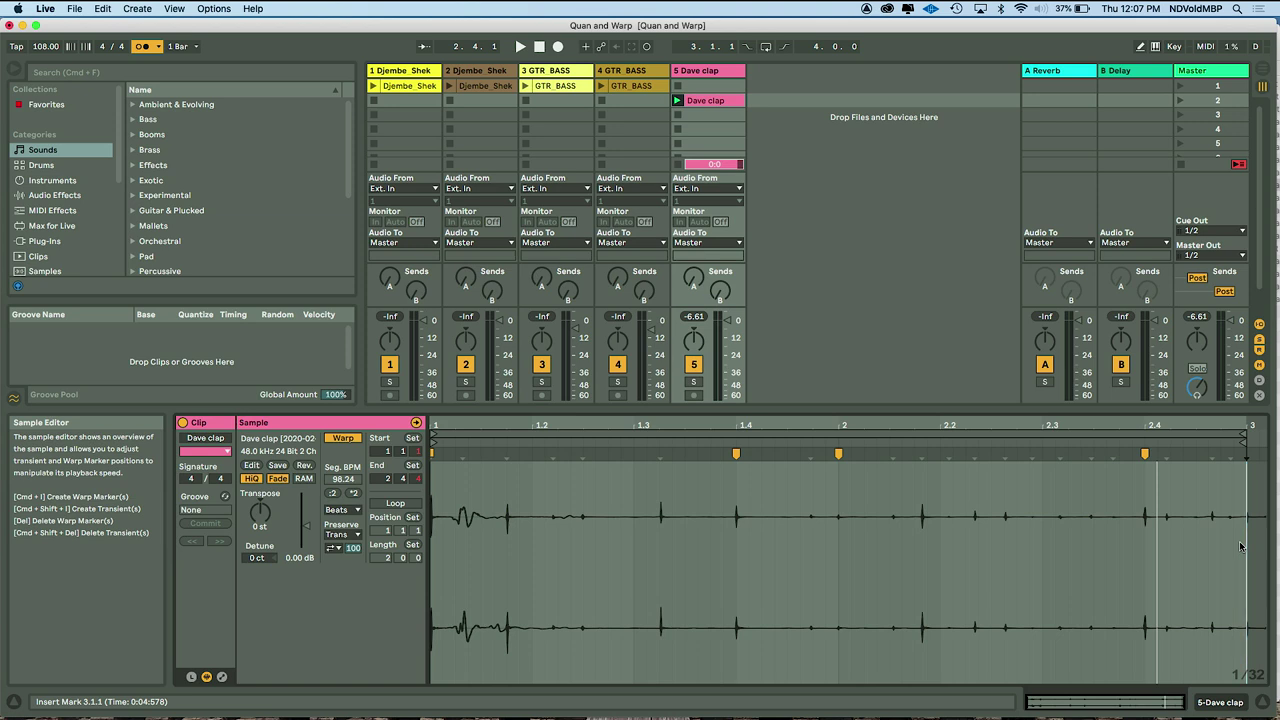
key(space)
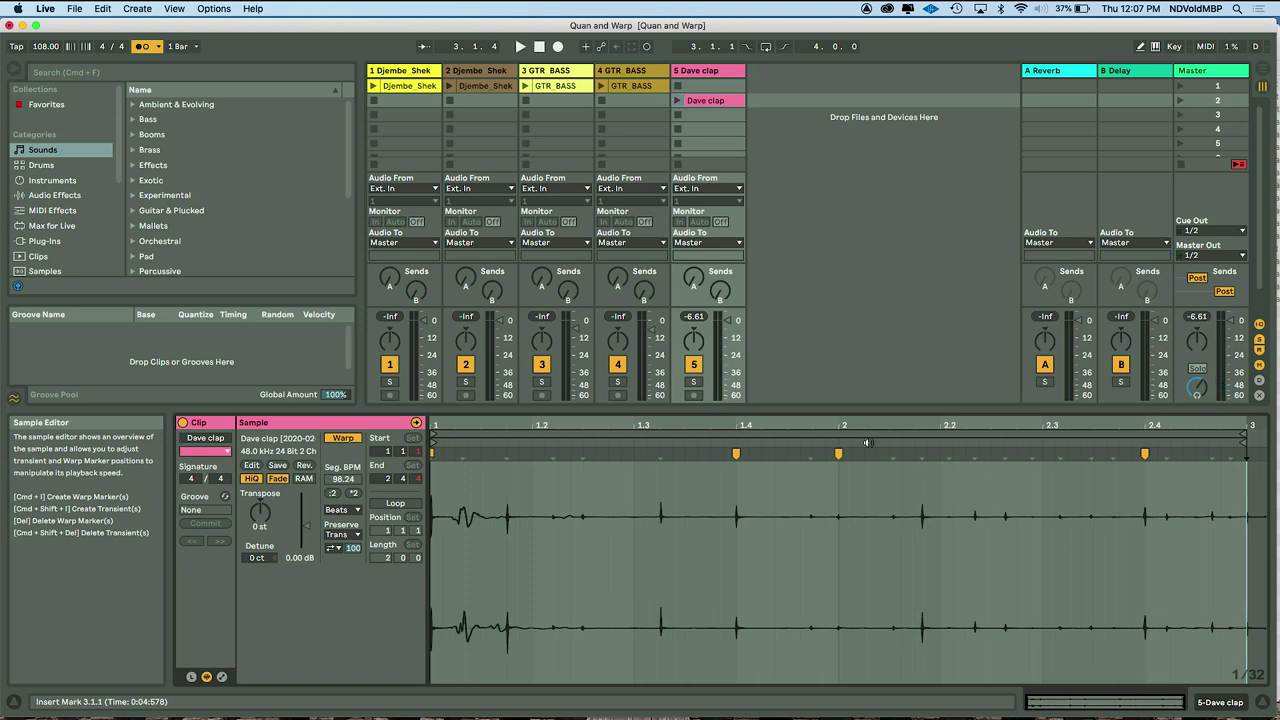
- Play the clap clip from bar 2 and pull the transient at 0:03:524 onto beat 2.3 with a warp marker
click(842, 441)
key(space)
key(space)
click(842, 441)
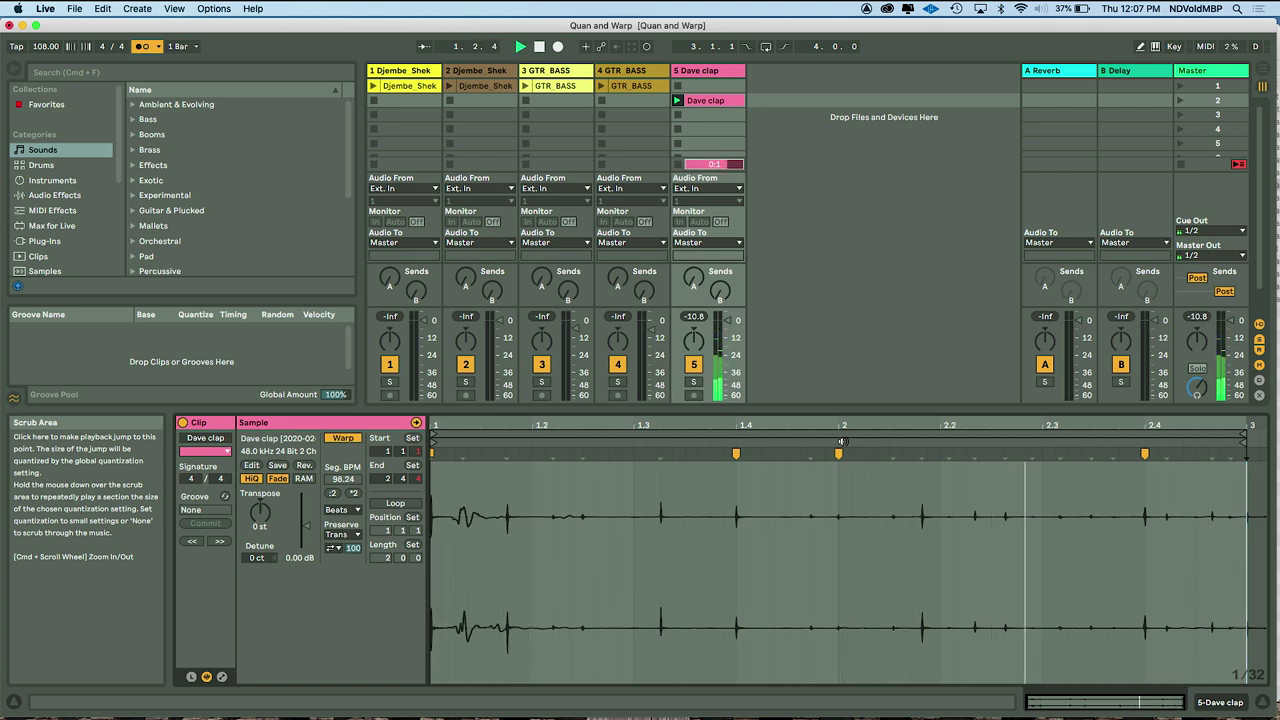
key(space)
drag(1060, 454, 1044, 454)
key(space)
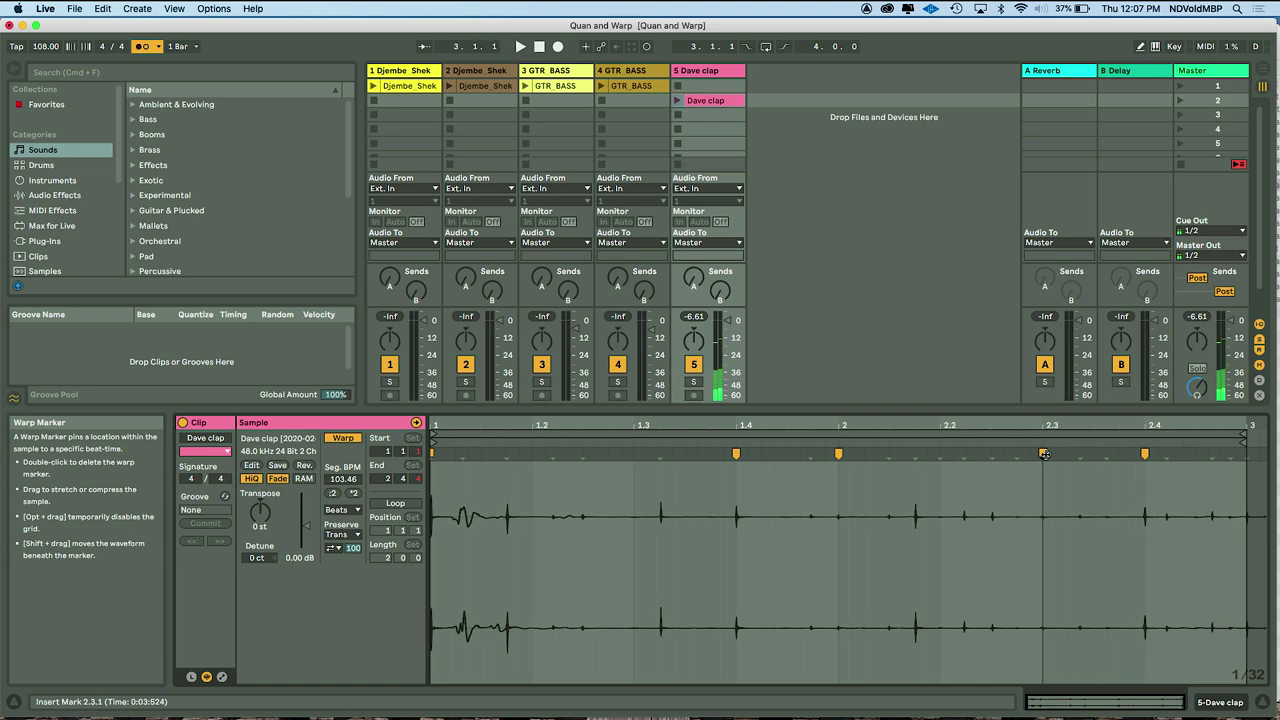
- Add a warp marker at 2.3.2 and align the following transient with 2.3.3, halfway between beats 2.3 and 2.4
double_click(1068, 454)
drag(1099, 453, 1093, 454)
key(space)
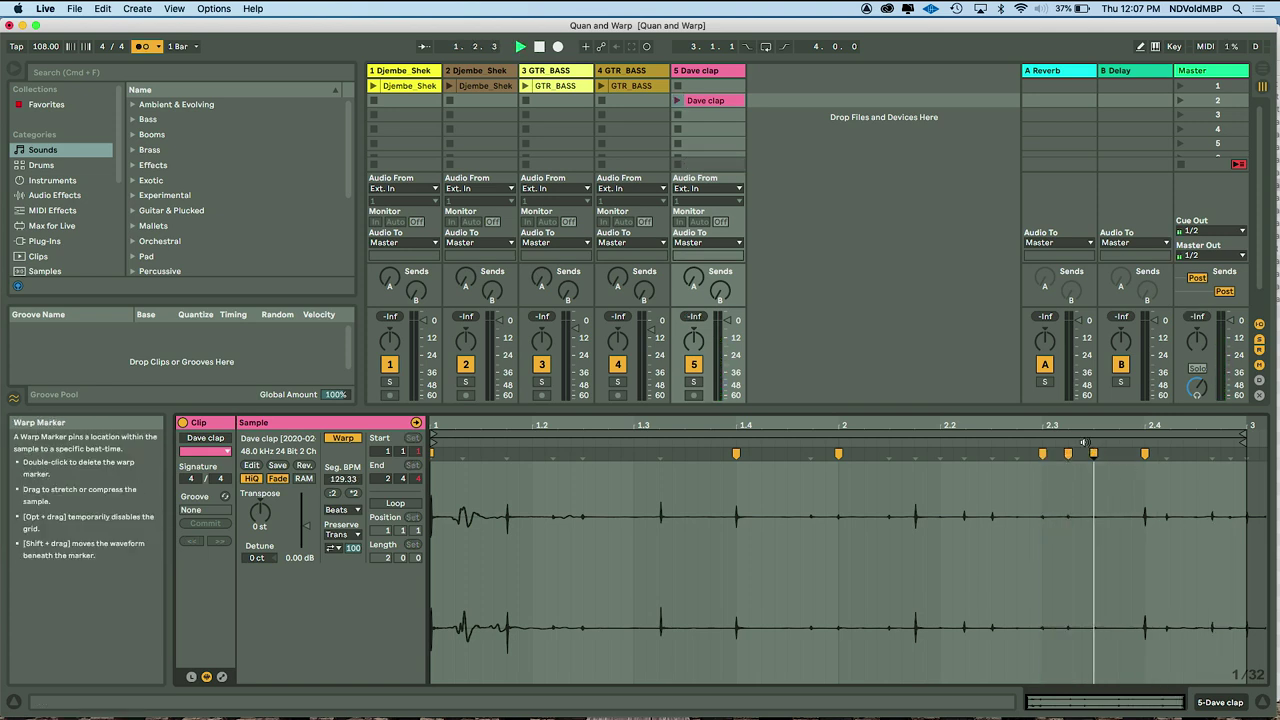
- Turn on looping for the two-bar clap clip and launch it against the metronome
click(677, 101)
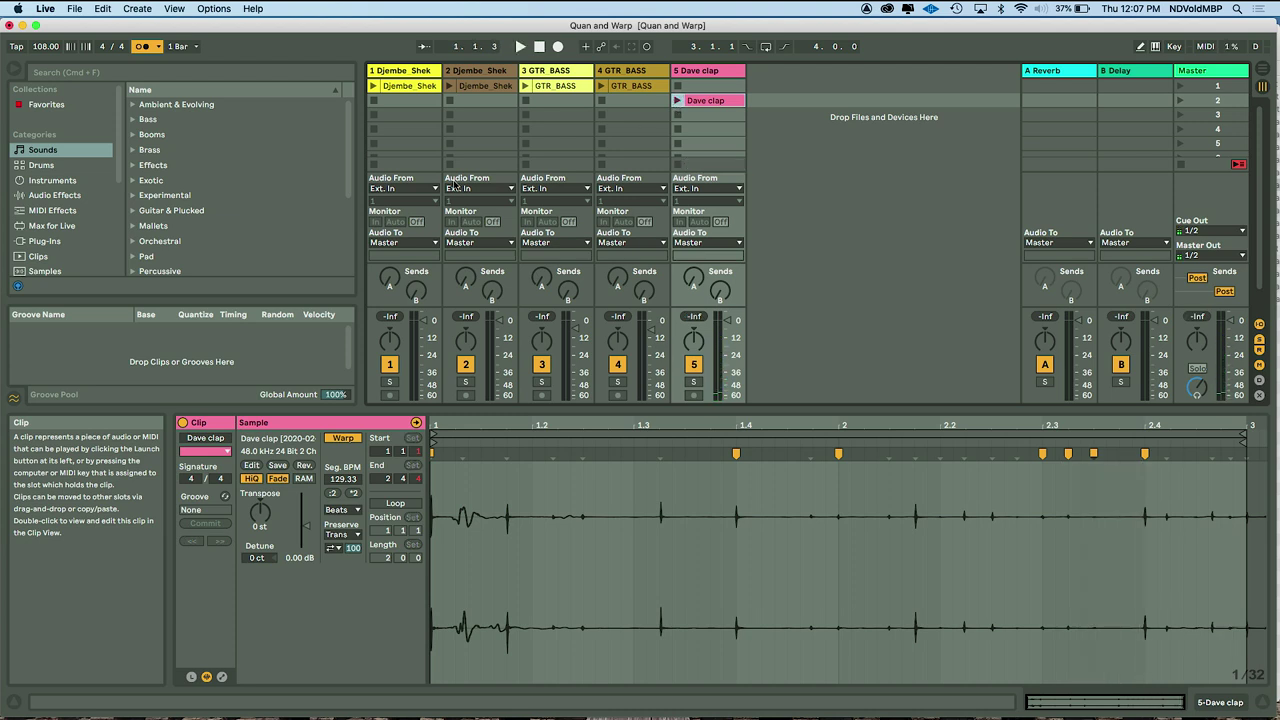
click(396, 503)
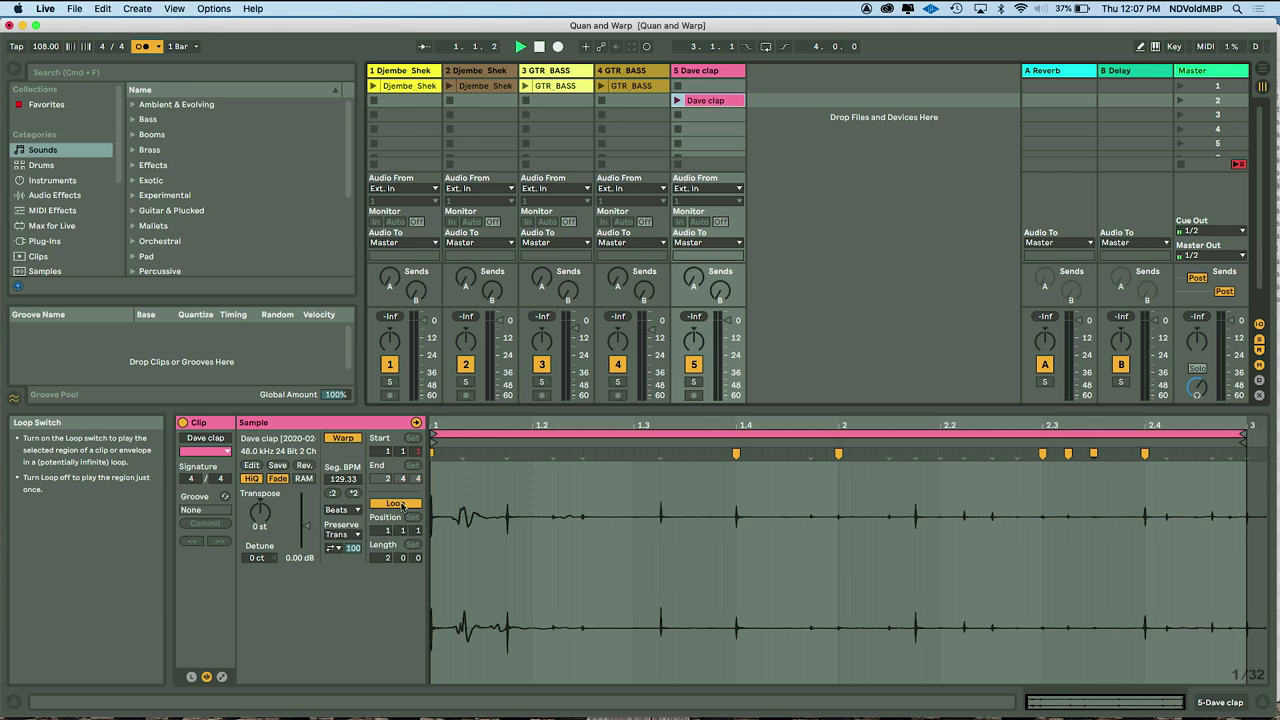
click(677, 101)
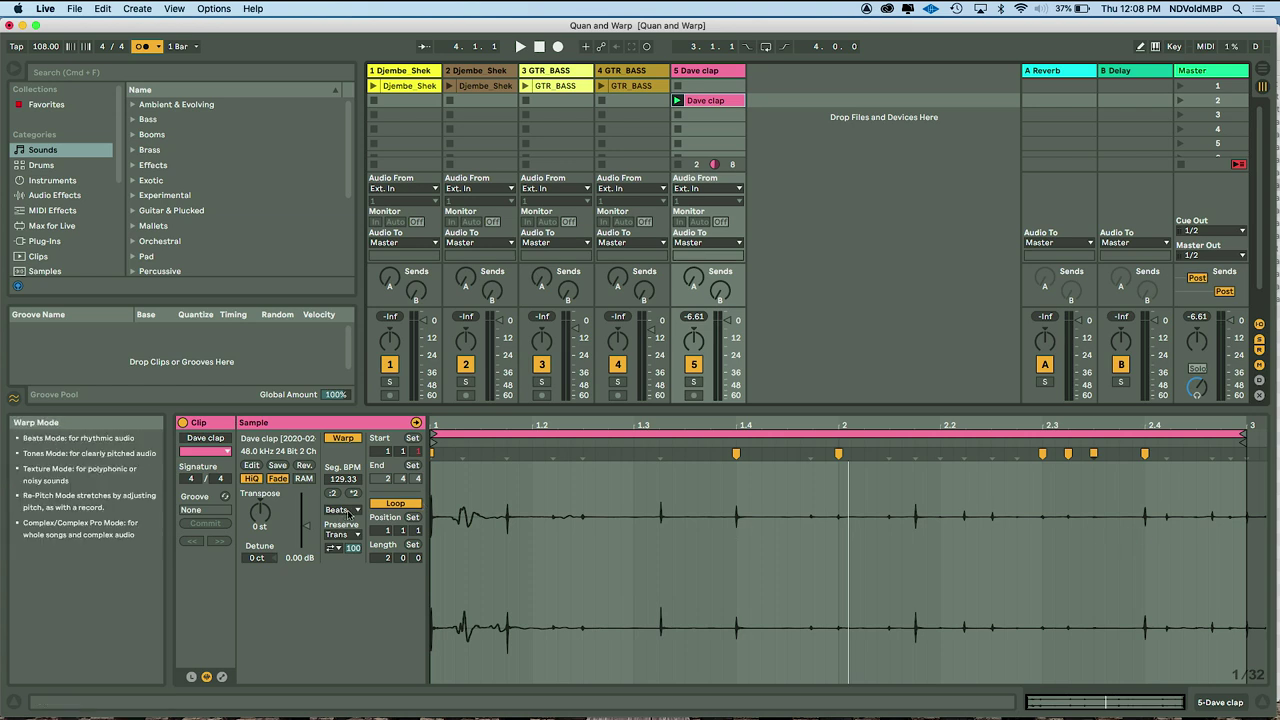
- Crop the looped clap sample and move its clip into scene 1, launching it together with the other four tracks
right_click(1262, 564)
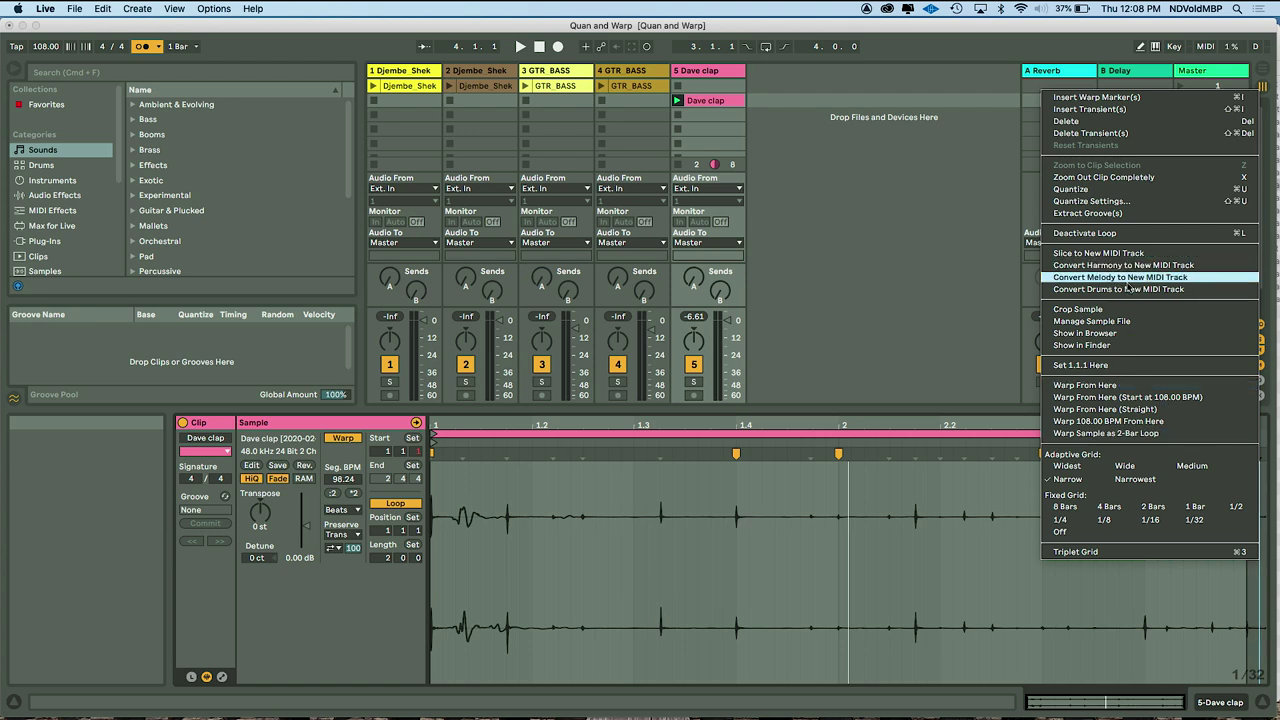
click(1117, 310)
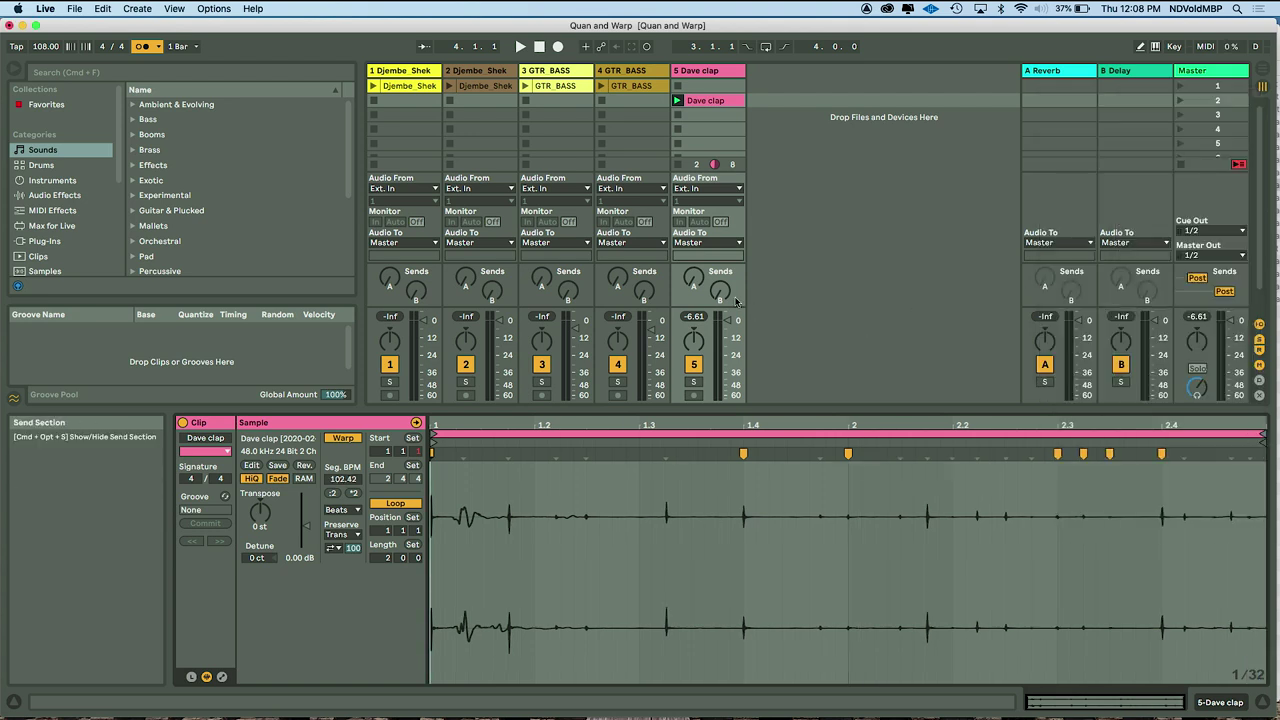
drag(705, 100, 705, 85)
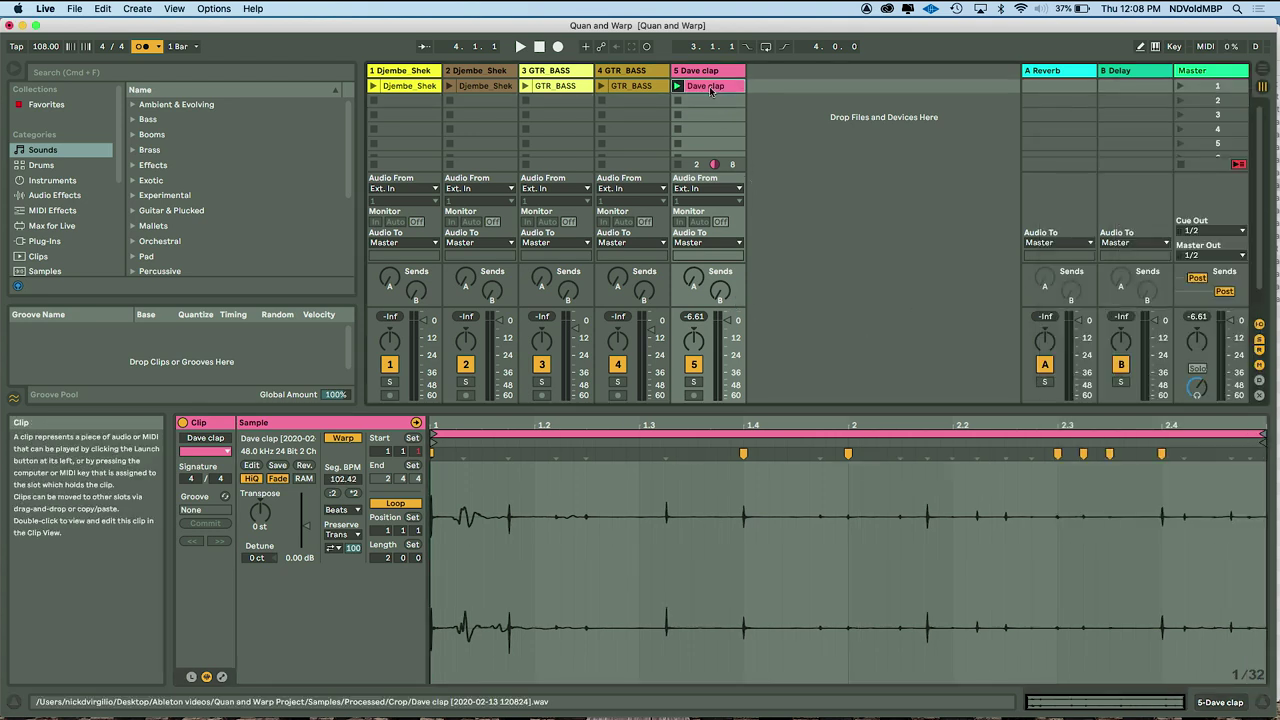
click(1181, 87)
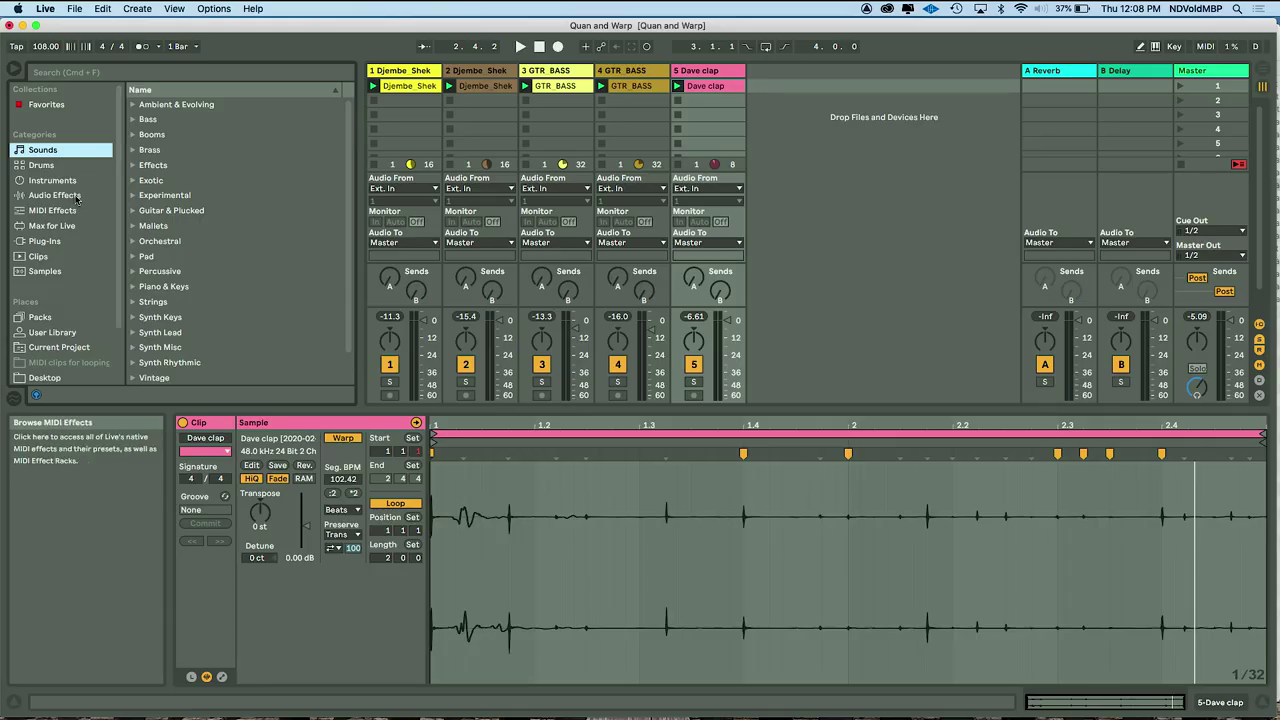
- Find the Overdrive presets among the audio effects and load Distort.adv onto the Dave clap track
click(72, 197)
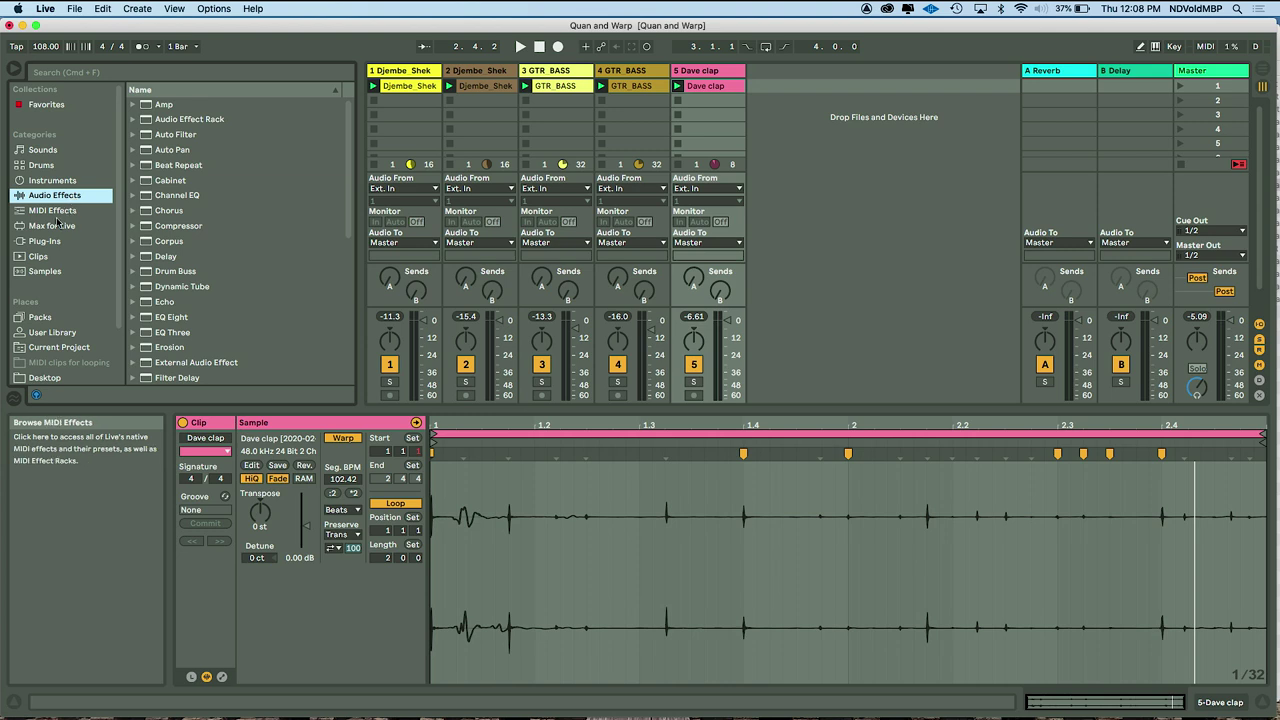
scroll(223, 243, down, 3)
scroll(223, 243, down, 3)
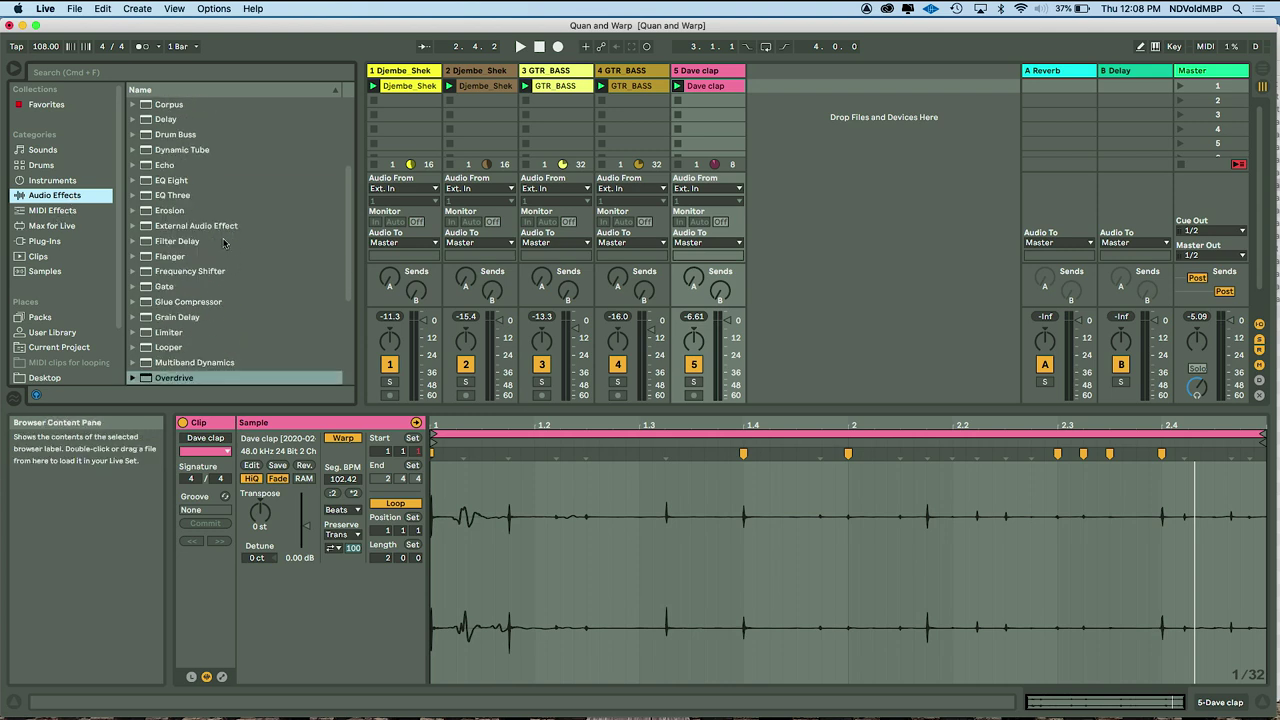
click(44, 241)
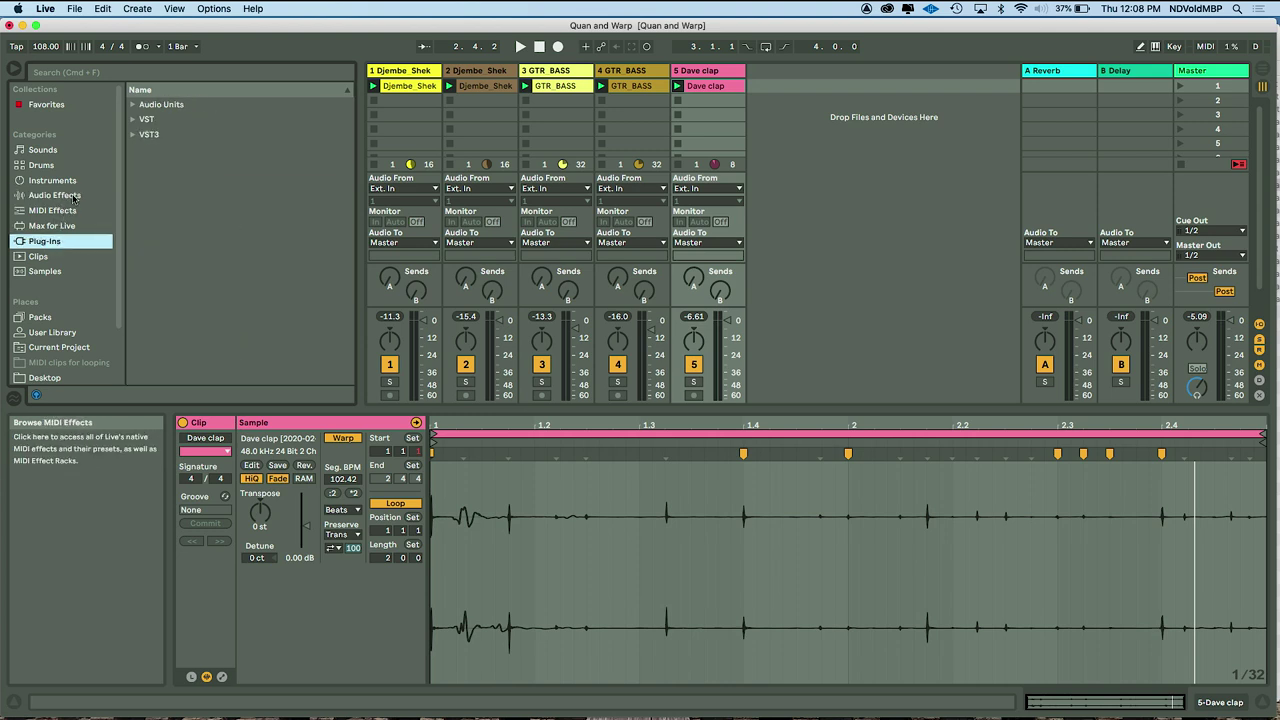
click(54, 195)
scroll(217, 202, down, 5)
scroll(215, 202, down, 1)
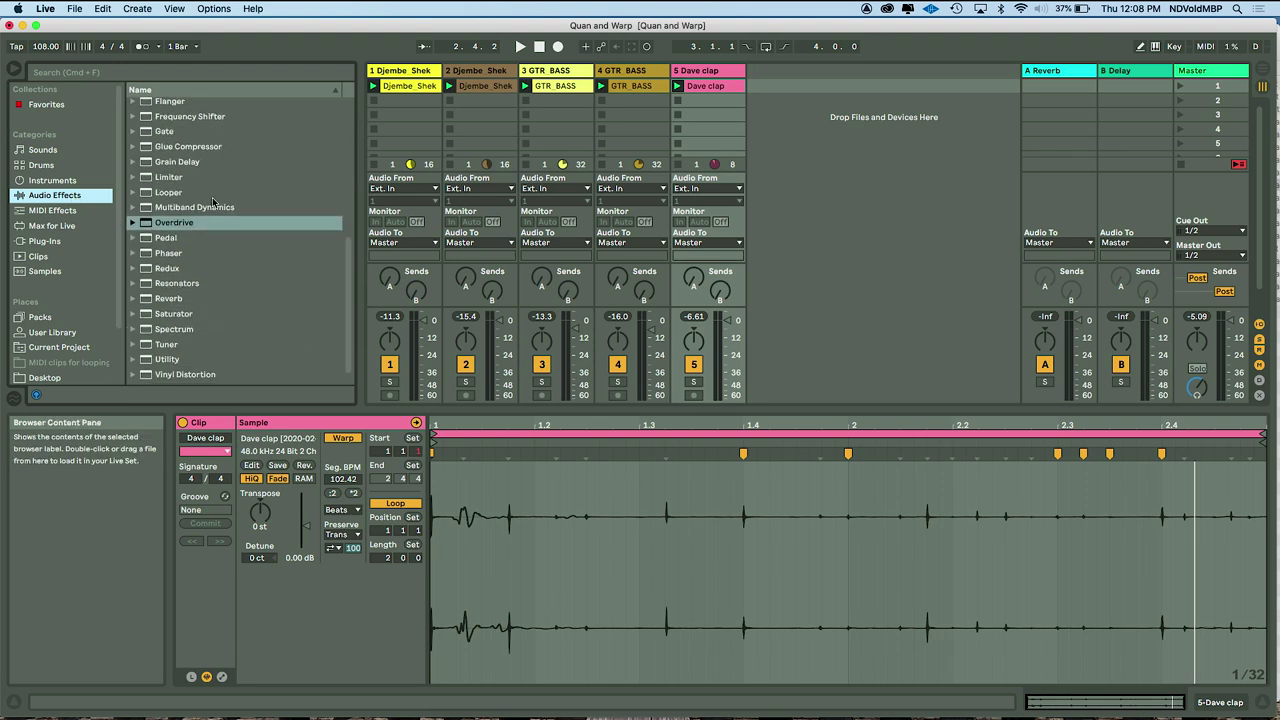
click(131, 223)
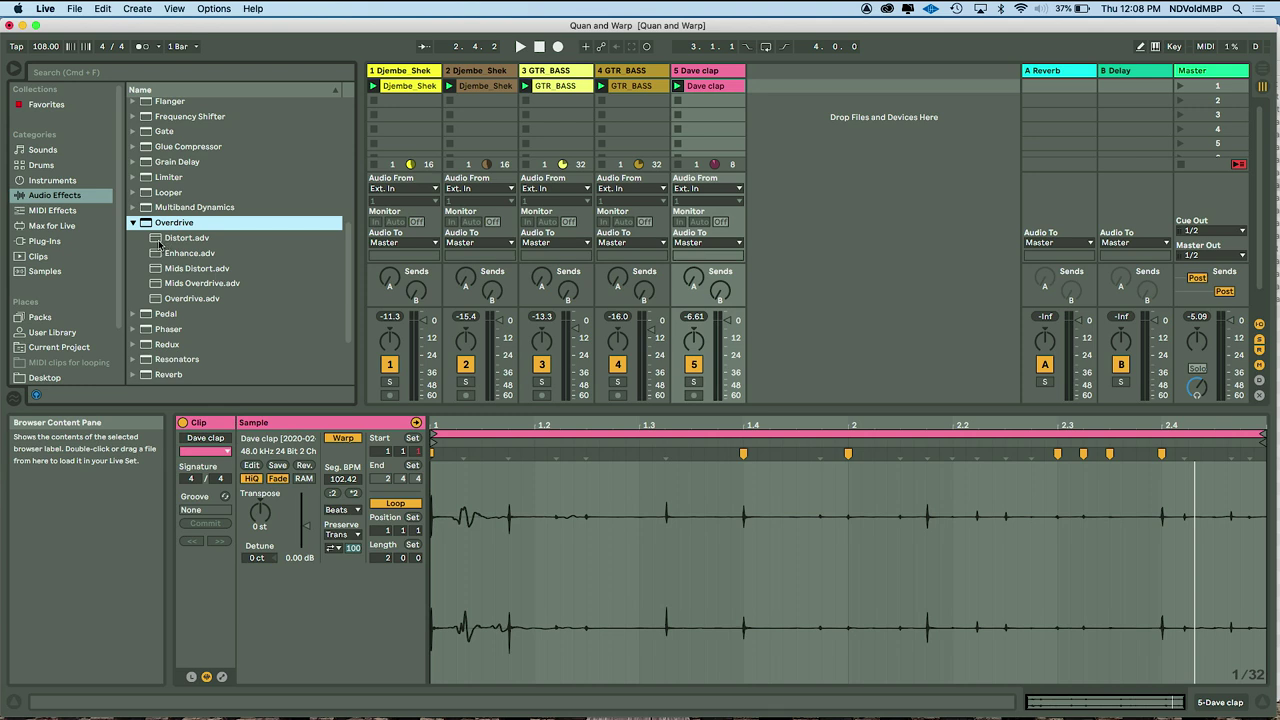
drag(159, 243, 250, 237)
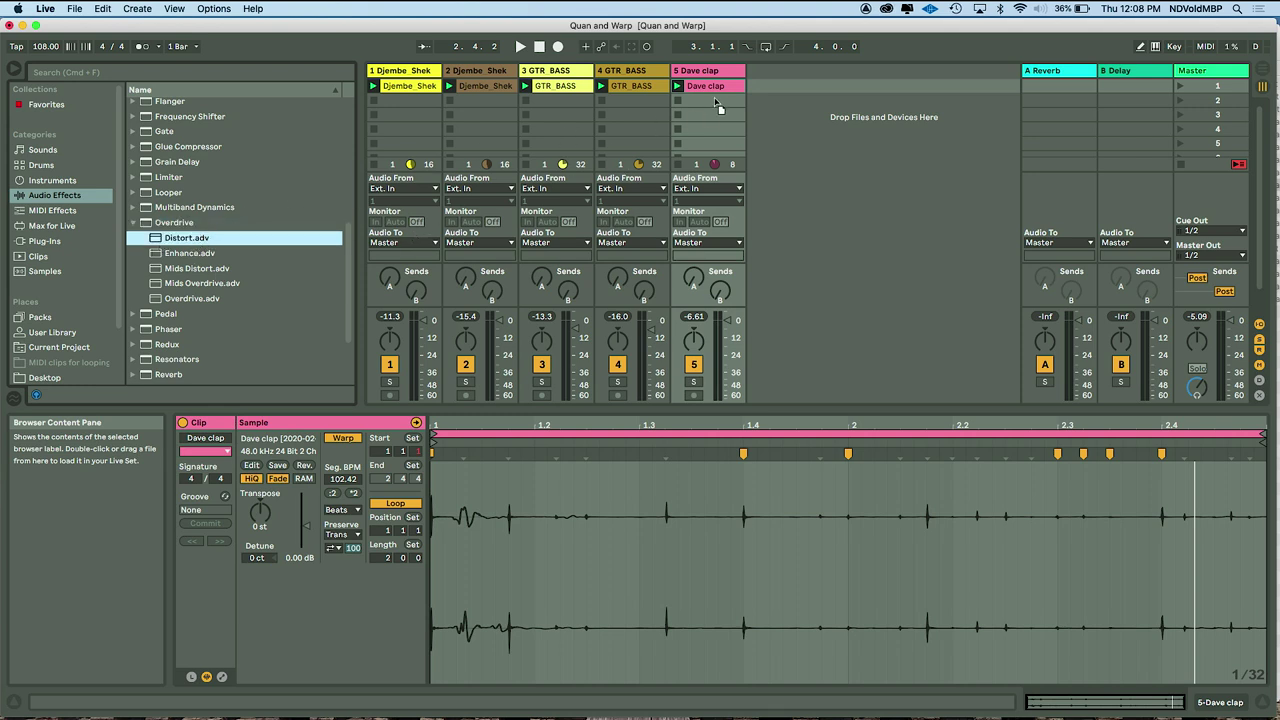
drag(720, 95, 716, 88)
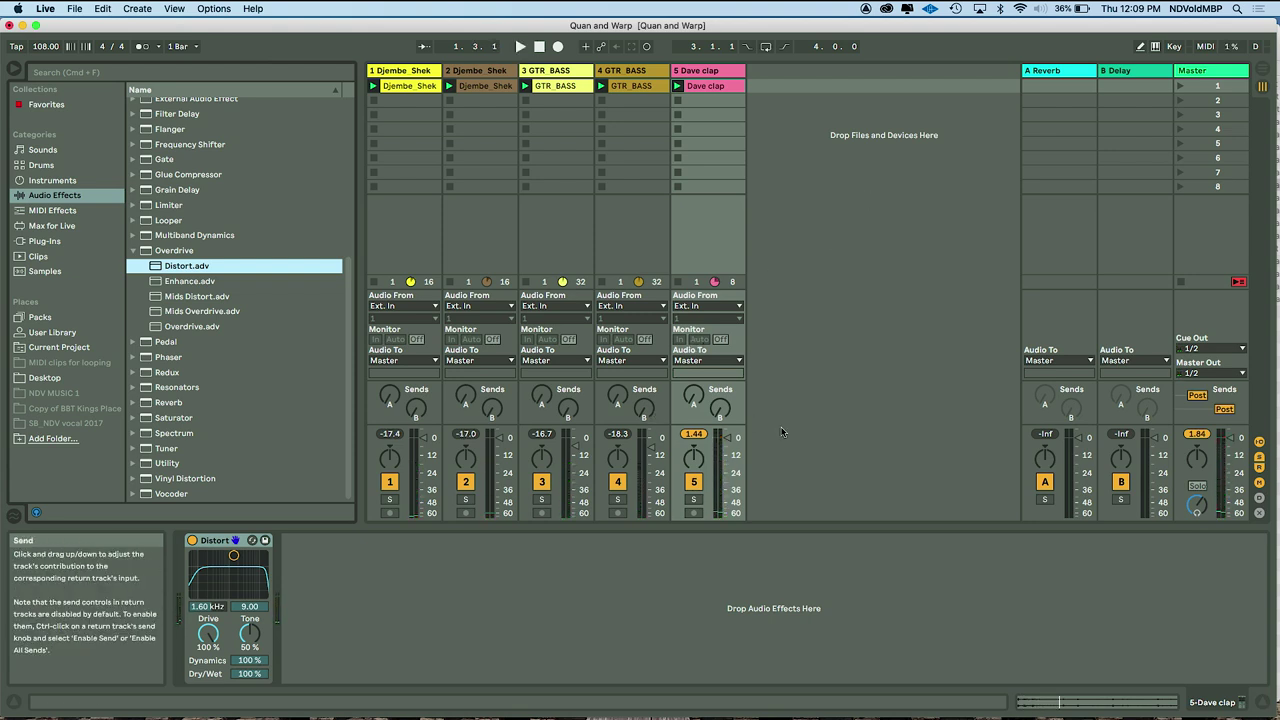
- Move the Dave clap clip to scene 2, lower its track volume and launch the clip on its own
click(708, 88)
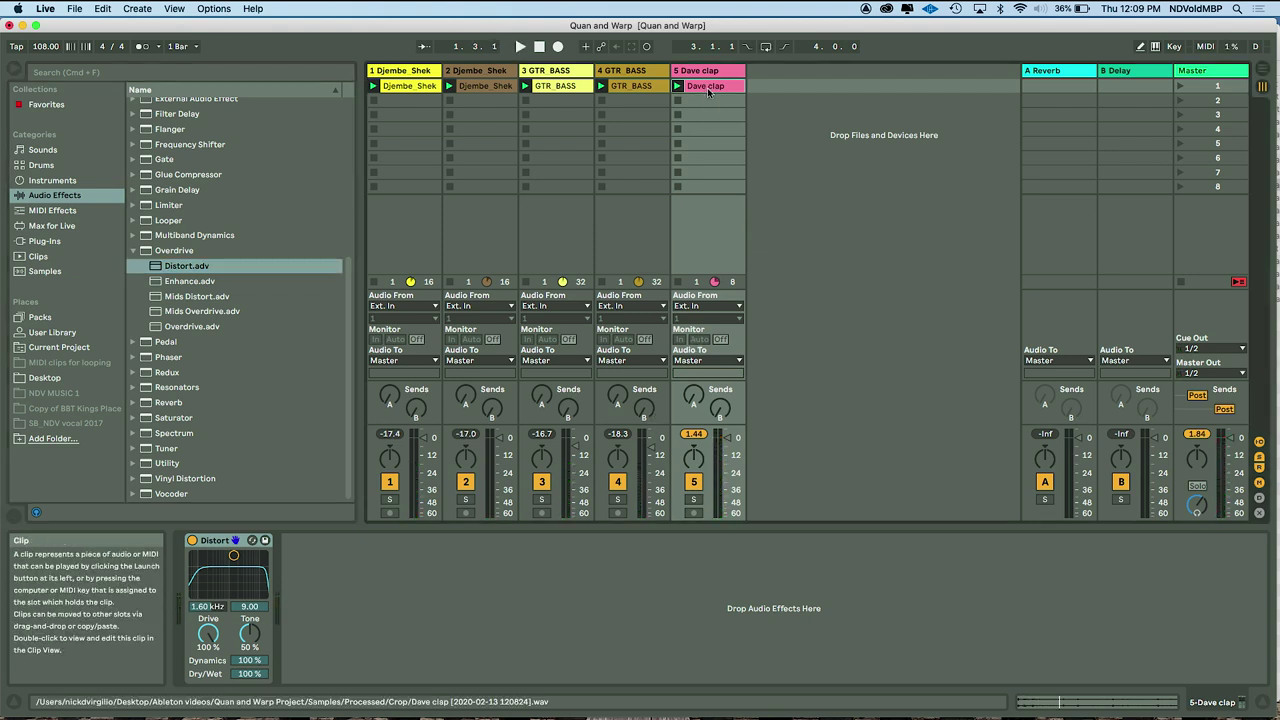
drag(711, 103, 710, 101)
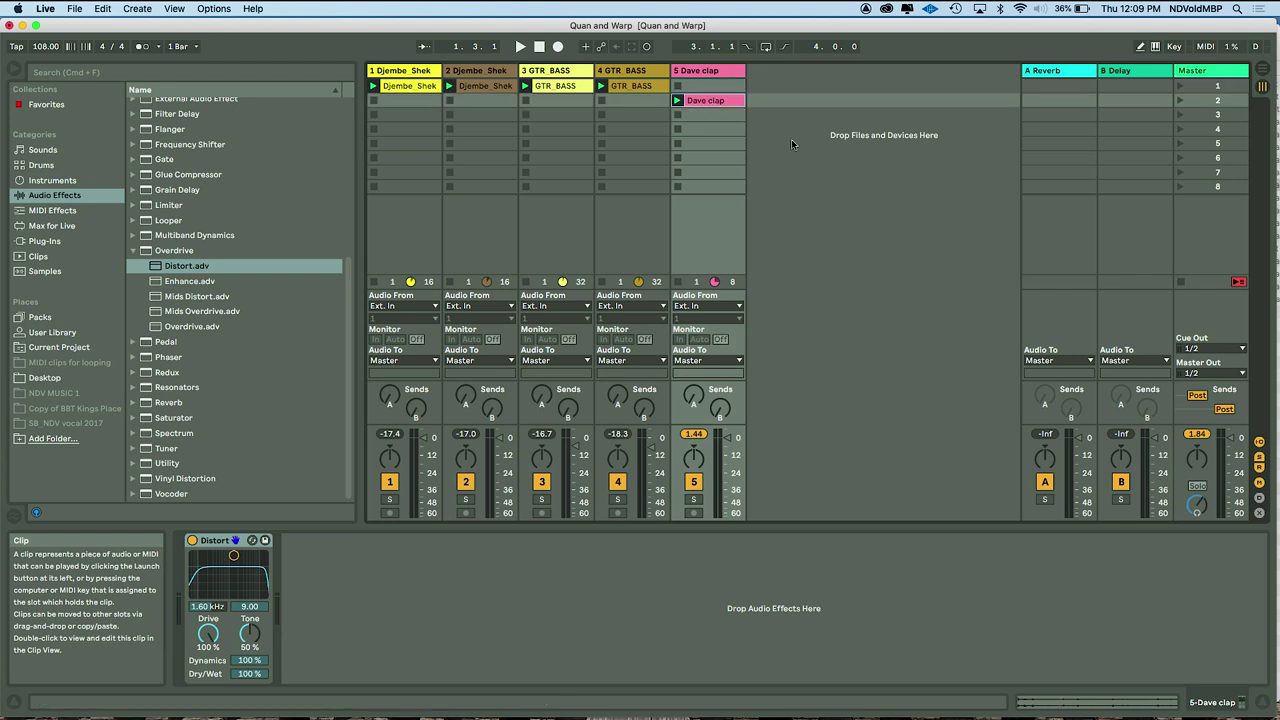
click(1182, 284)
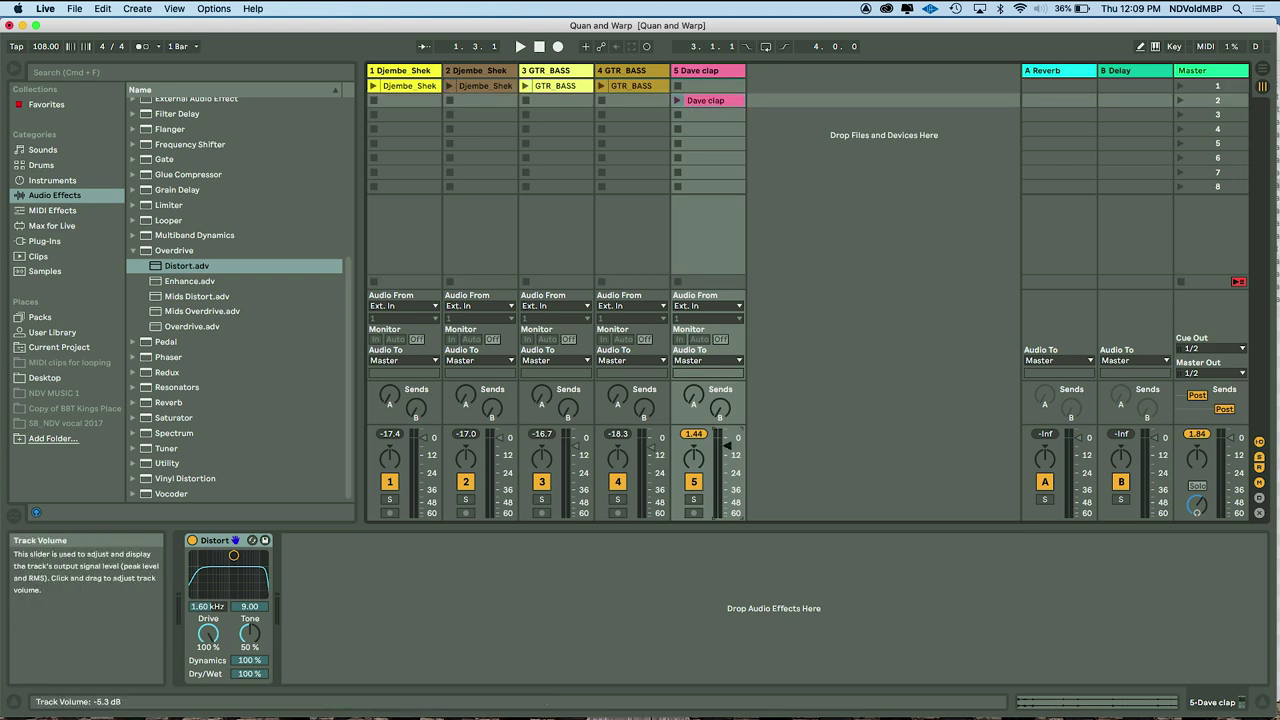
click(677, 100)
- Set the Distort filter to about 11.5 kHz with a bandwidth of 7.41 and send the clap track to A Reverb
drag(233, 555, 235, 555)
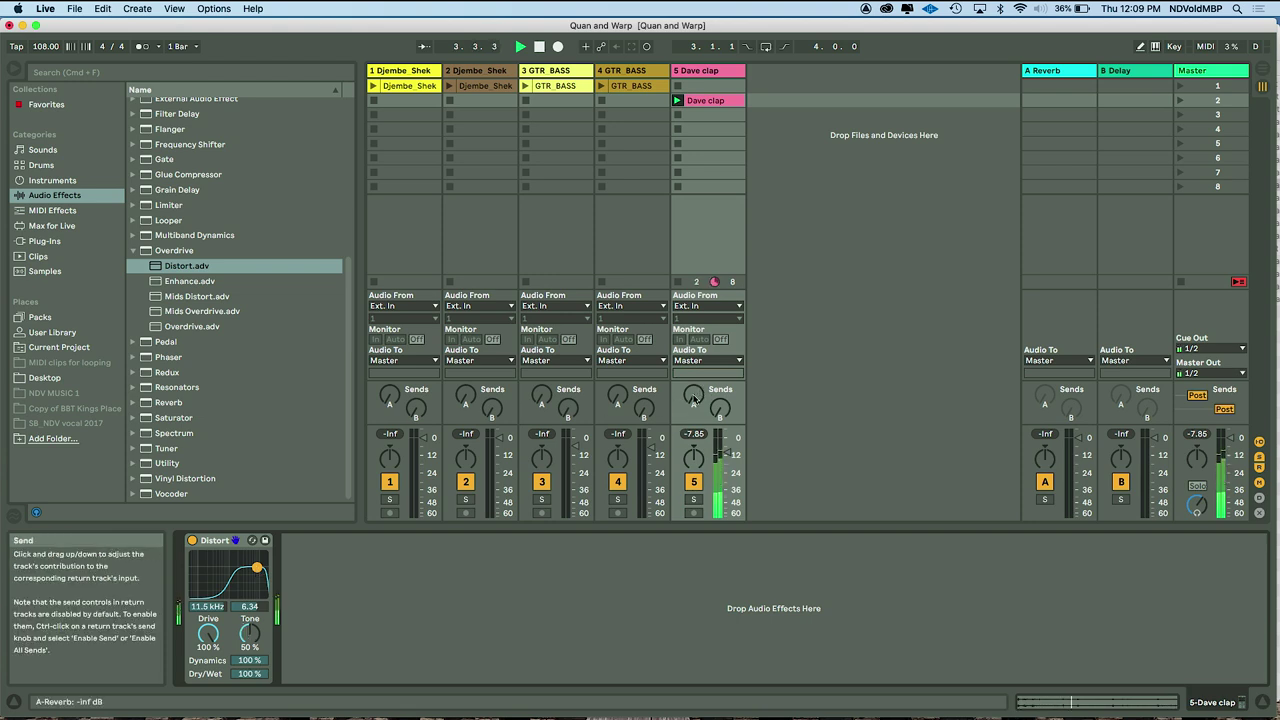
drag(692, 395, 692, 390)
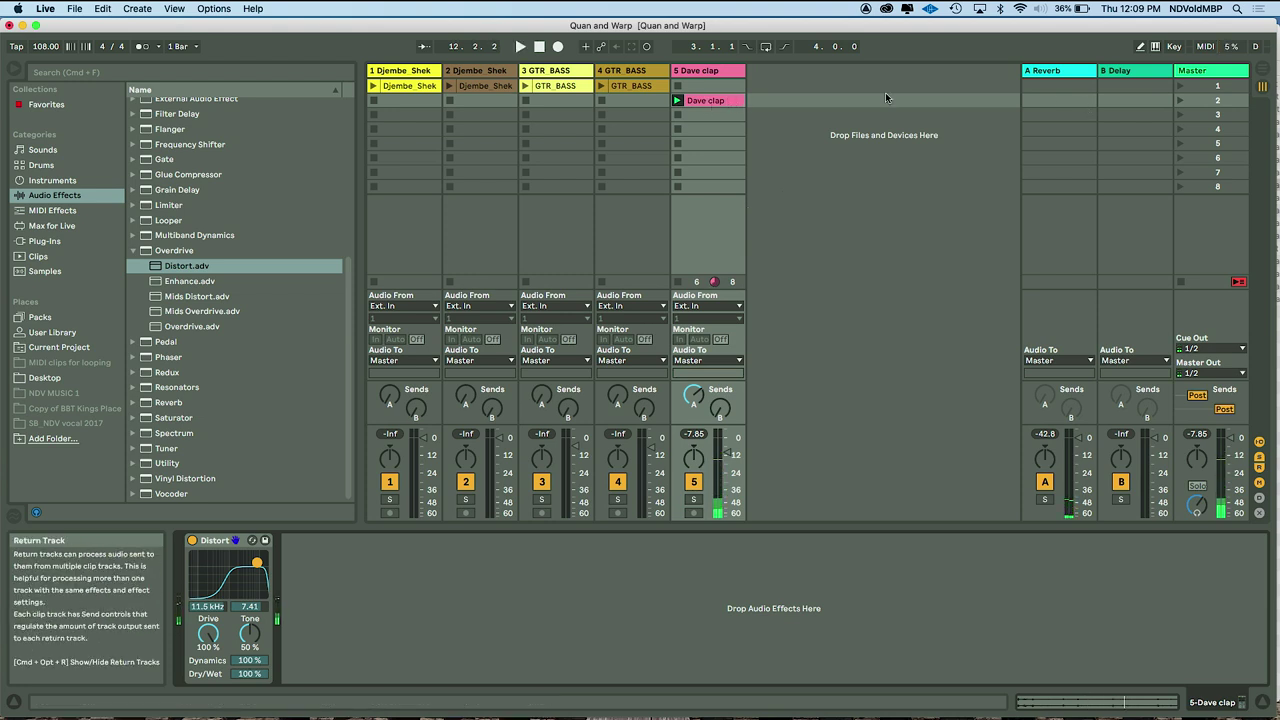
- Move the Dave clap clip back into scene 1 and launch the whole scene
drag(697, 101, 695, 87)
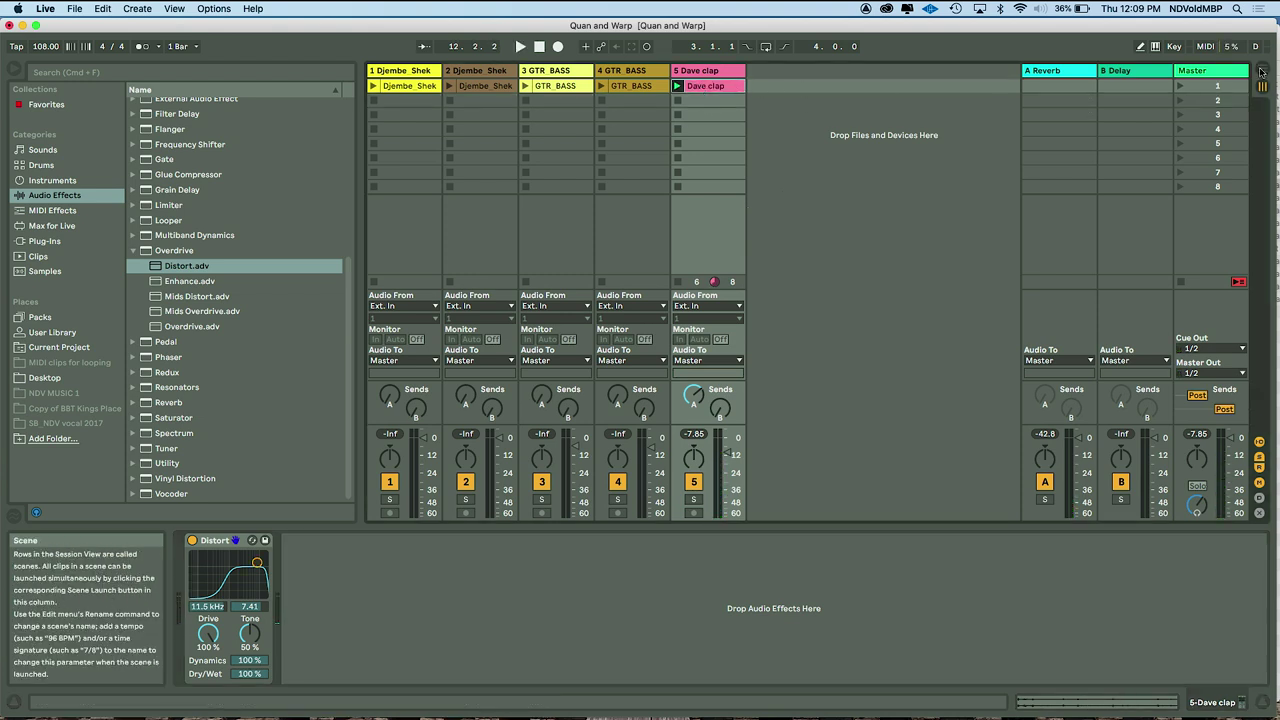
click(1178, 86)
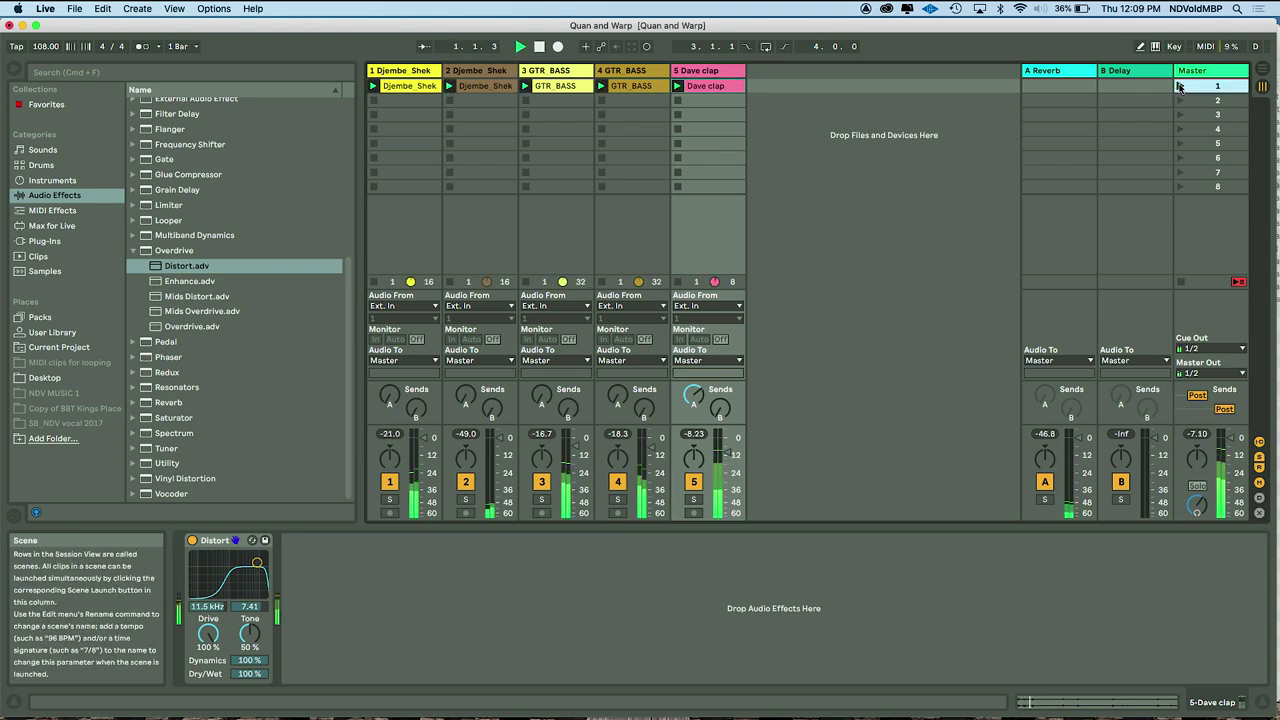
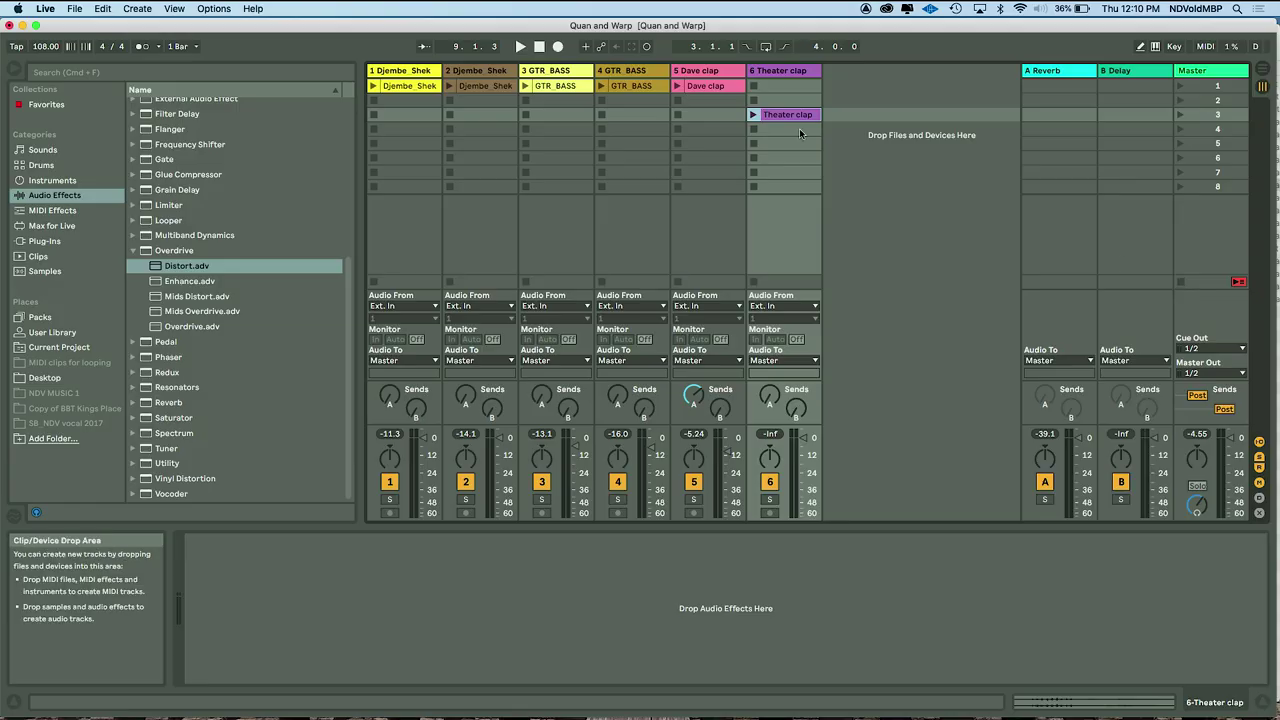
- Open the Theater clap clip, set its start marker to 2.4.1 on the first loud transient and launch it
click(780, 116)
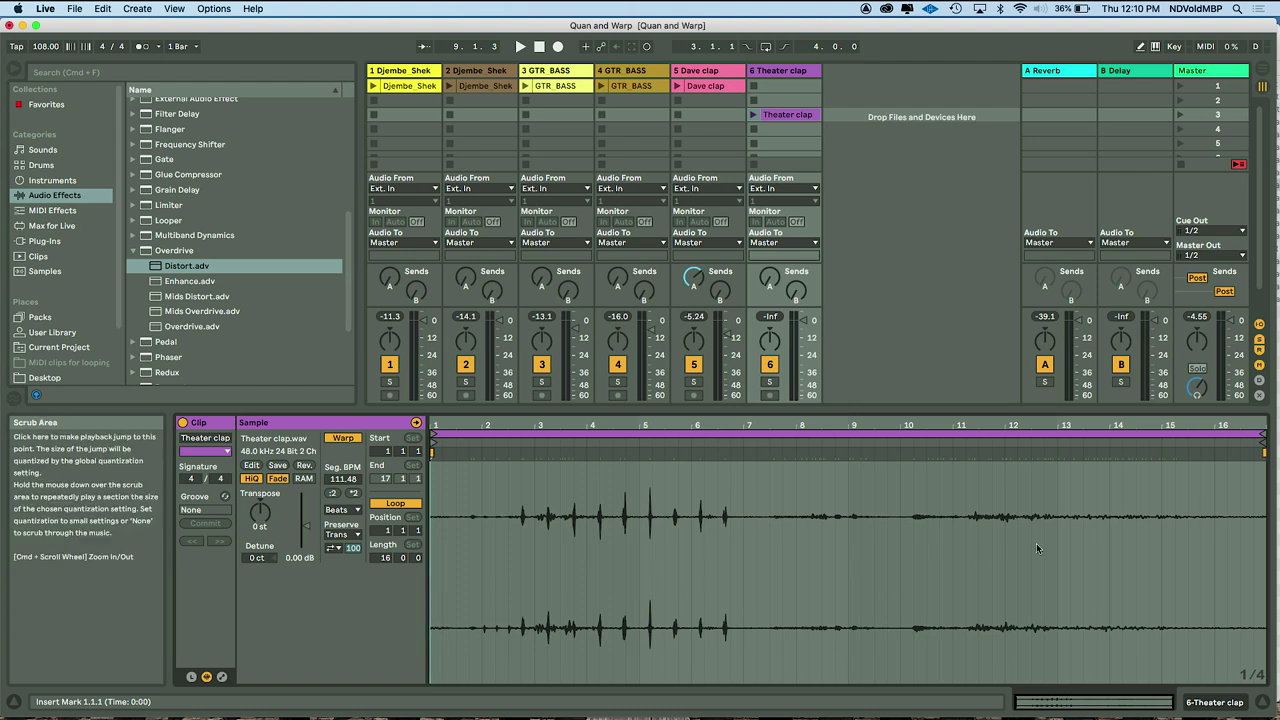
click(509, 505)
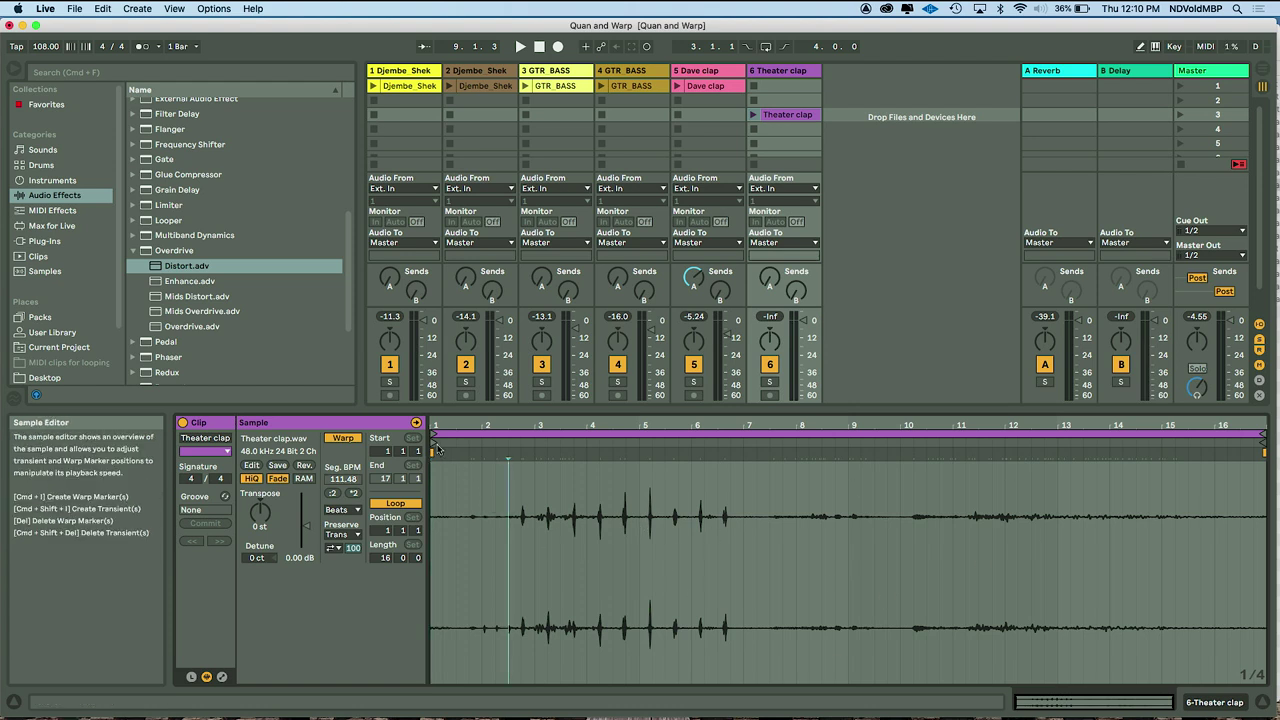
drag(439, 448, 523, 452)
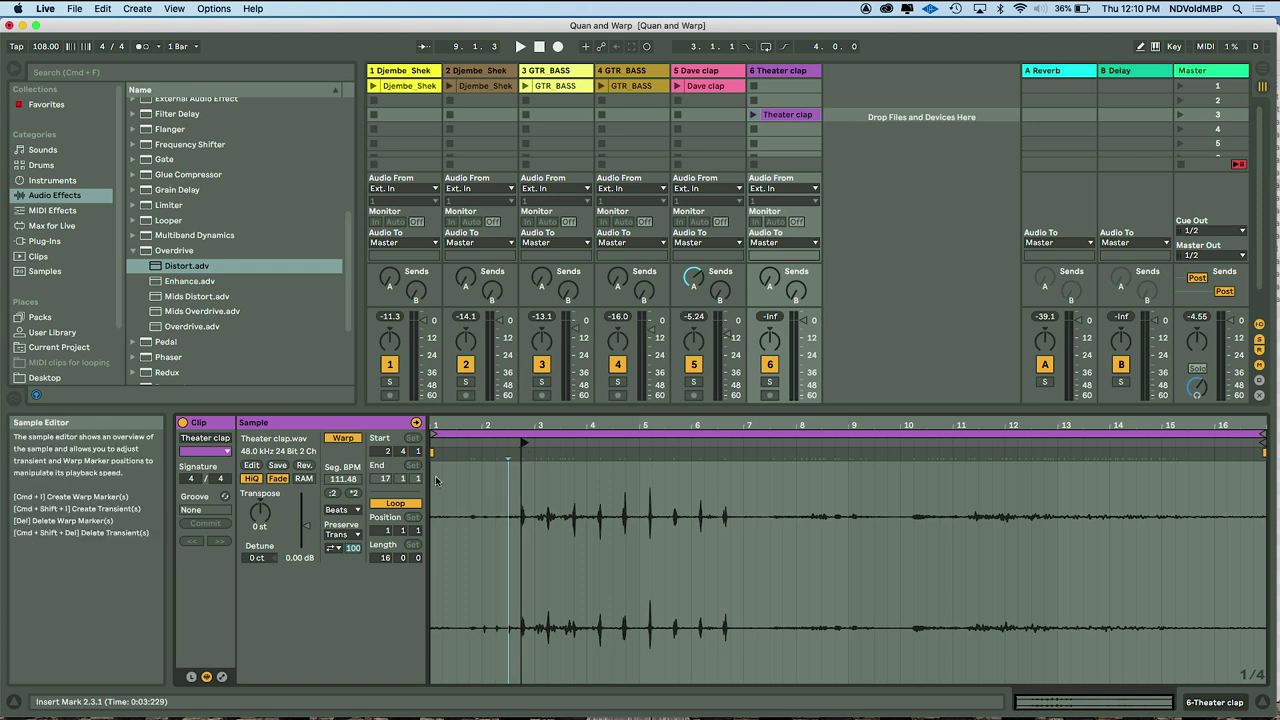
click(754, 115)
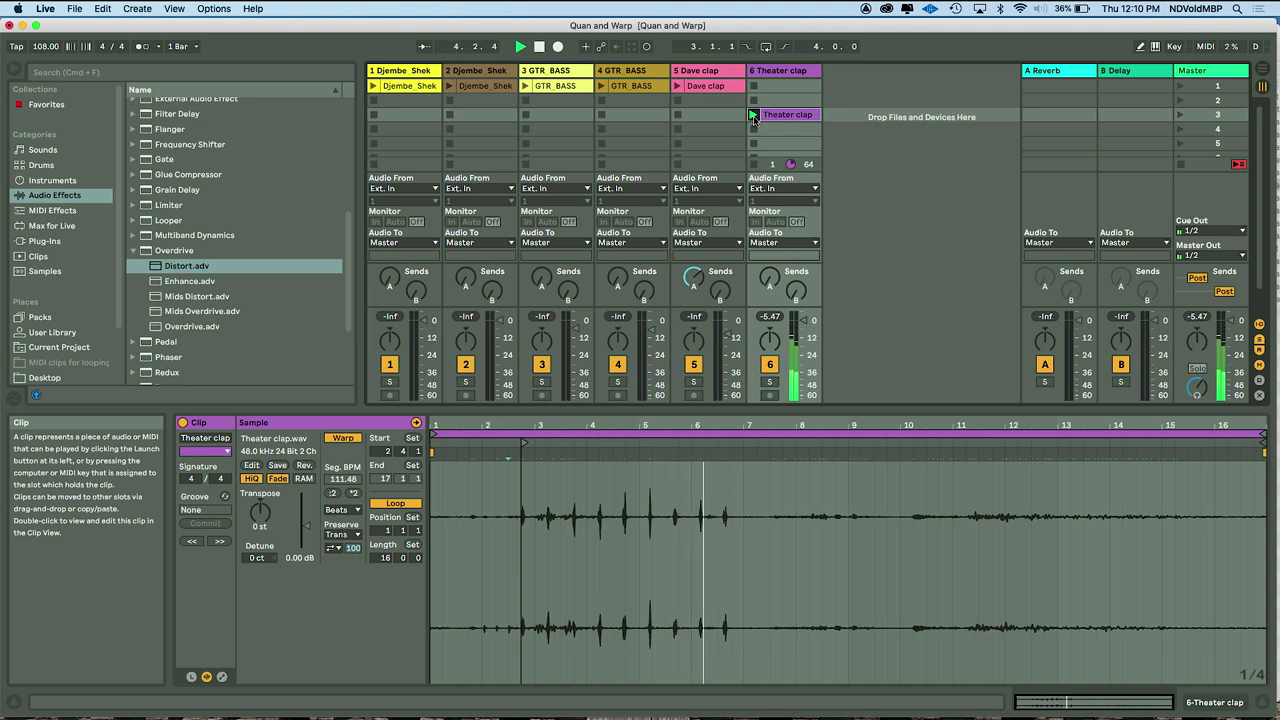
- Replay the Theater clap clip from its start marker and compare the claps with the waveform
scroll(636, 527, up, 4)
click(635, 527)
scroll(635, 527, left, 2)
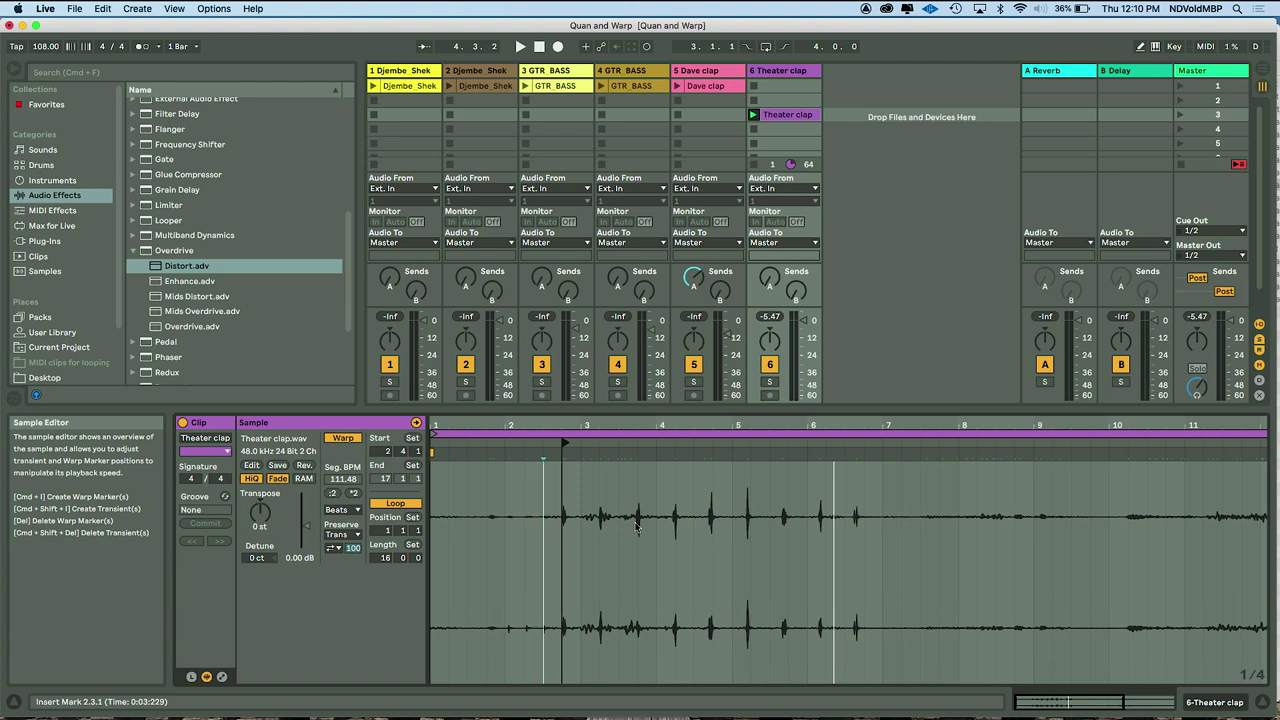
key(space)
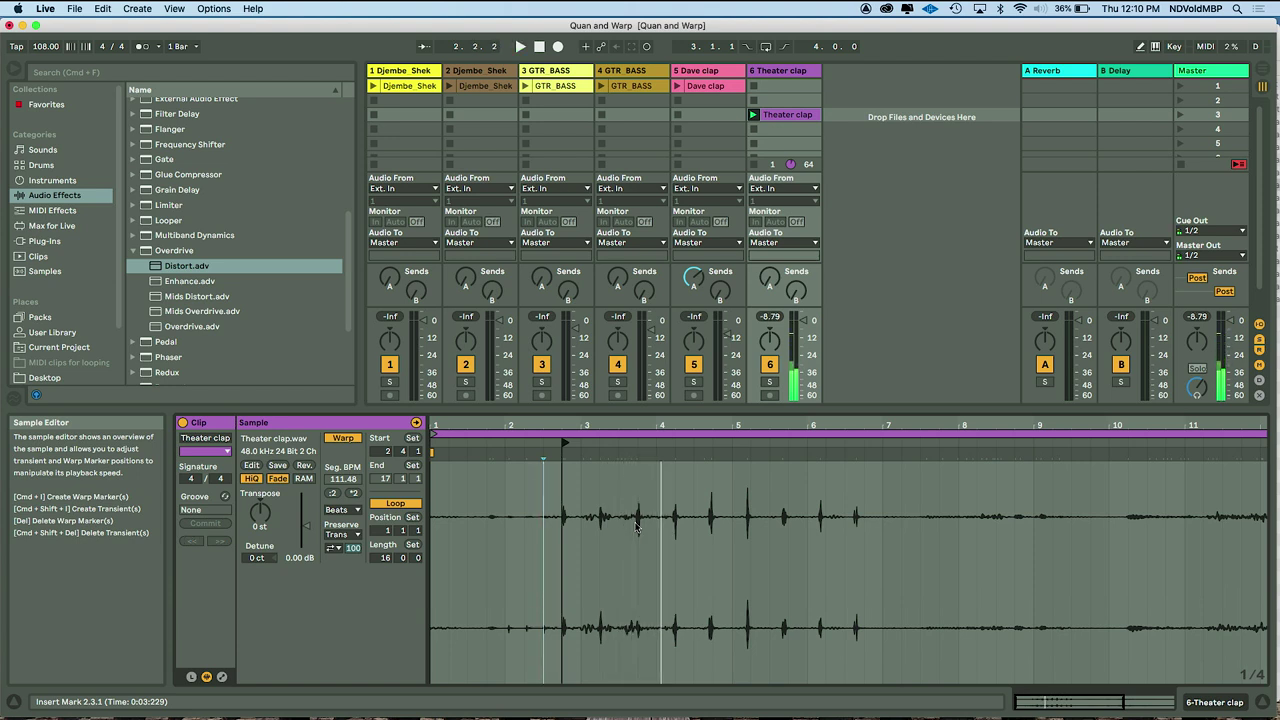
key(space)
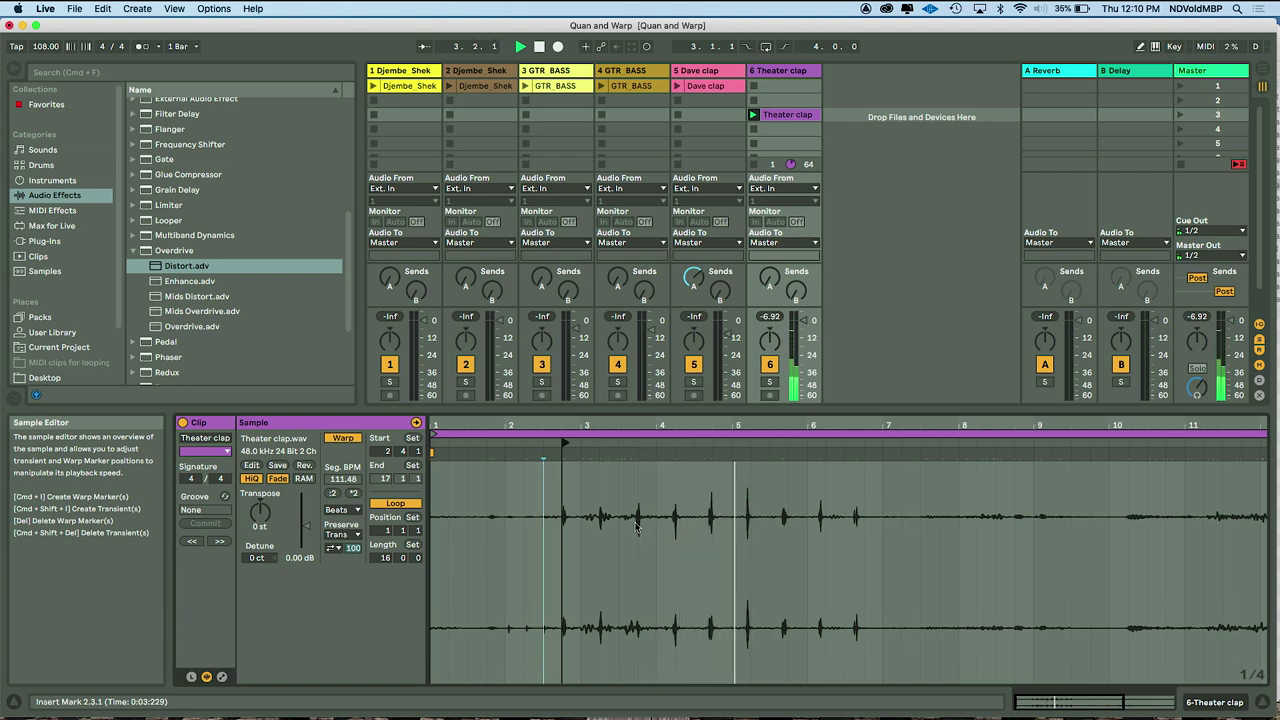
key(space)
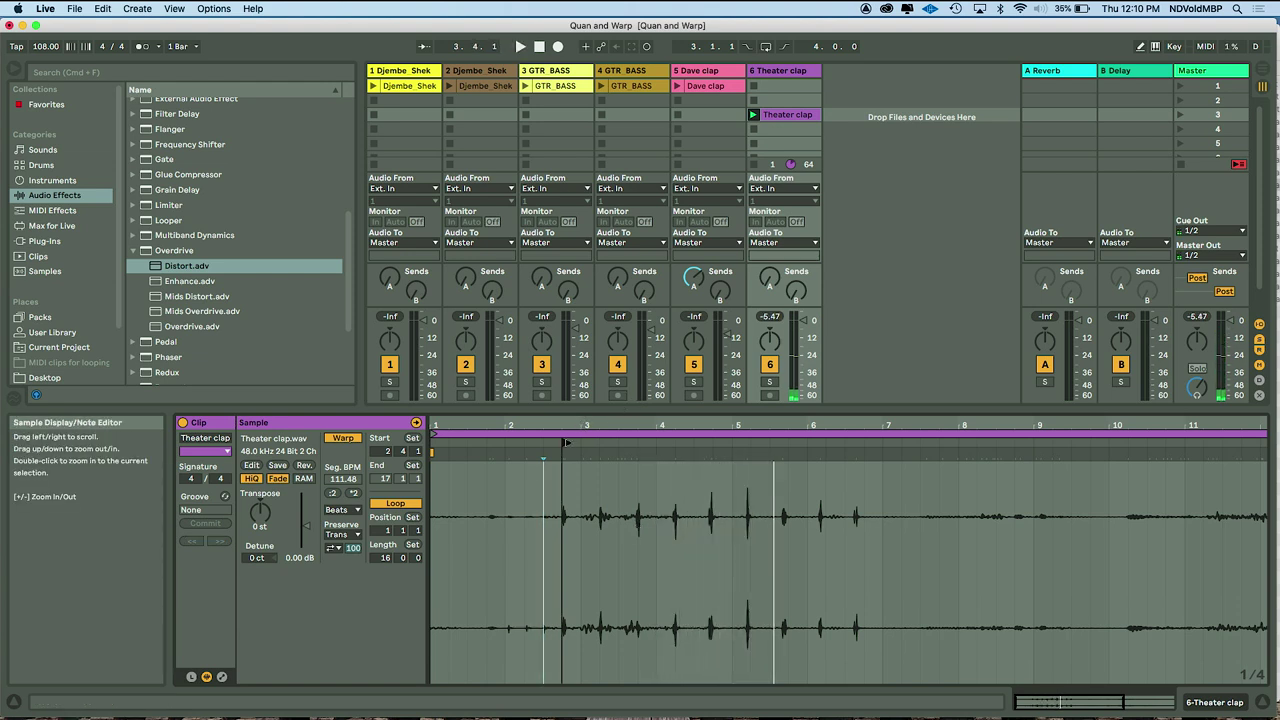
- Mark a two-bar section of the Theater clap by setting its start to 4.1.1 and its end to 6.1.1
drag(568, 442, 659, 443)
key(space)
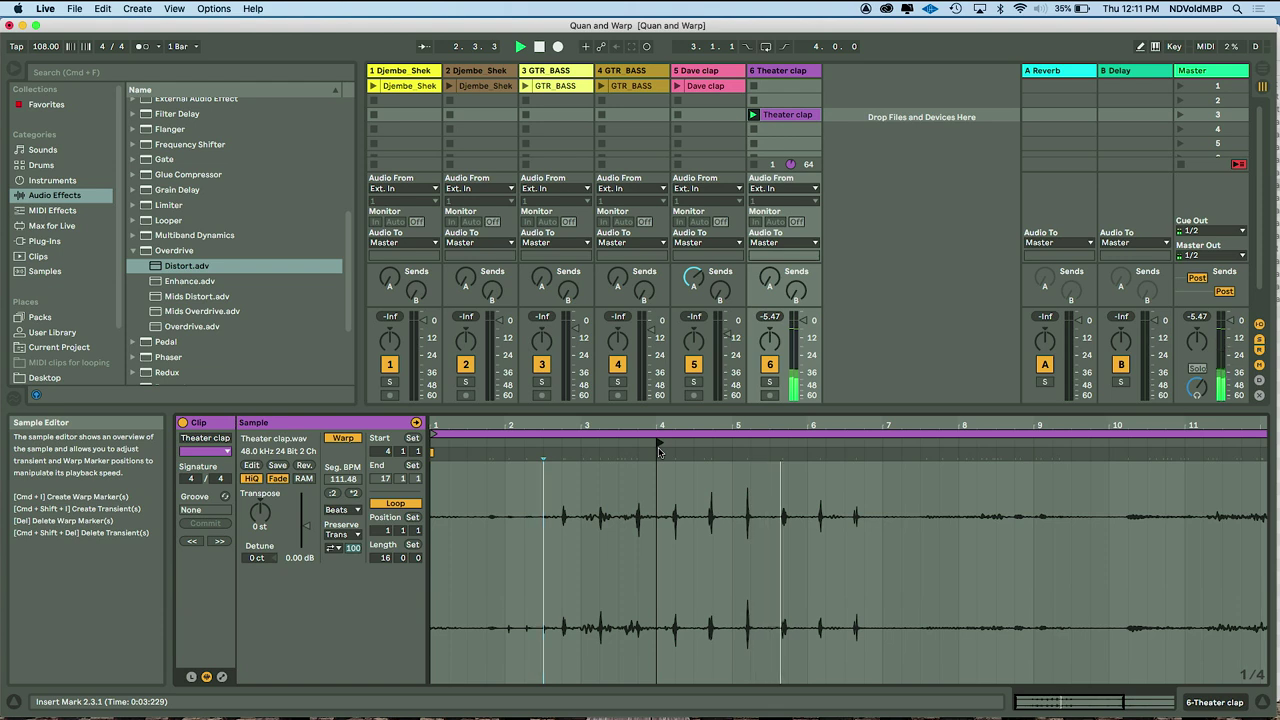
key(space)
scroll(1133, 573, down, 3)
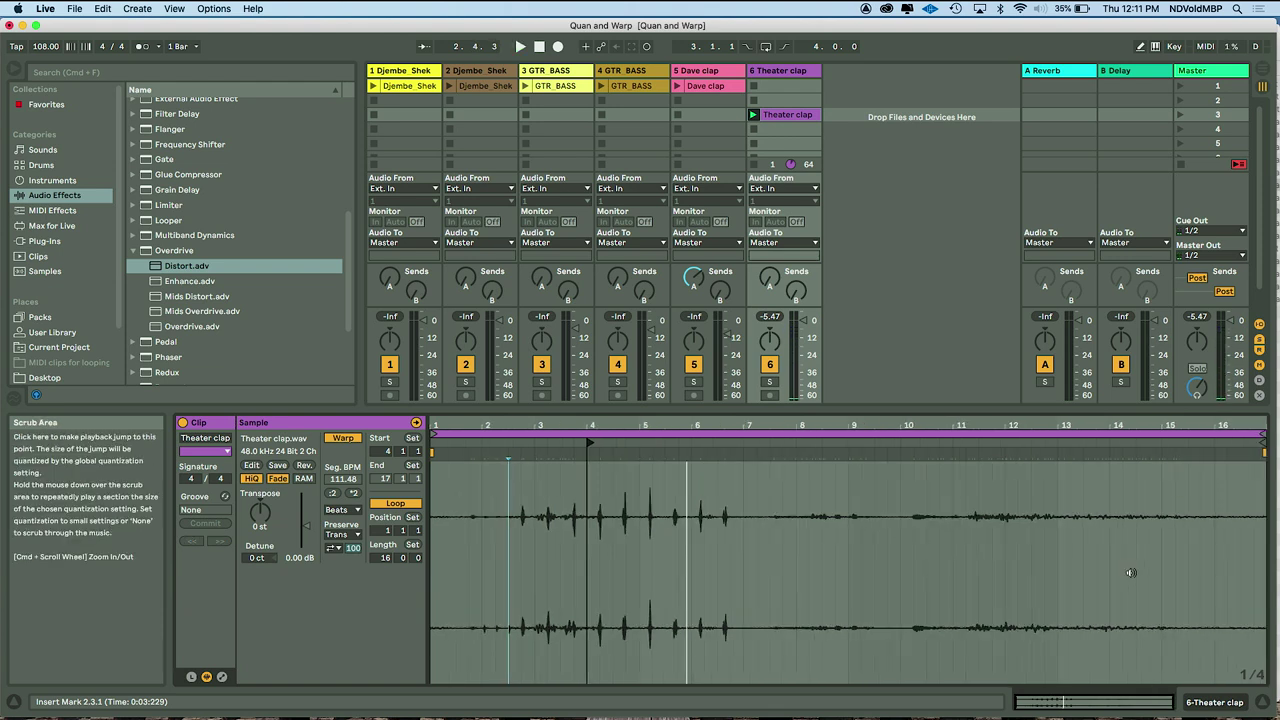
drag(947, 461, 688, 480)
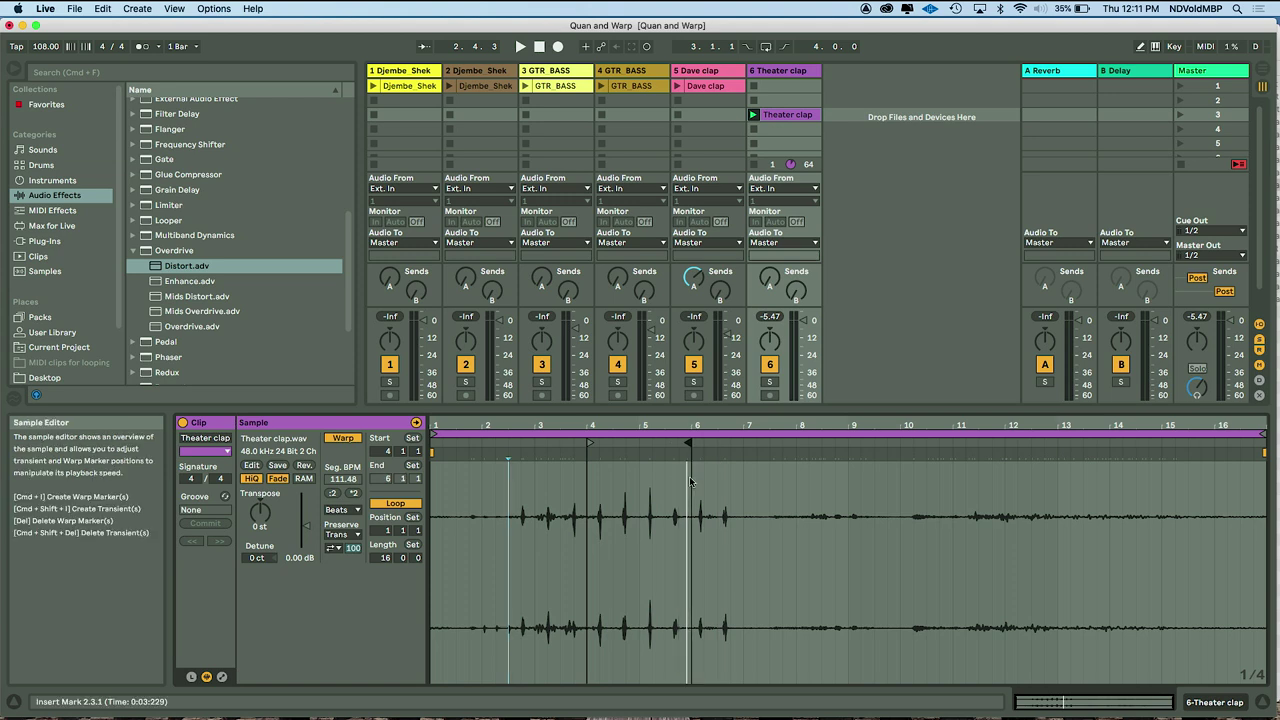
scroll(700, 480, up, 2)
scroll(982, 568, left, 2)
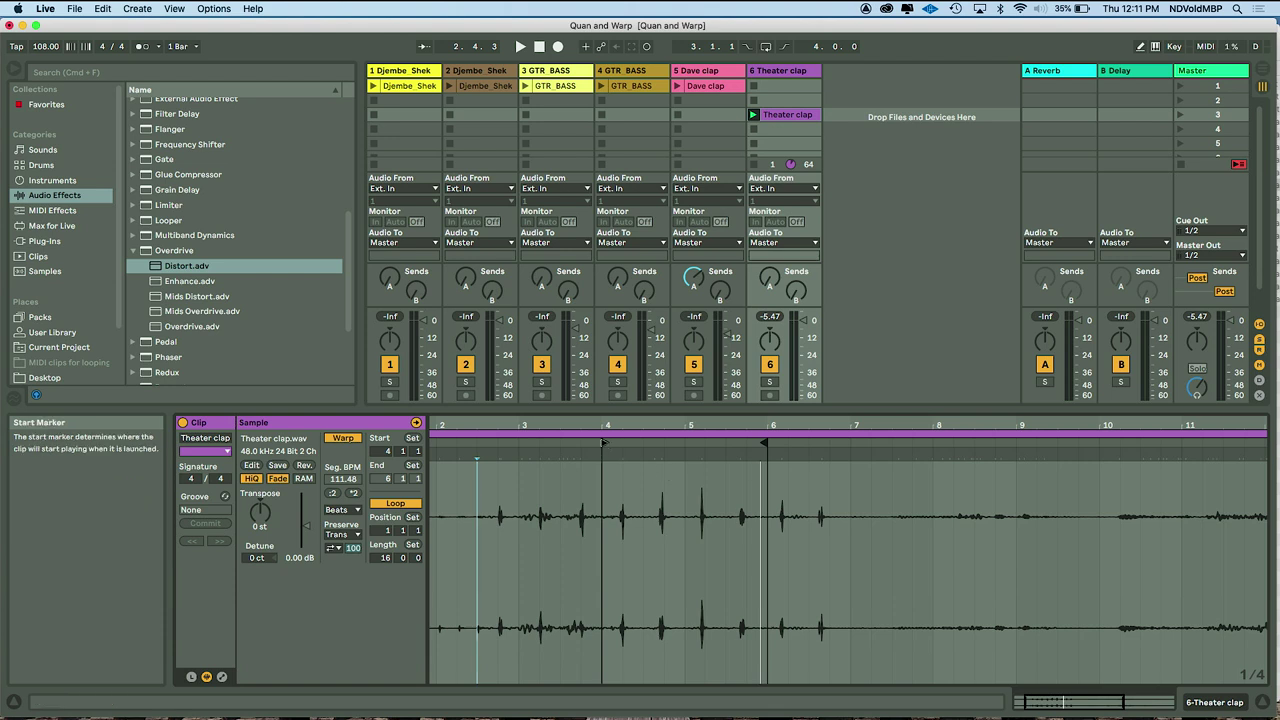
- Audition the marked Theater clap section and, with looping turned off, crop the sample to those two bars
key(space)
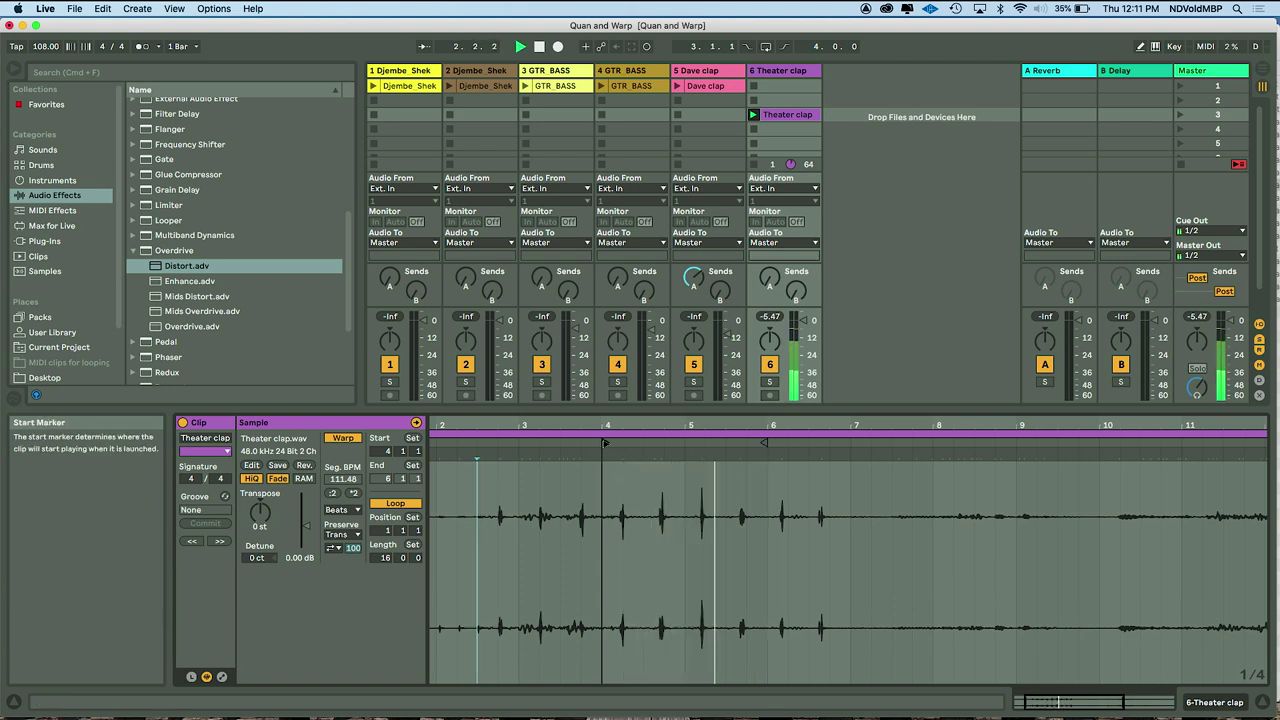
key(space)
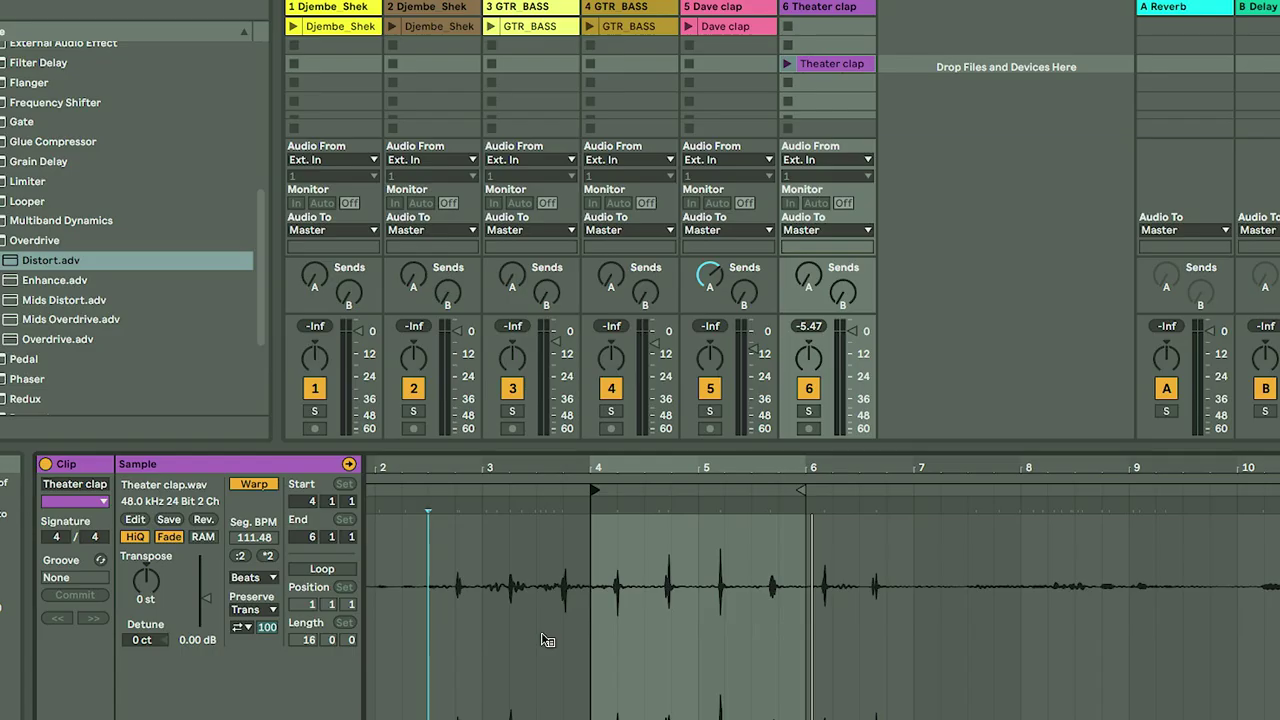
right_click(565, 551)
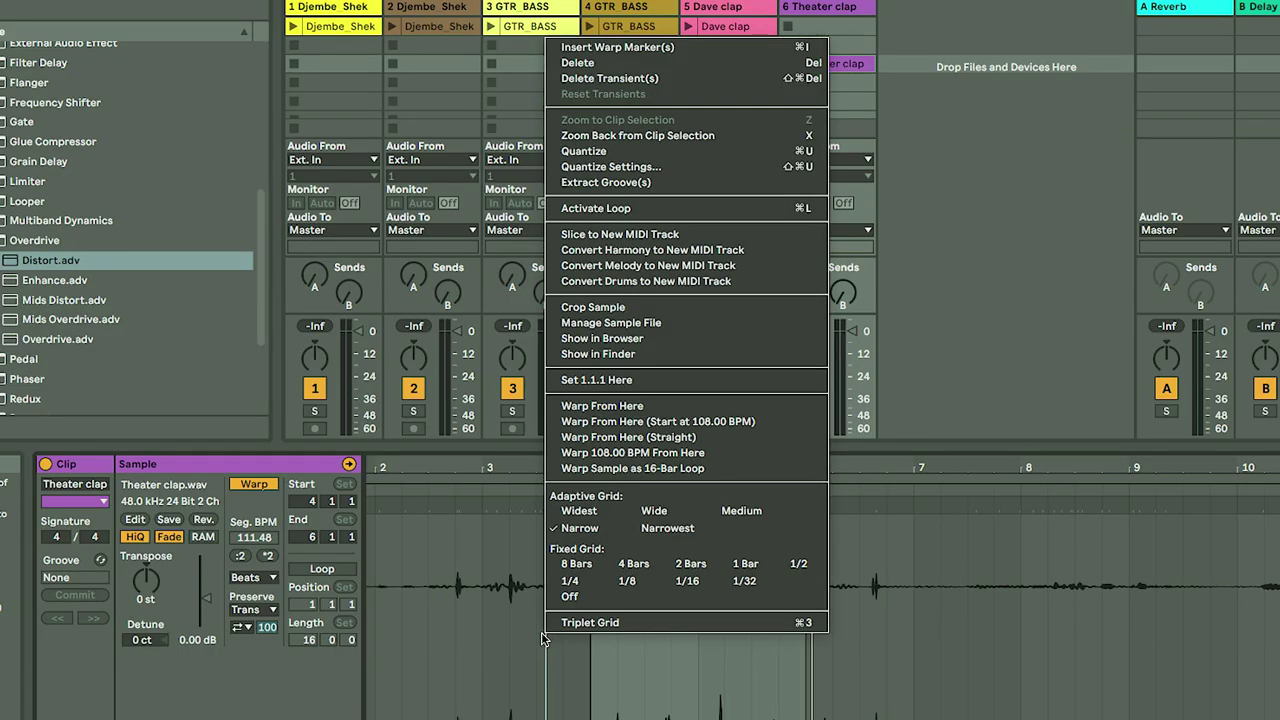
click(640, 307)
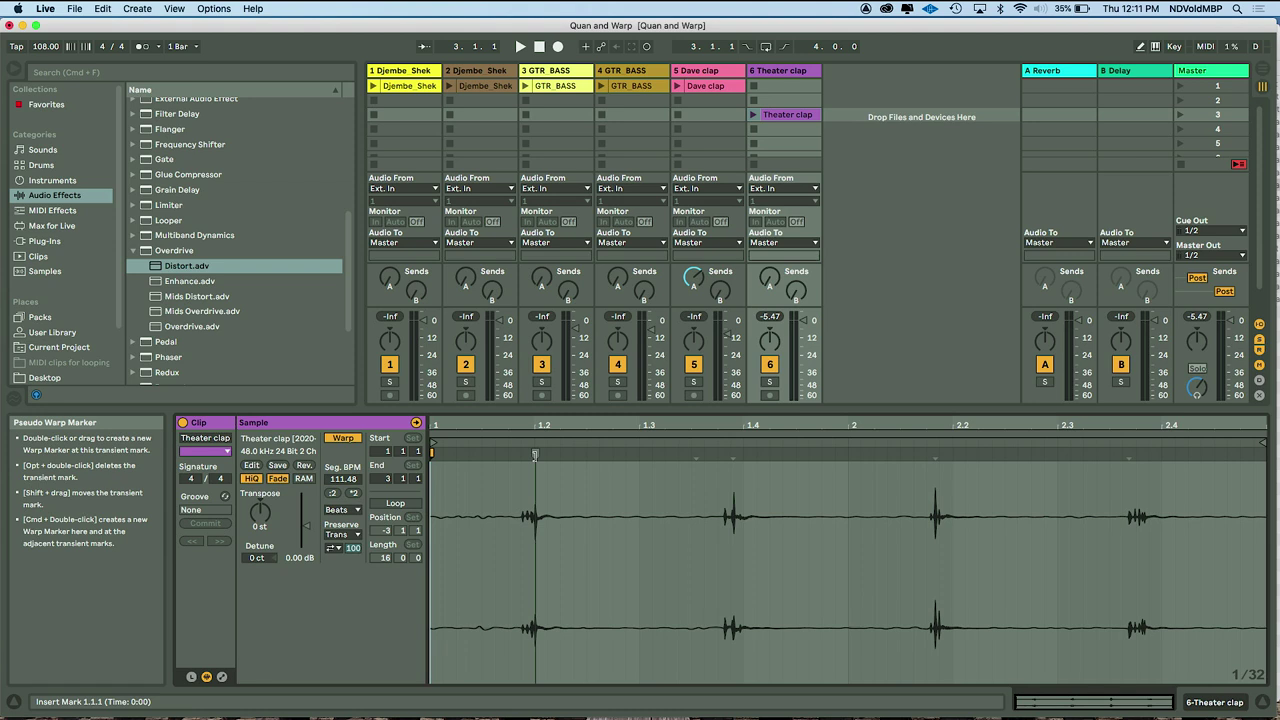
- Add warp markers on the four Theater clap transients and align them to beats 1.2, 1.4, 2.2 and 2.4
double_click(535, 455)
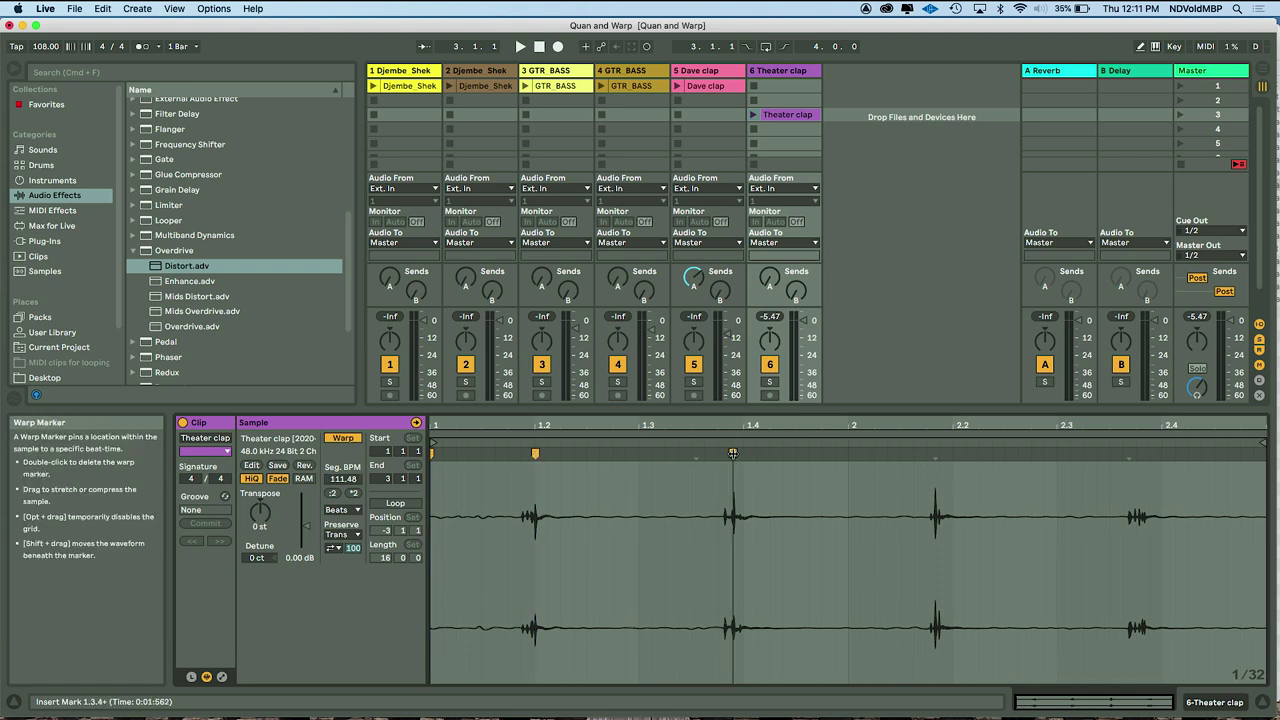
drag(733, 453, 743, 453)
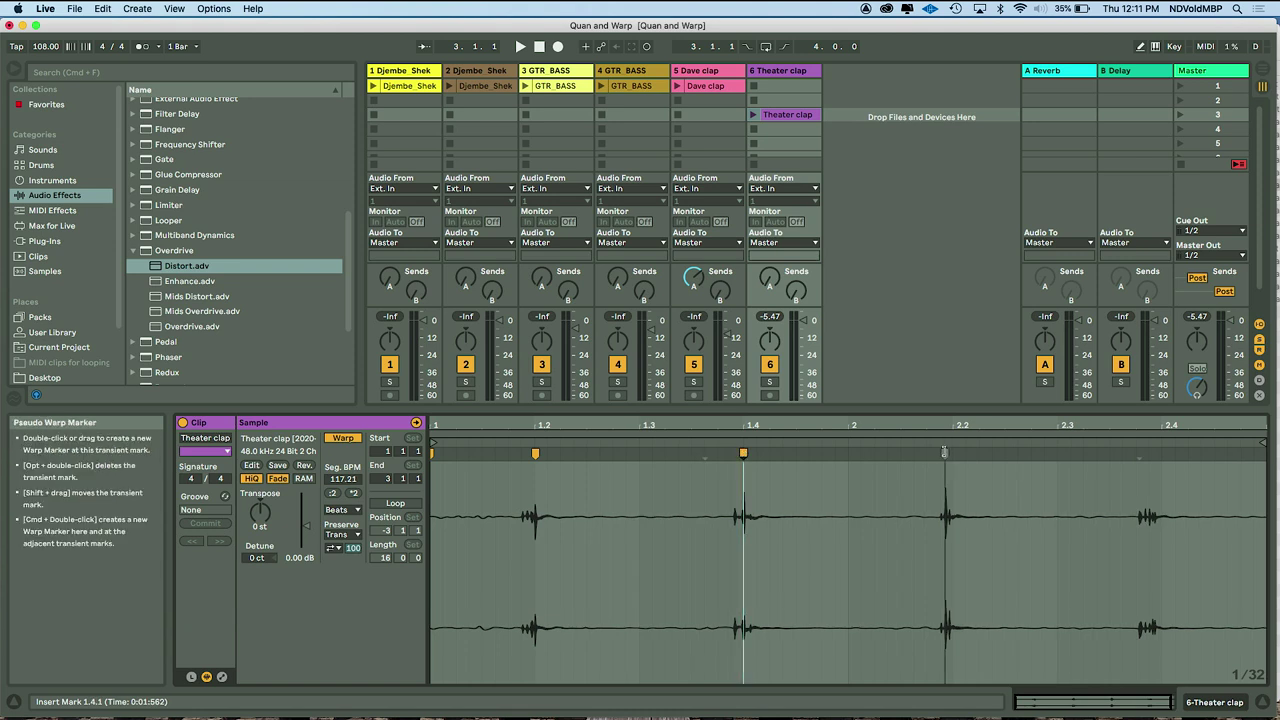
drag(945, 452, 952, 452)
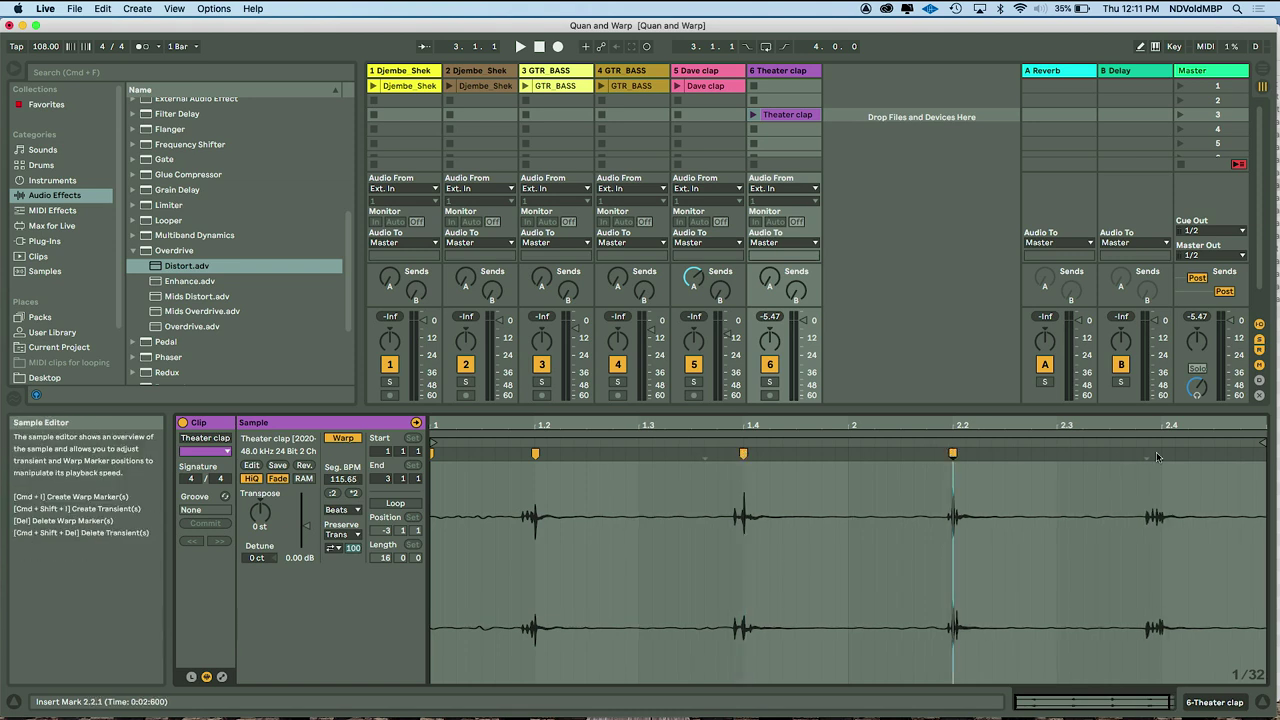
drag(1149, 455, 1161, 455)
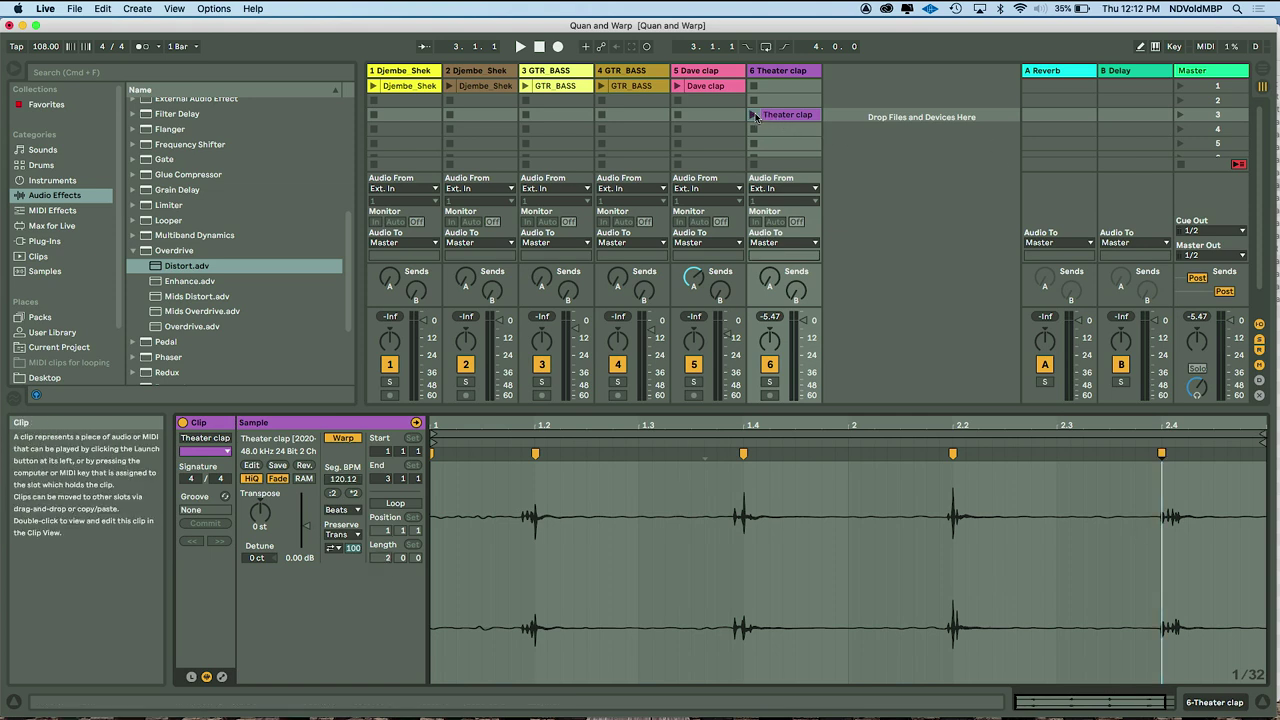
- Turn on the metronome and clip looping, and audition the warped Theater clap clip against the click
click(755, 115)
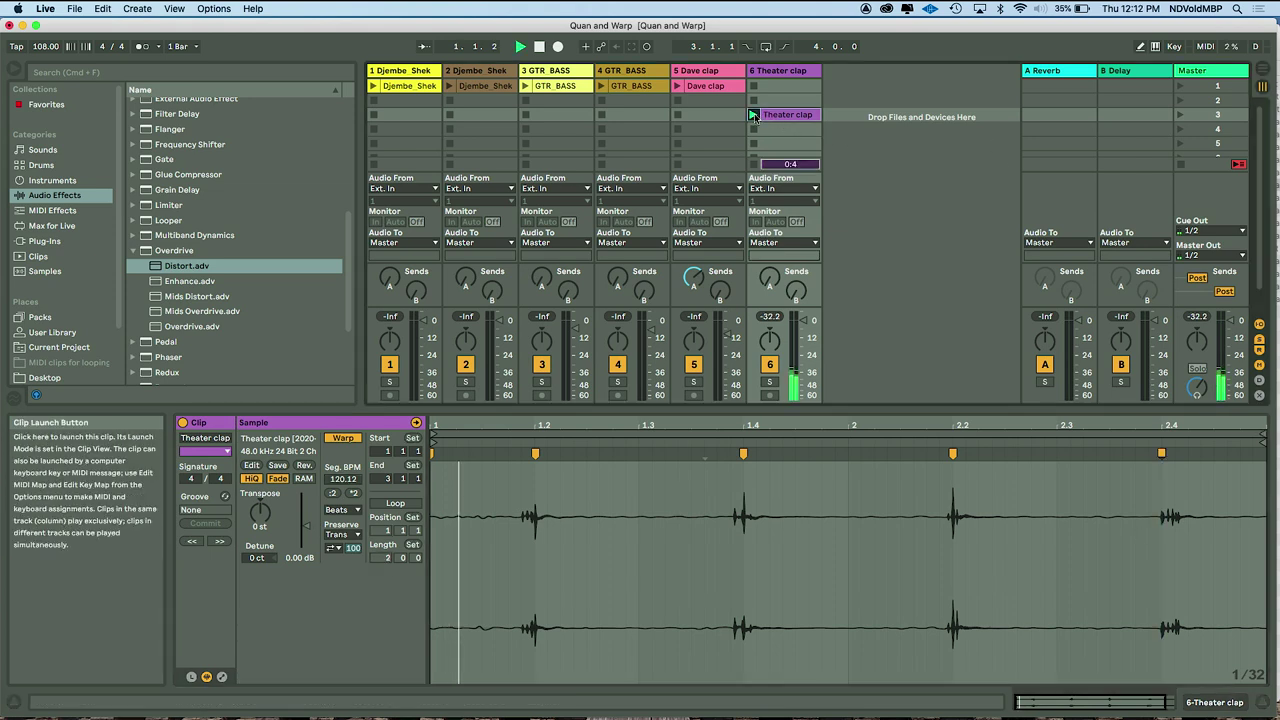
click(141, 46)
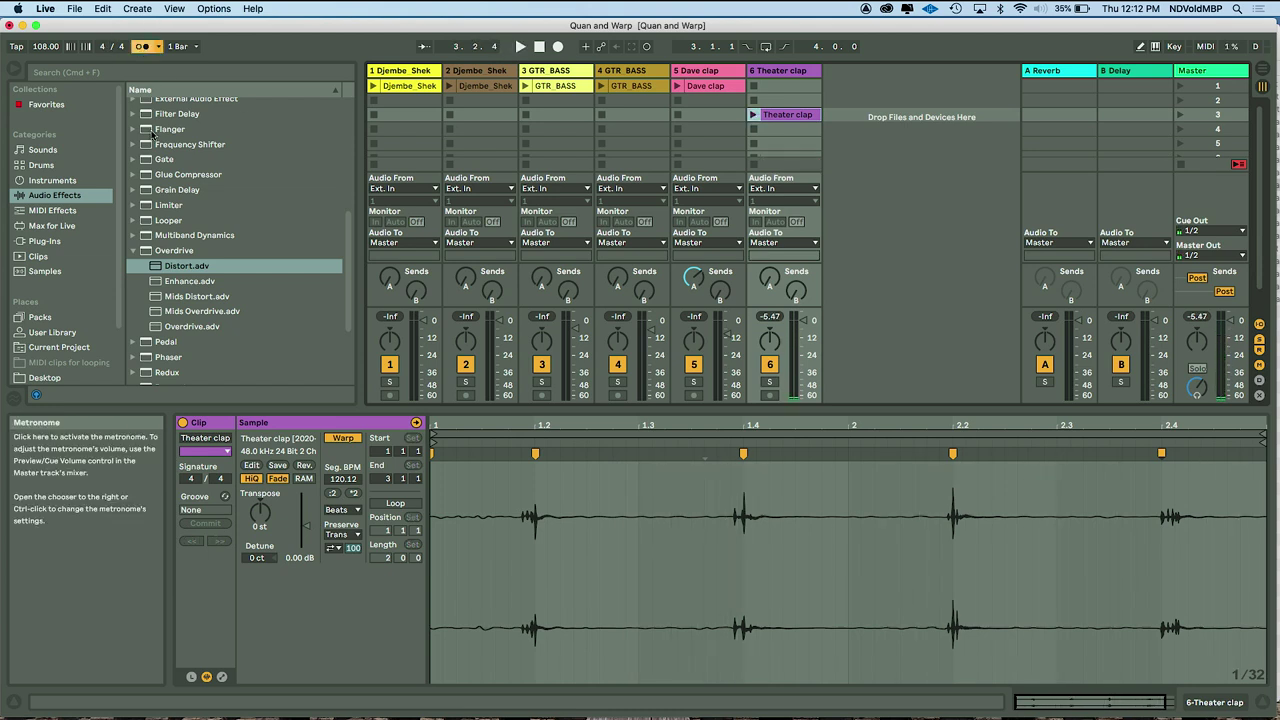
click(400, 503)
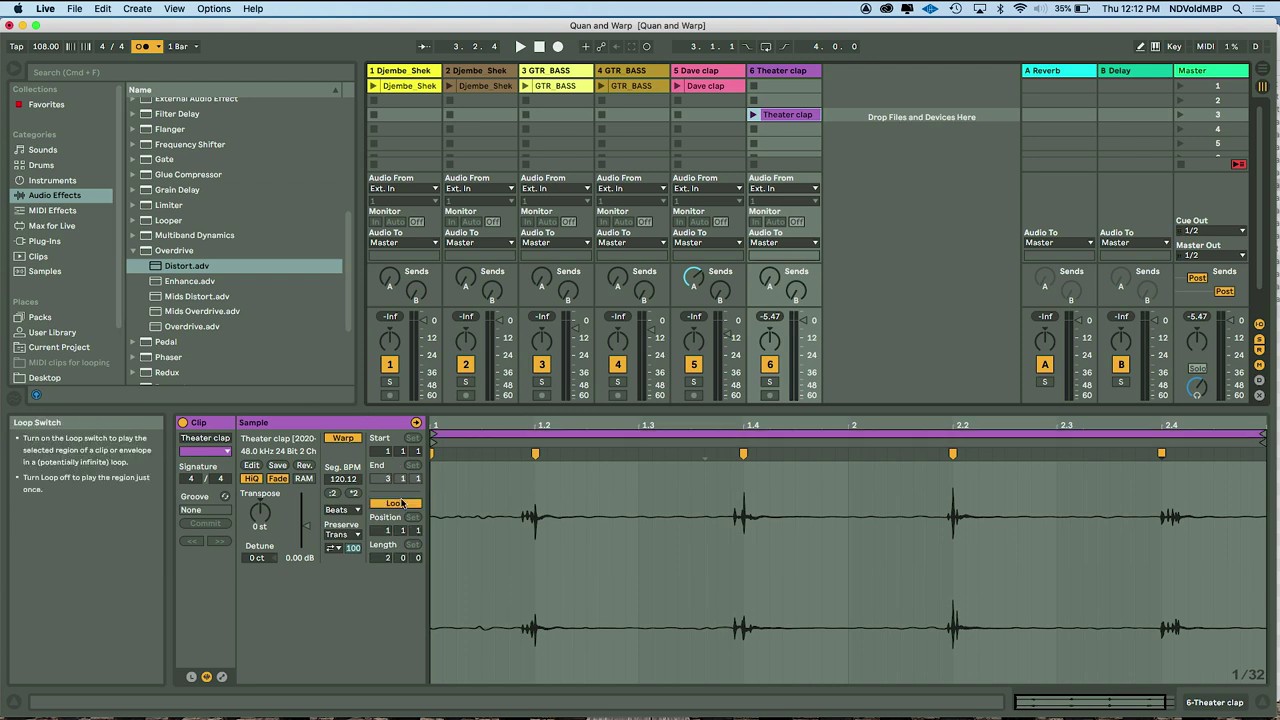
click(753, 114)
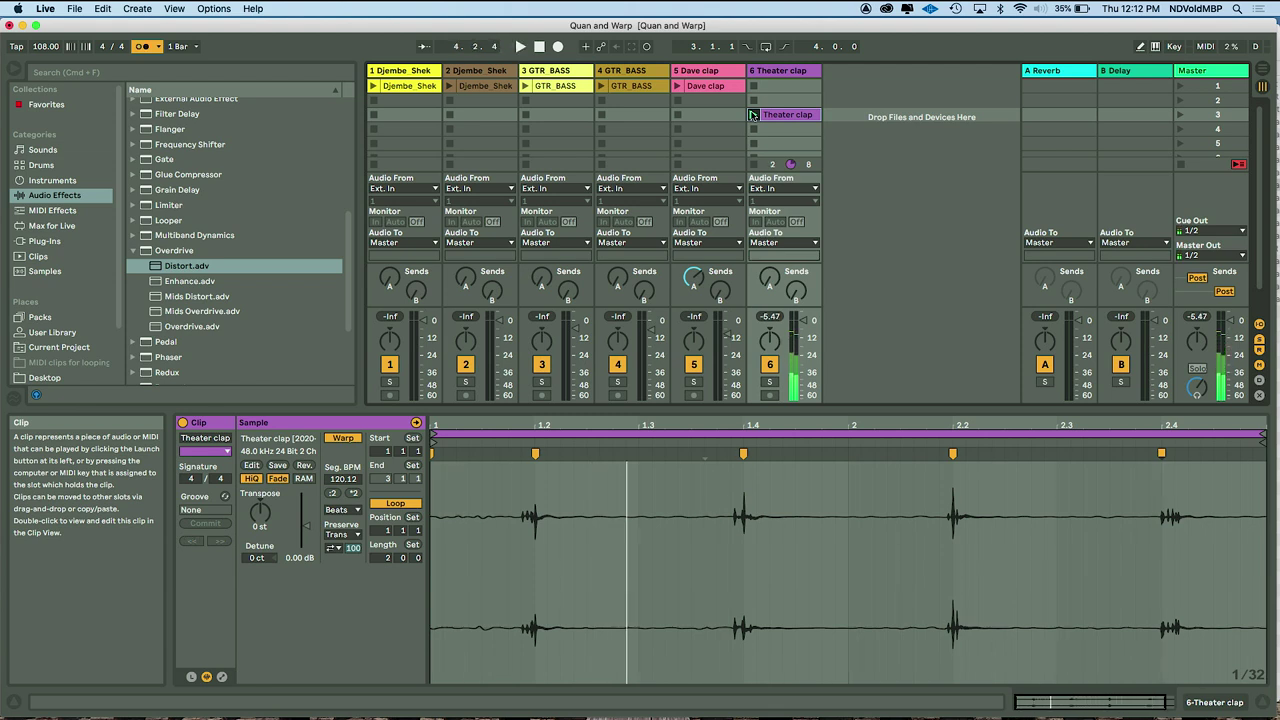
- Move the Theater clap clip into the first scene's slot and launch that scene with all the clips
drag(788, 114, 786, 86)
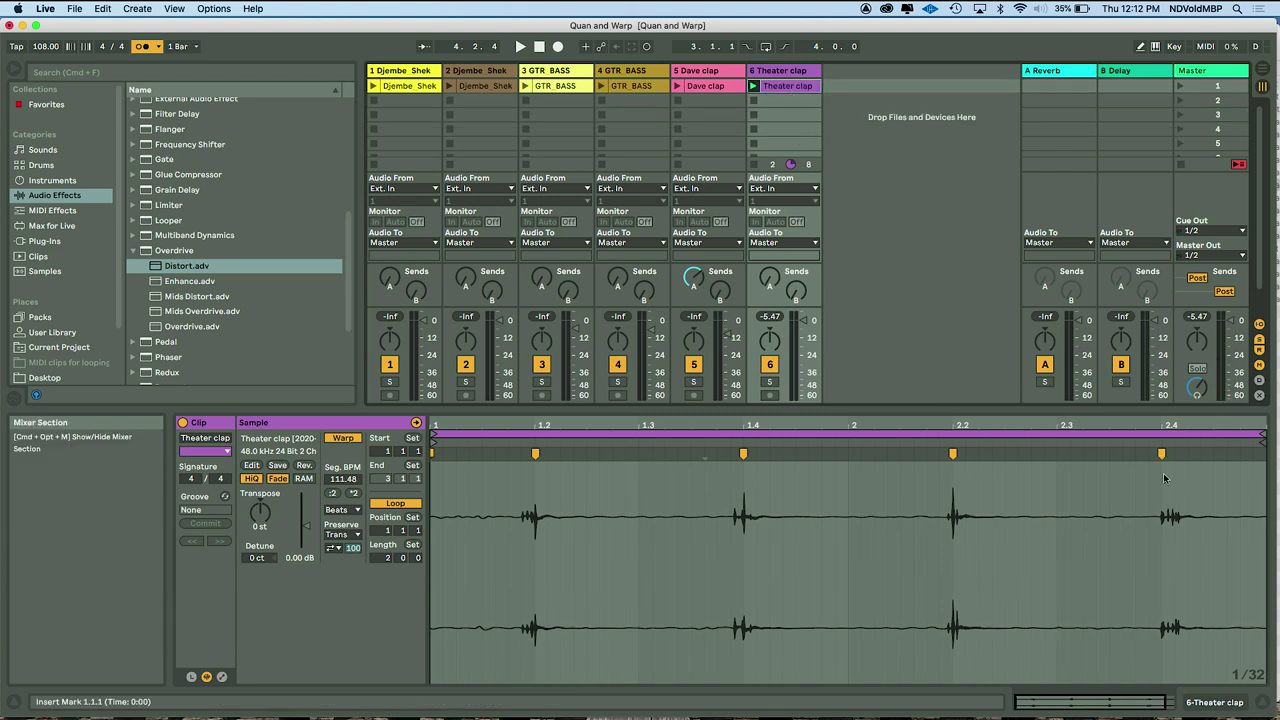
click(1180, 88)
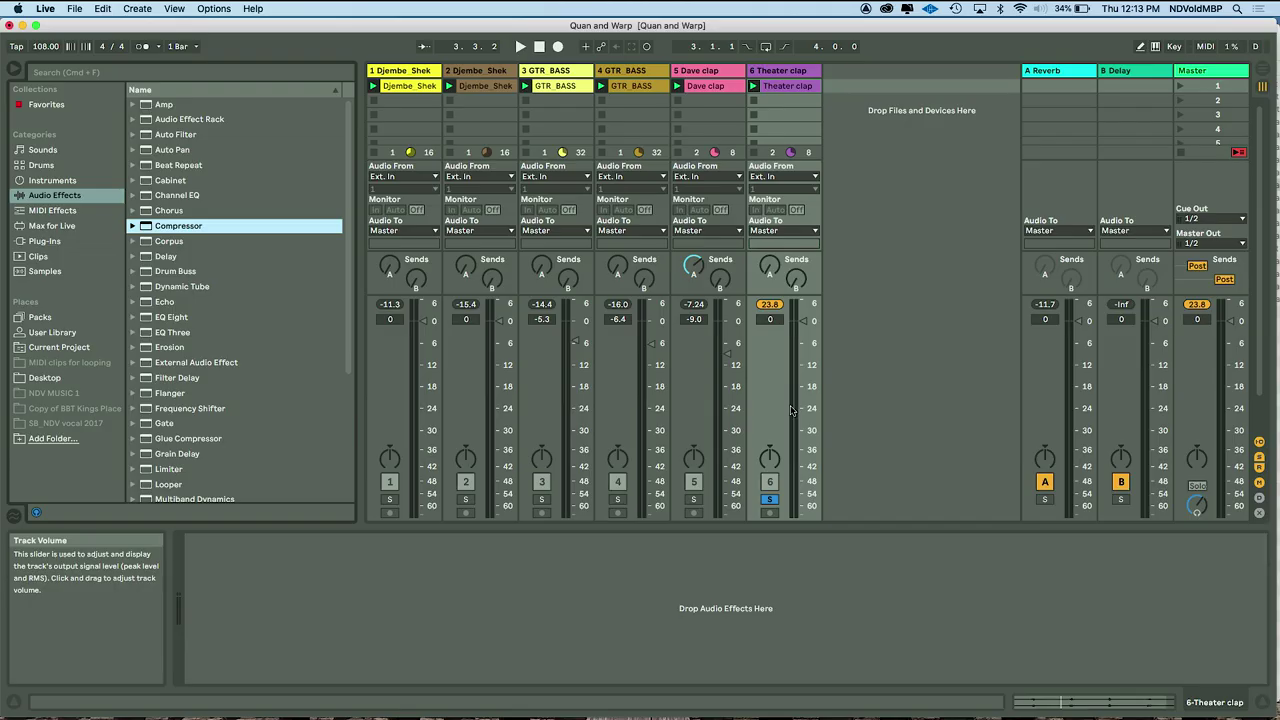
- Play the soloed Theater clap track, raise its send to the A Reverb and add the Generic Compressor preset to it
key(space)
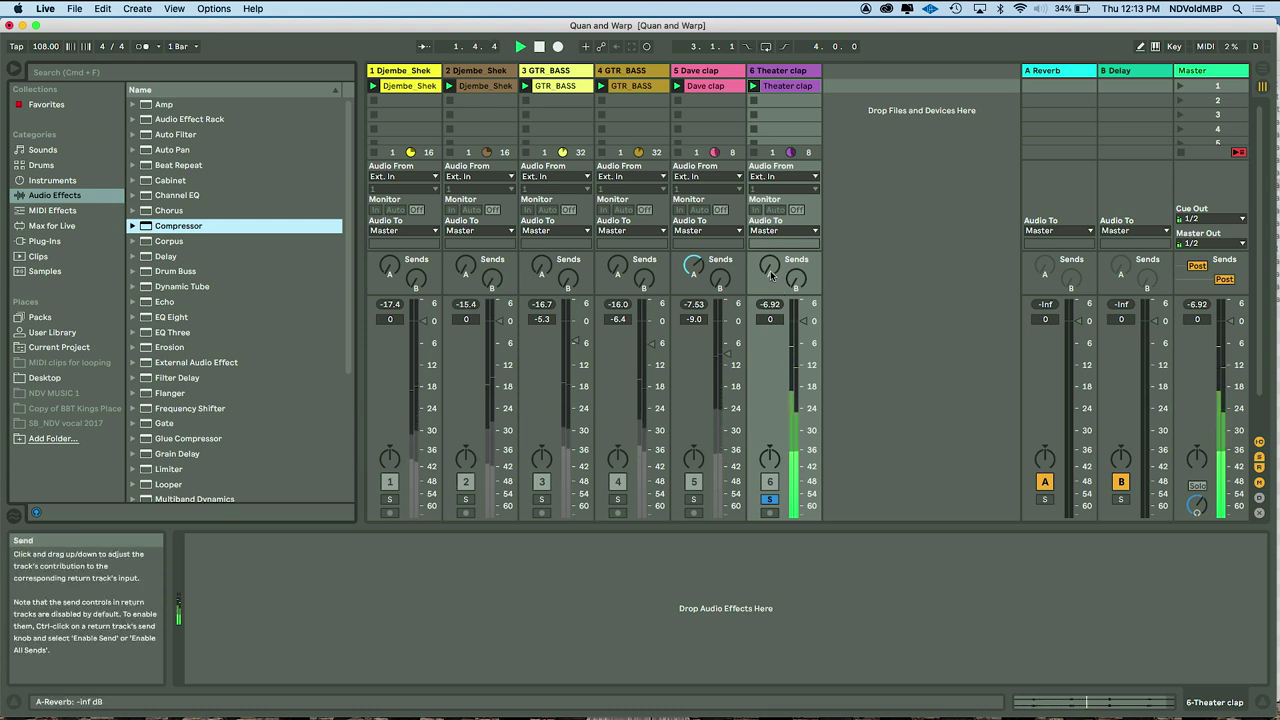
mouse_move(769, 266)
mouse_down()
mouse_move(769, 254)
mouse_move(772, 275)
mouse_up()
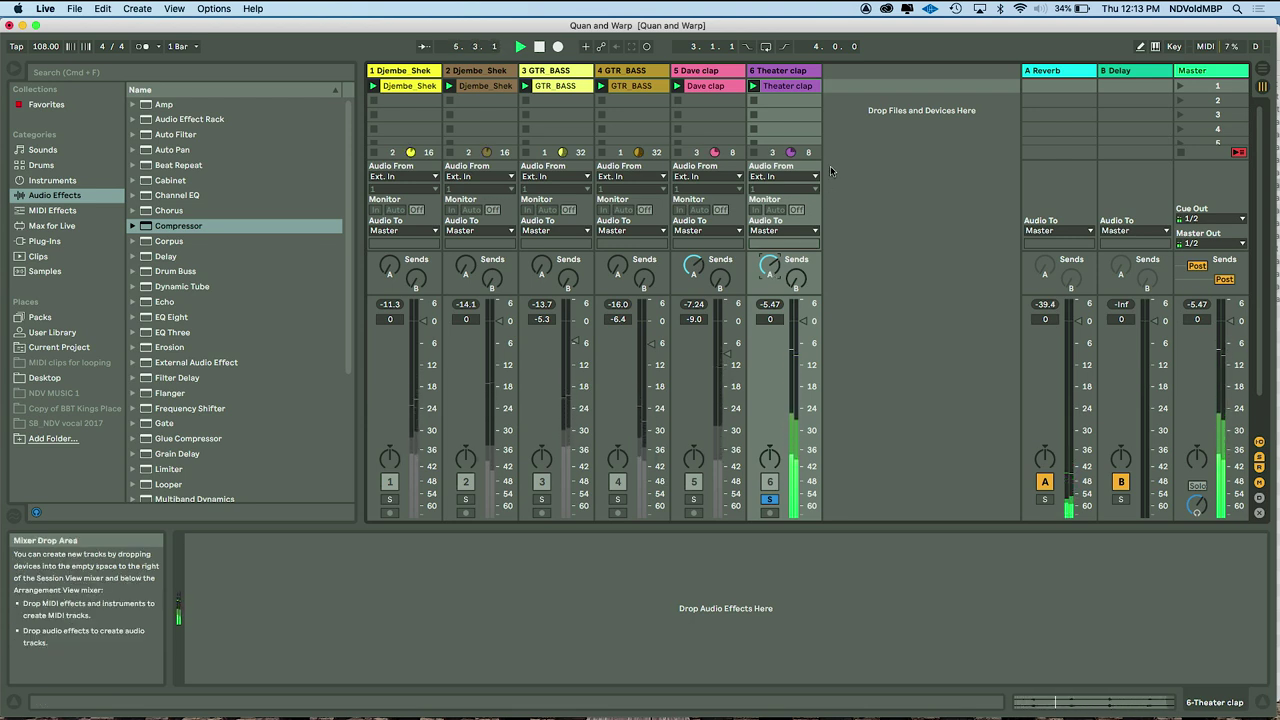
click(133, 227)
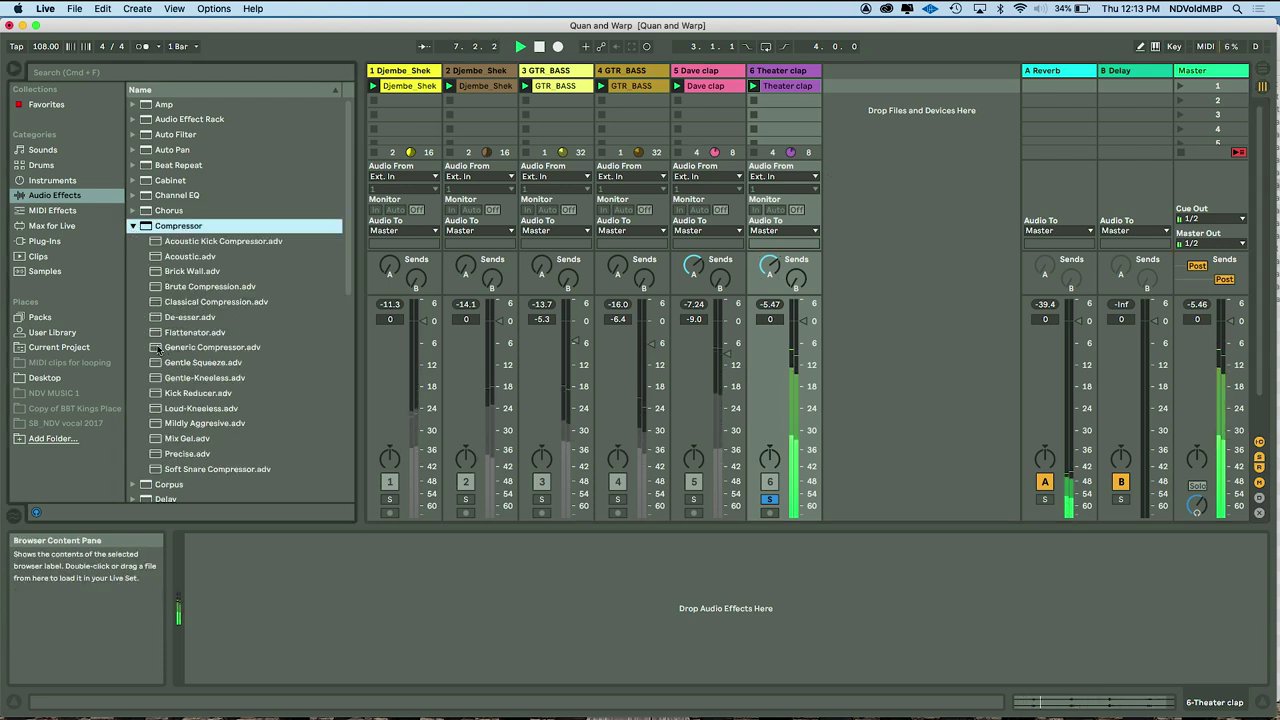
click(190, 349)
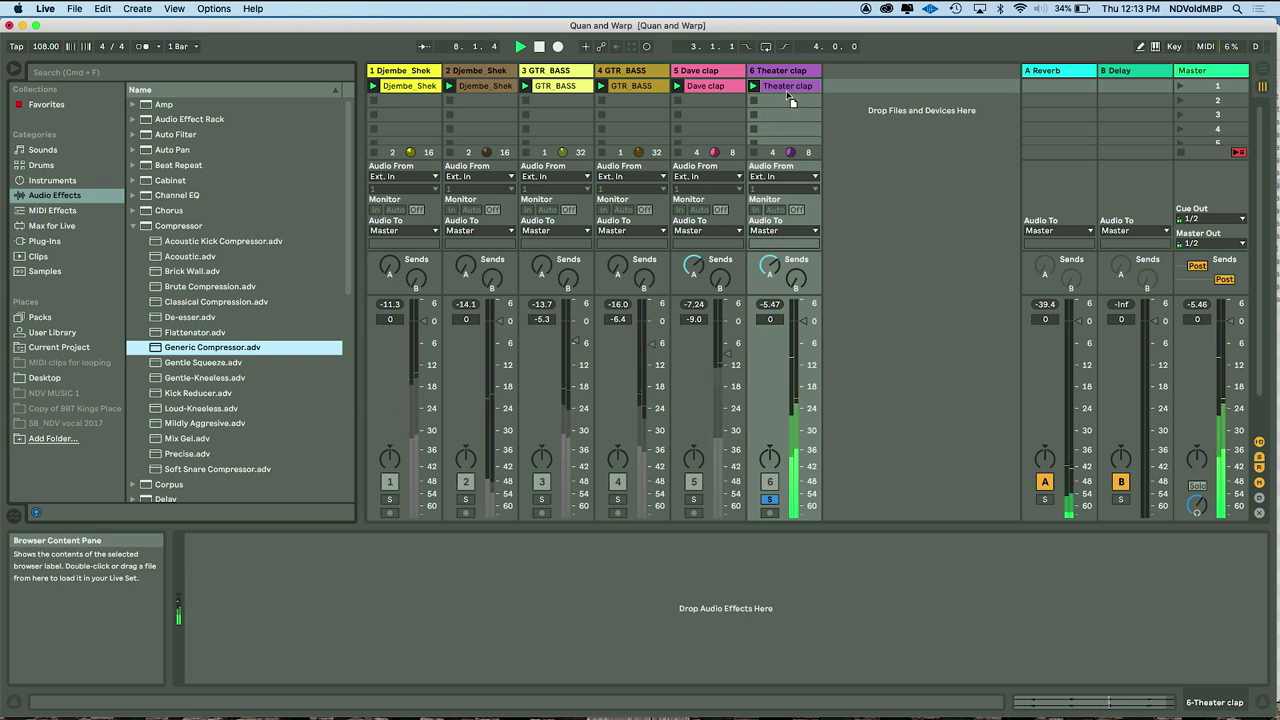
key(Return)
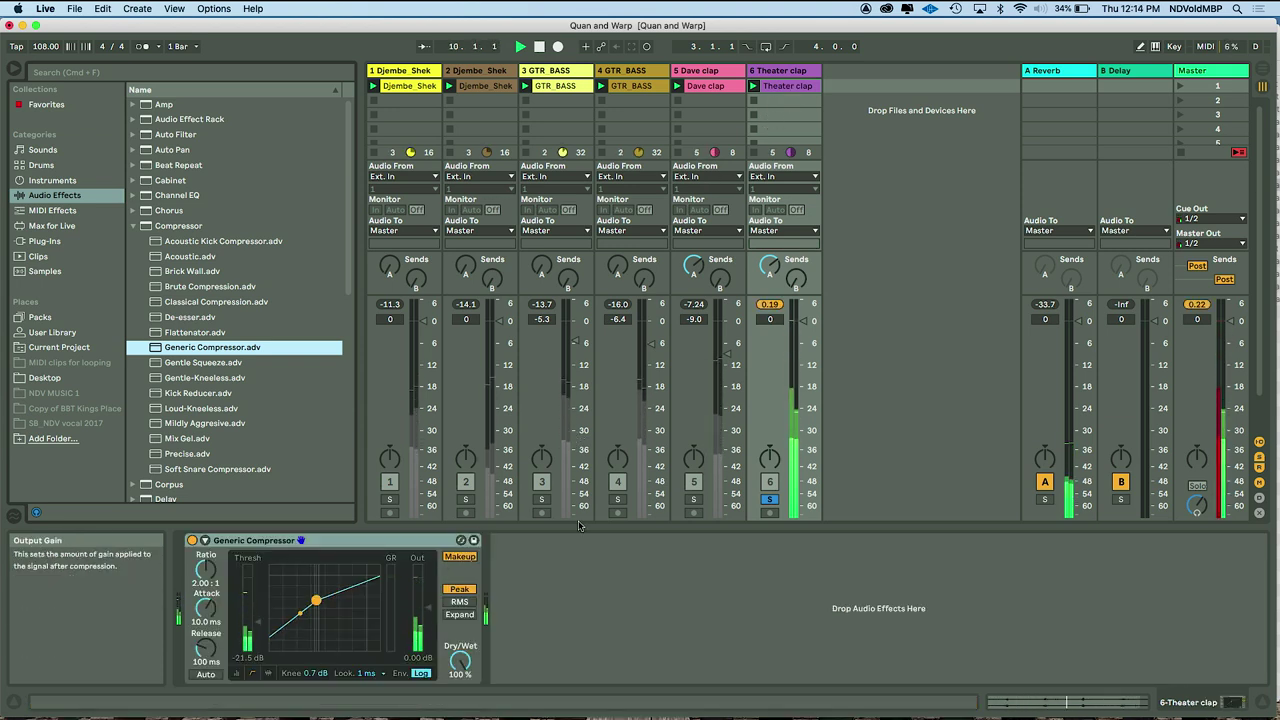
- Unsolo the Theater clap track and set its volume to -2.0 dB in the full mix
click(770, 499)
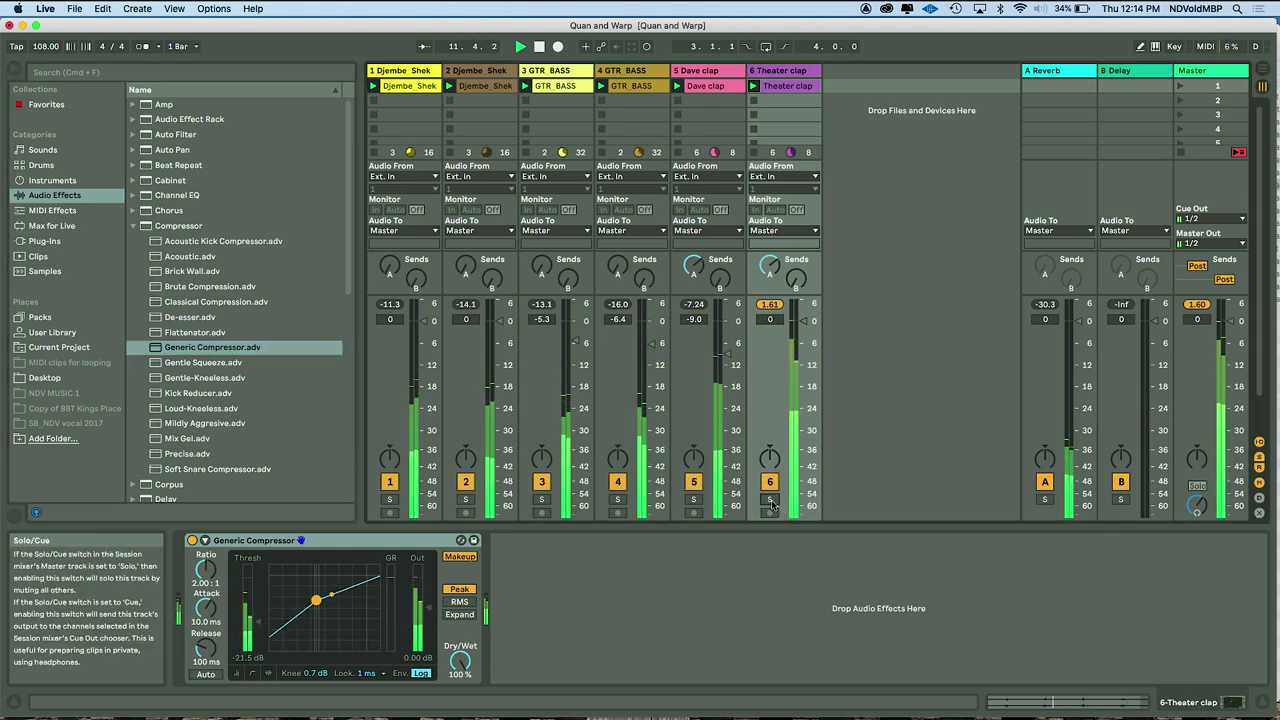
drag(803, 320, 803, 327)
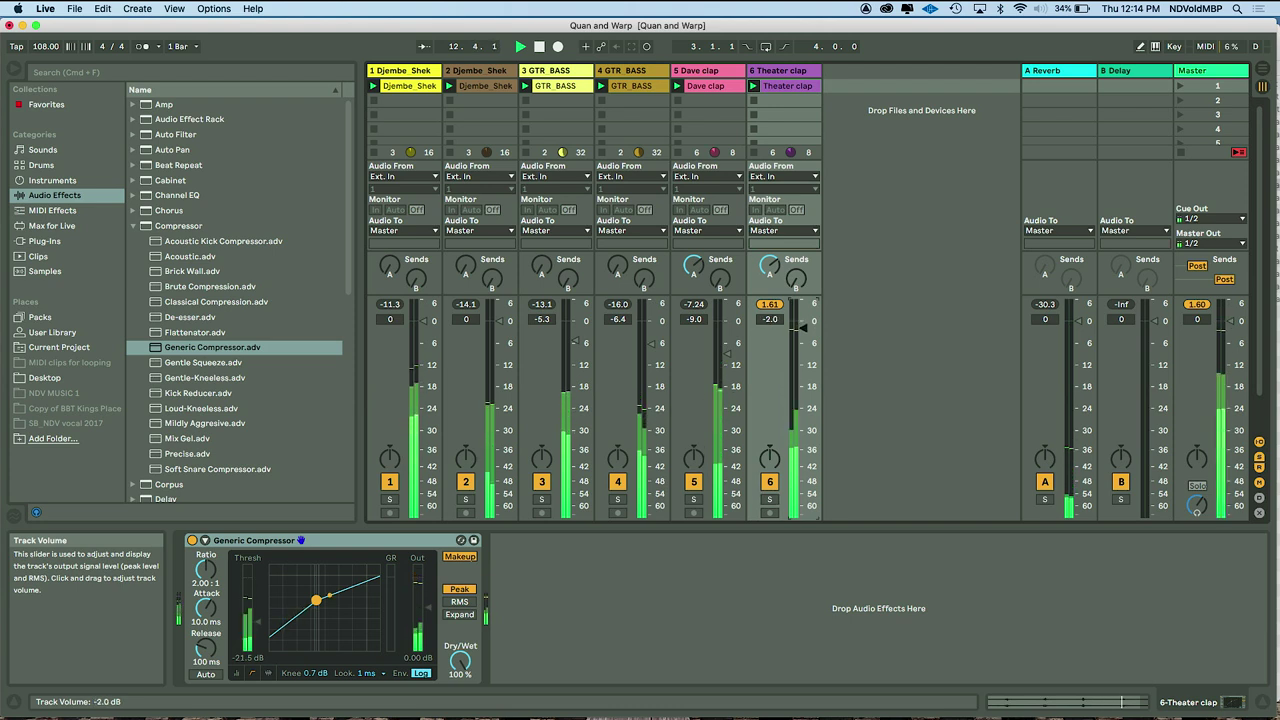